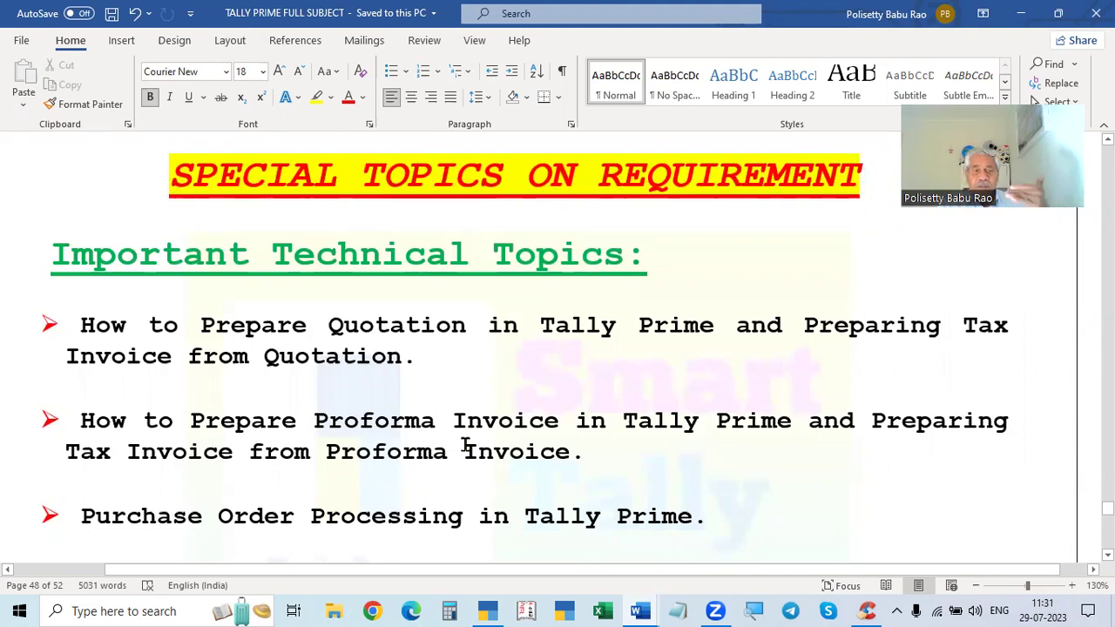
scroll(464, 446, down, 3)
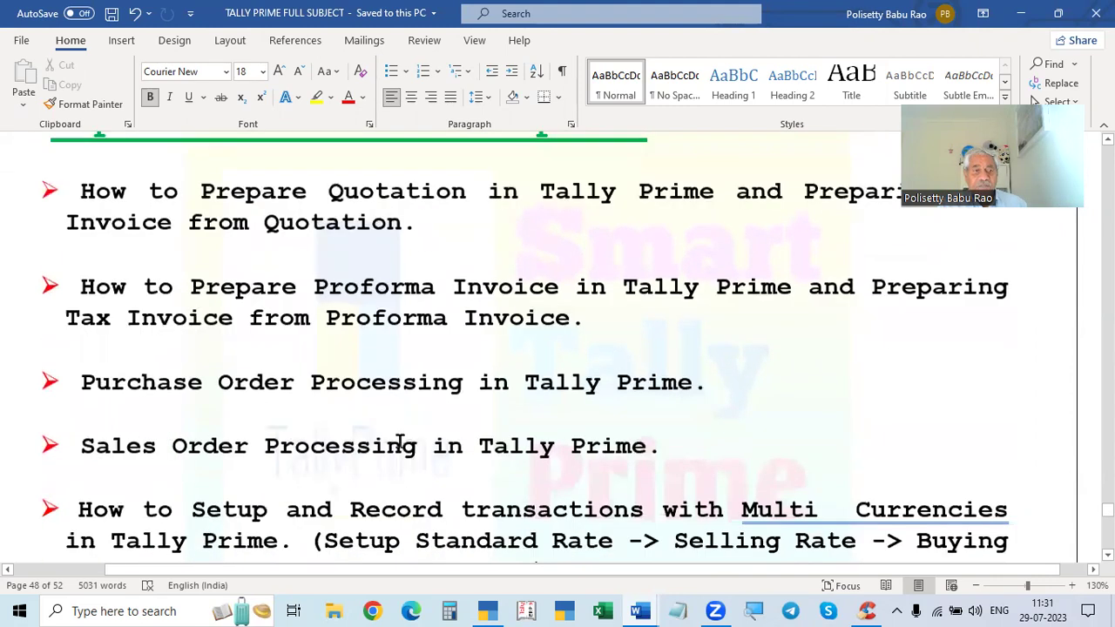
scroll(269, 386, up, 1)
scroll(269, 386, up, 1)
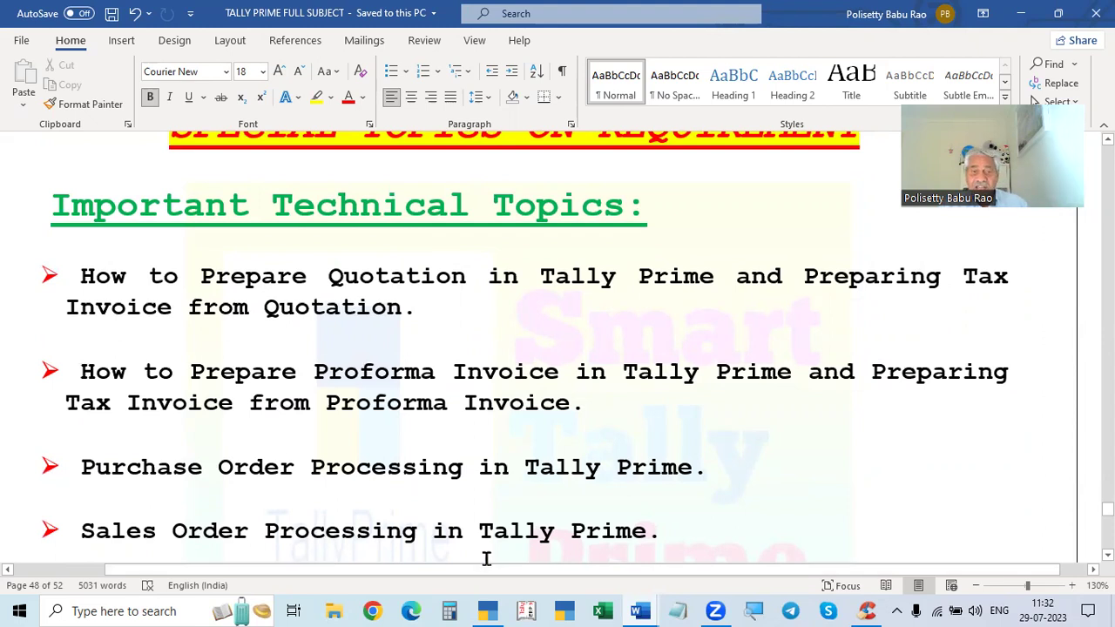
scroll(493, 551, up, 1)
scroll(493, 551, up, 1)
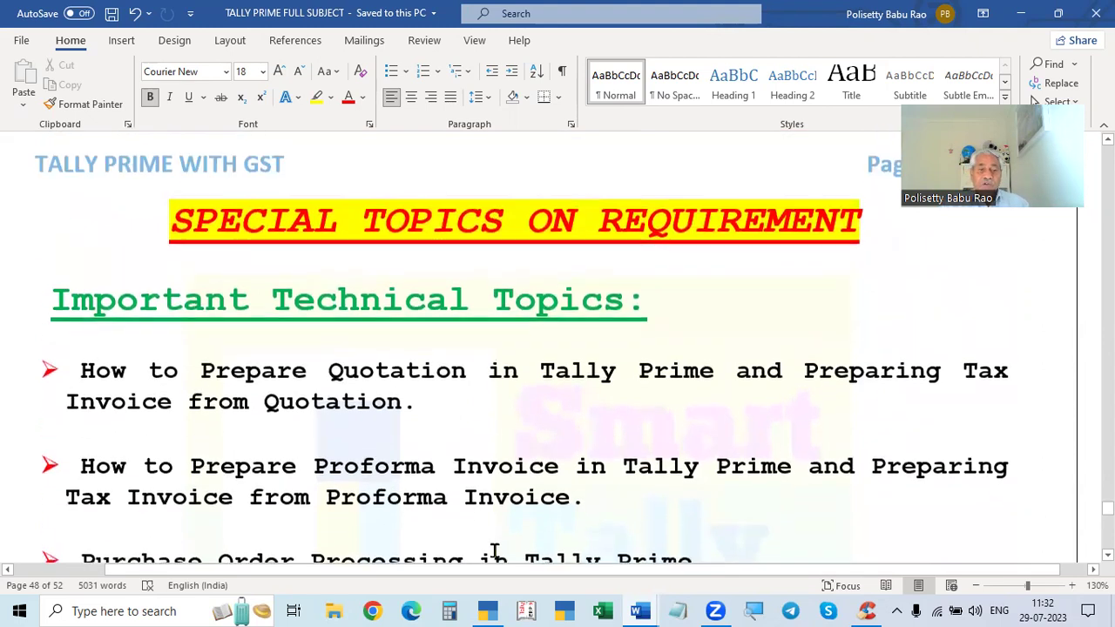
scroll(493, 550, down, 1)
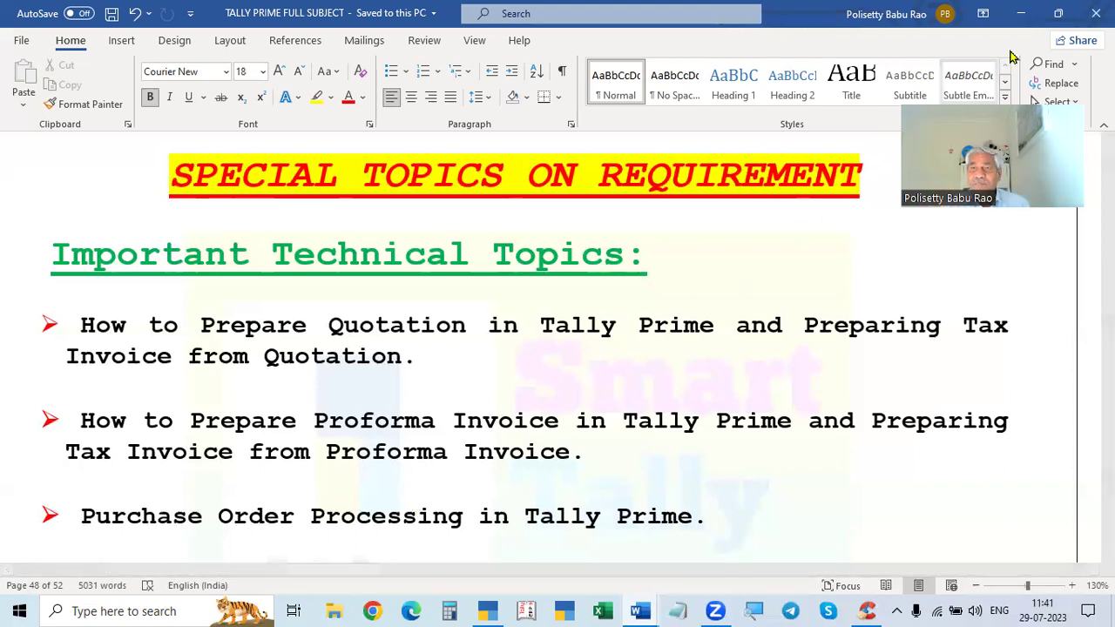
- Switch to TallyPrime, review the details of the company Purchase/Sales Order Processing(23-24) in its alteration form, and accept them
click(1021, 13)
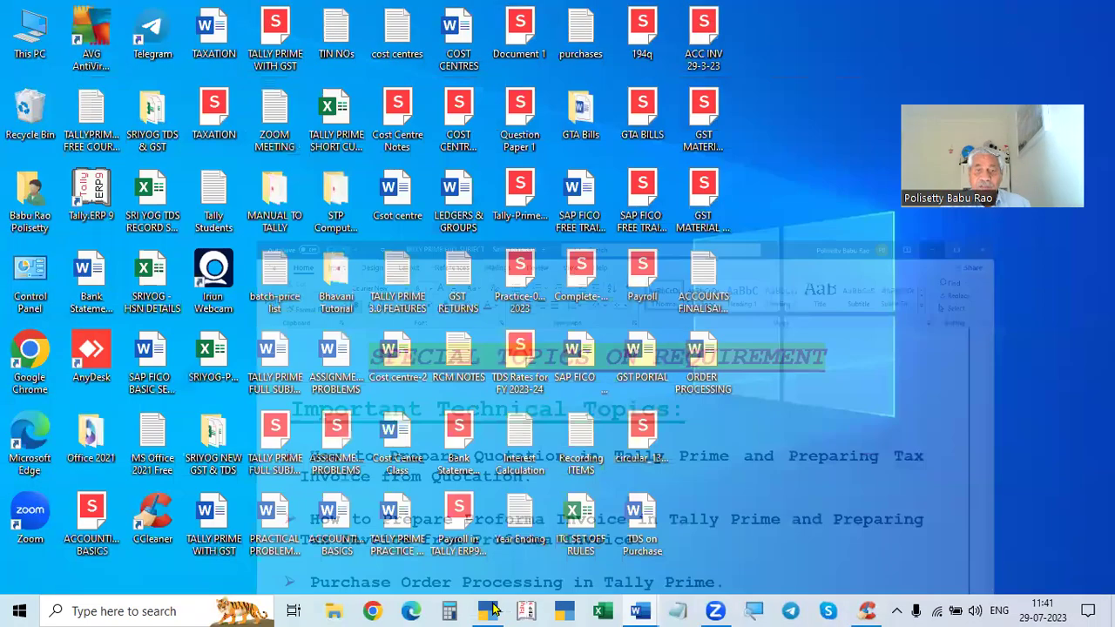
click(489, 611)
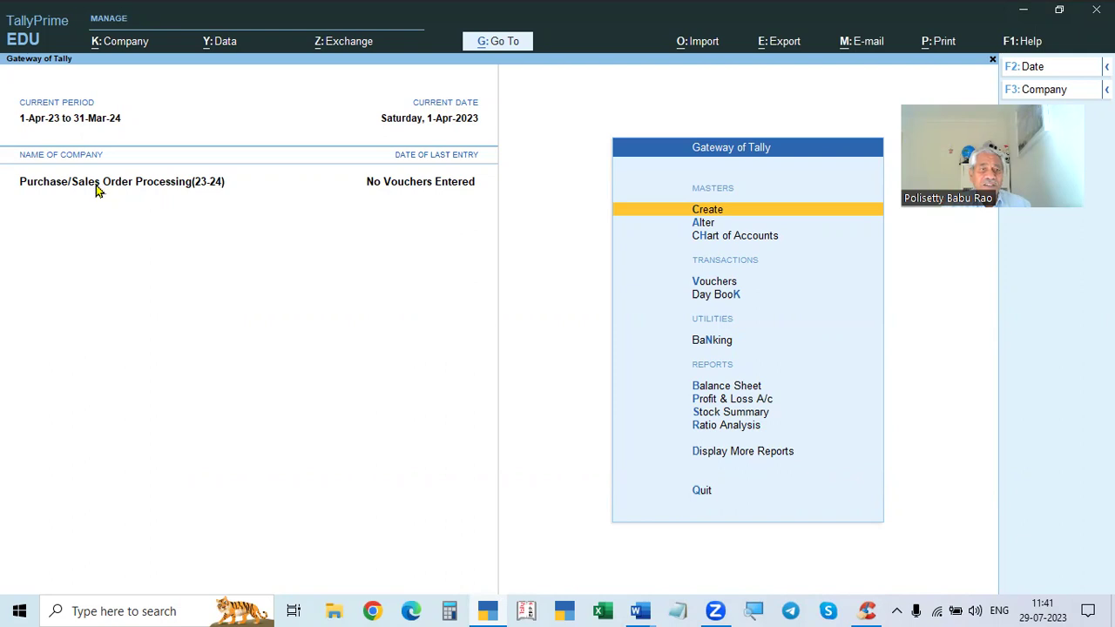
click(113, 41)
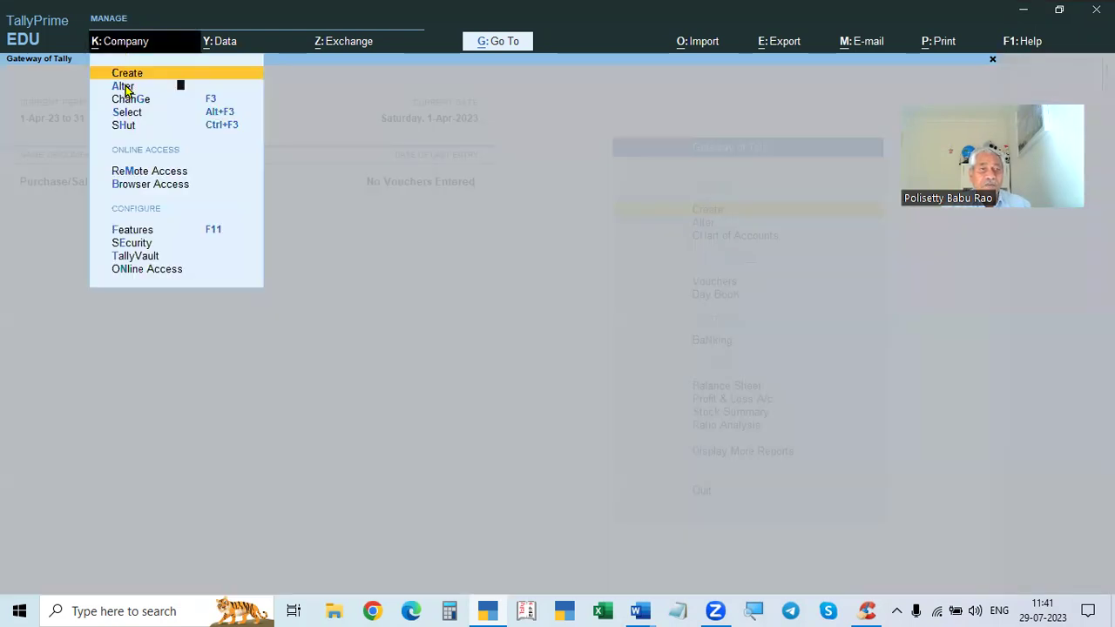
click(122, 87)
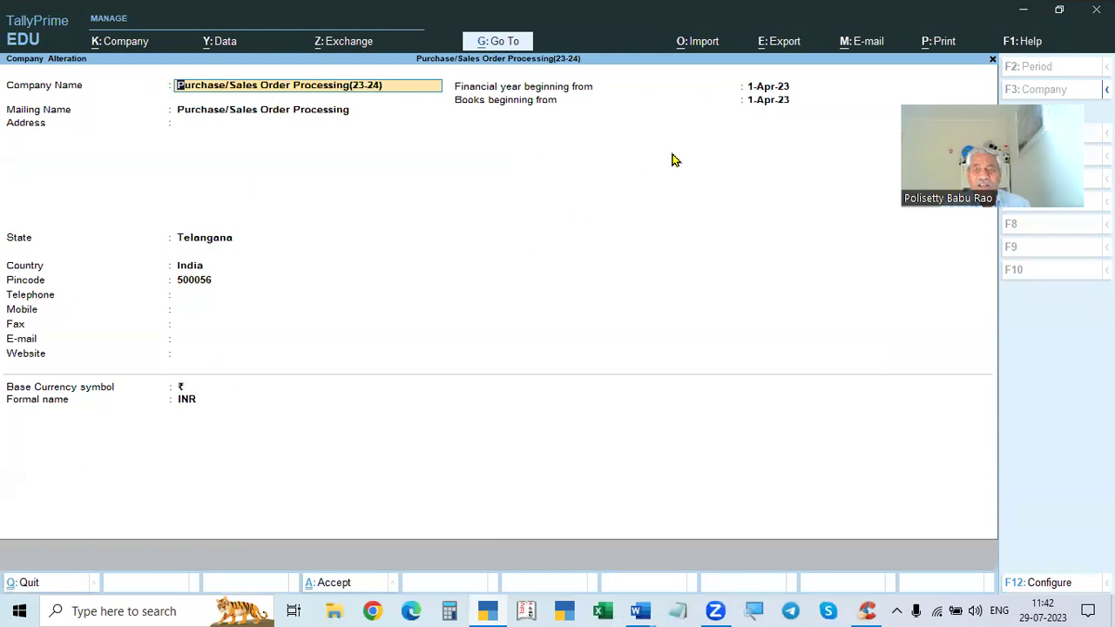
key(ctrl)
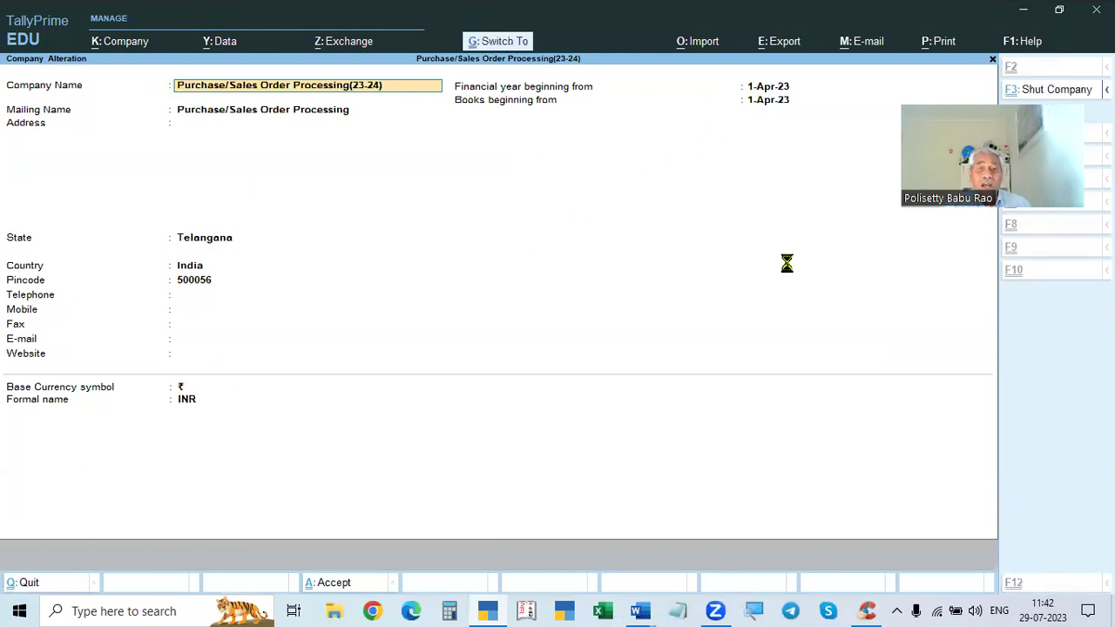
key(ctrl+a)
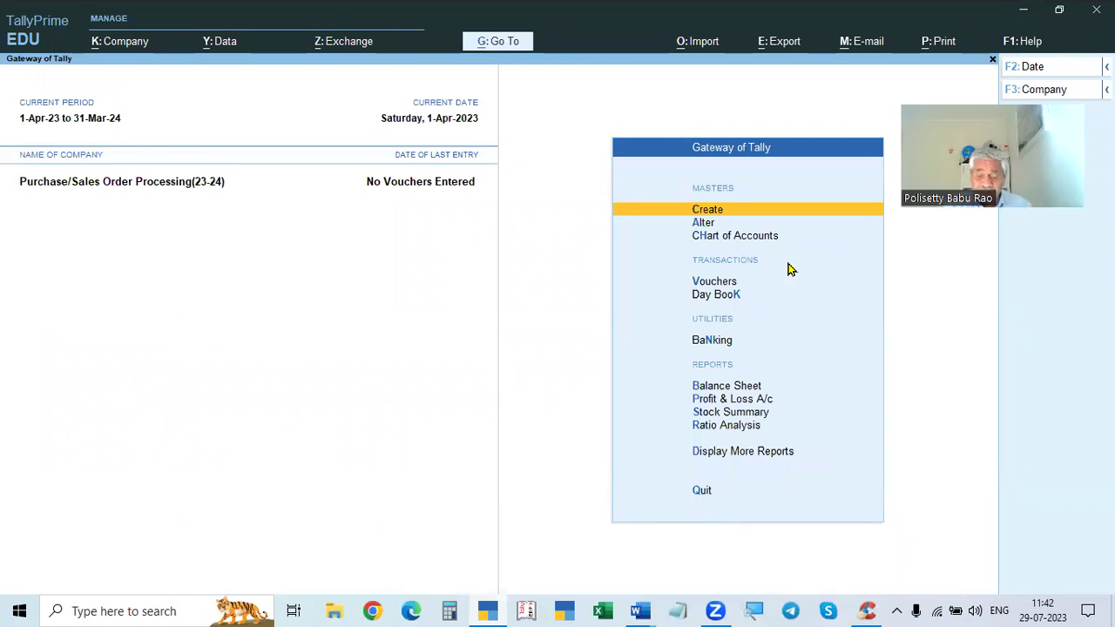
- Open the company's GST details from the company features and check the state, registration type and GSTIN
key(F11)
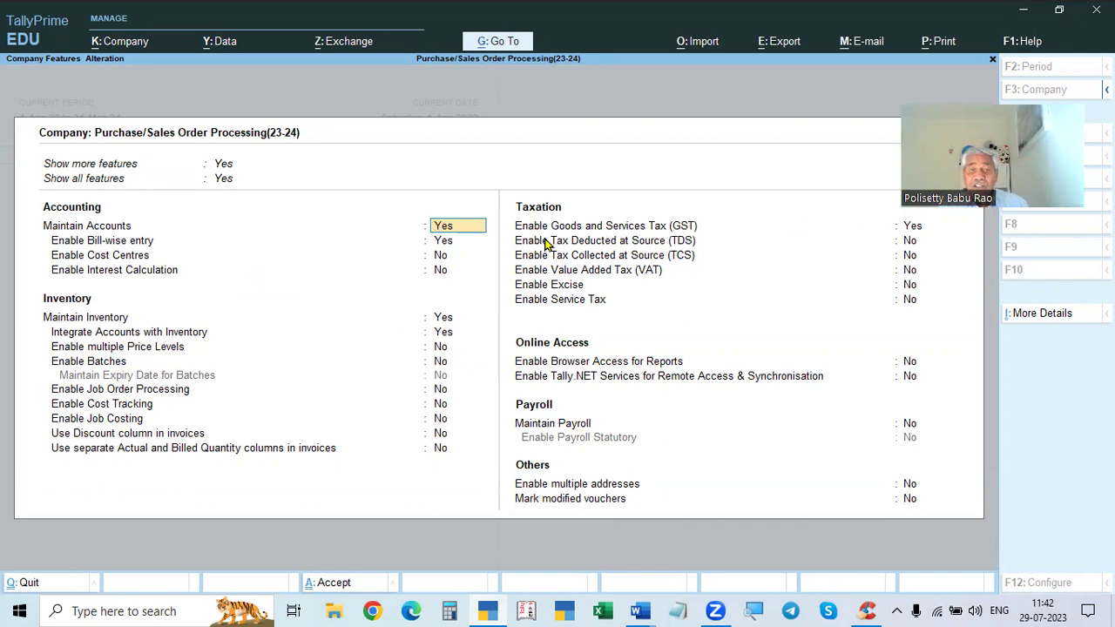
click(911, 230)
click(911, 230)
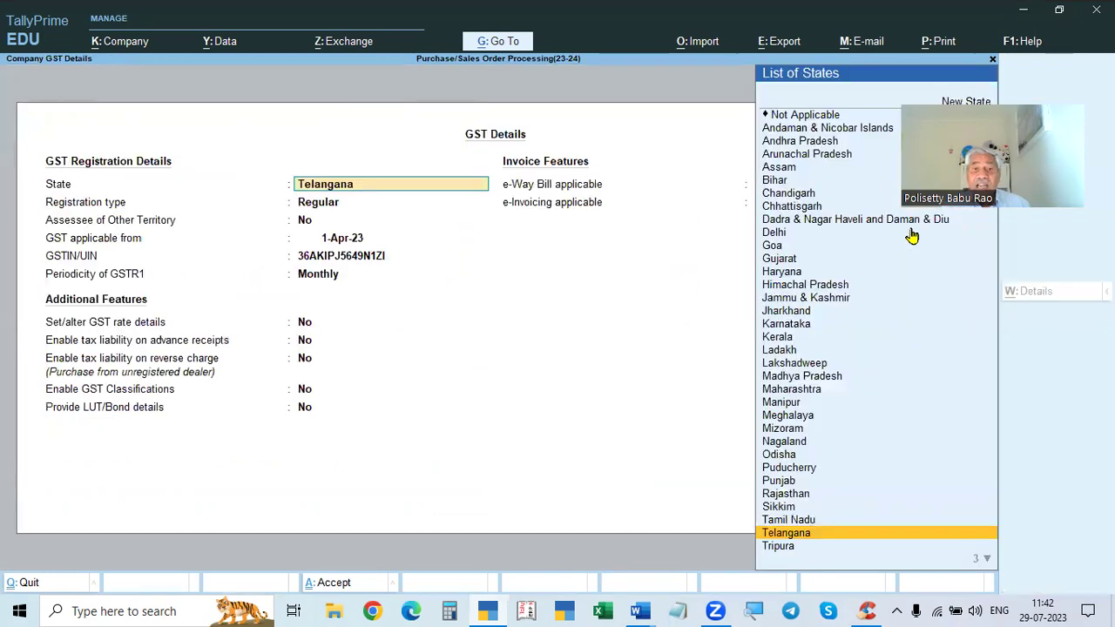
click(351, 260)
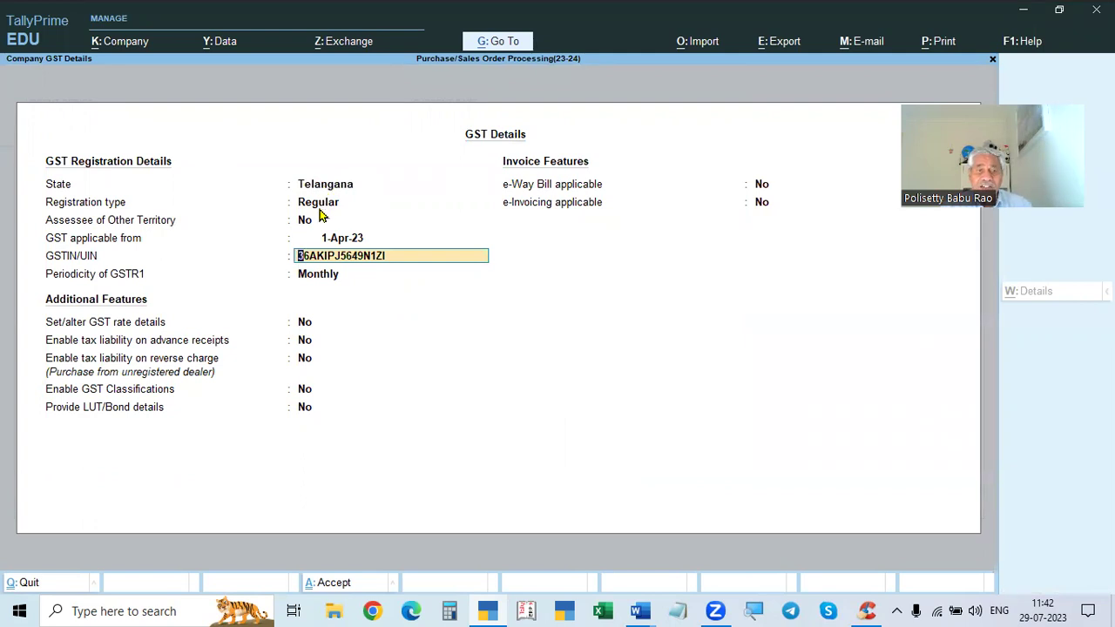
click(320, 188)
click(314, 209)
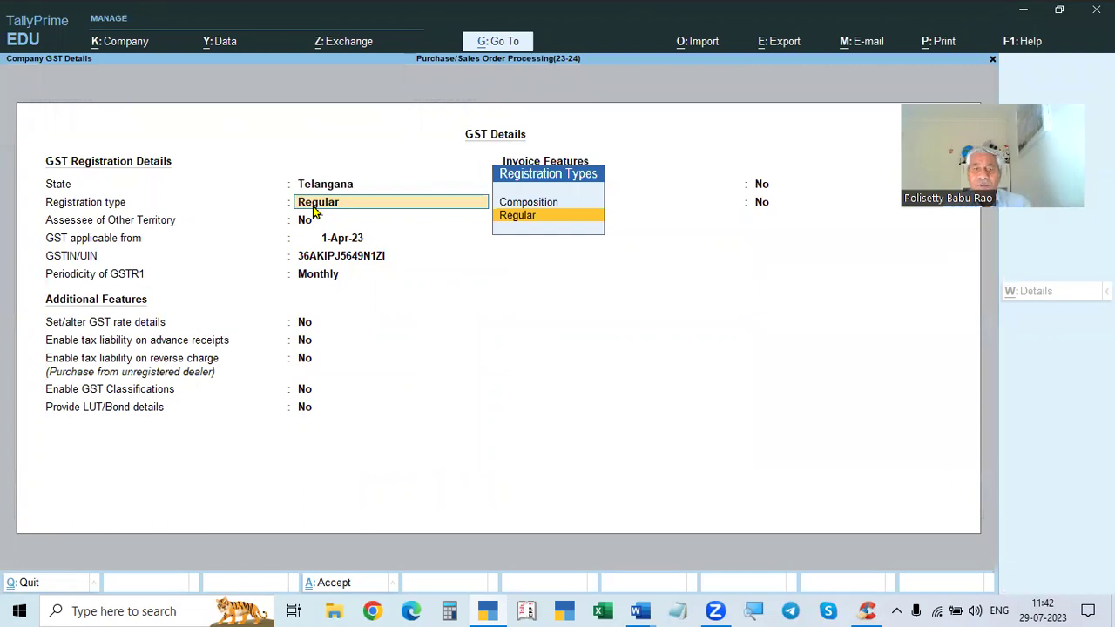
key(Return)
key(Return)
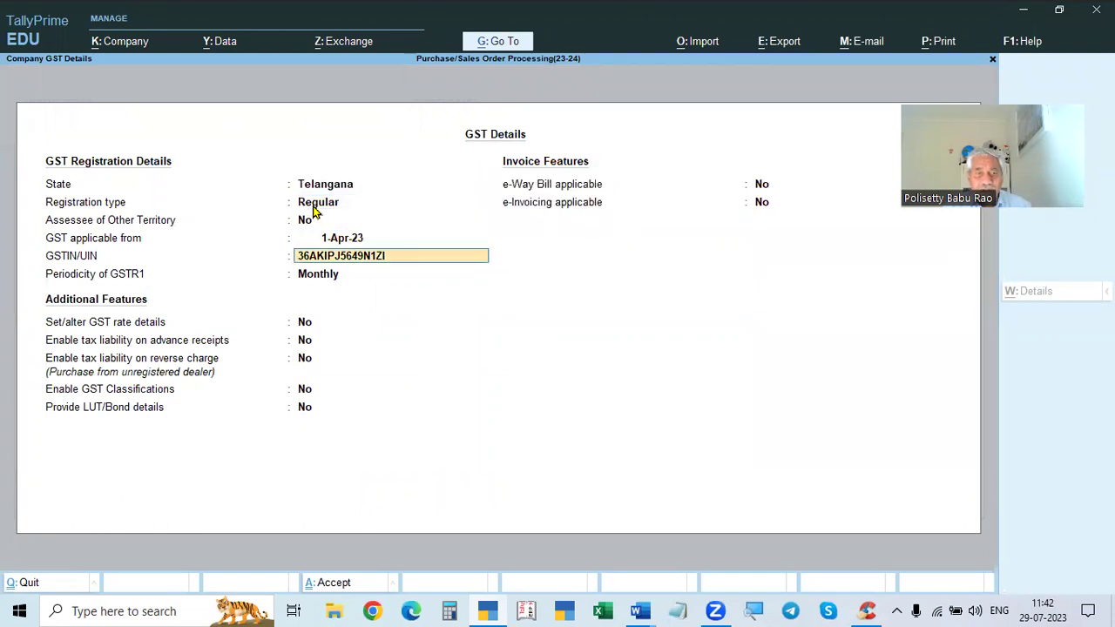
key(Return)
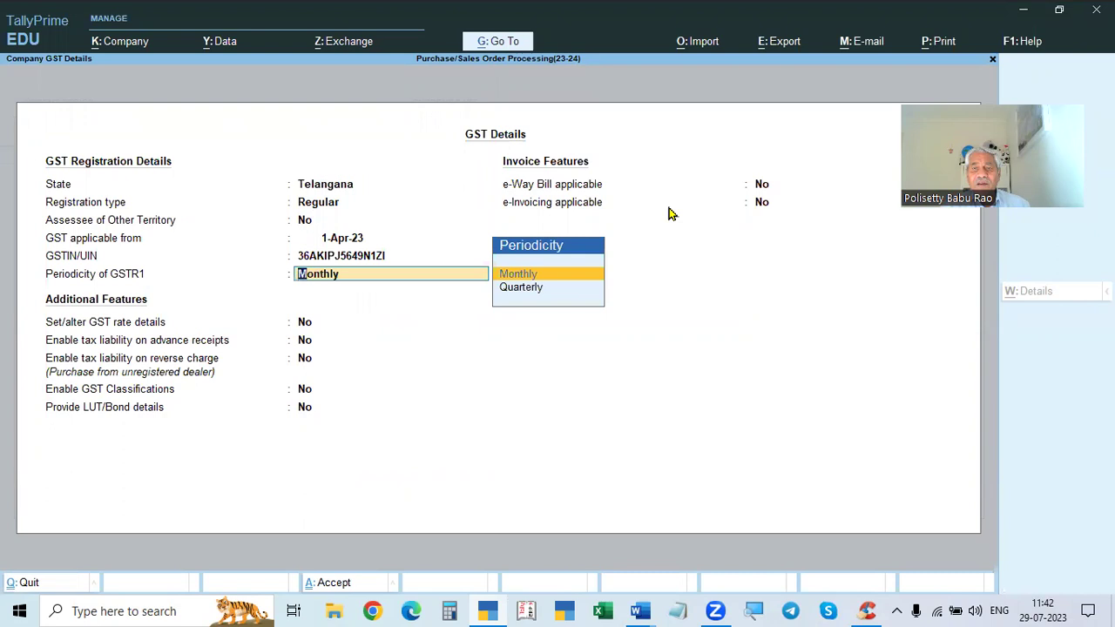
- Keep e-Way Bill and e-Invoicing set to No in the GST details, and accept the company features
click(764, 187)
key(Return)
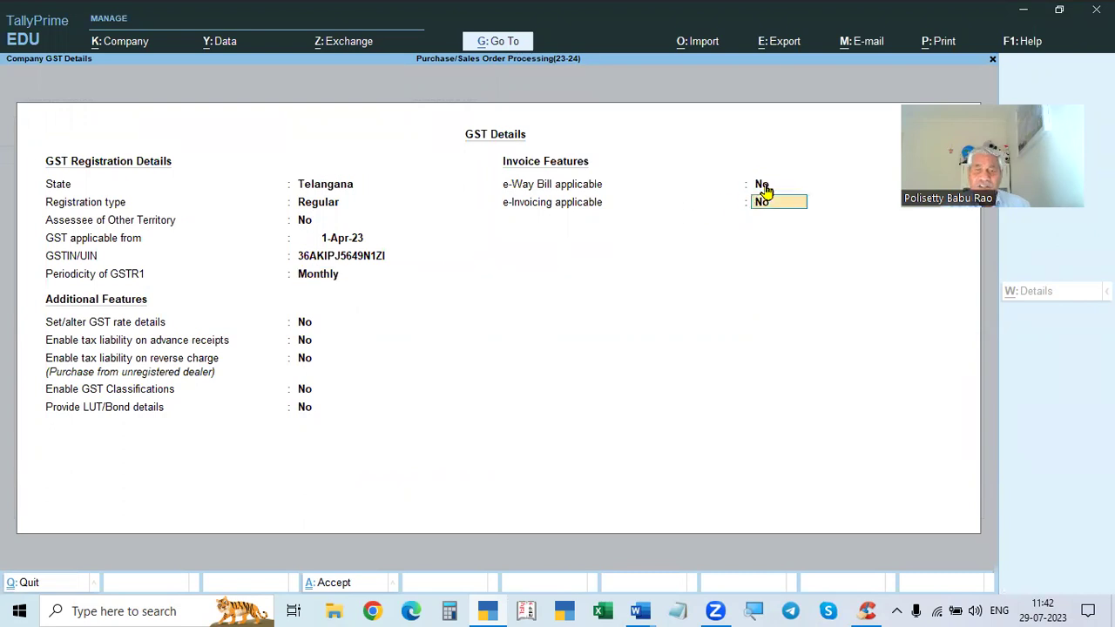
key(Return)
key(ctrl+a)
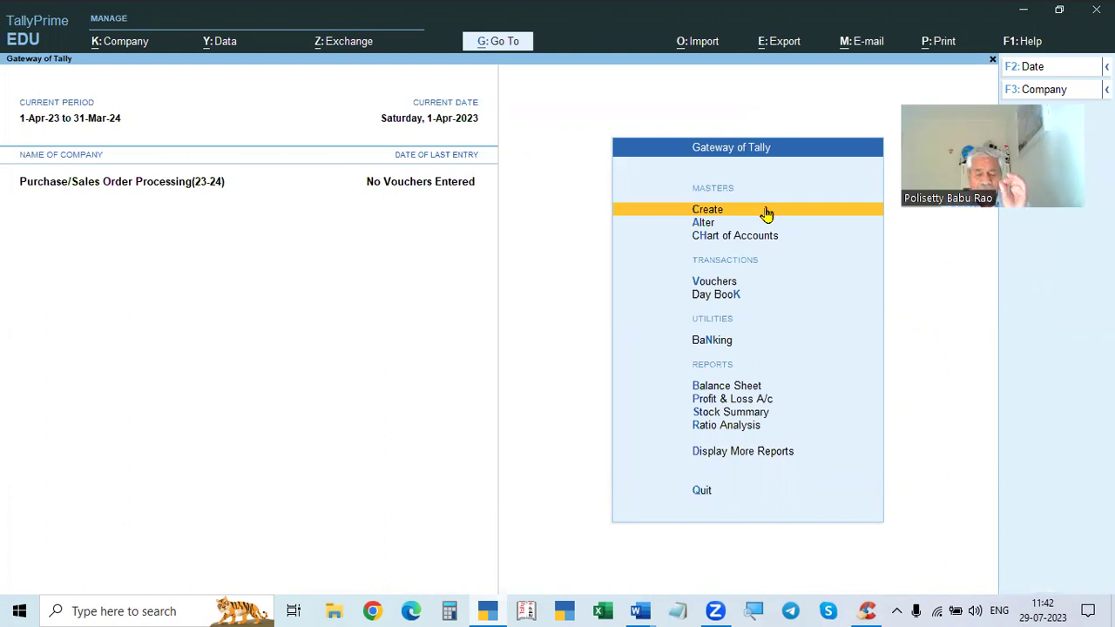
- Try to activate the inactive Purchase Order voucher type from voucher entry, and return to the Gateway of Tally
click(713, 286)
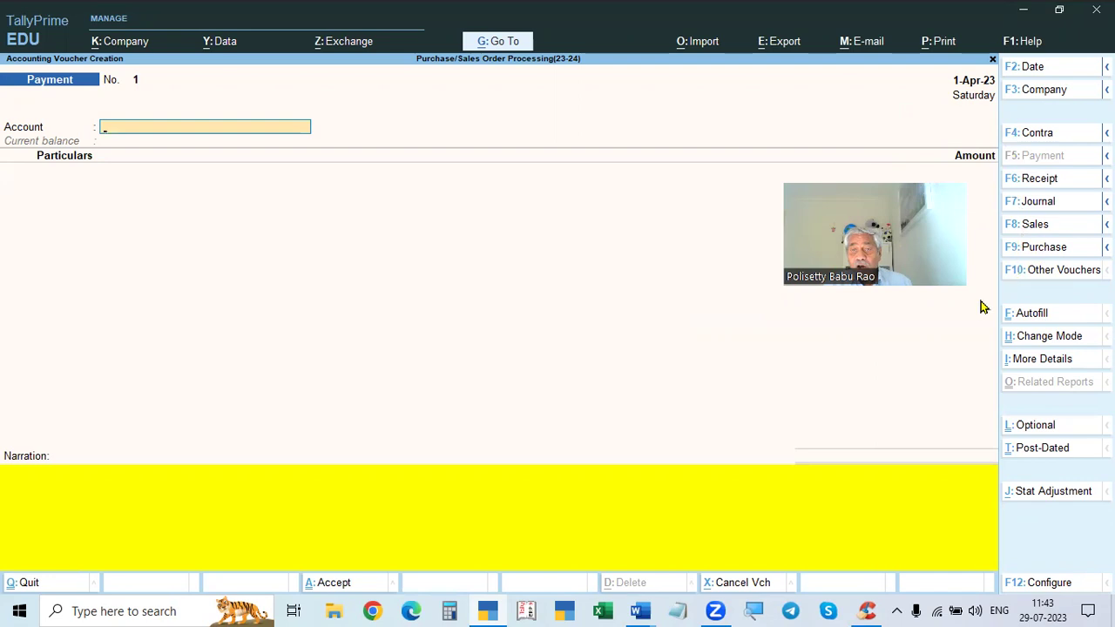
click(1030, 272)
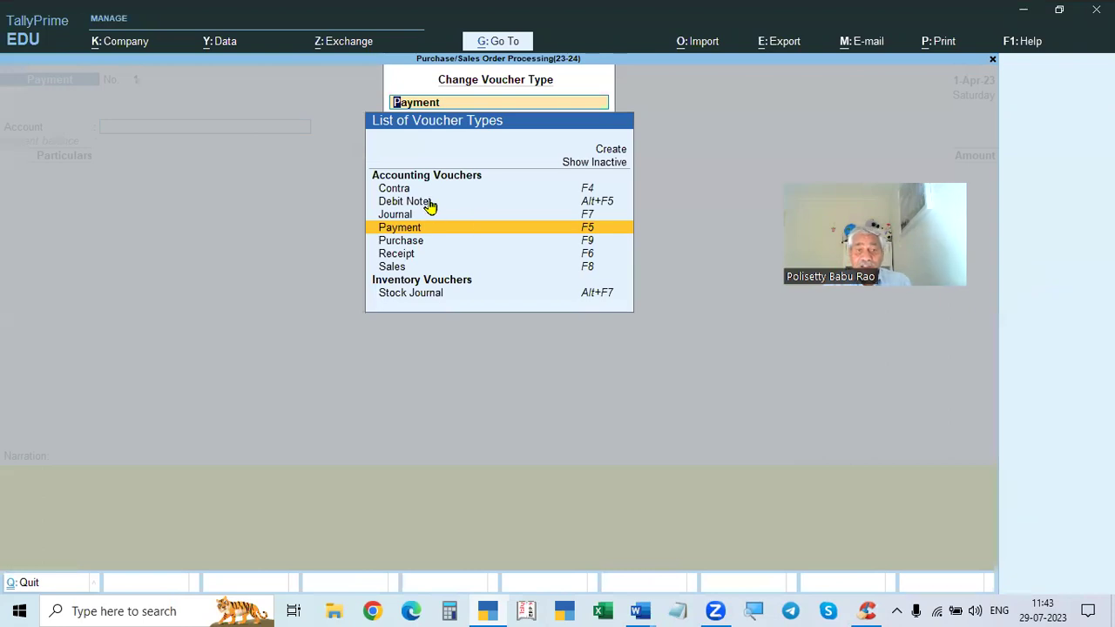
click(597, 166)
click(597, 166)
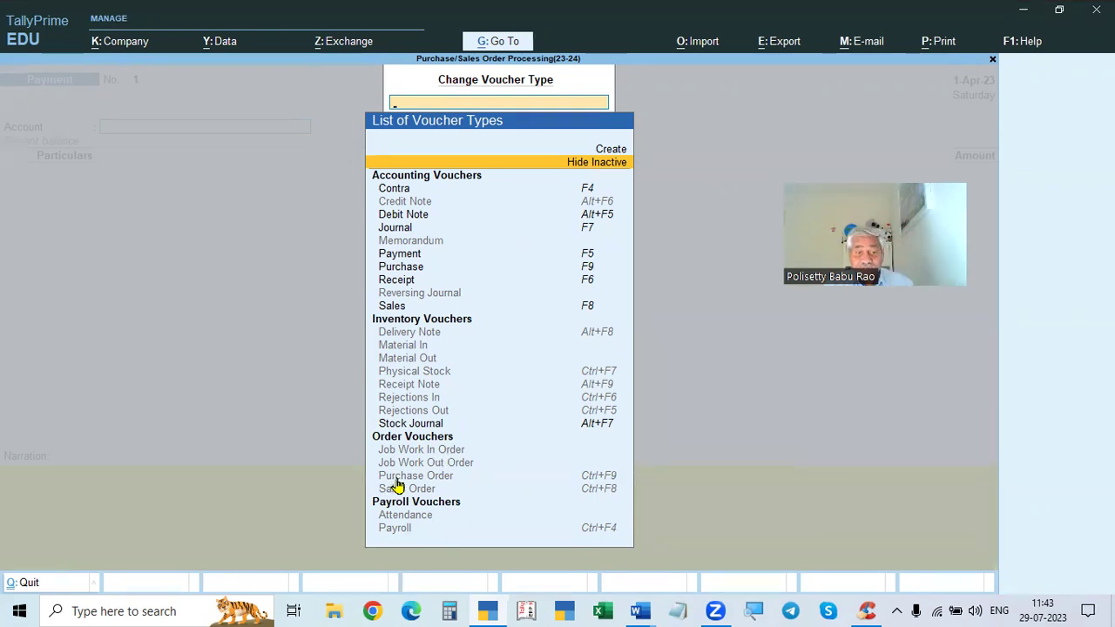
click(432, 479)
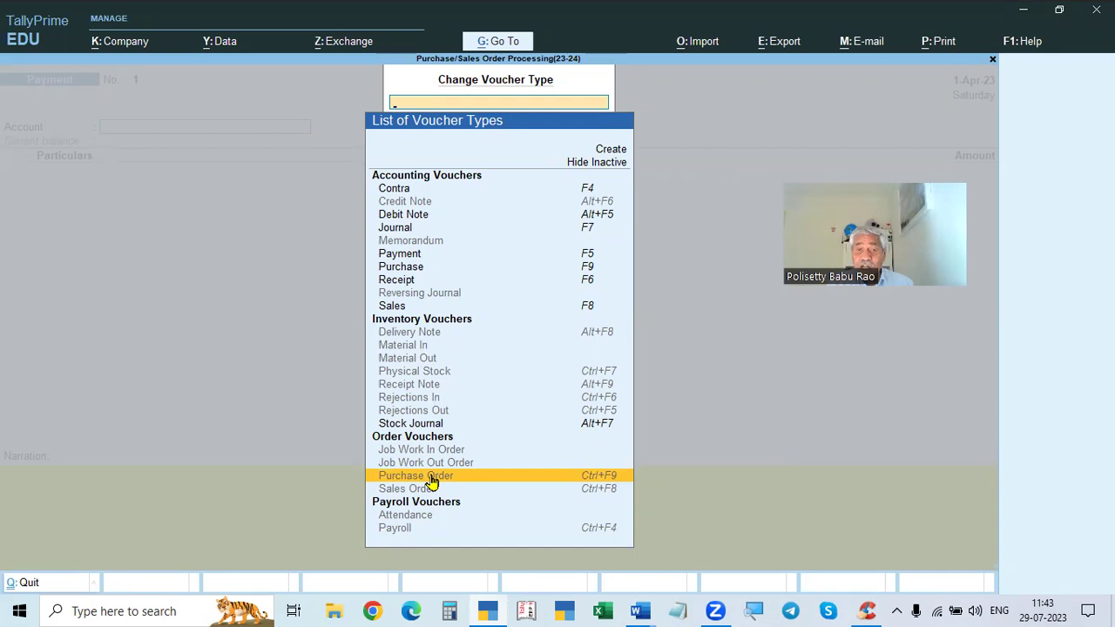
click(431, 482)
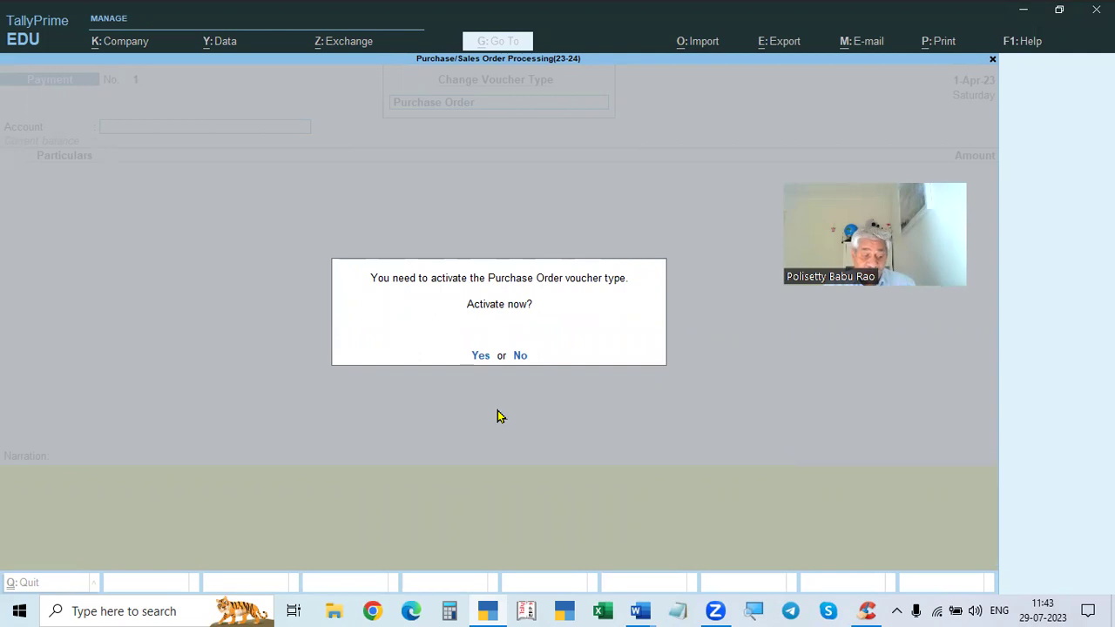
key(y)
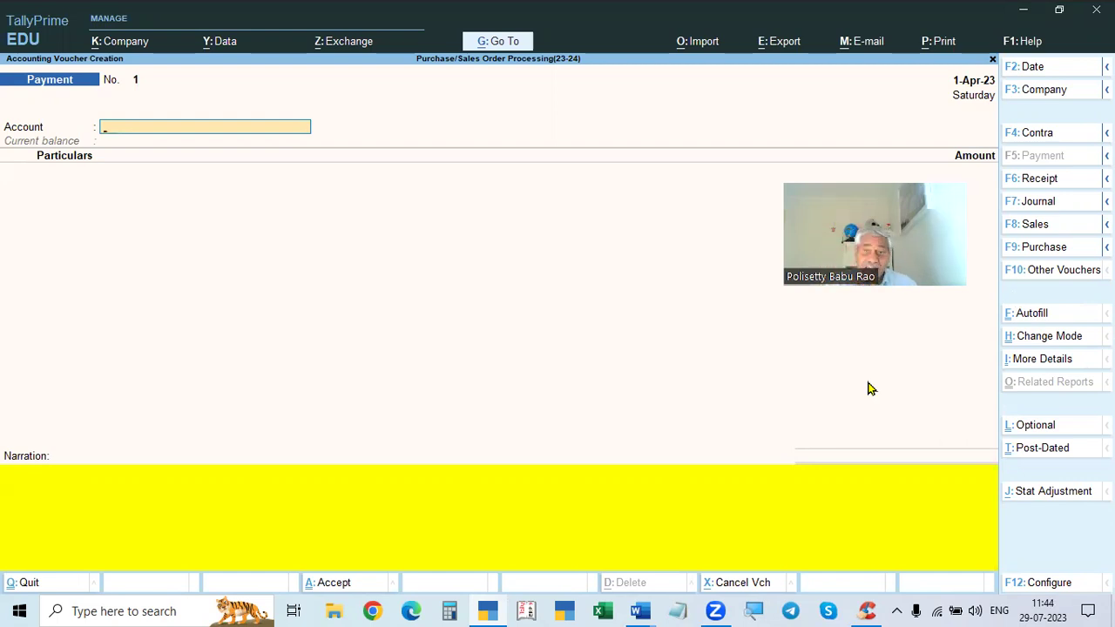
key(Escape)
key(Escape)
key(n)
- Open the list of voucher types for master alteration, including the inactive ones
key(Down)
key(Return)
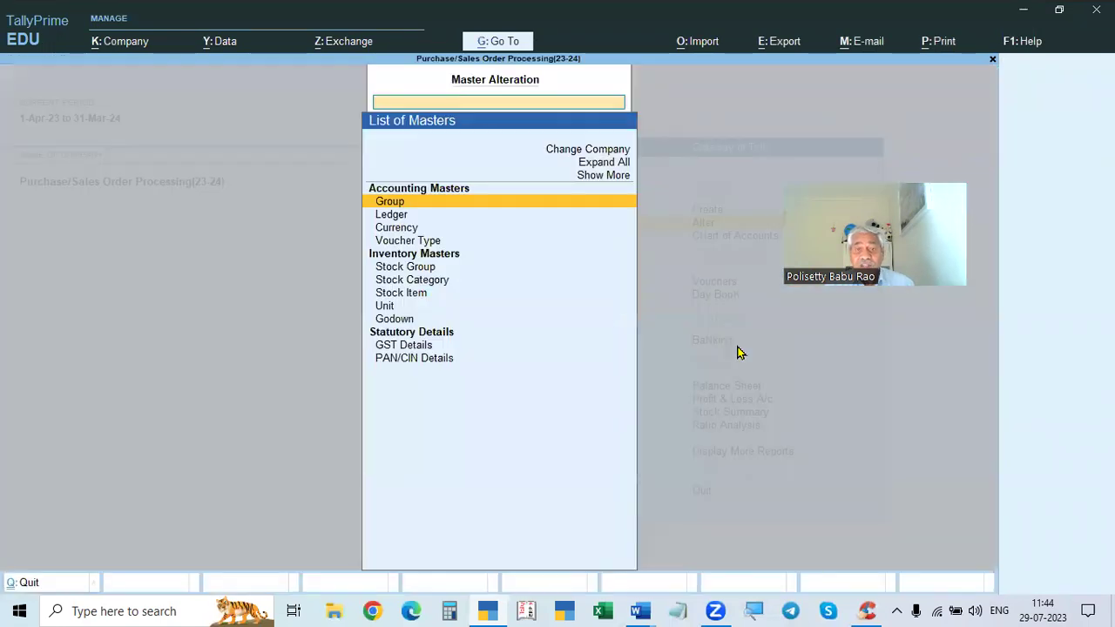
click(404, 244)
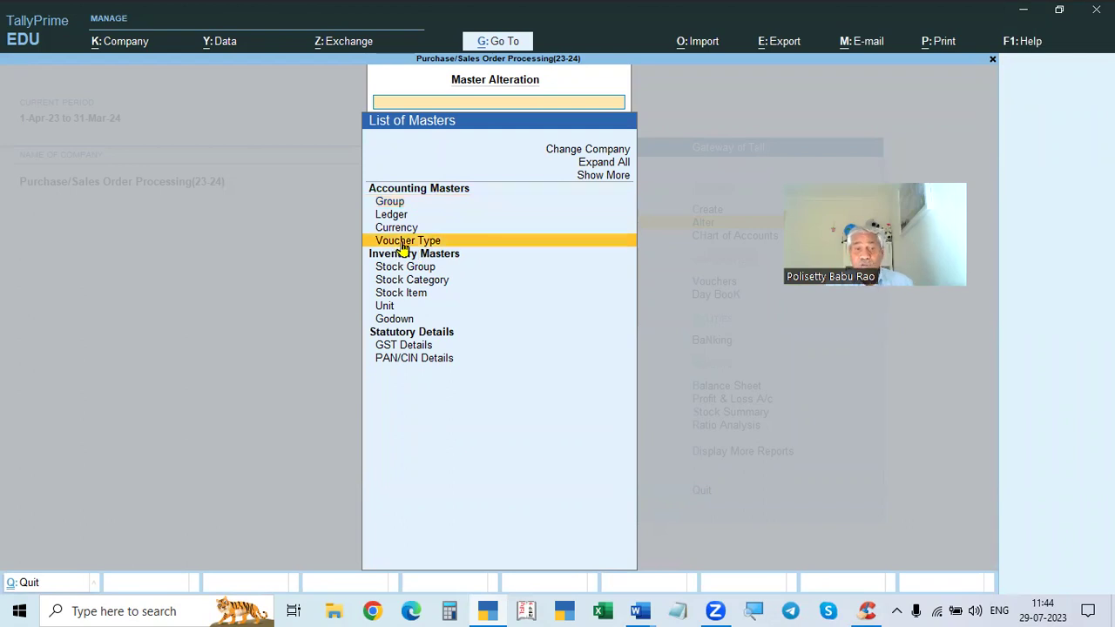
click(401, 244)
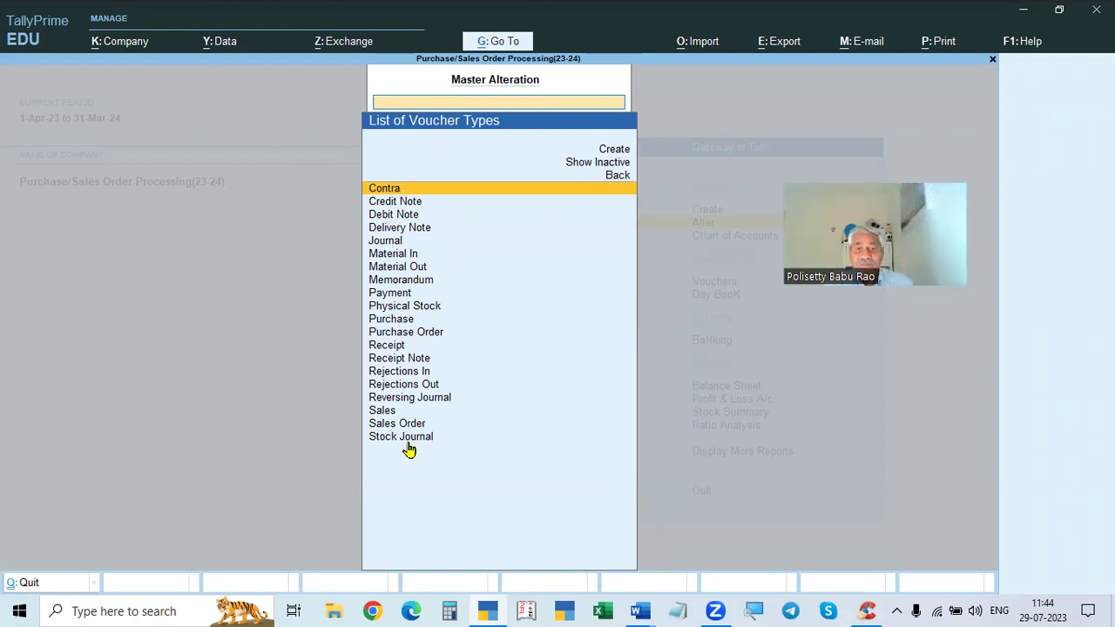
click(578, 167)
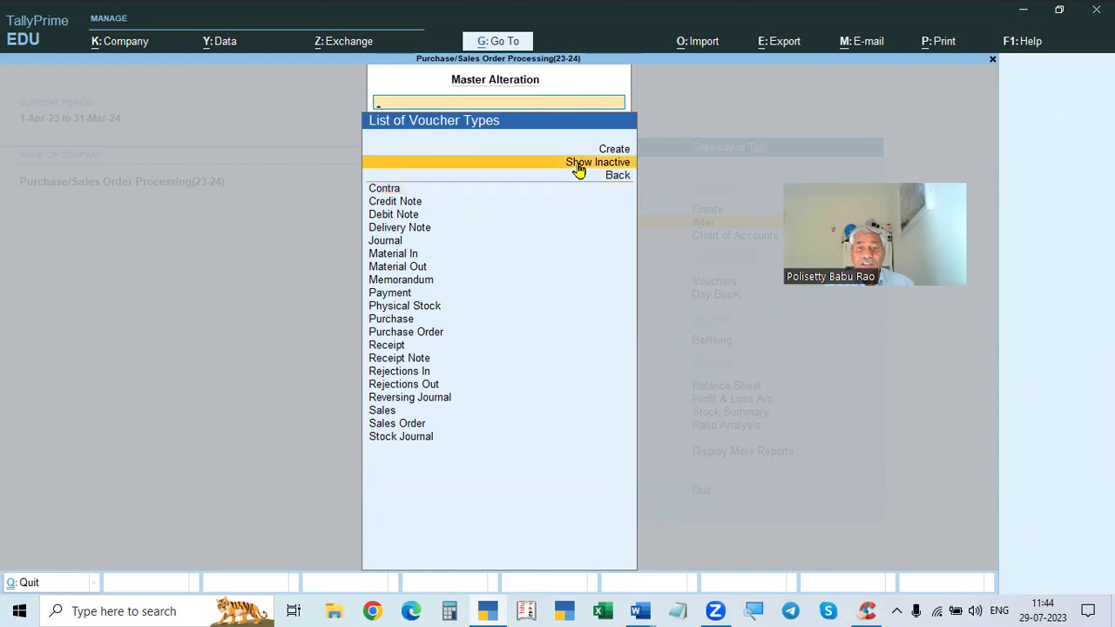
click(578, 167)
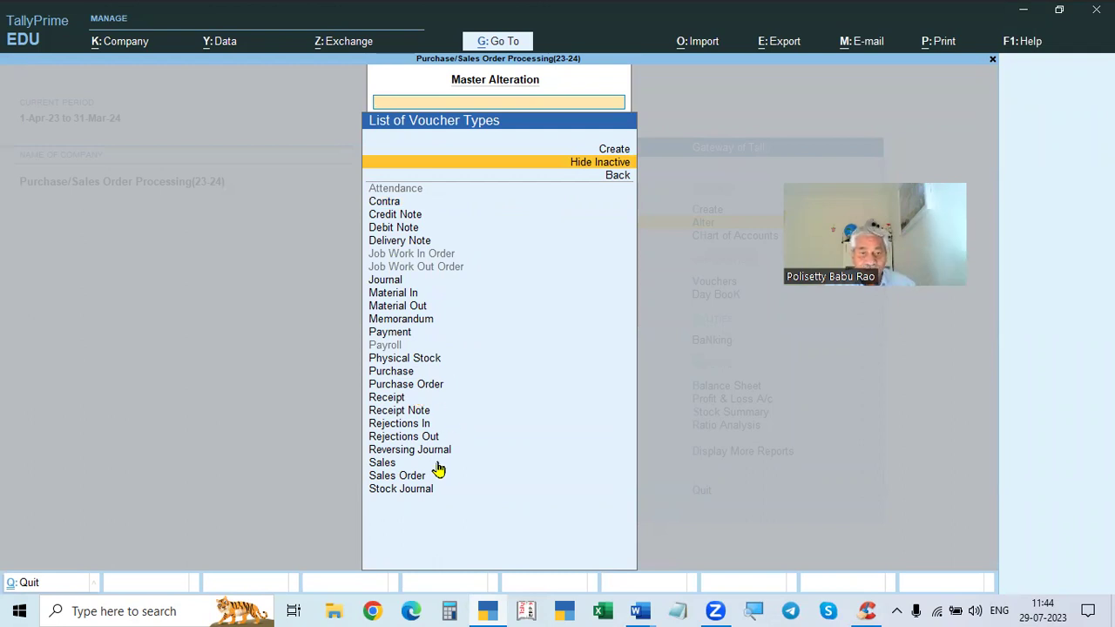
- Open the Purchase Order voucher type for alteration, set its activation to Yes, and save it
click(413, 388)
click(413, 389)
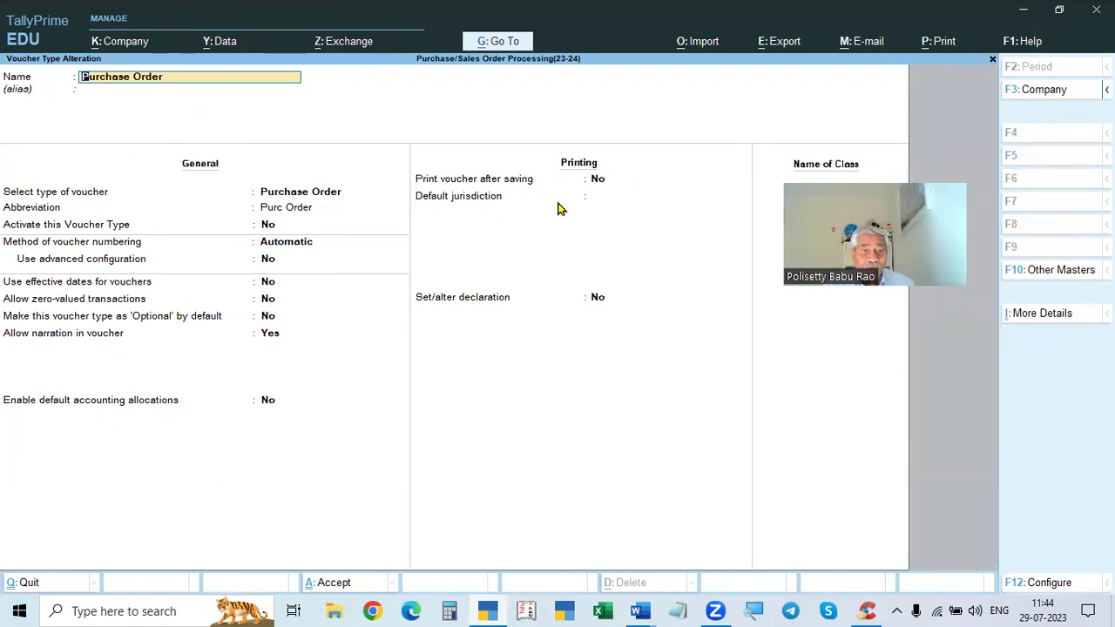
key(Return)
key(Return)
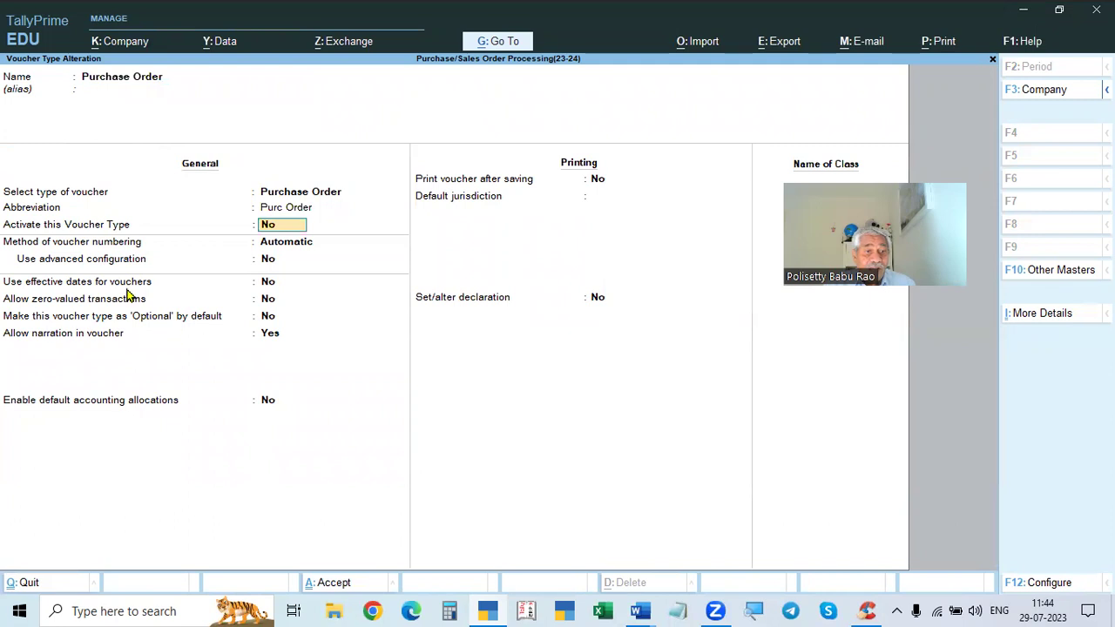
text(y)
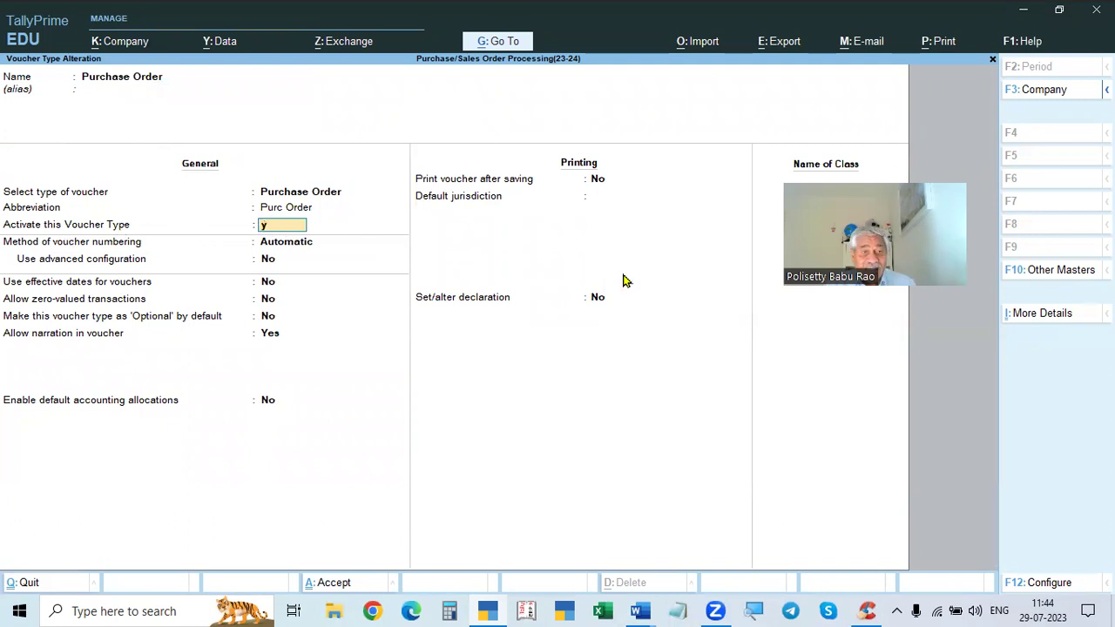
key(Return)
key(ctrl+a)
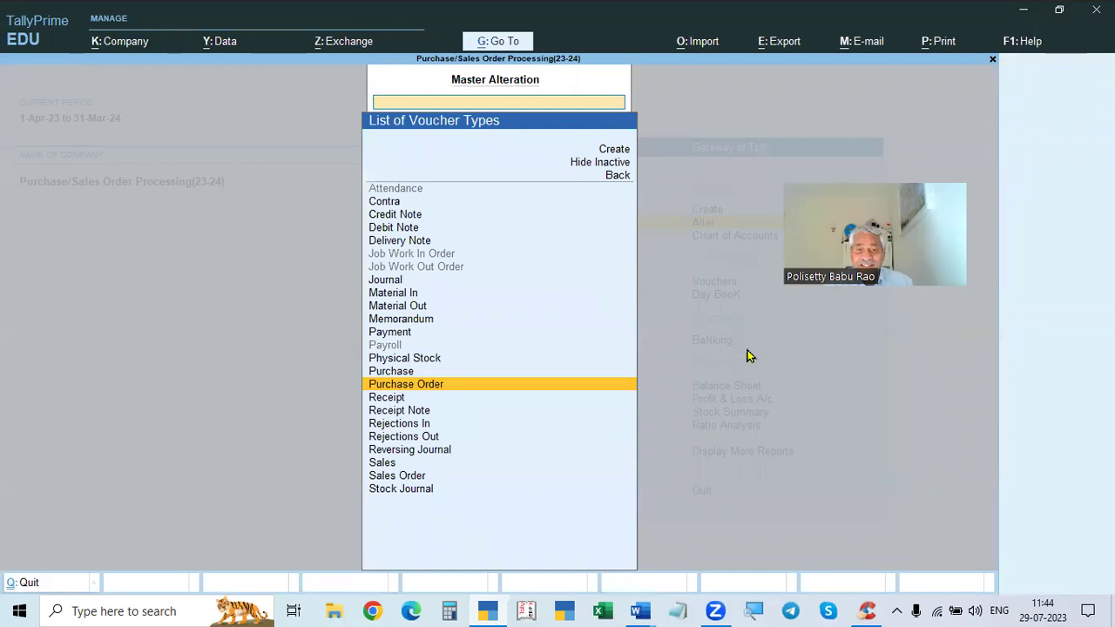
- Recheck the list of voucher types in master alteration, and return to the Gateway of Tally
key(Escape)
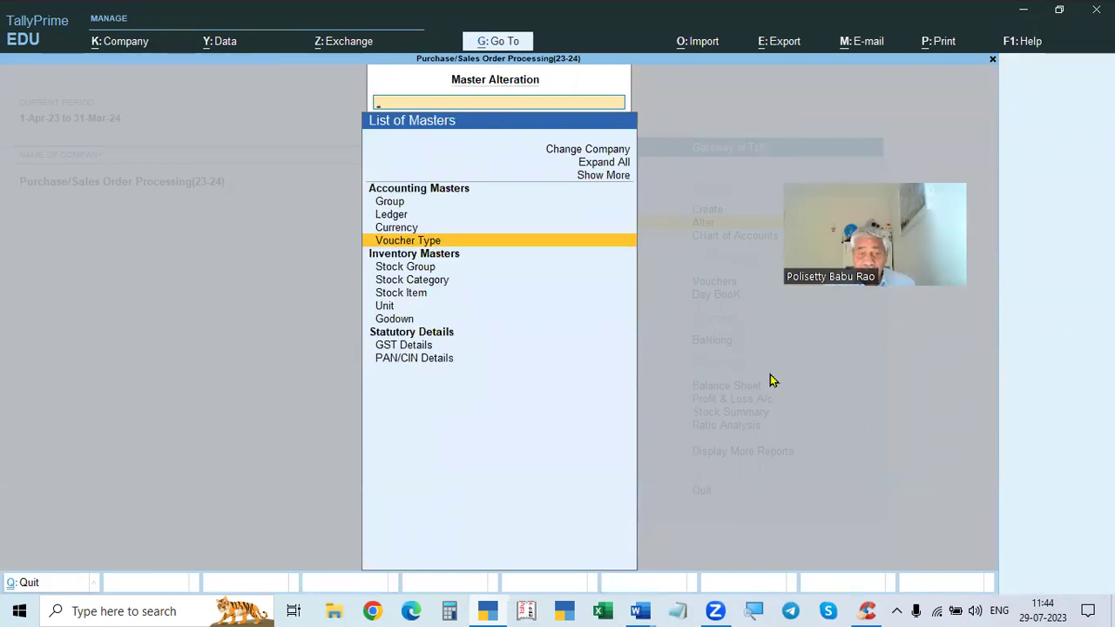
key(Return)
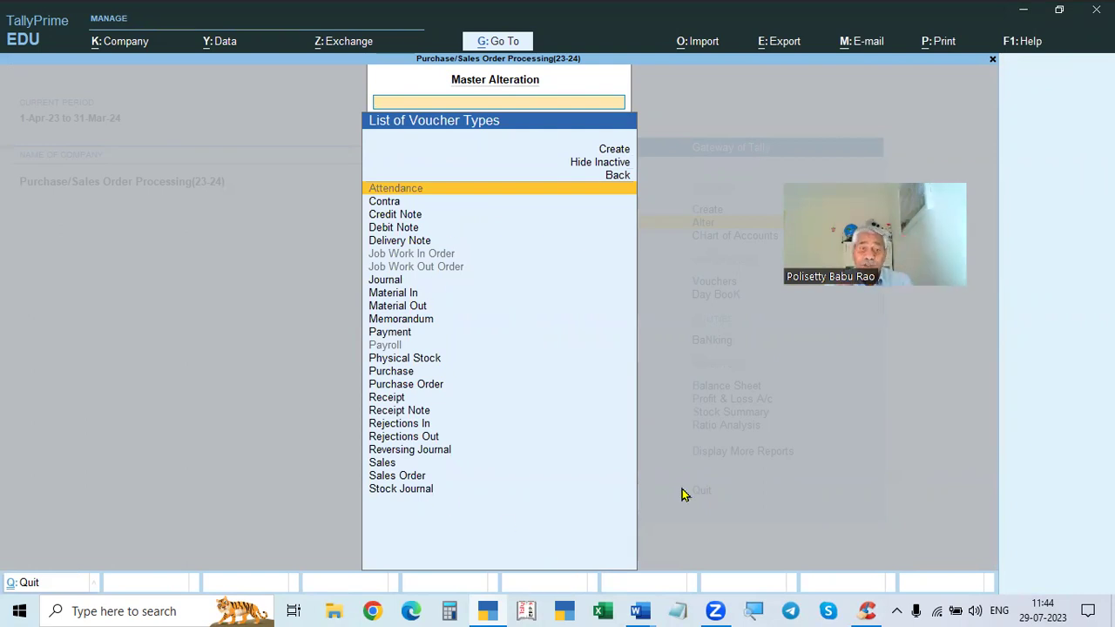
key(Escape)
key(Escape)
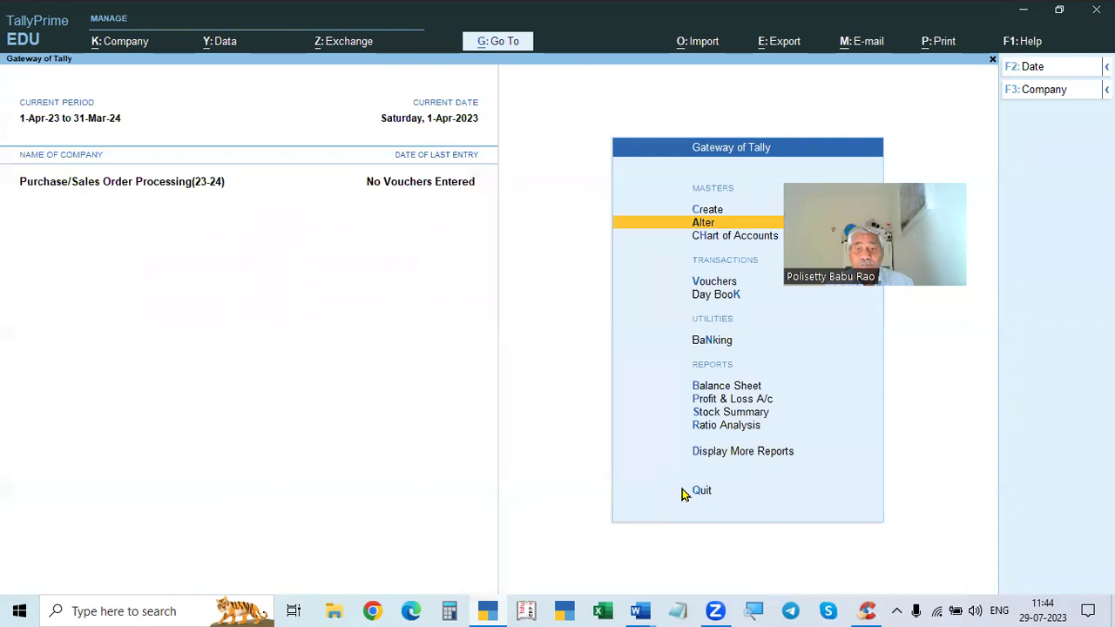
- Open voucher entry from the Gateway of Tally
key(Up)
key(Down)
key(Down)
key(Down)
key(Return)
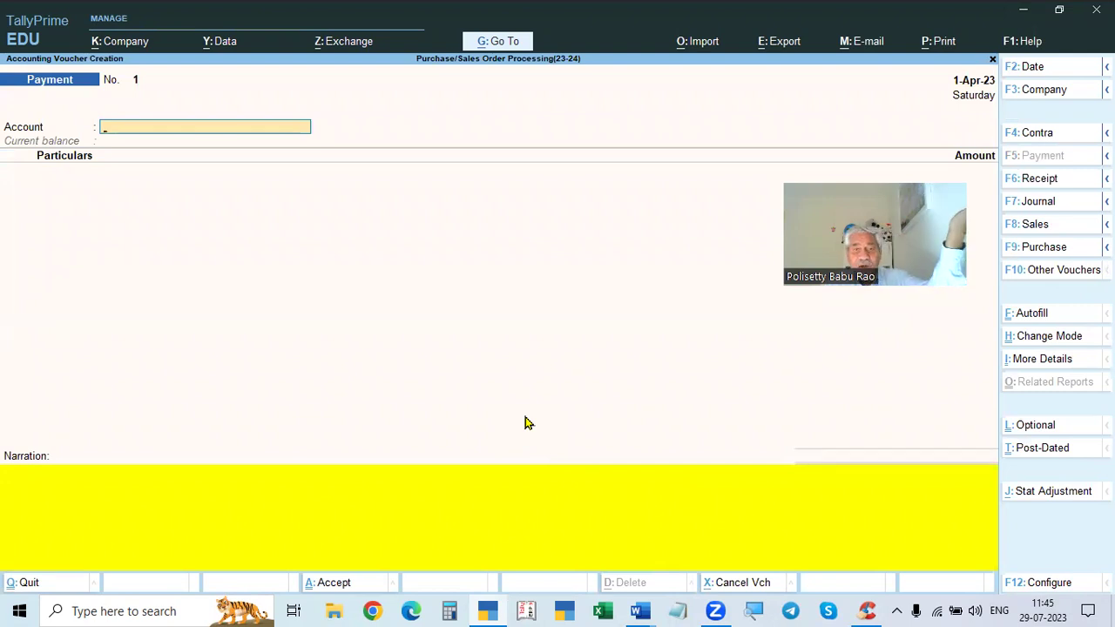
- Check the other voucher types including the inactive ones, and start a new Purchase Order voucher
click(1061, 277)
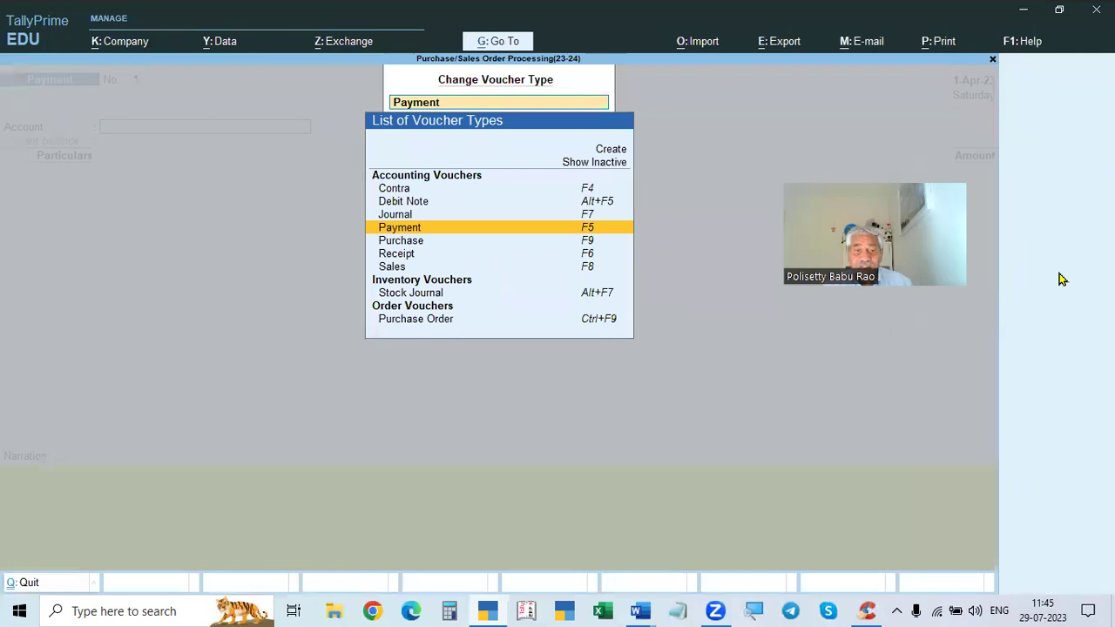
click(581, 165)
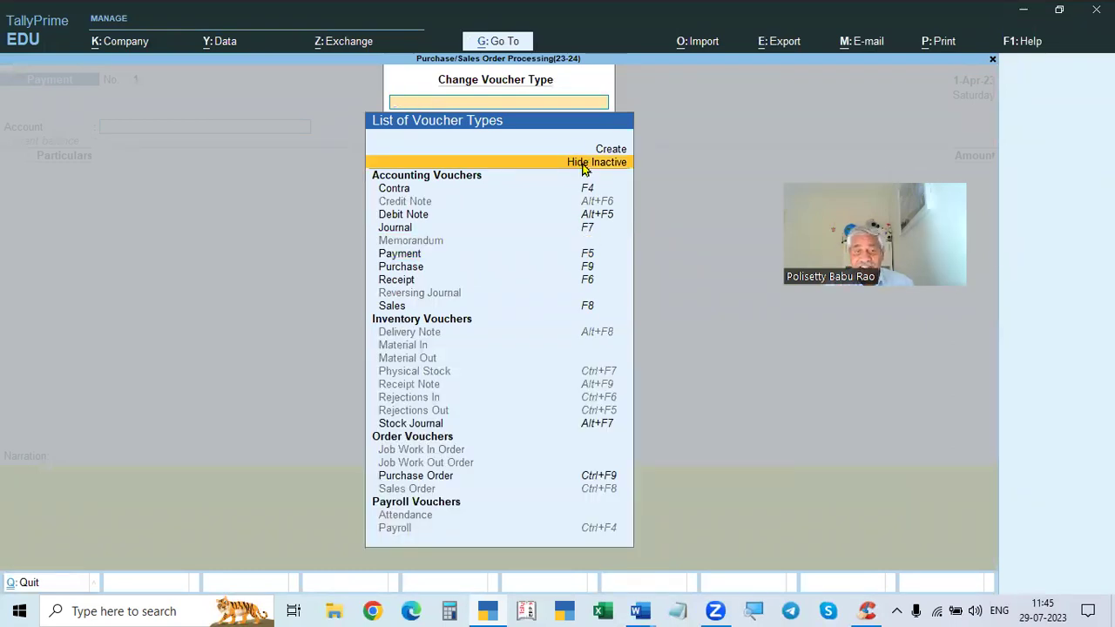
key(Escape)
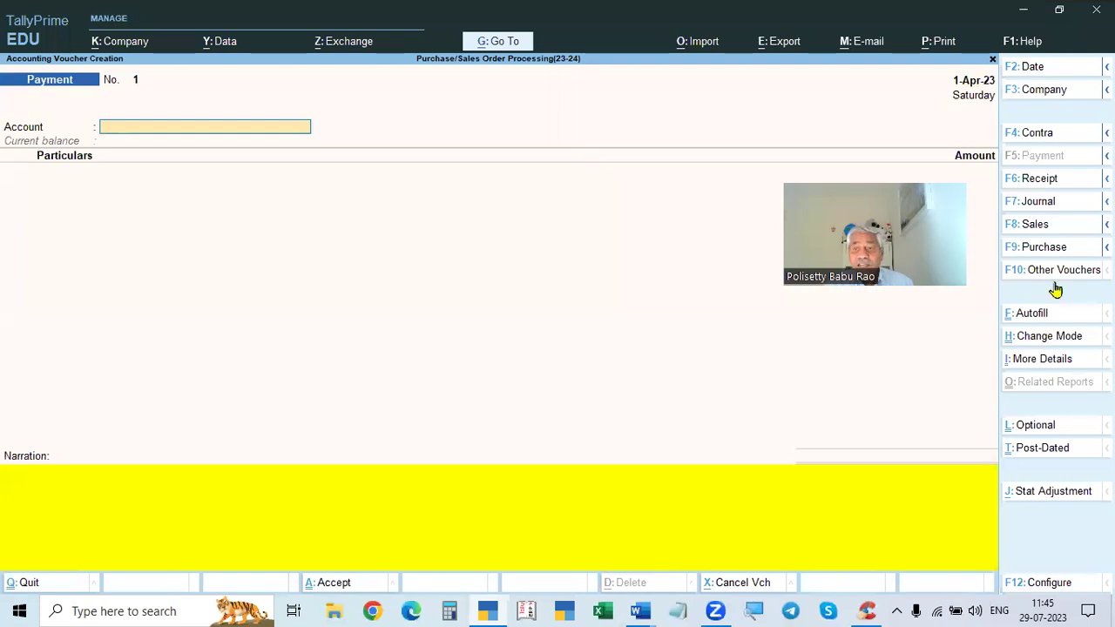
key(ctrl)
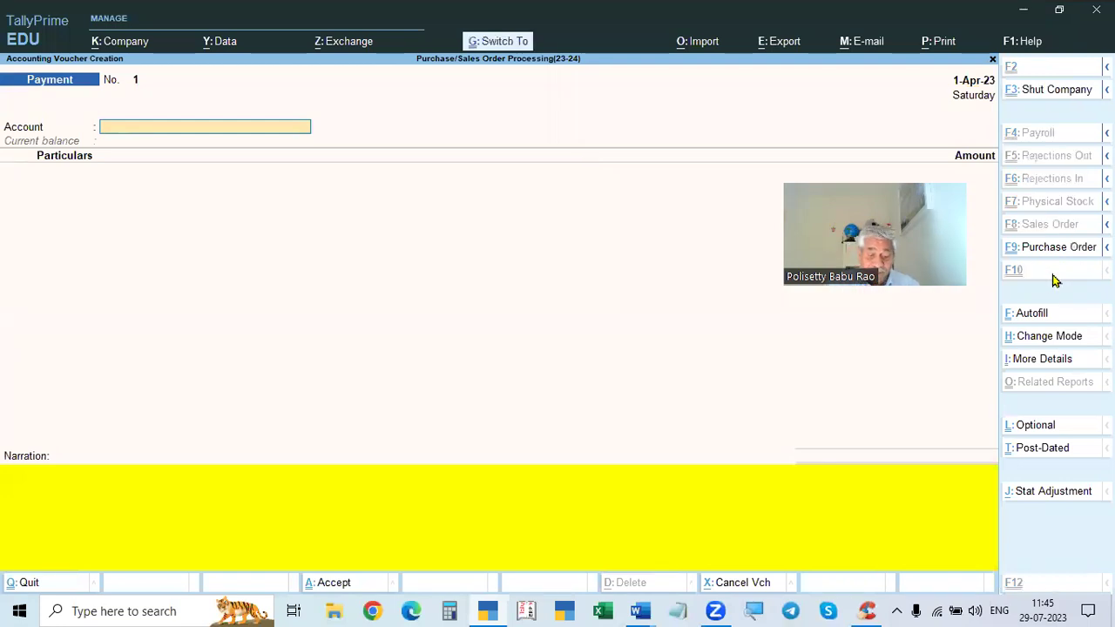
key(ctrl+F9)
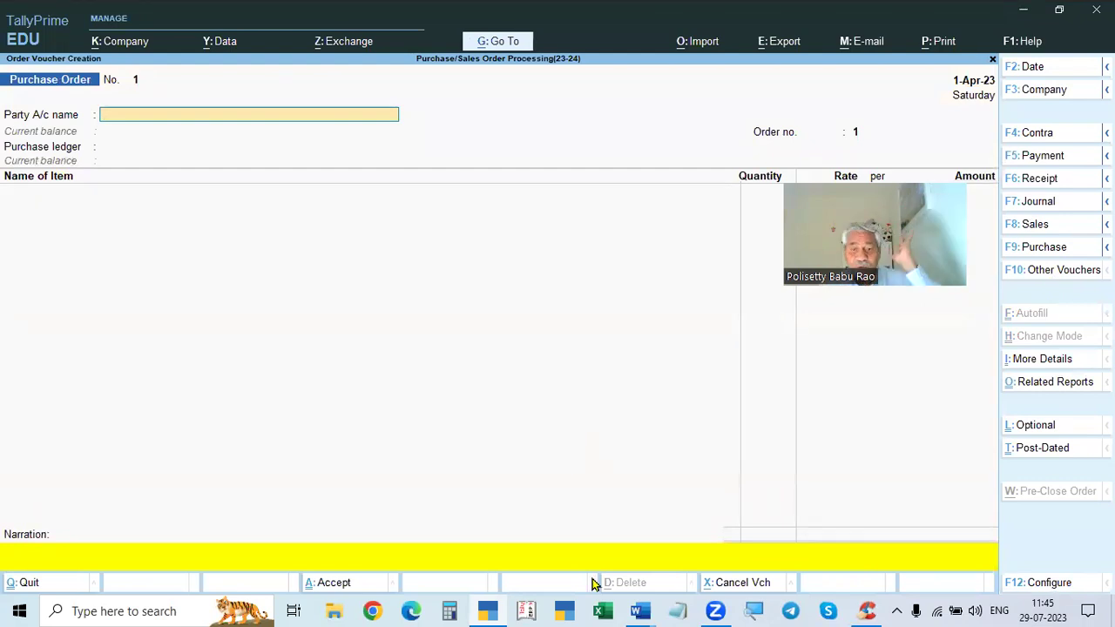
- Switch to the ORDER PROCESSING document in Word and read Problem 4's purchase order, material receipt, rejection, invoice and return transactions
click(645, 610)
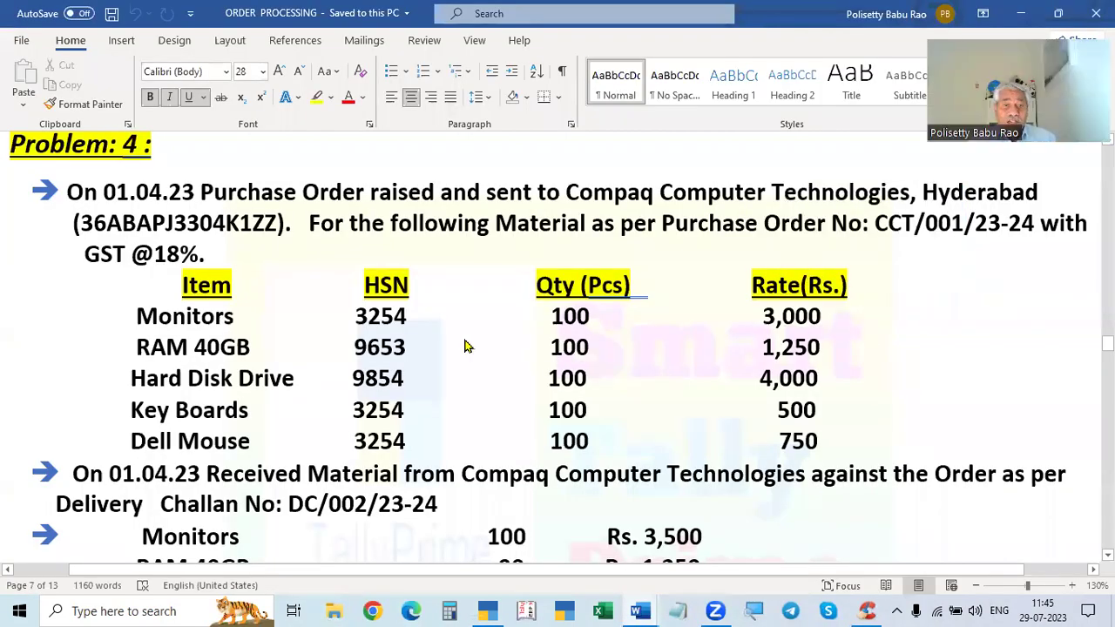
scroll(465, 347, down, 2)
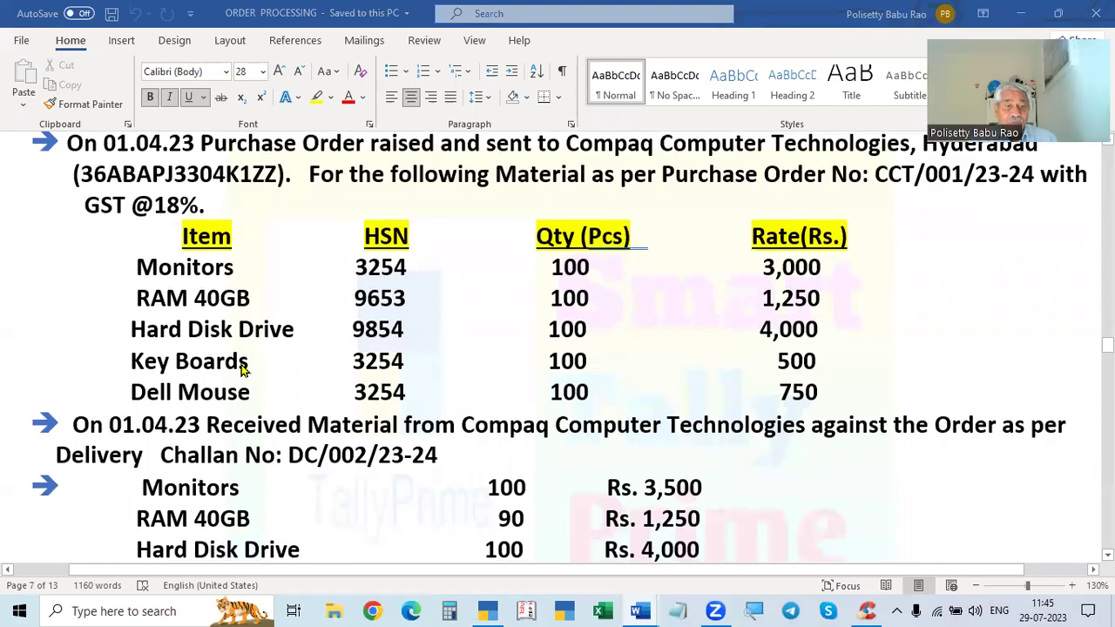
scroll(242, 377, down, 3)
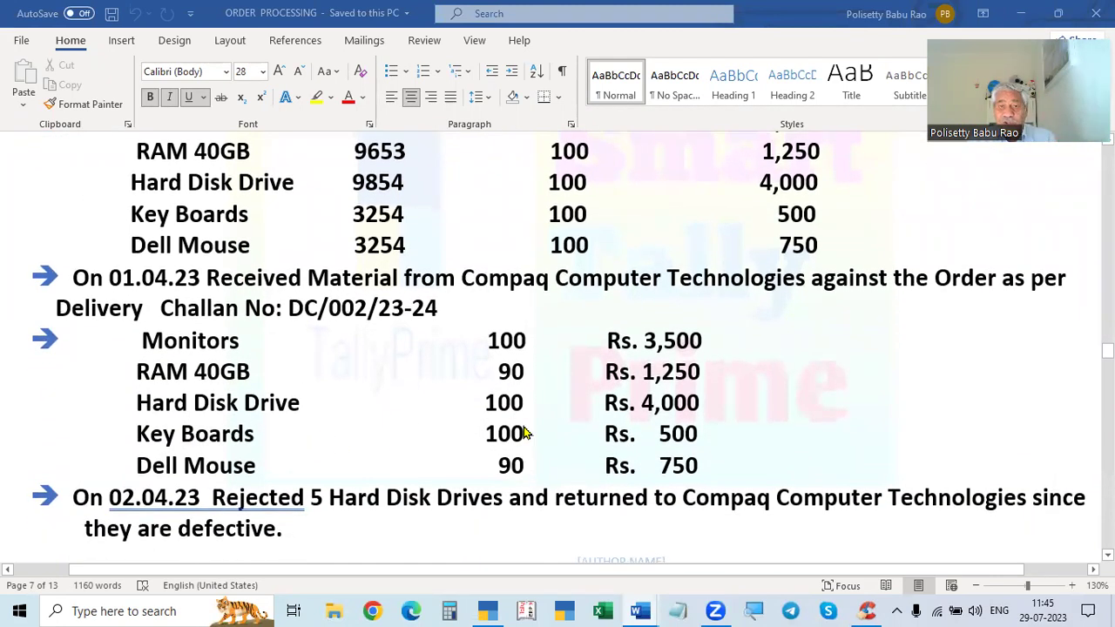
scroll(525, 433, down, 4)
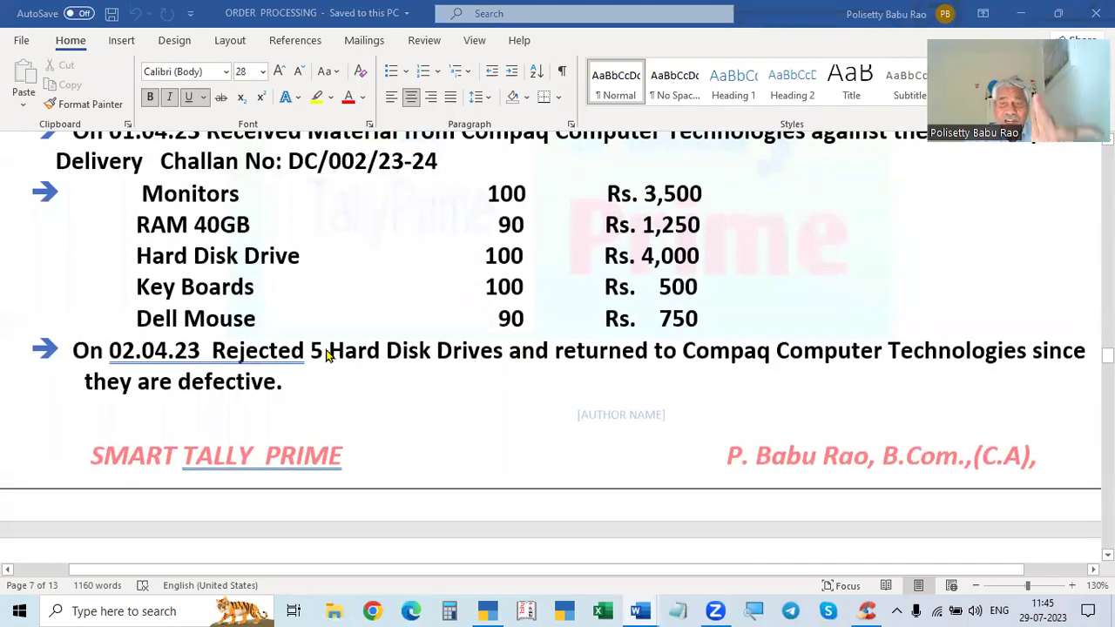
scroll(328, 353, down, 9)
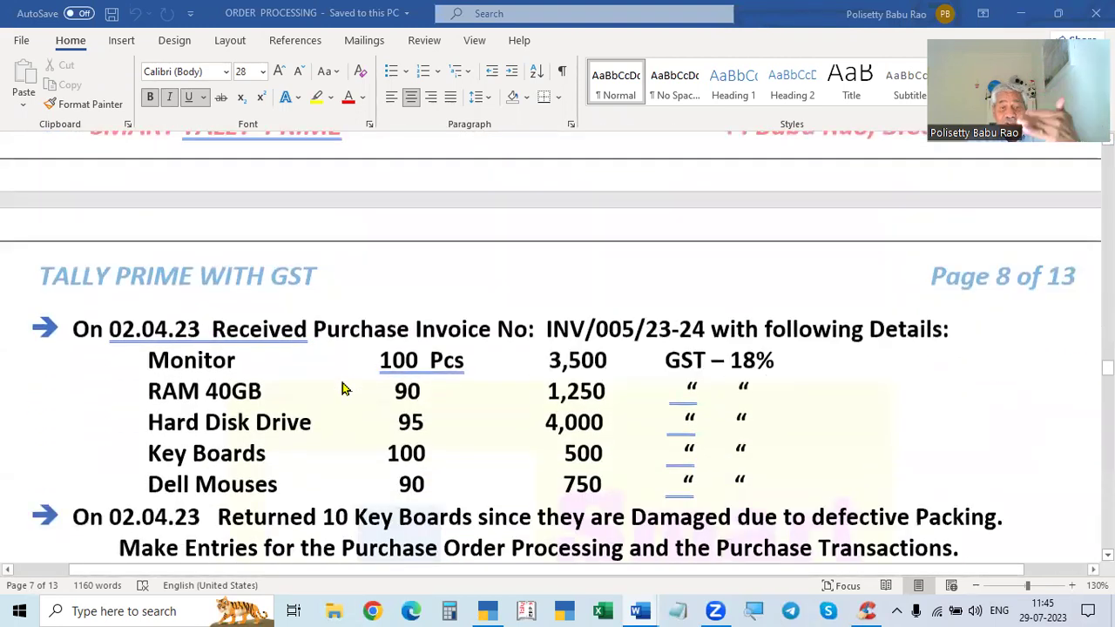
scroll(343, 389, down, 2)
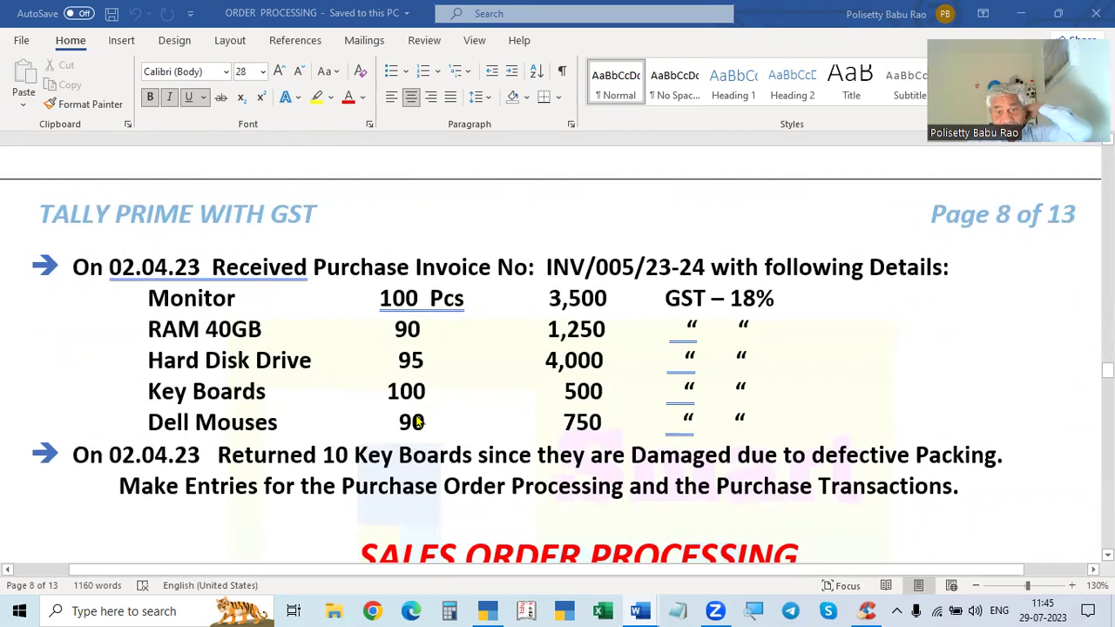
scroll(414, 393, up, 8)
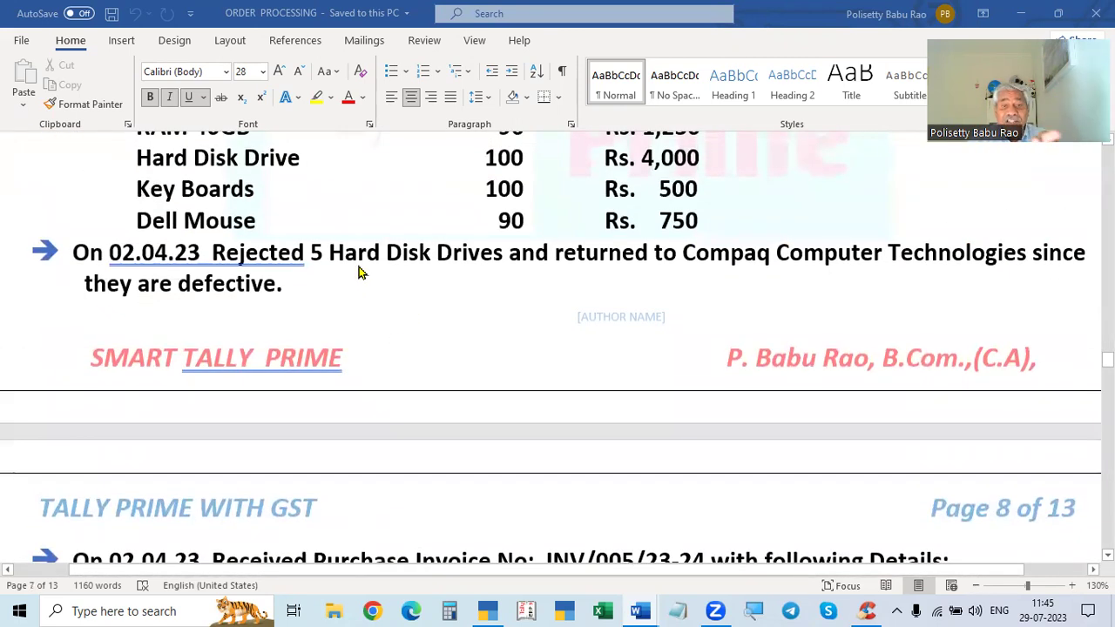
scroll(362, 272, down, 7)
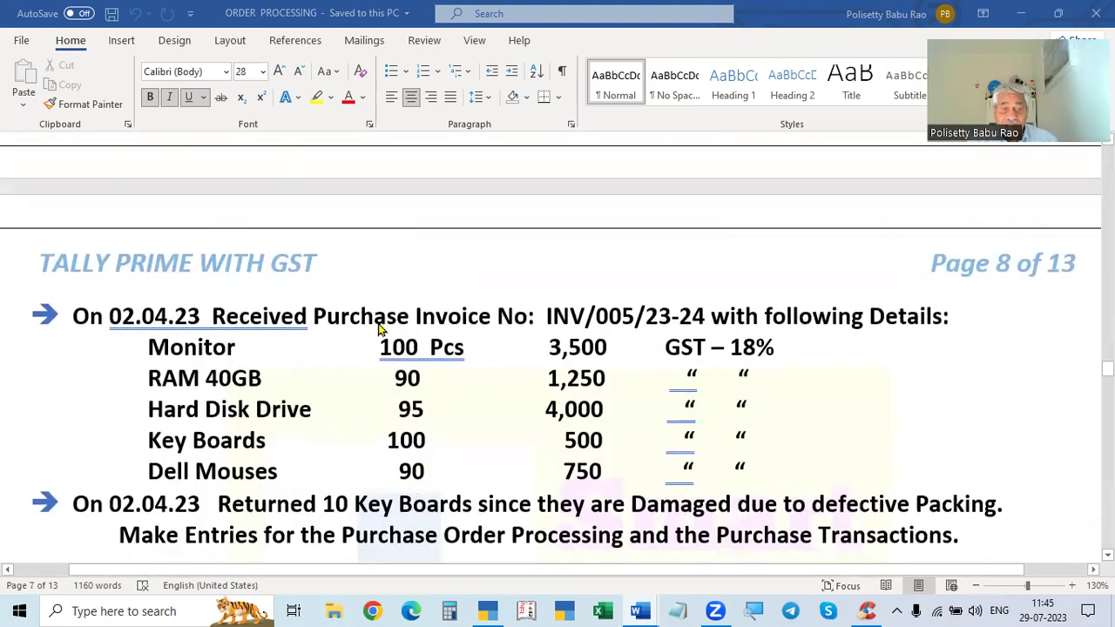
scroll(427, 471, down, 3)
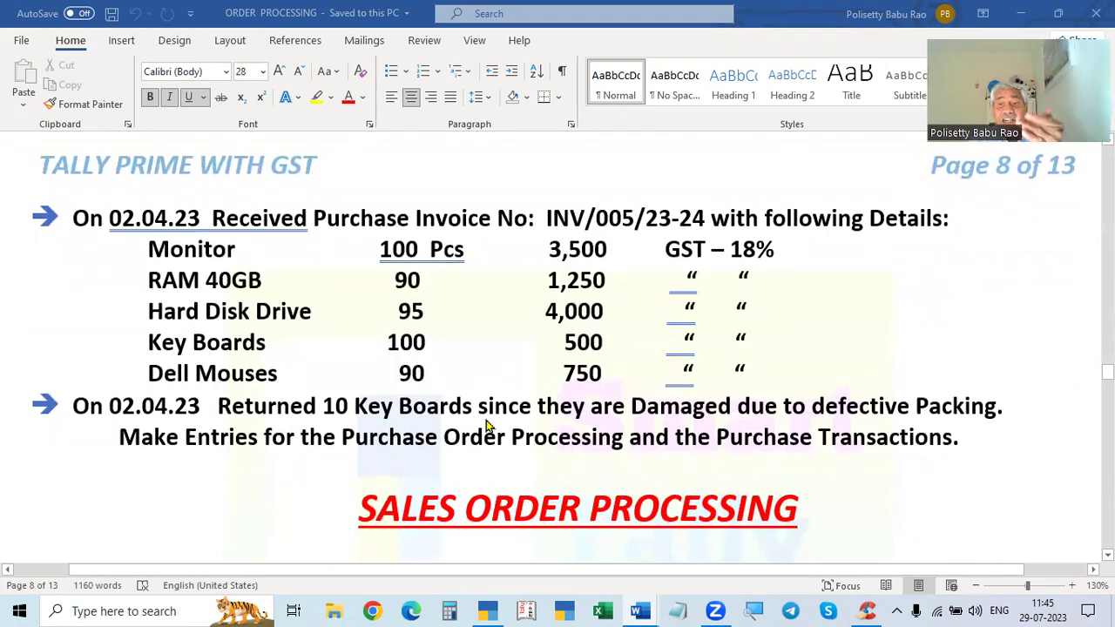
scroll(486, 426, up, 9)
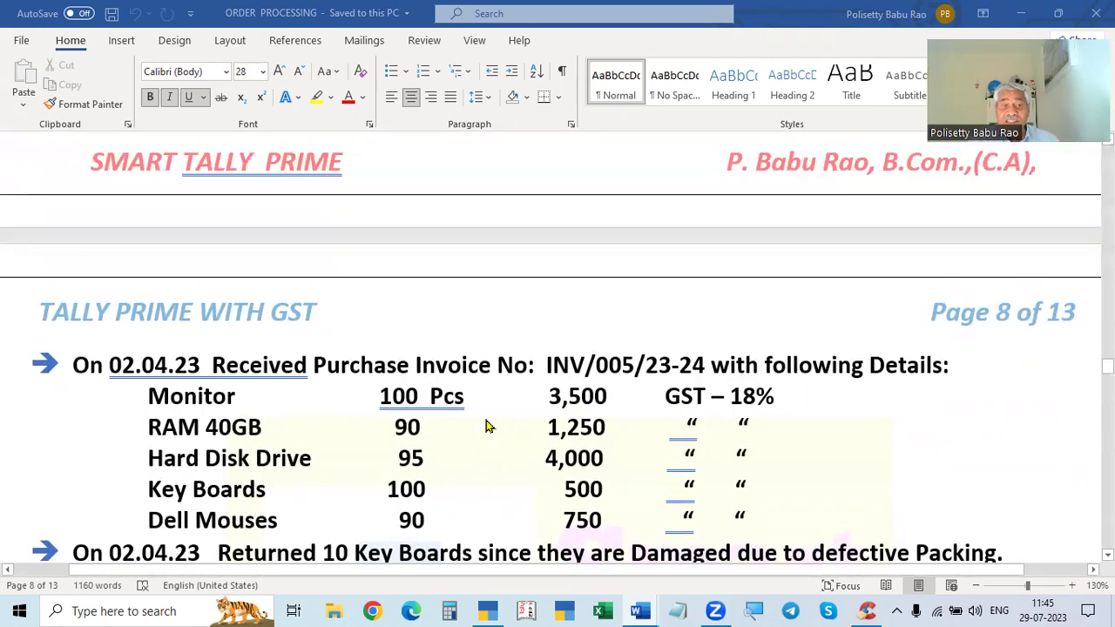
scroll(486, 426, up, 5)
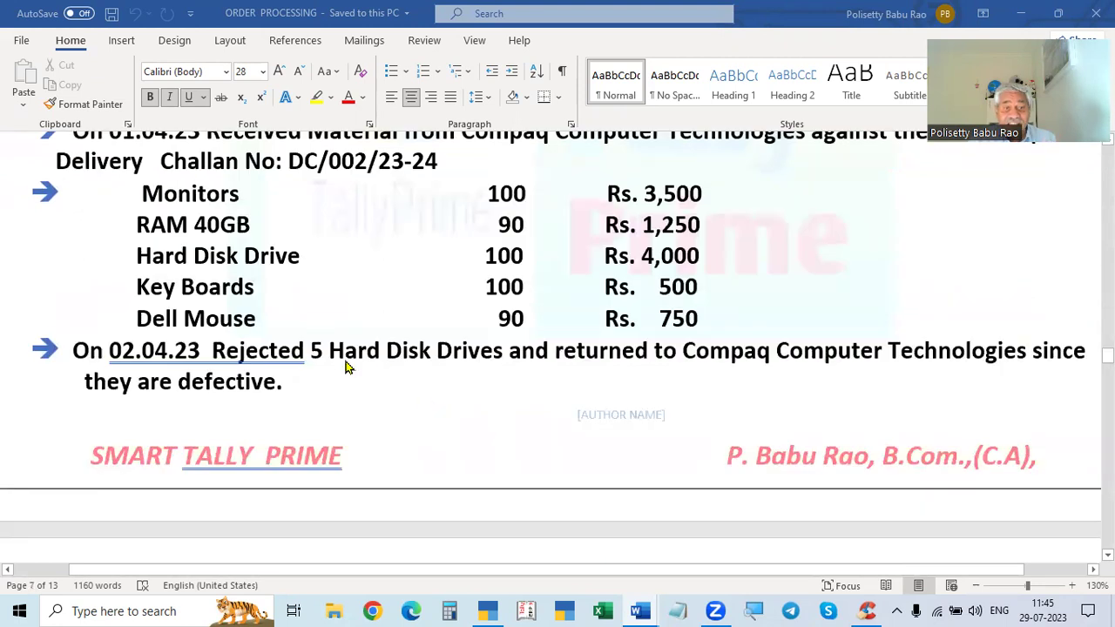
scroll(345, 366, down, 14)
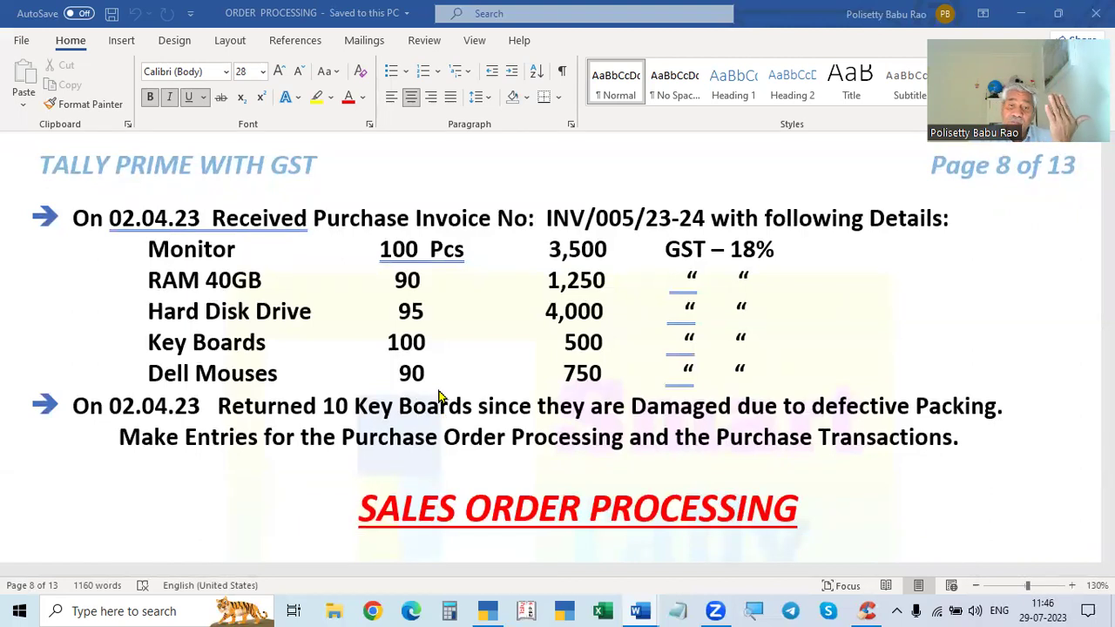
- Delete one space before the quantities of Hard Disk Drive, Key Boards and Dell Mouses in the INV/005/23-24 purchase invoice details
click(391, 319)
key(BackSpace)
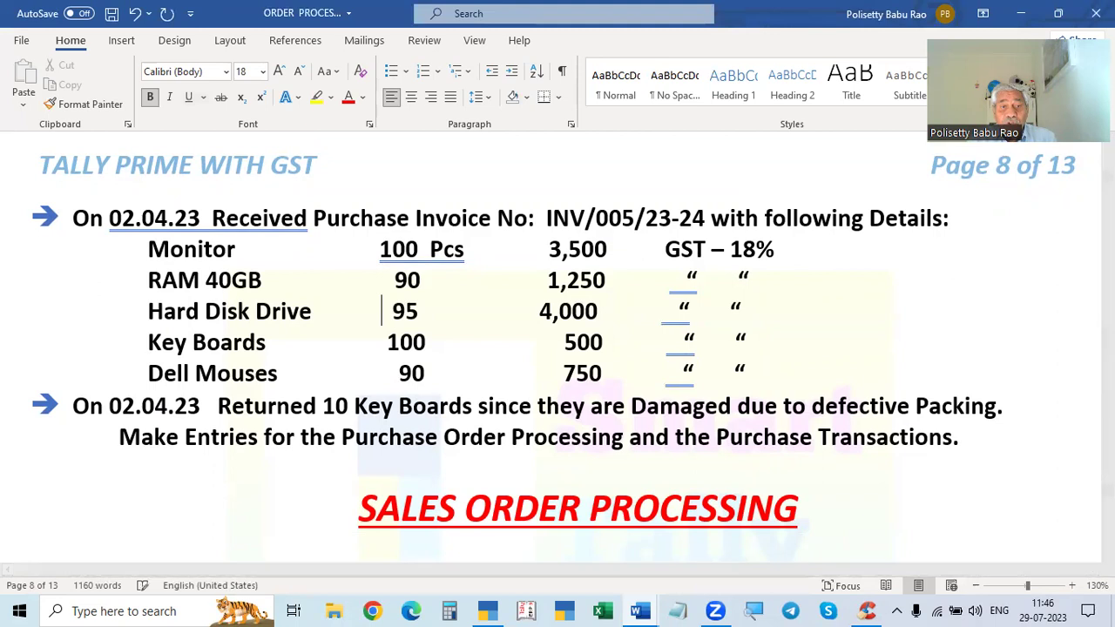
key(ctrl+s)
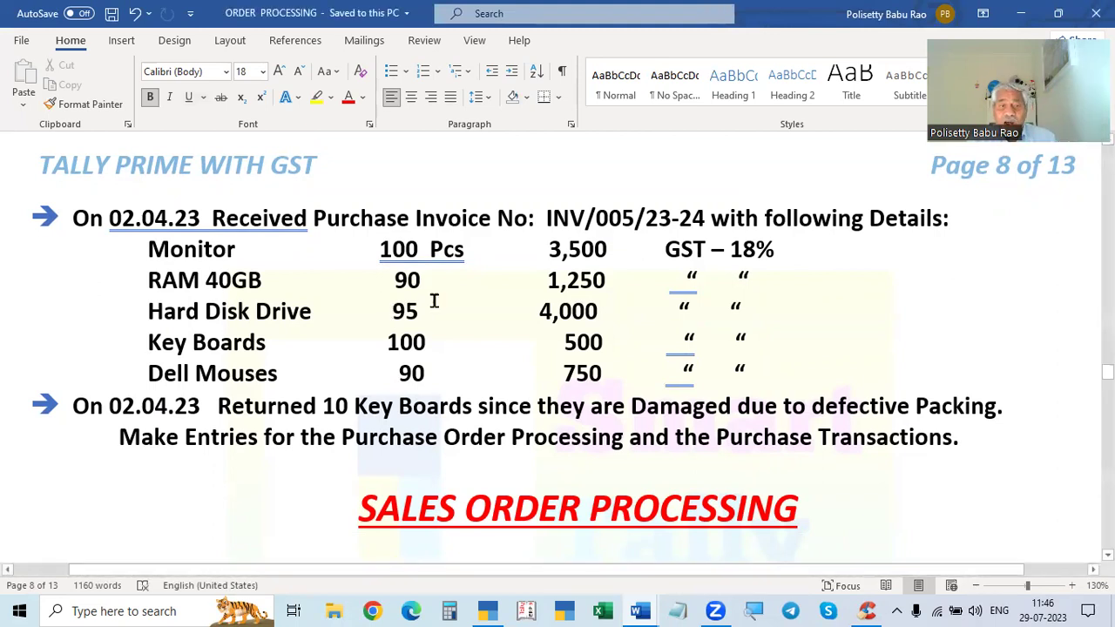
key(ctrl+z)
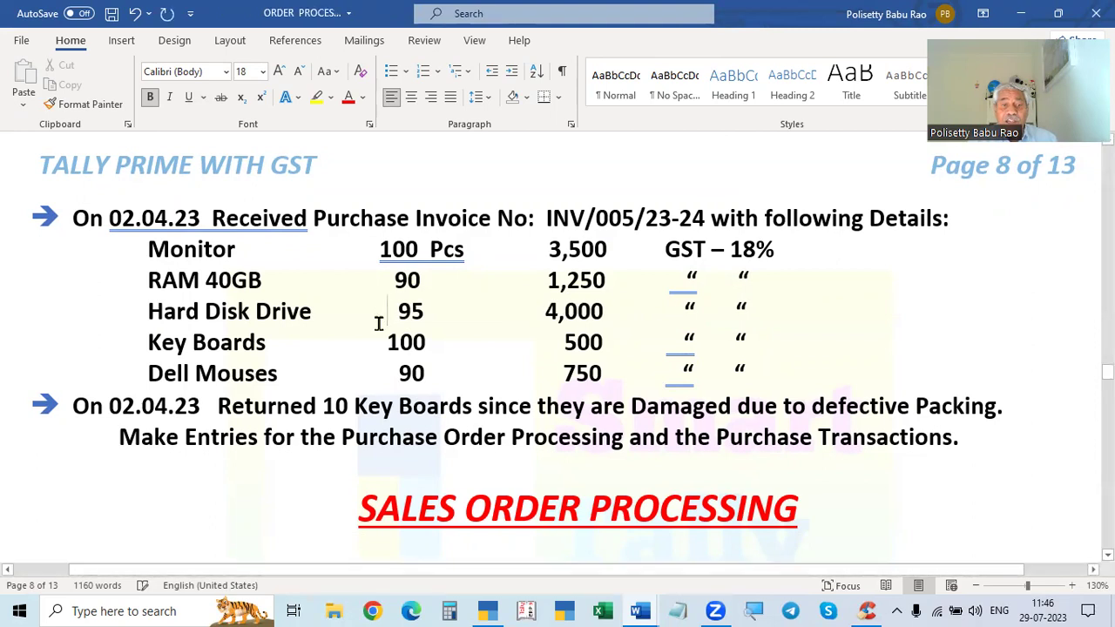
key(BackSpace)
click(380, 340)
key(BackSpace)
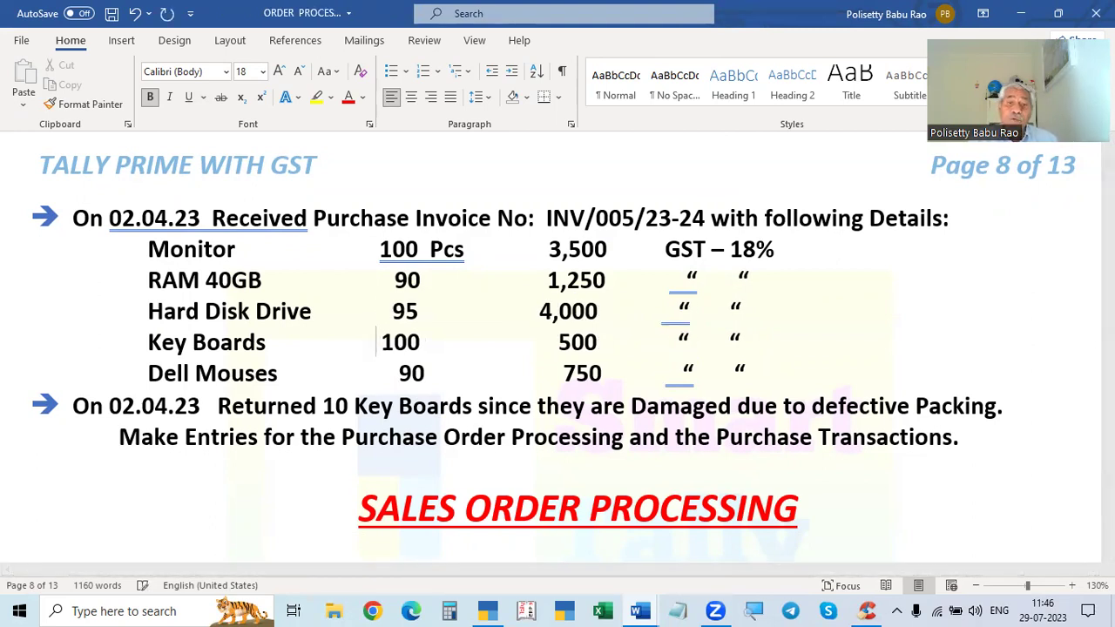
key(BackSpace)
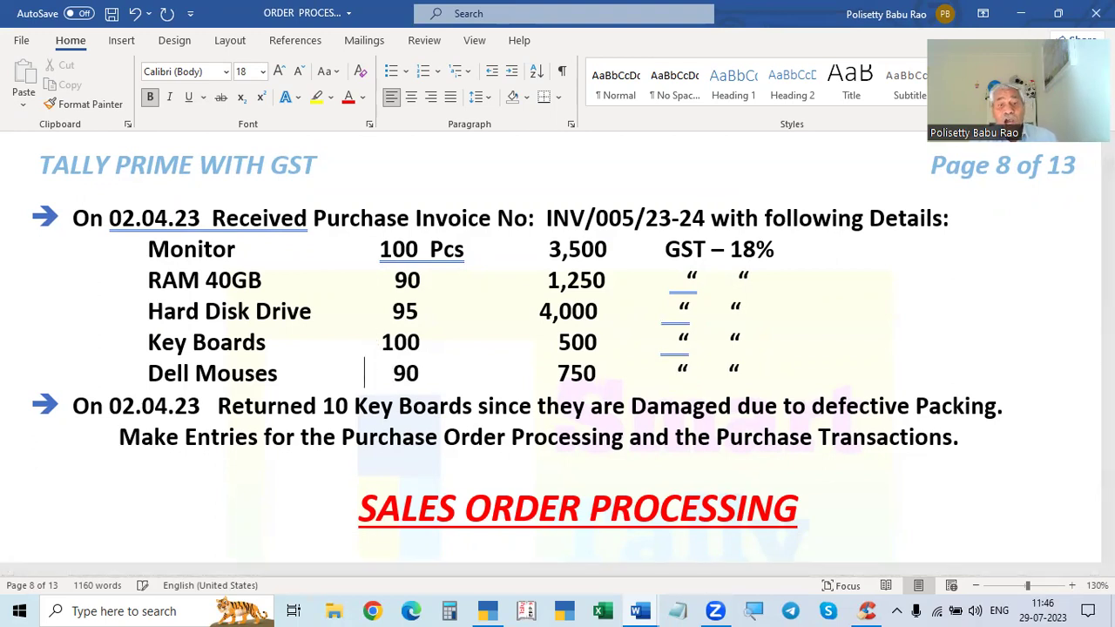
- Delete one space before the RAM 40GB and Monitor rates in the purchase invoice details, and save the document
click(525, 280)
key(BackSpace)
click(546, 249)
key(BackSpace)
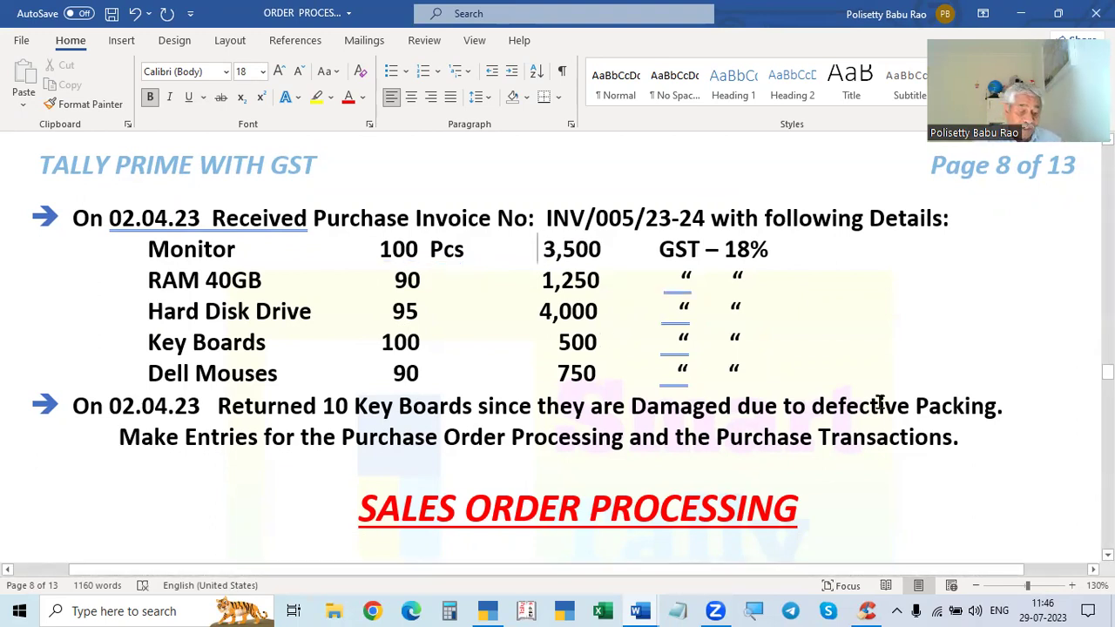
key(ctrl+s)
- Examine the supplier, order number and item details of Problem 4's purchase order, and switch back to TallyPrime
scroll(880, 403, up, 3)
scroll(880, 403, up, 7)
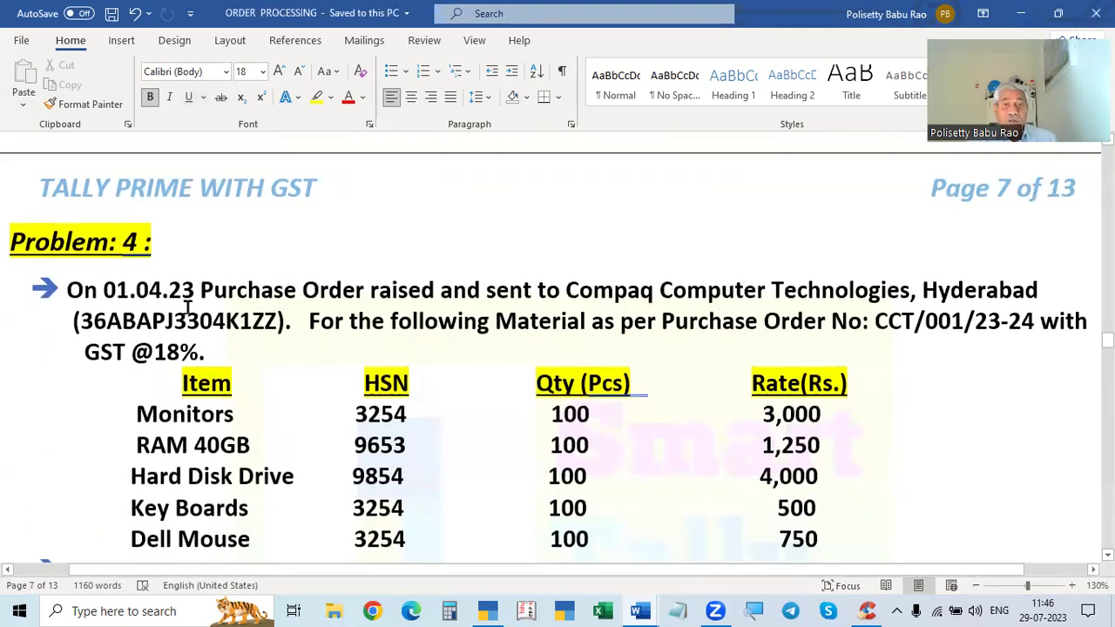
key(alt+Tab)
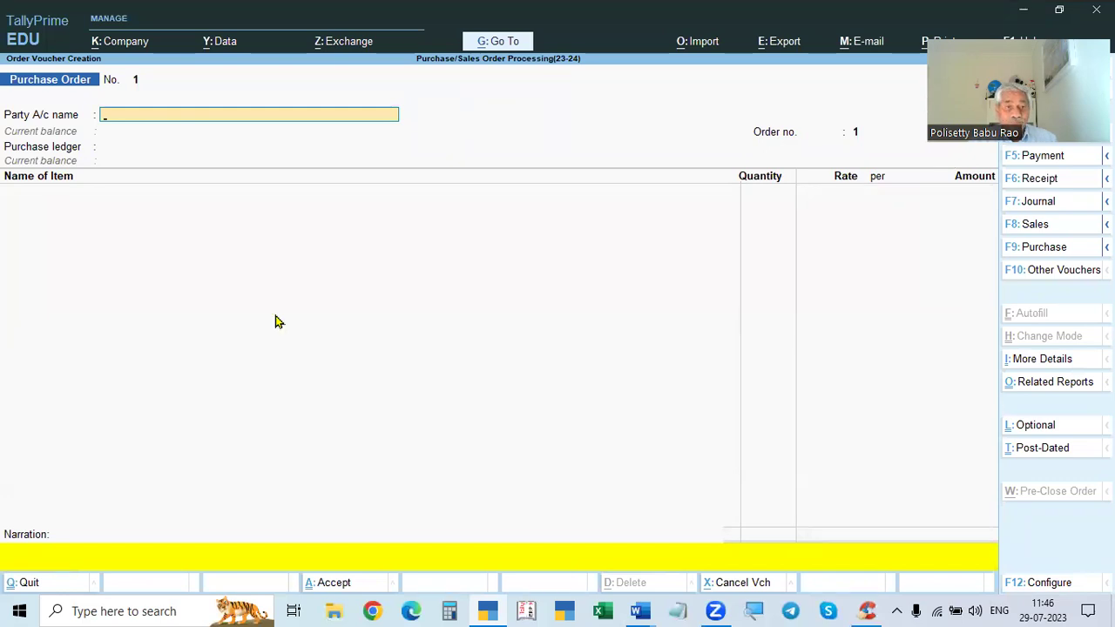
key(alt+Tab)
key(alt+Tab)
key(alt+Tab)
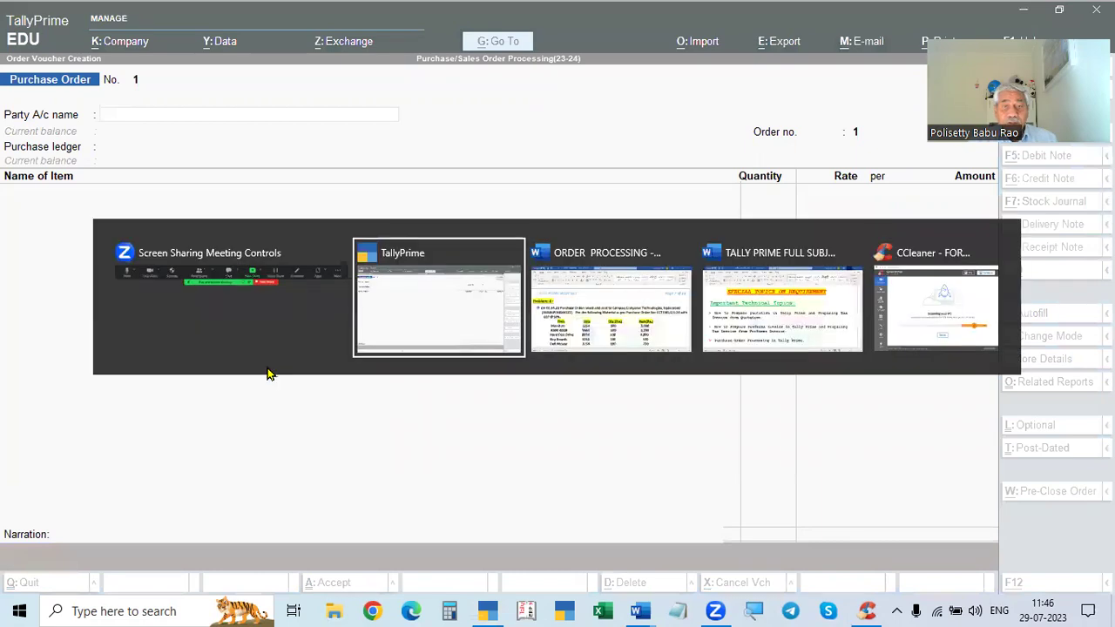
scroll(209, 431, down, 1)
scroll(196, 374, up, 1)
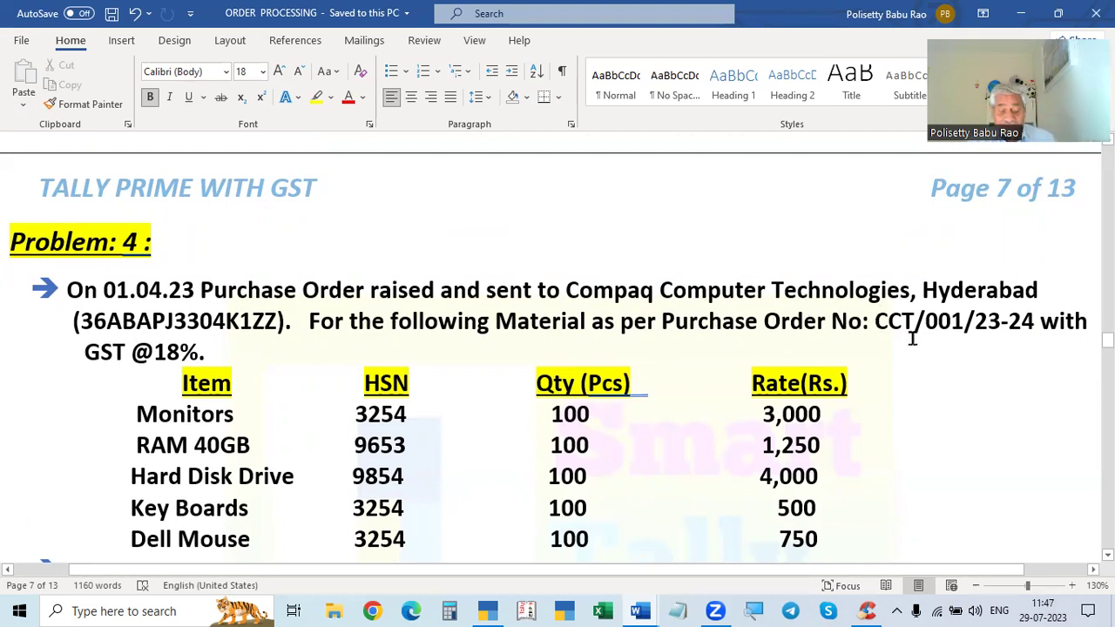
key(alt+Tab)
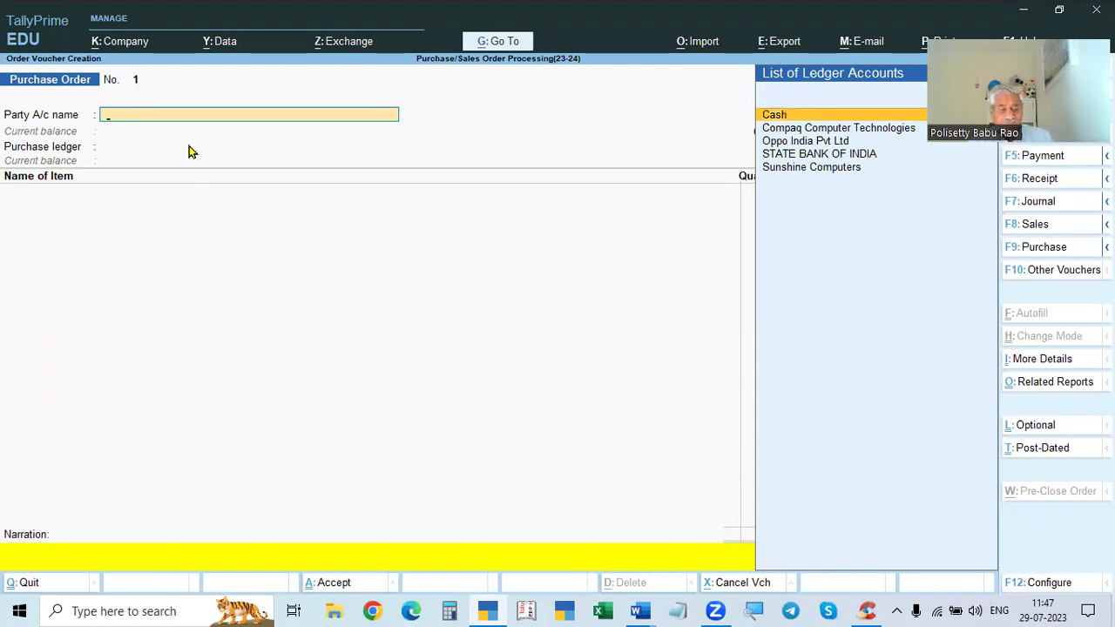
- Leave the Purchase Order voucher and examine the list of ledgers in master alteration
key(Escape)
key(Up)
key(Up)
key(Return)
key(Return)
key(Down)
key(Down)
key(Down)
key(Down)
key(Down)
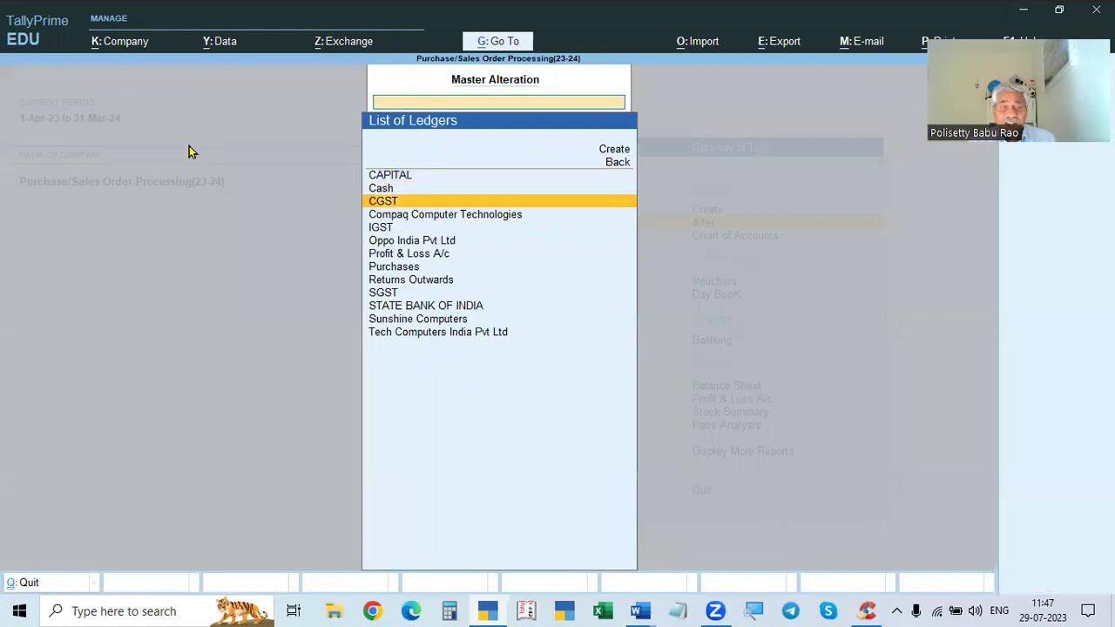
- Return to the list of masters and examine the stock items available for alteration
key(Escape)
key(Down)
key(Down)
key(Down)
key(Down)
key(Down)
key(Down)
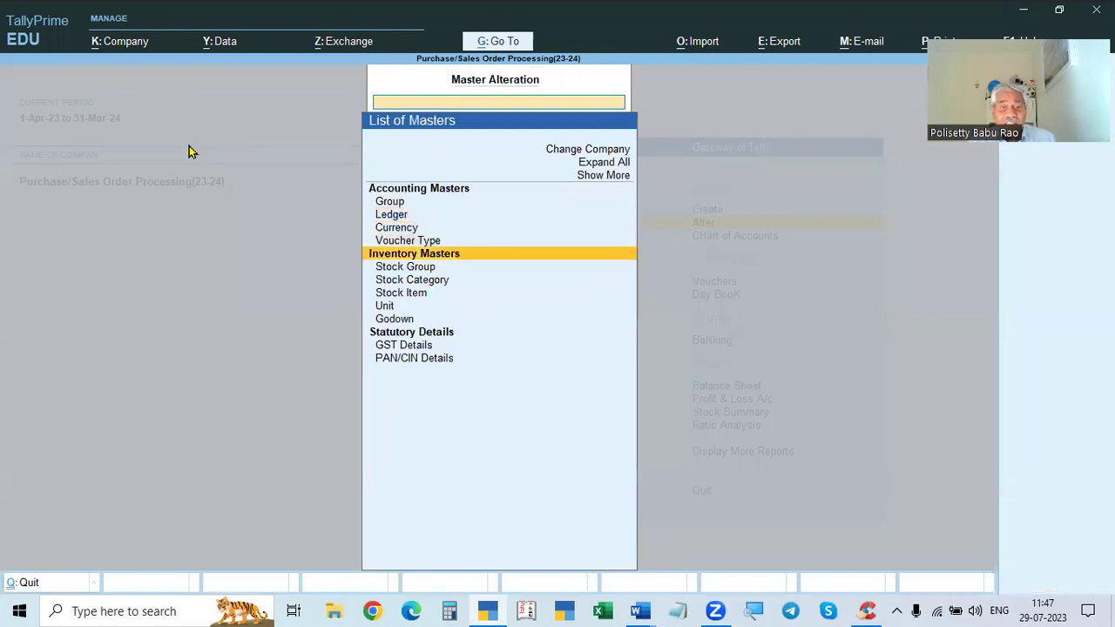
key(Return)
key(Down)
key(Down)
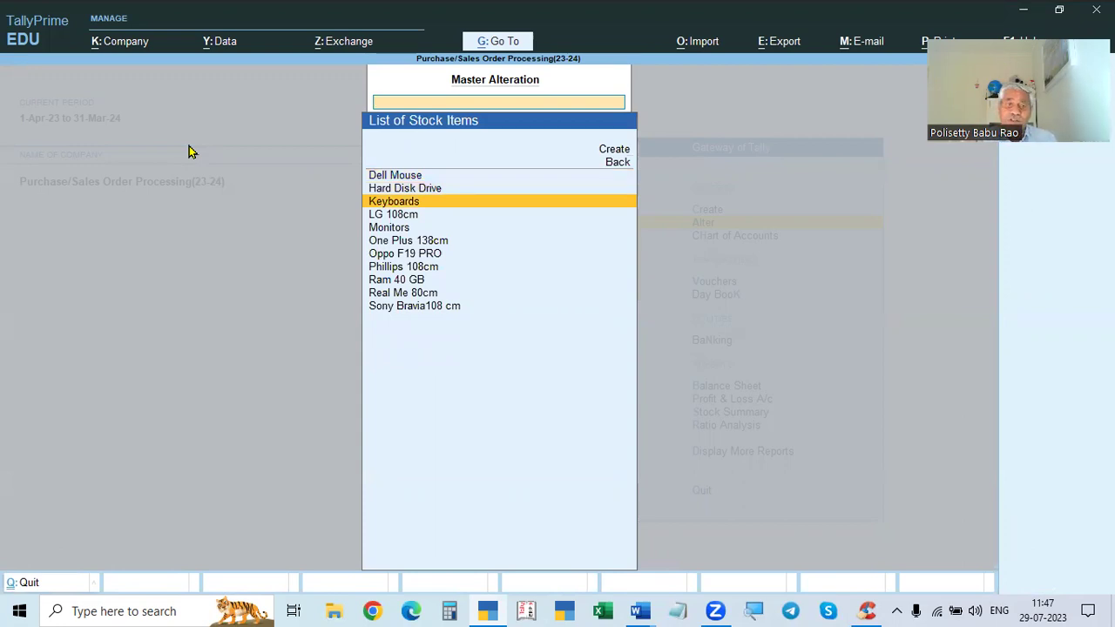
- Leave master alteration, open a Purchase Order voucher and select Compaq Computer Technologies as the party account
key(Escape)
key(Escape)
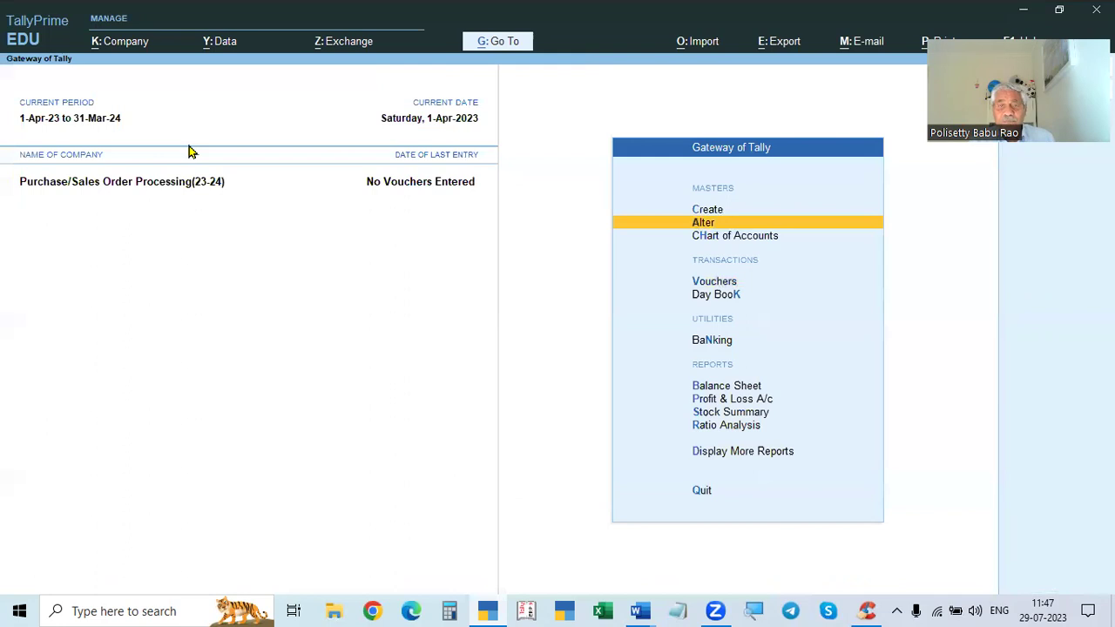
key(v)
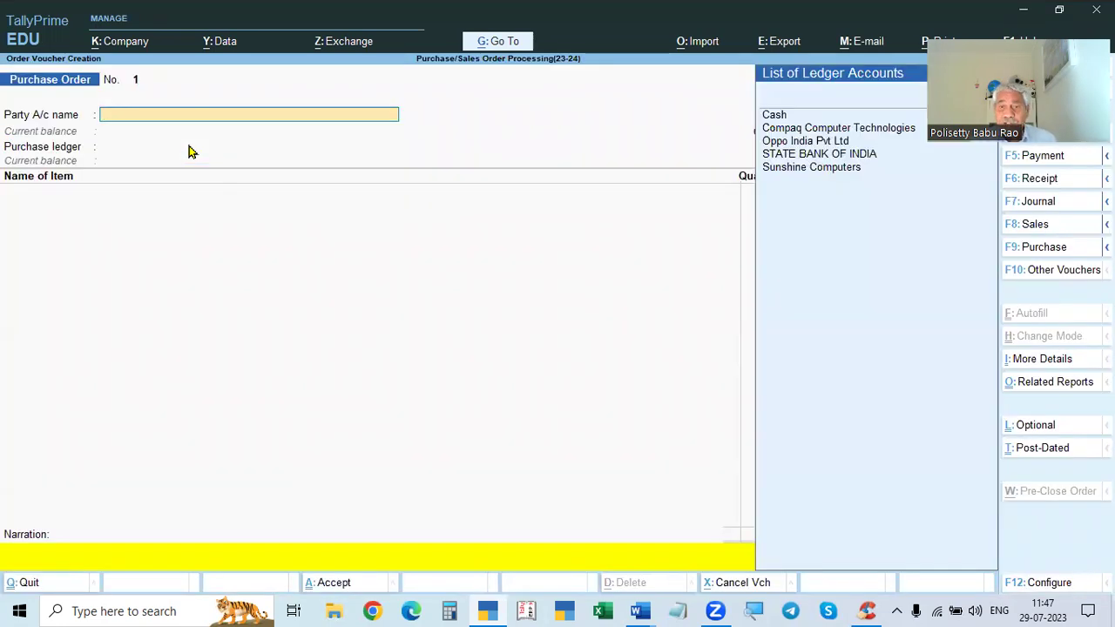
key(Down)
key(Return)
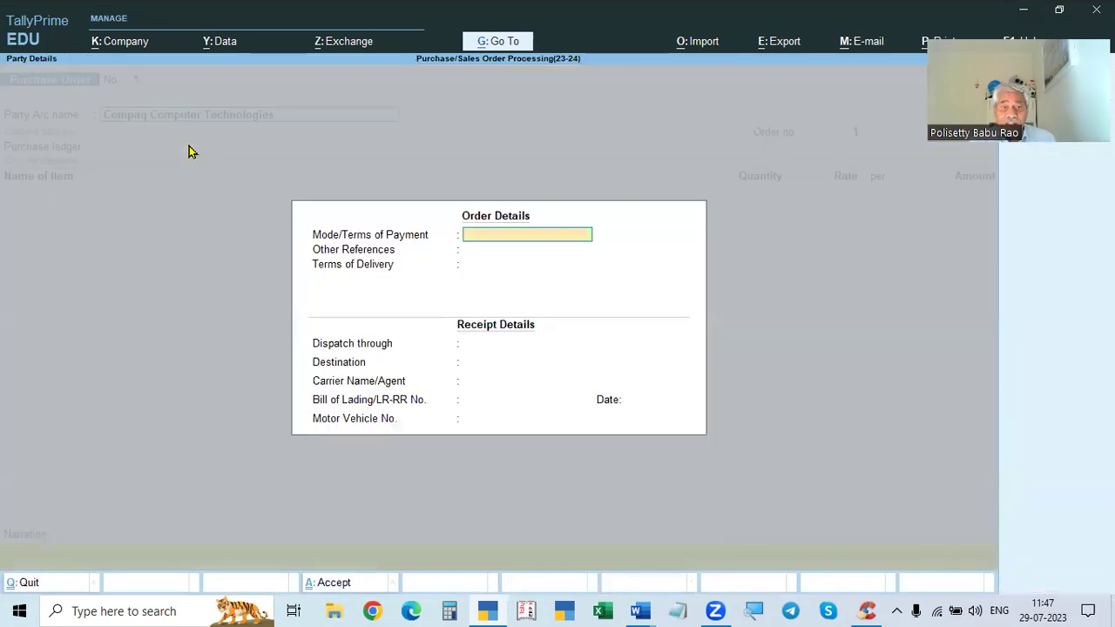
- Open the Compaq Computer Technologies ledger from the voucher, check its registration type and GSTIN against Problem 4, and accept the ledger
key(Escape)
key(ctrl+Return)
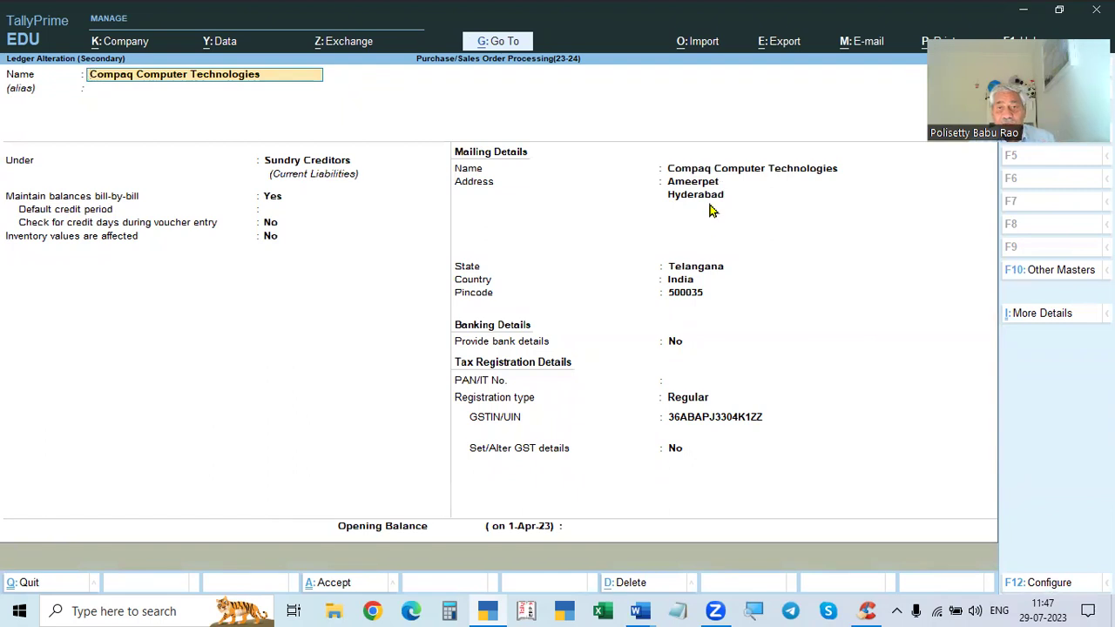
click(692, 401)
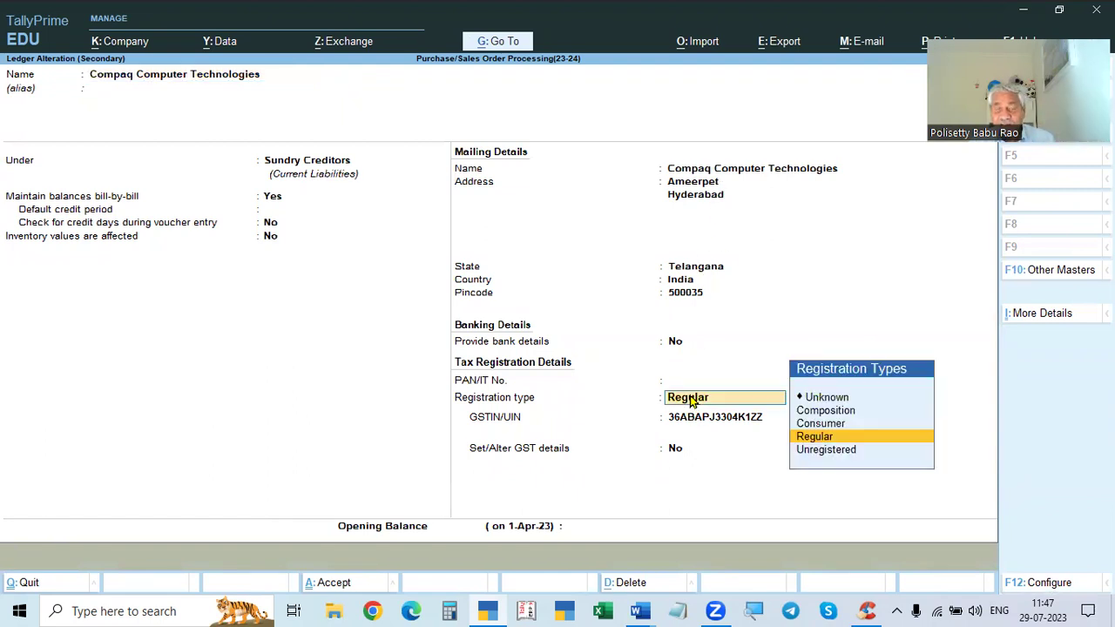
click(688, 420)
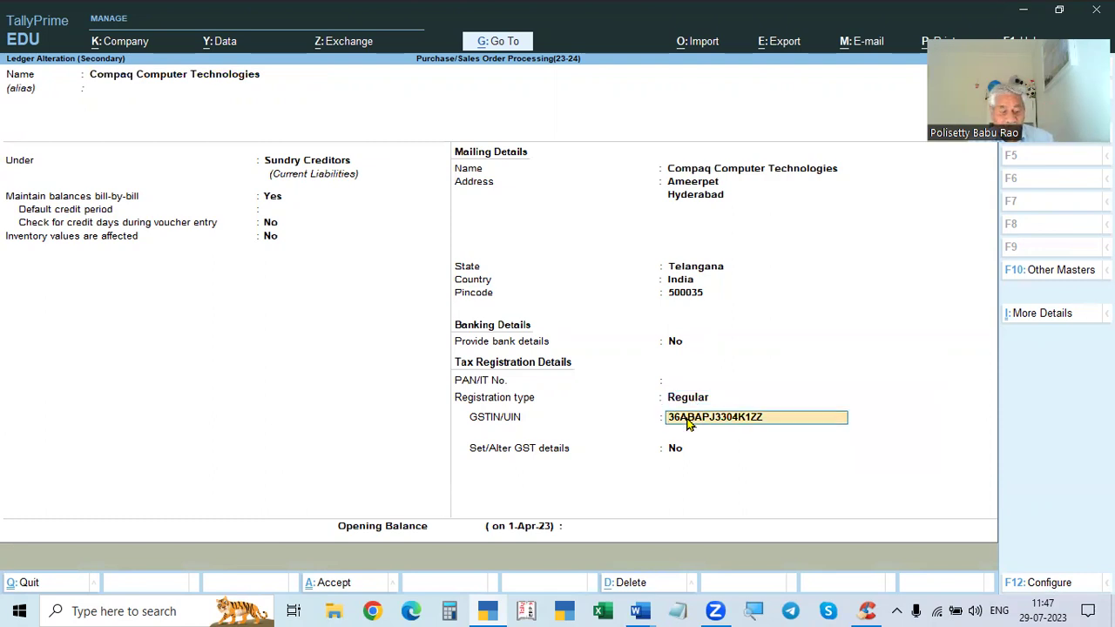
key(alt+Tab)
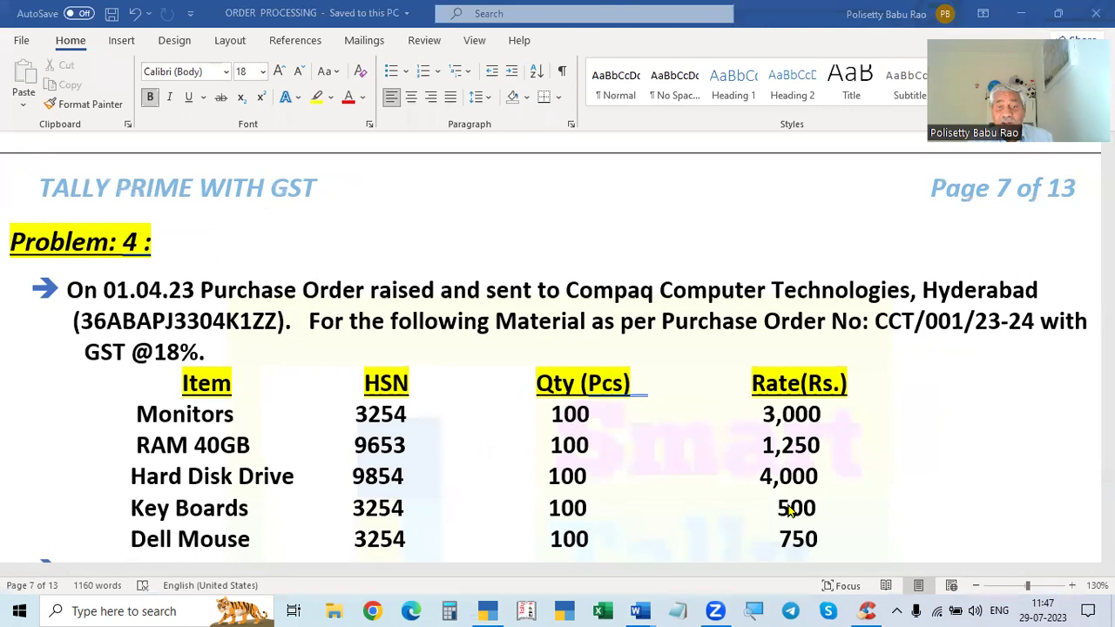
key(alt+Tab)
key(Return)
key(Return)
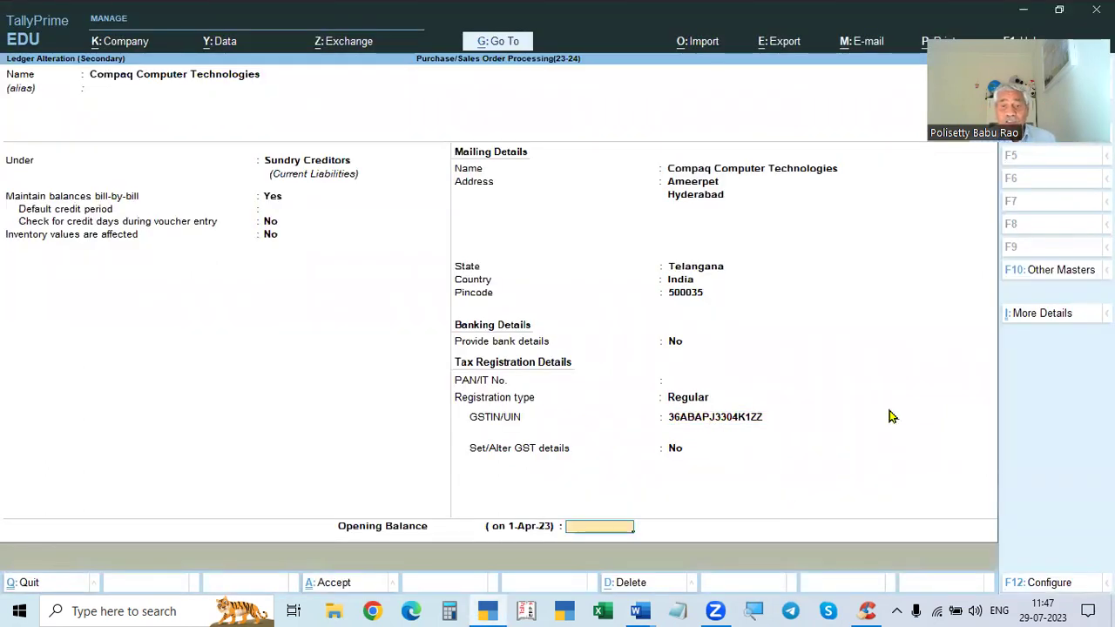
key(Return)
key(Return)
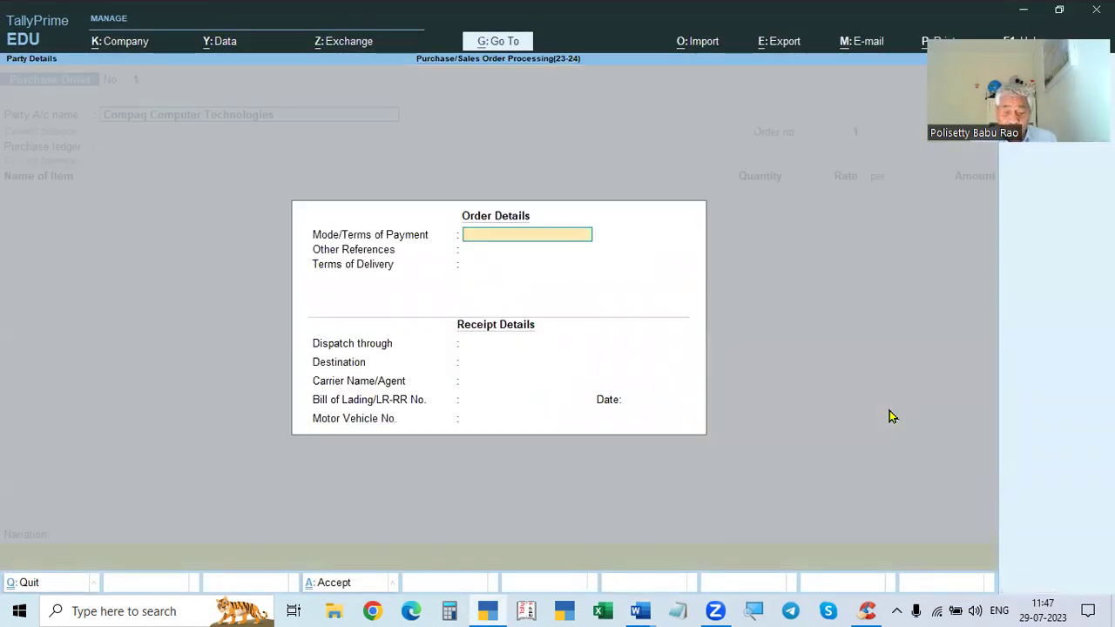
key(Escape)
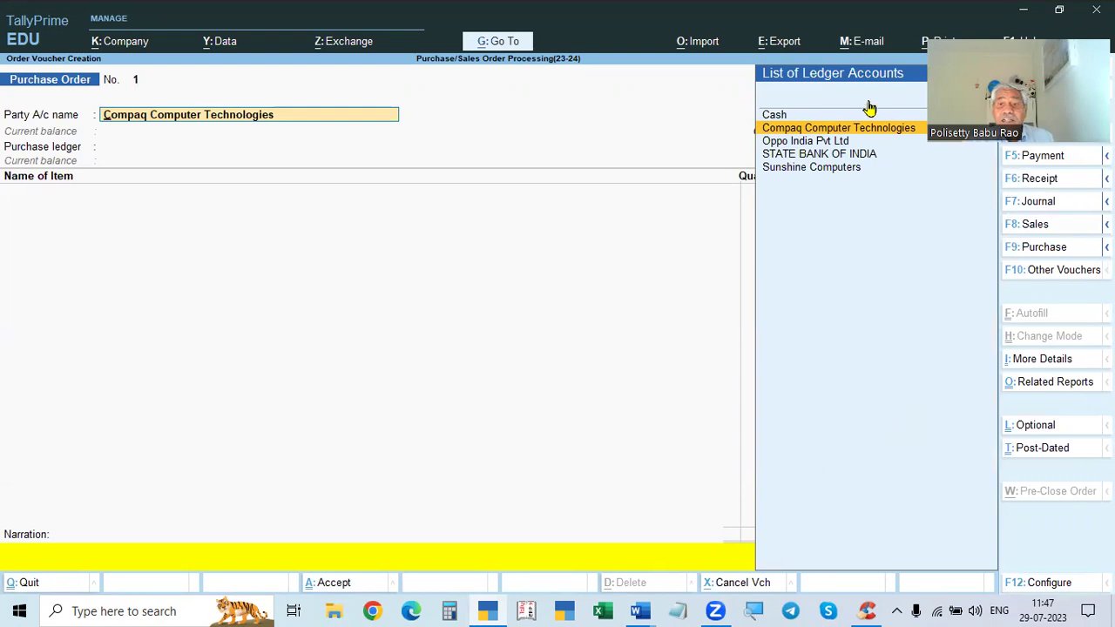
key(Escape)
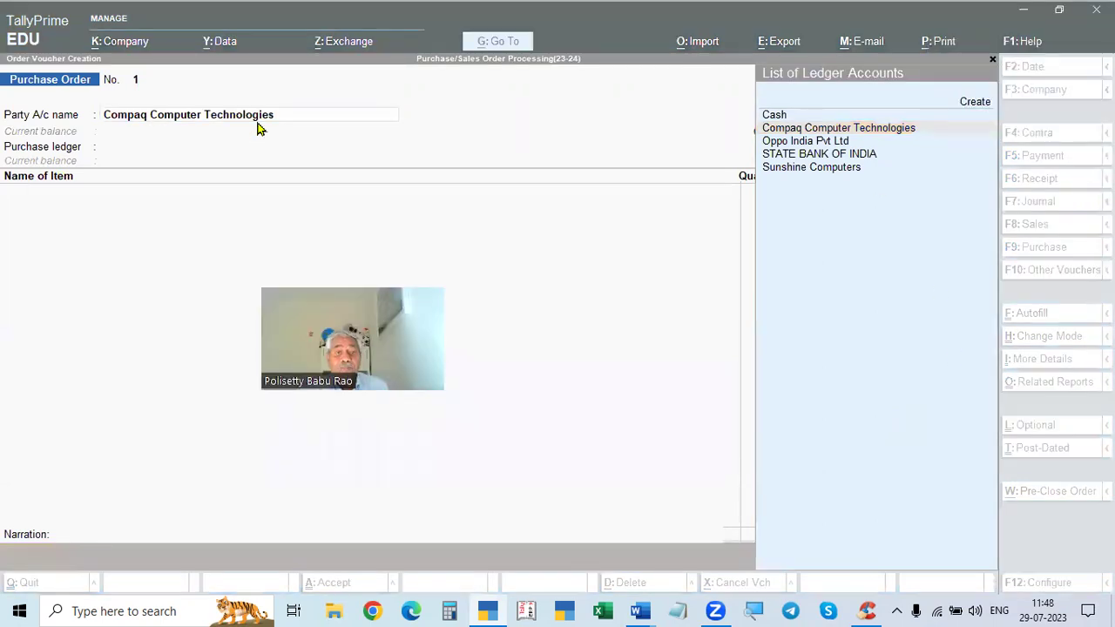
key(Return)
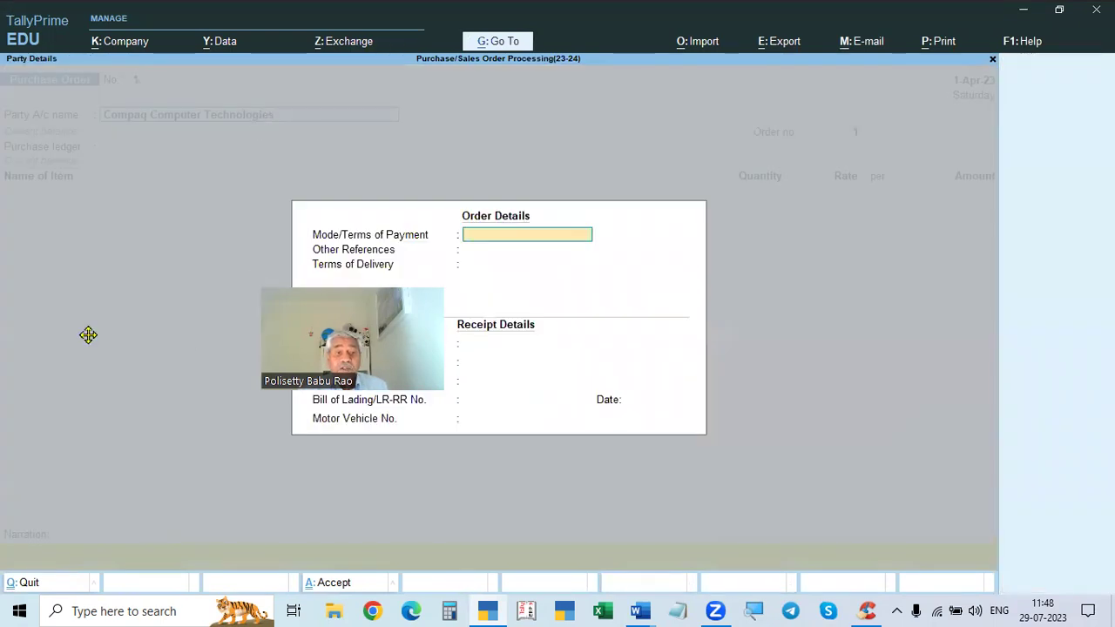
drag(336, 322, 88, 336)
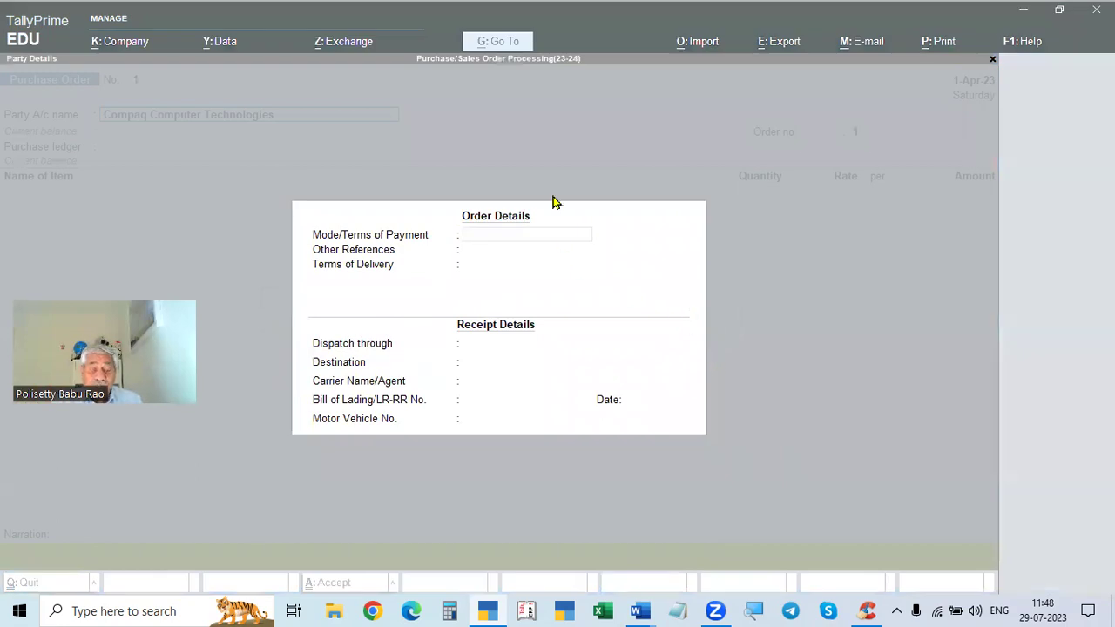
click(526, 158)
key(Escape)
key(y)
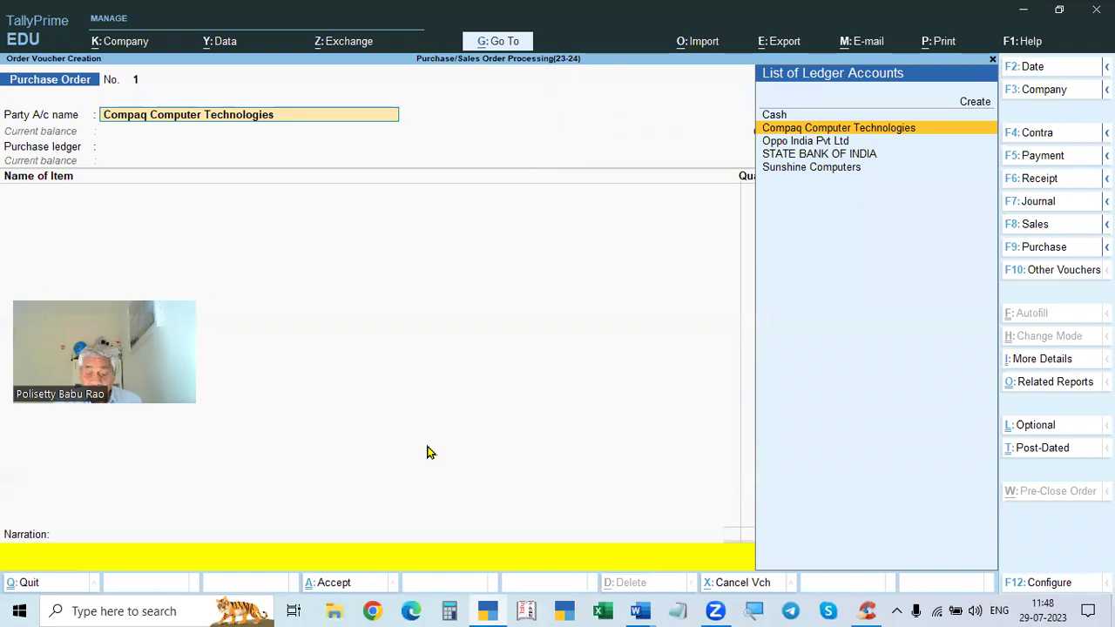
- In the voucher configuration, keep receipt, order and import details and receipt details set to Yes, and accept the settings
key(F12)
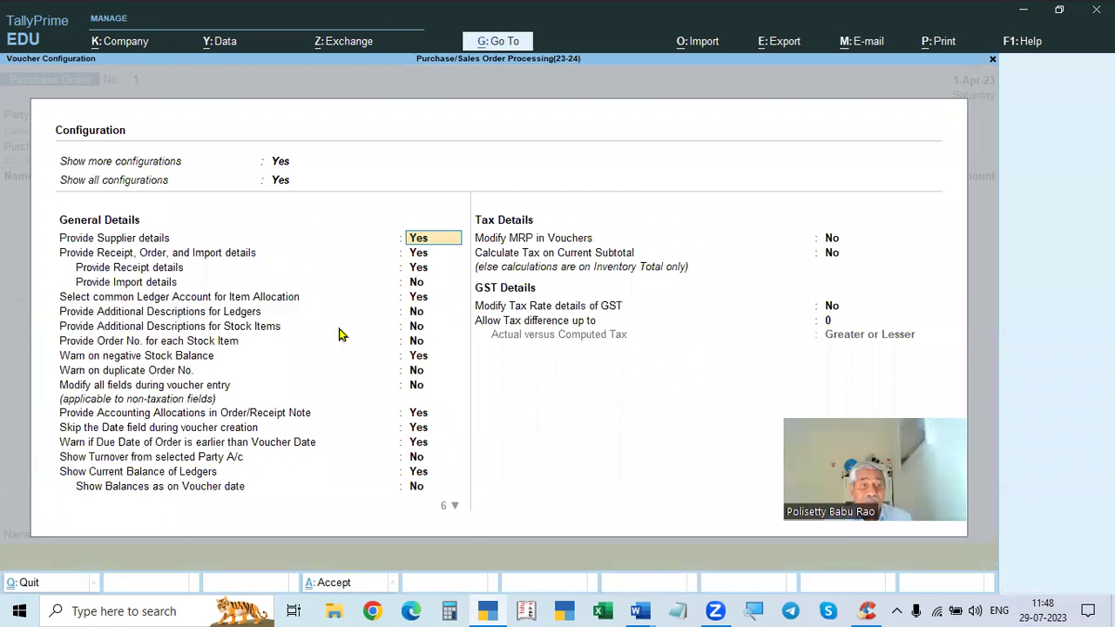
click(157, 256)
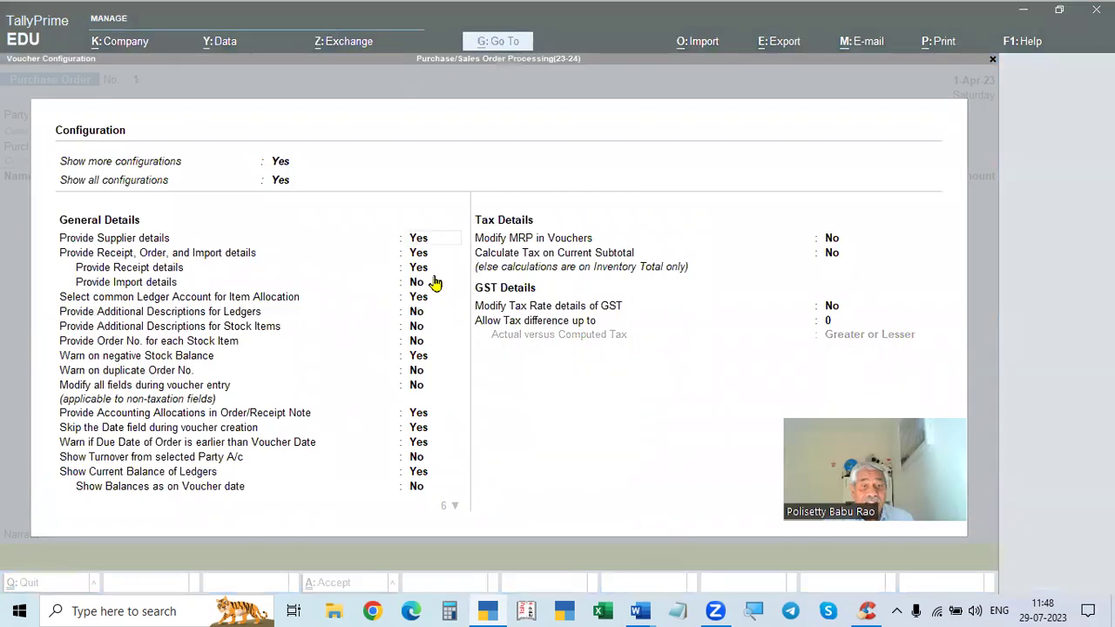
click(418, 255)
key(Return)
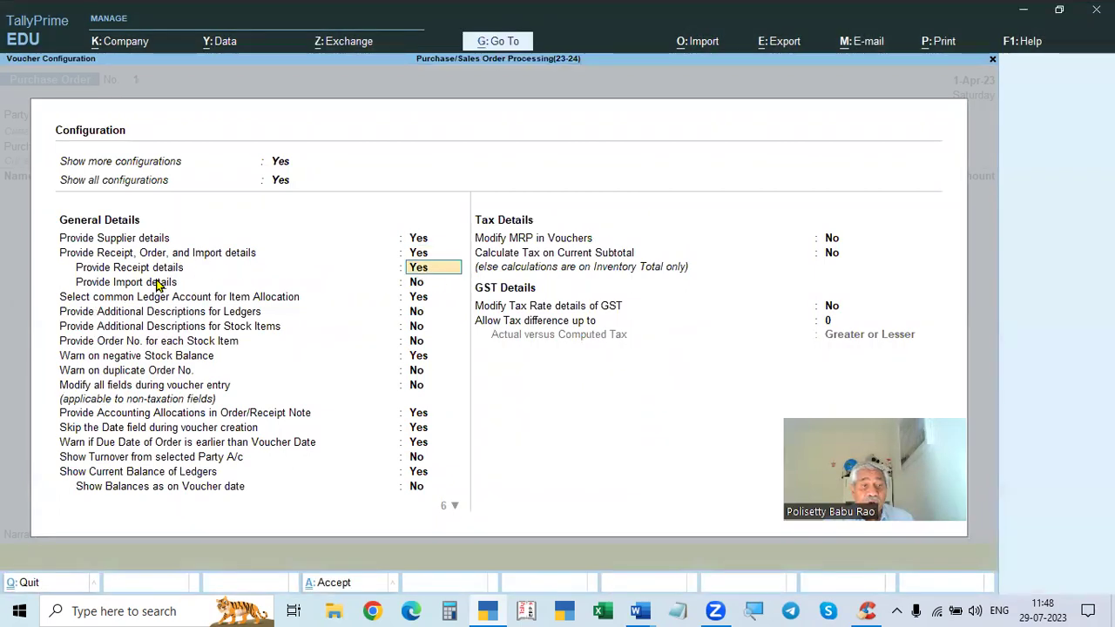
key(Return)
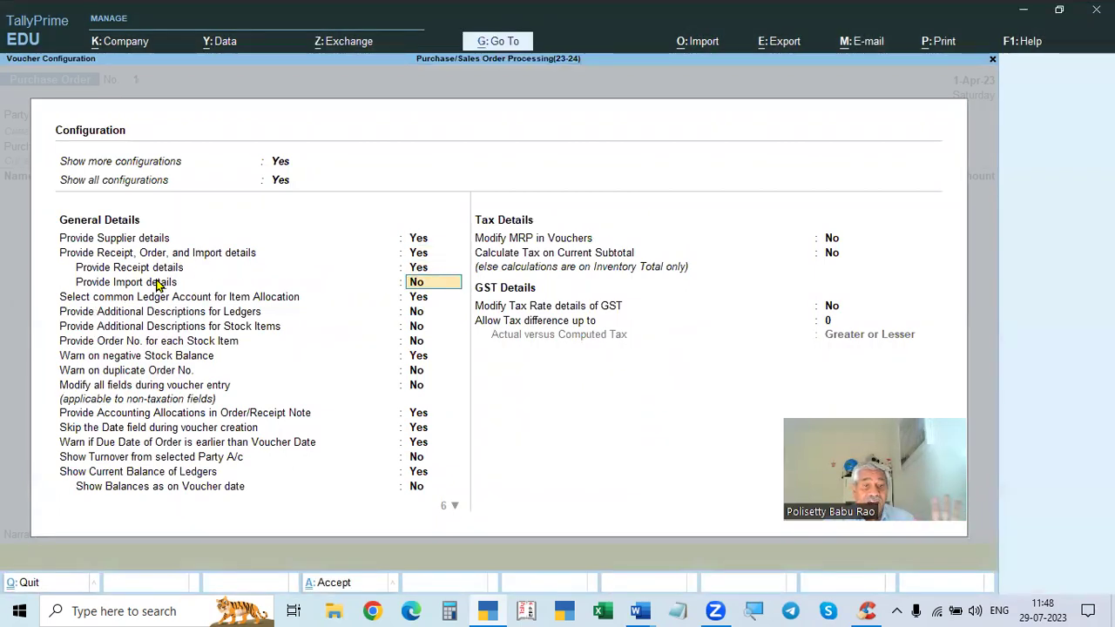
click(417, 256)
click(419, 270)
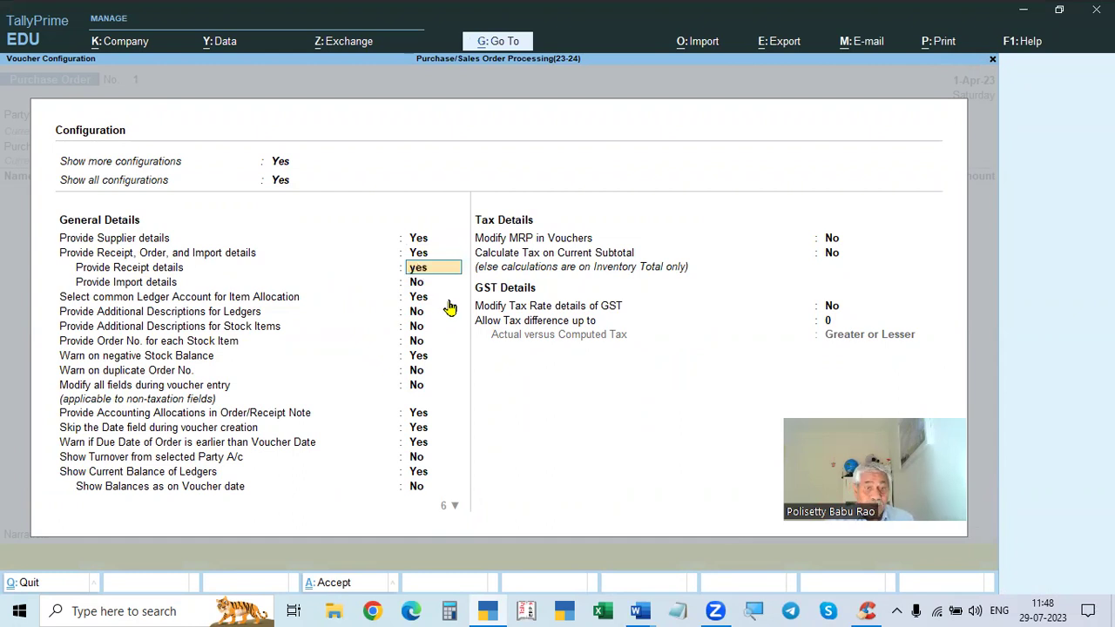
key(Return)
key(ctrl+a)
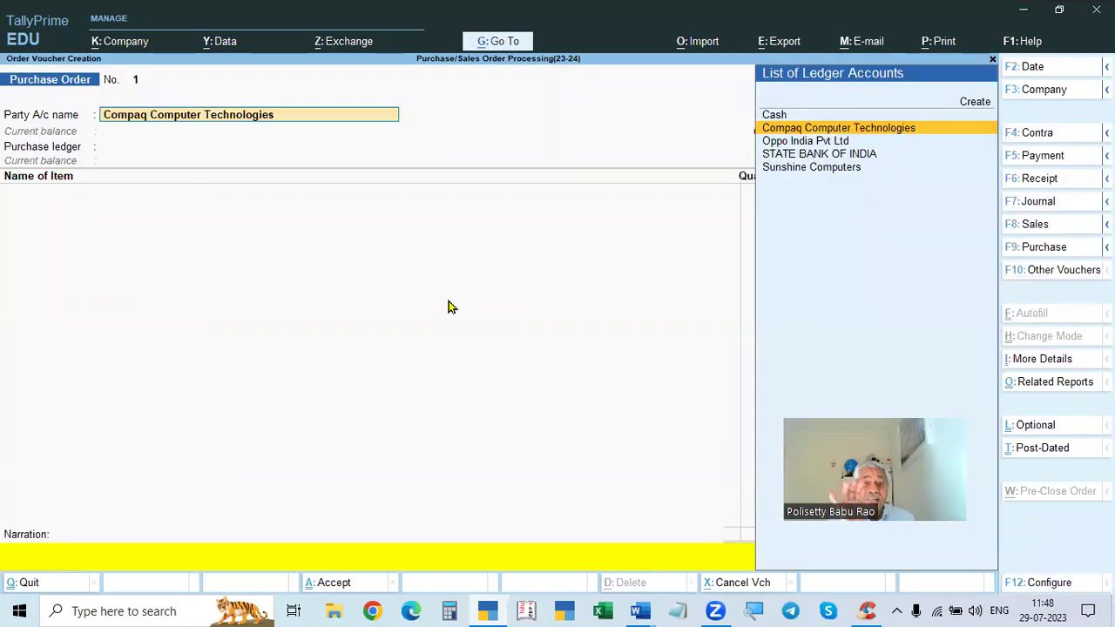
- Open the party's order details and enter 15 Days Credit as the payment terms and NEFT as the other reference
key(Return)
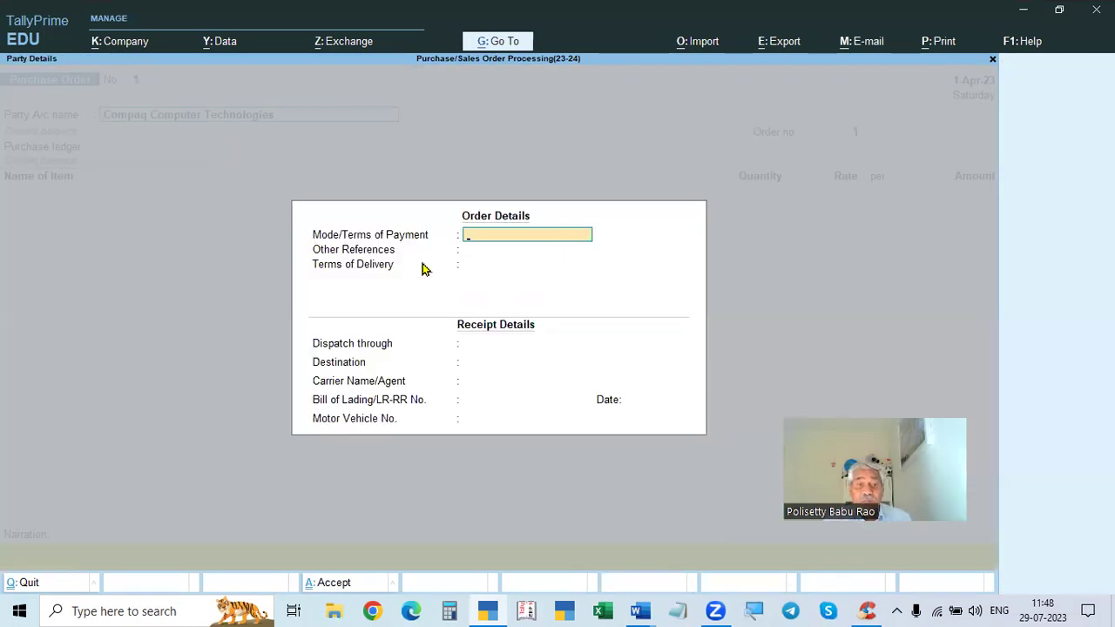
text(15 dya)
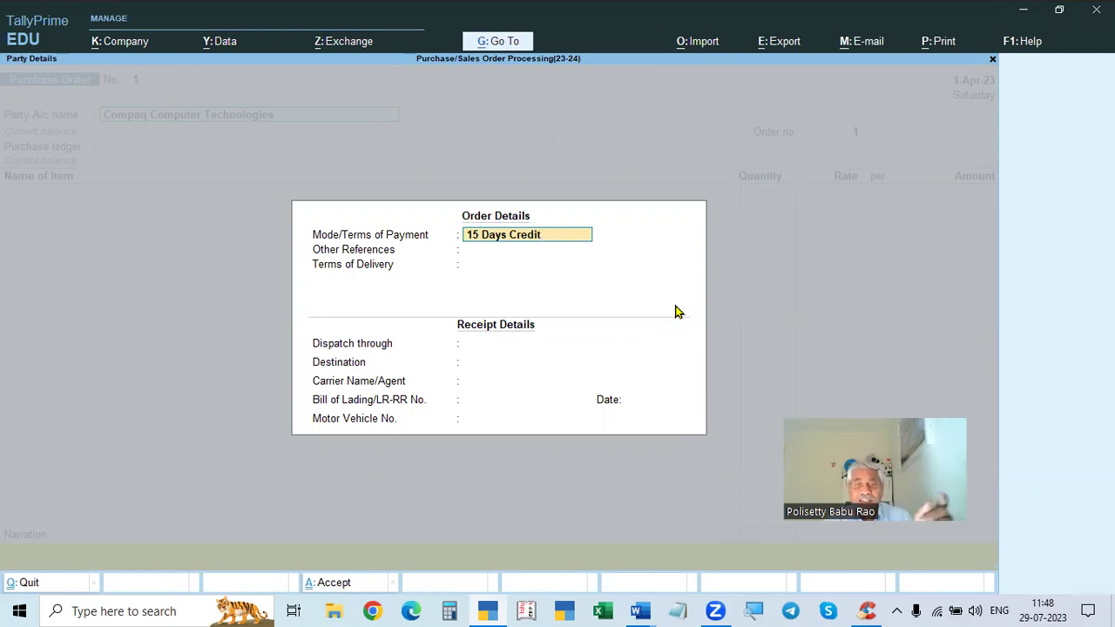
key(Return)
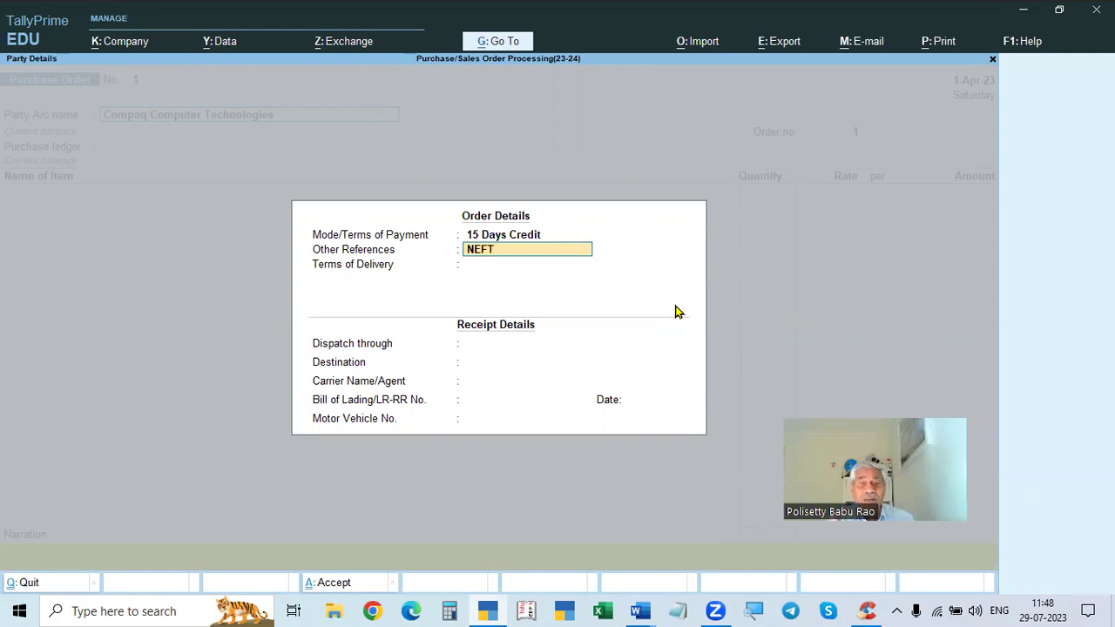
key(Return)
- Enter "10 Days of Order" as the terms of delivery in the order details
key(Return)
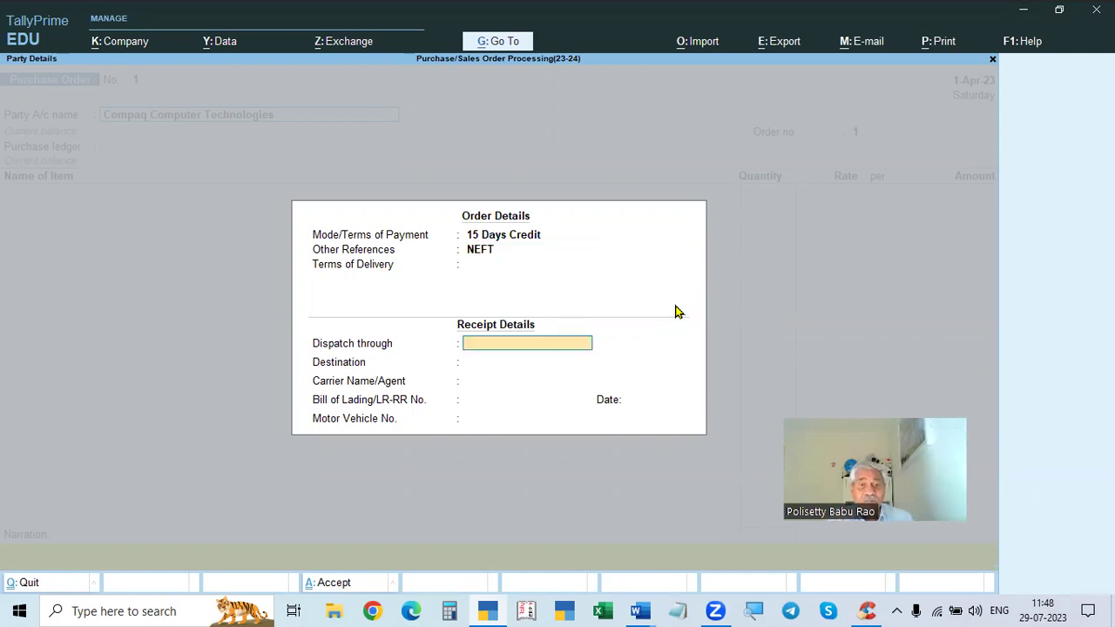
key(BackSpace)
text(10 DYAS)
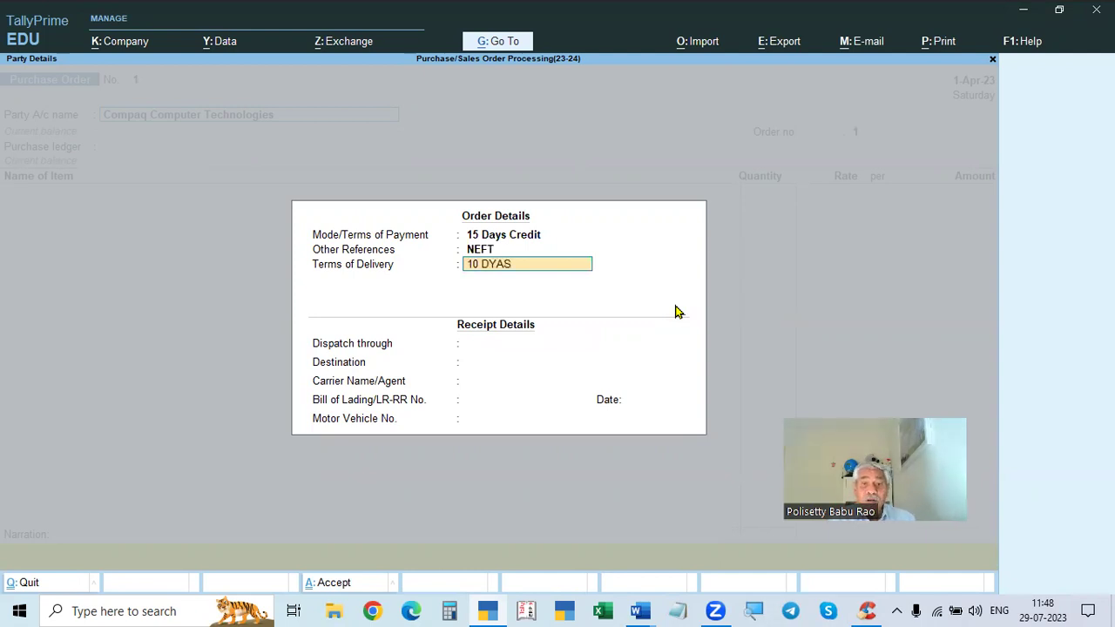
key(BackSpace)
key(BackSpace)
key(BackSpace)
text(y)
key(BackSpace)
text(ays)
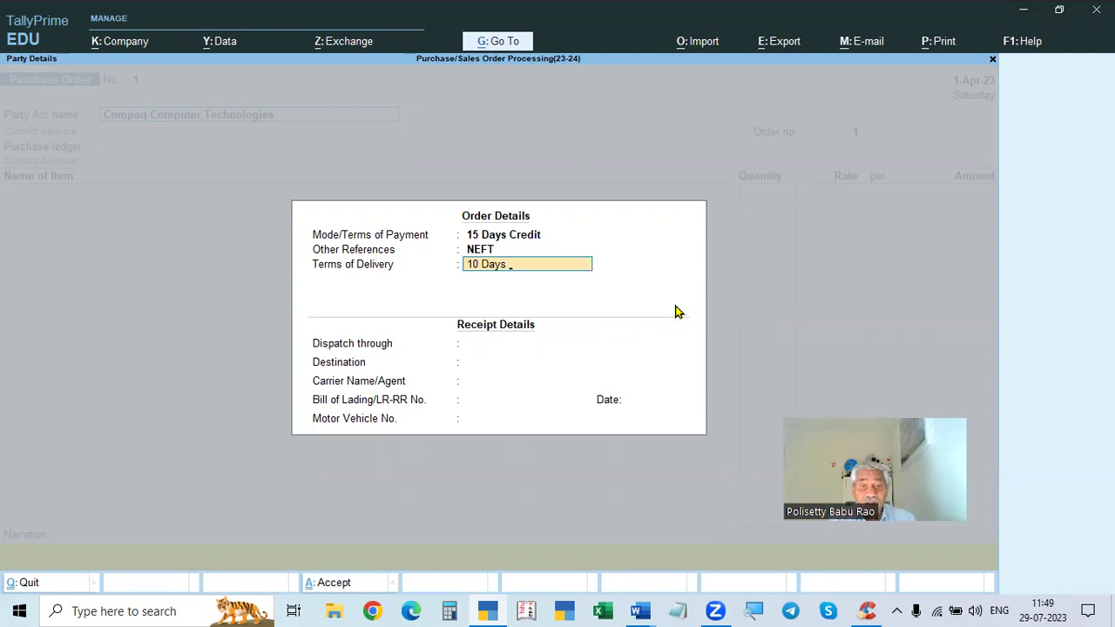
text( of Order)
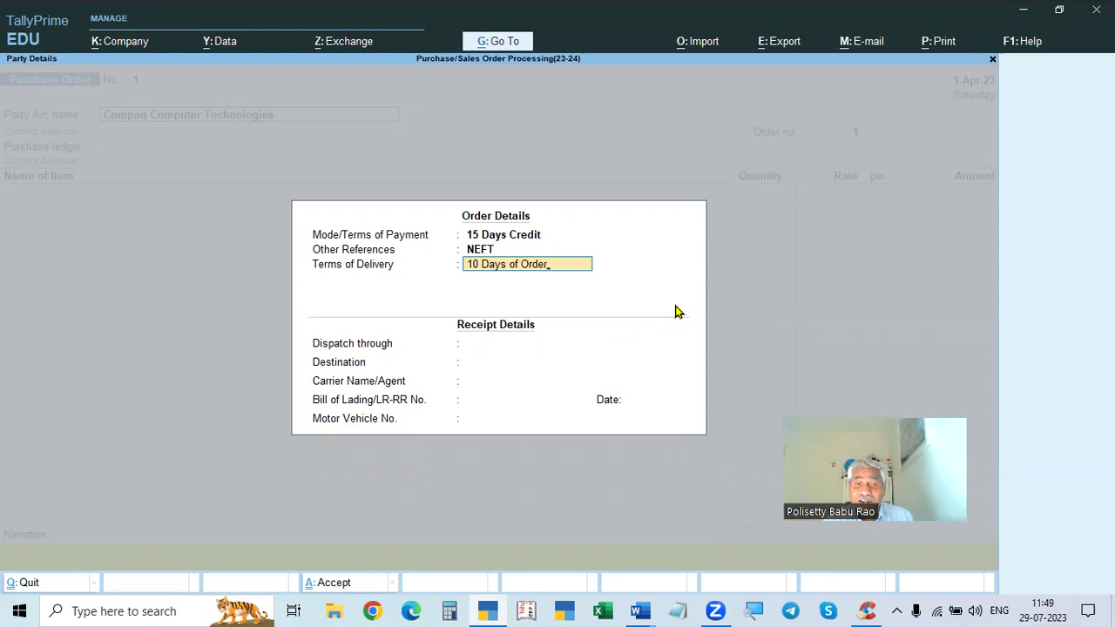
key(Return)
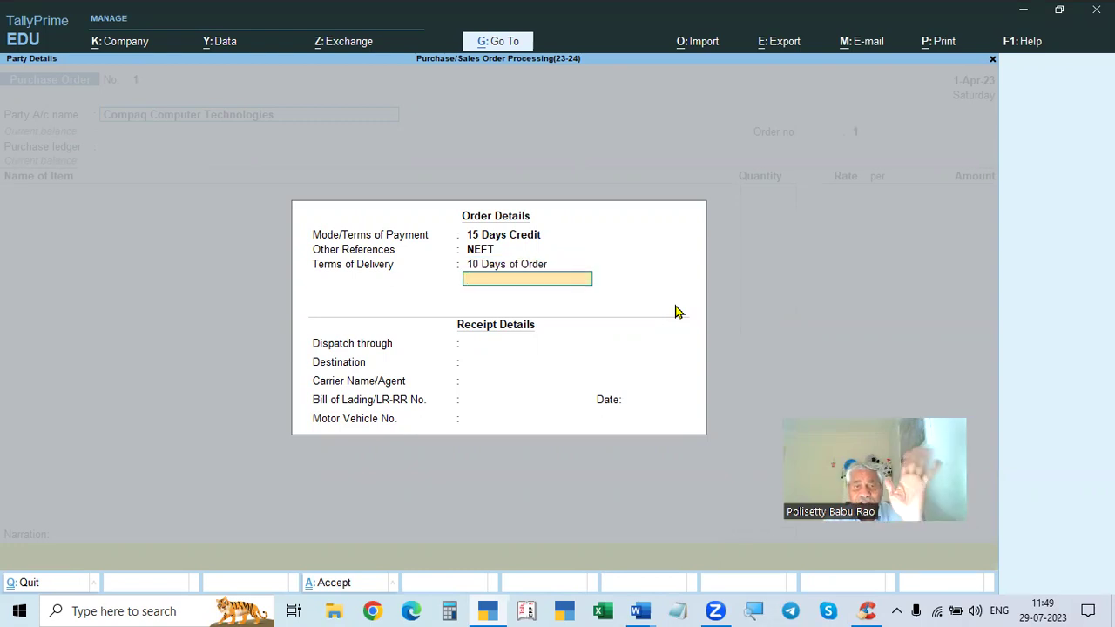
key(Return)
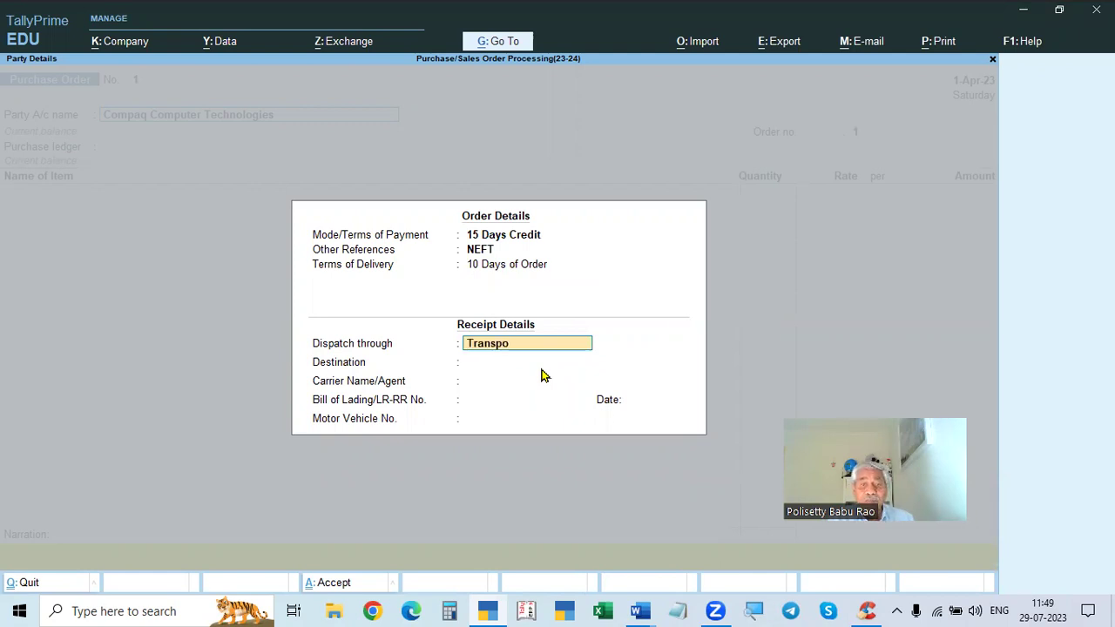
- Fill in the receipt details with Transport as dispatch, Kukatpally as destination and Navata Transport as carrier, leaving the bill of lading number blank
text(Transport)
key(Return)
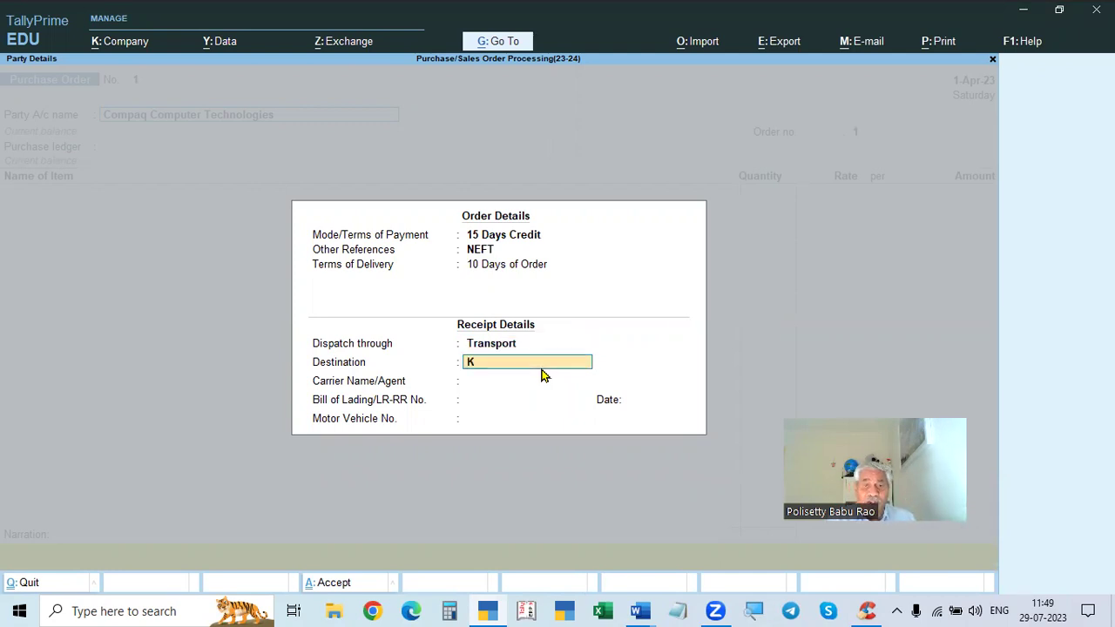
text(Kukatpally)
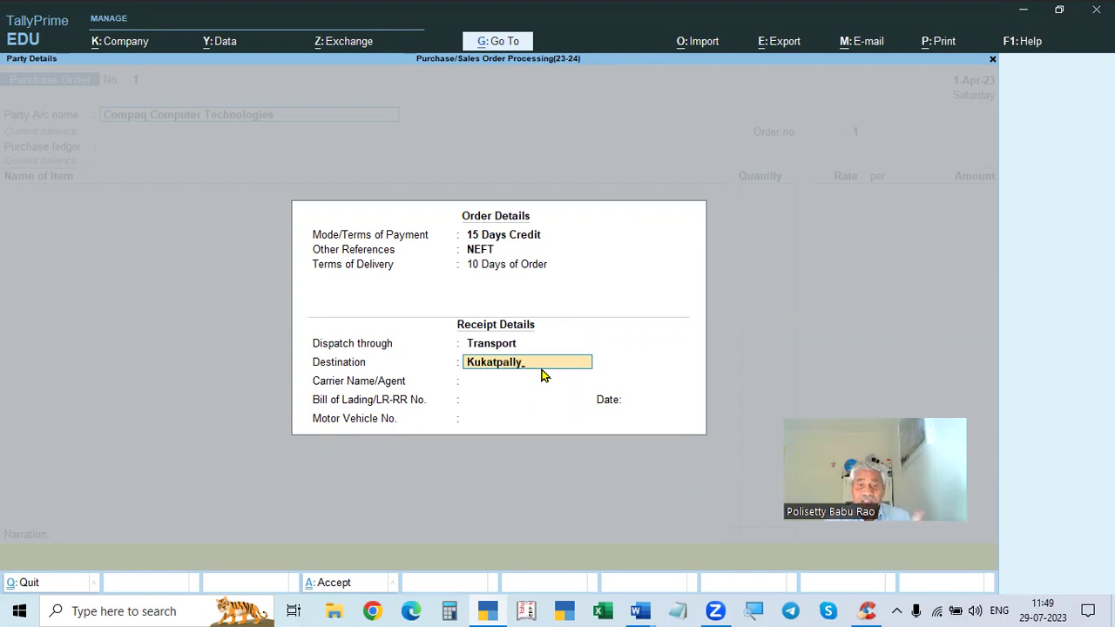
key(Return)
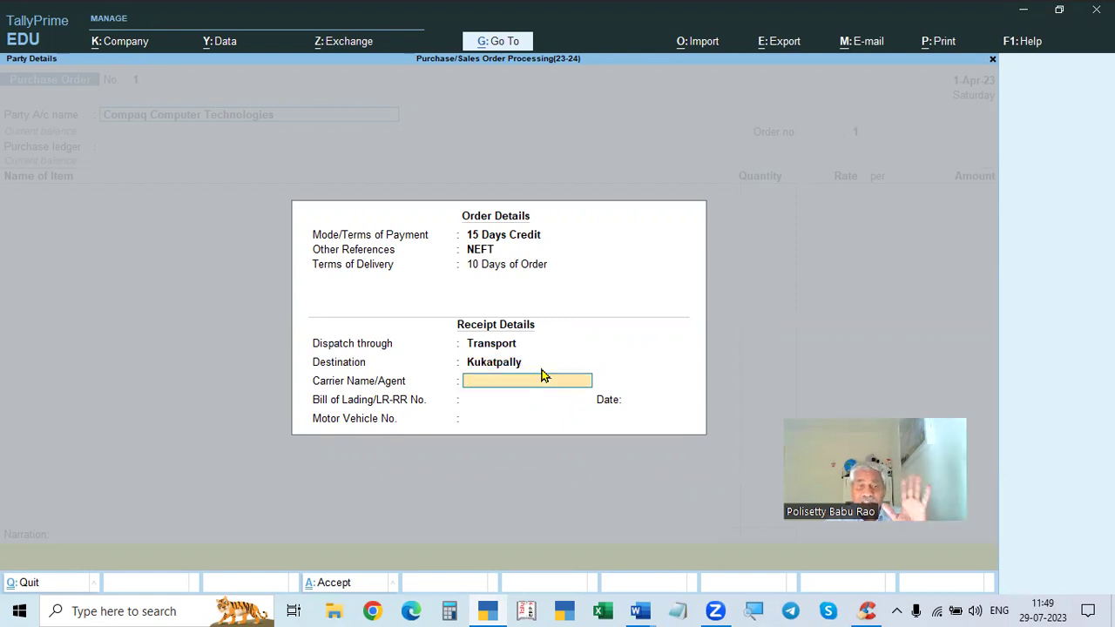
text(Nav)
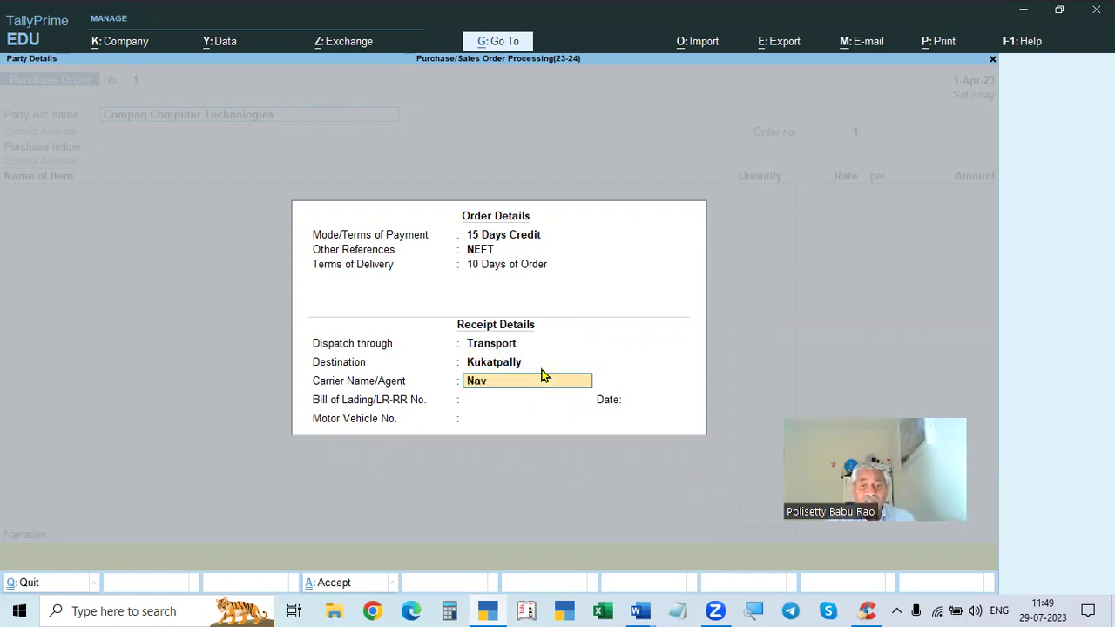
text(ata Transport)
key(Return)
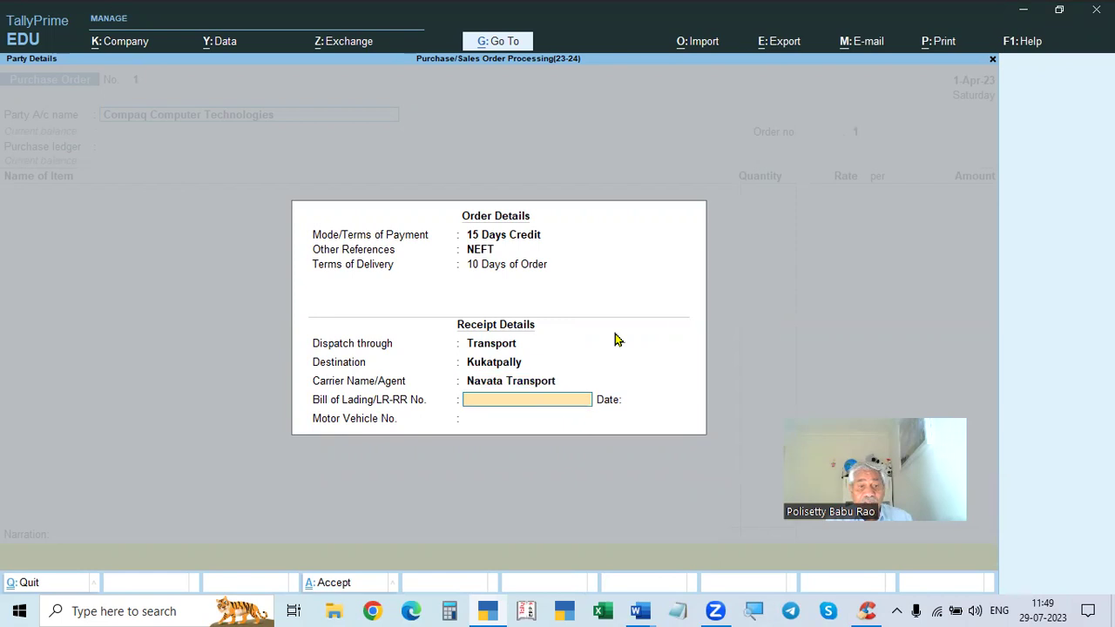
key(Return)
key(Return)
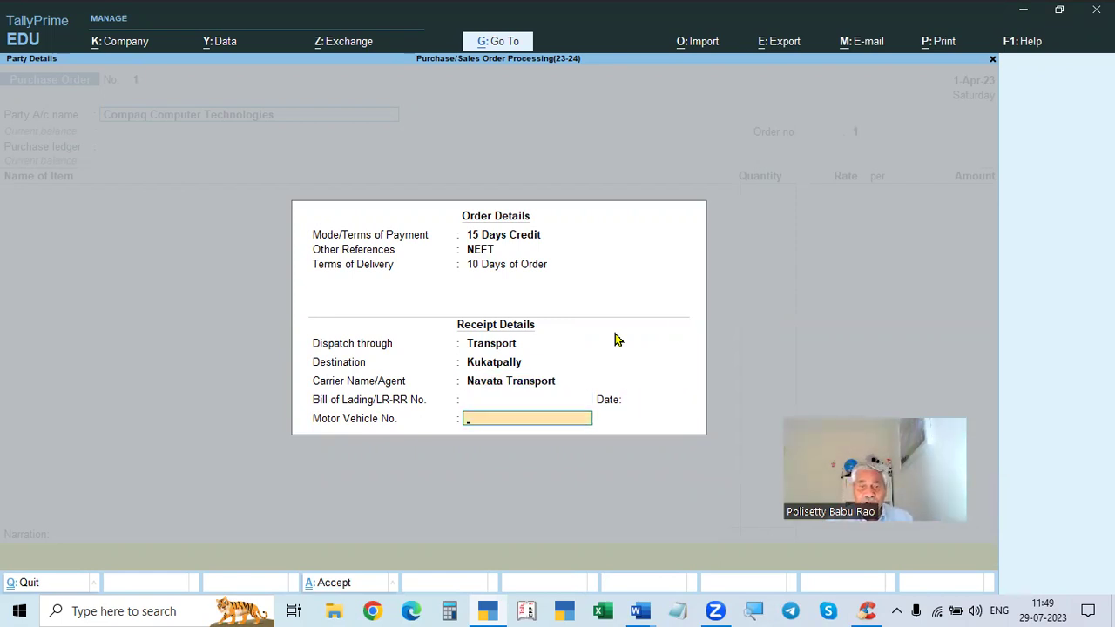
- Accept the party details without a motor vehicle number, and copy Problem 4's purchase order number from Word into the TallyPrime voucher's order number
key(Return)
key(ctrl+a)
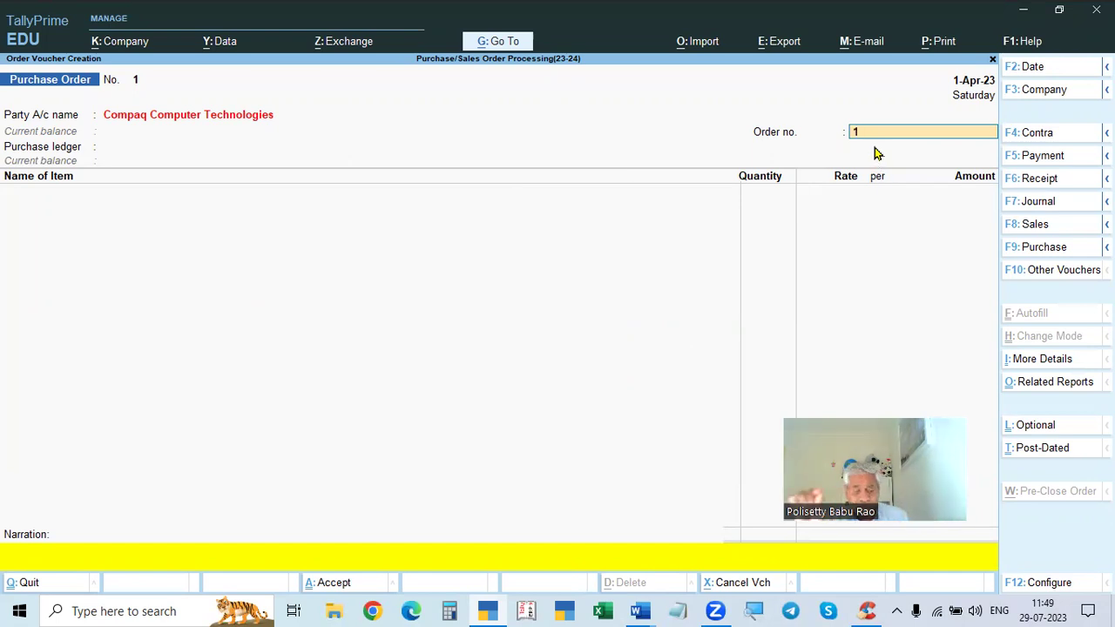
key(Return)
key(alt+Tab)
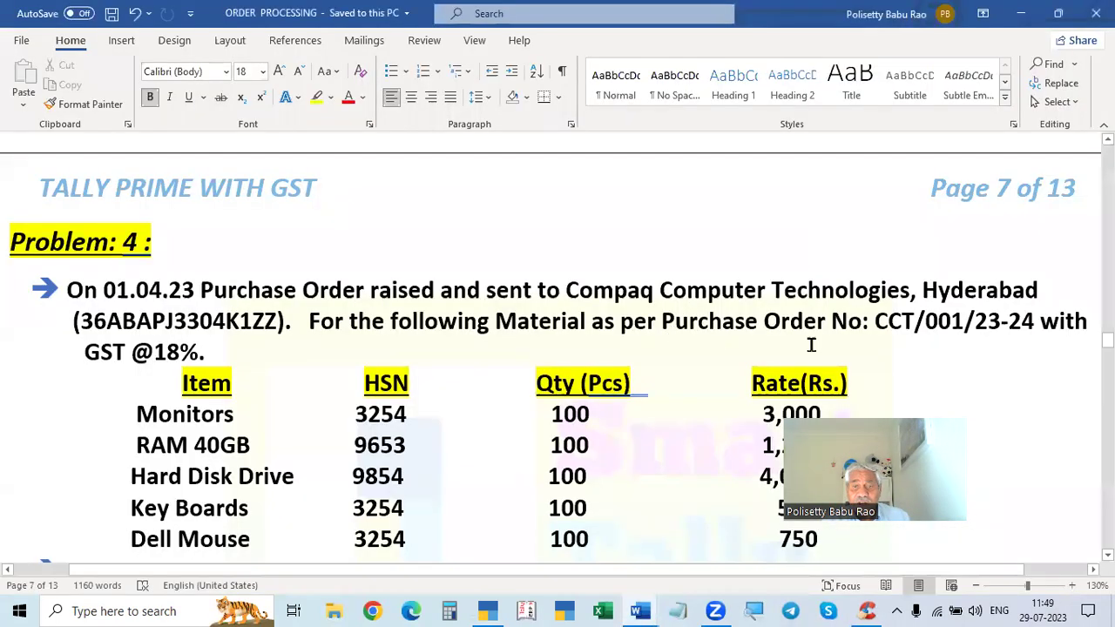
drag(880, 322, 1039, 323)
key(ctrl+c)
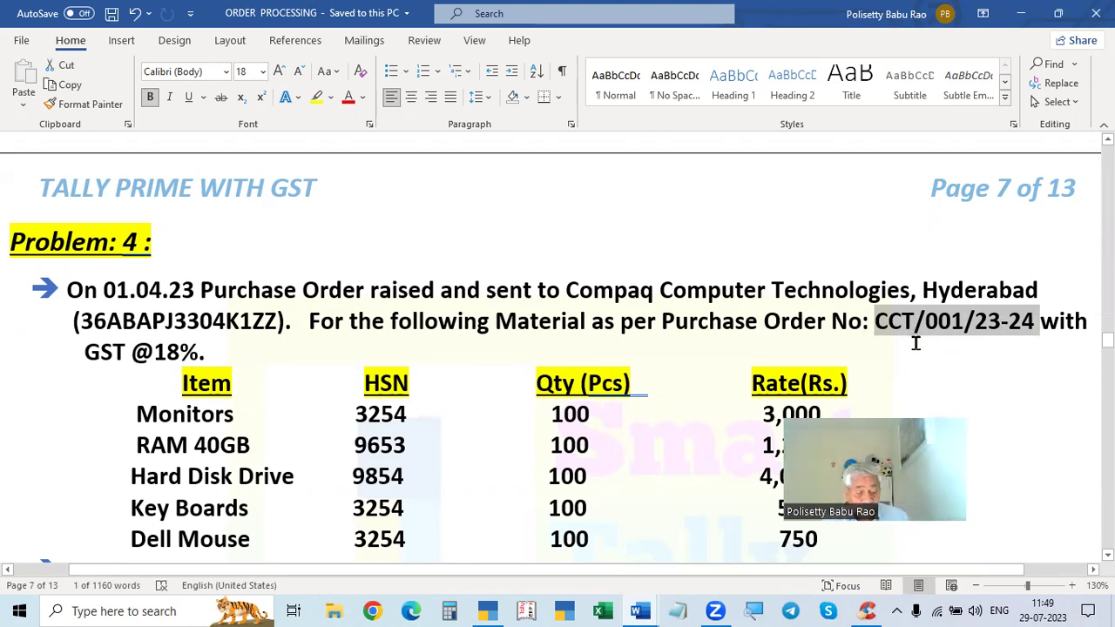
key(alt+Tab)
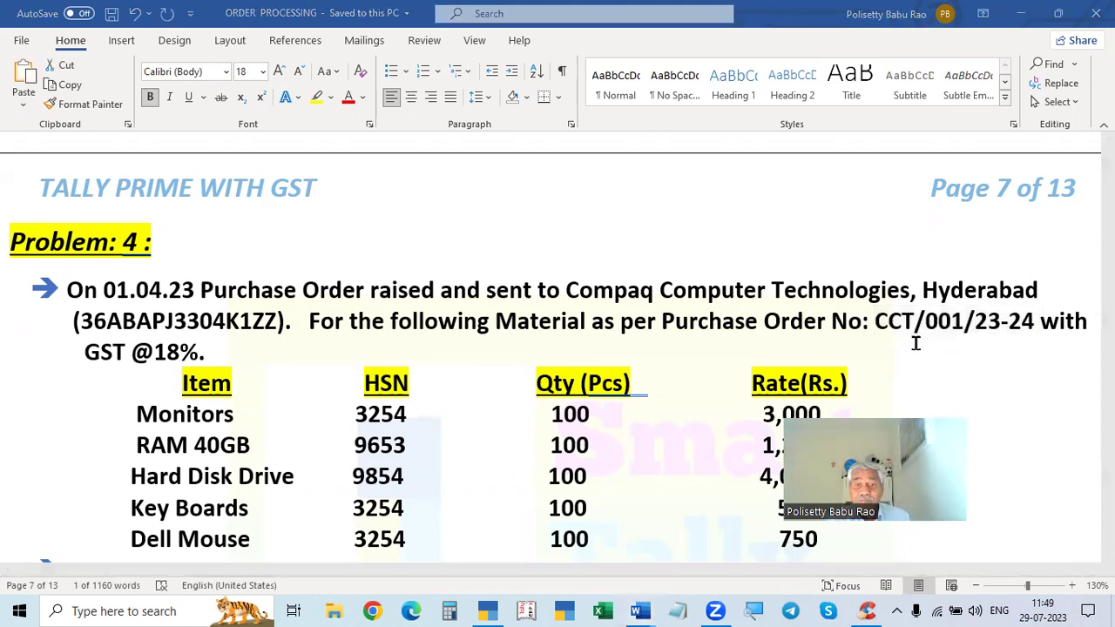
key(alt+Tab)
key(ctrl+v)
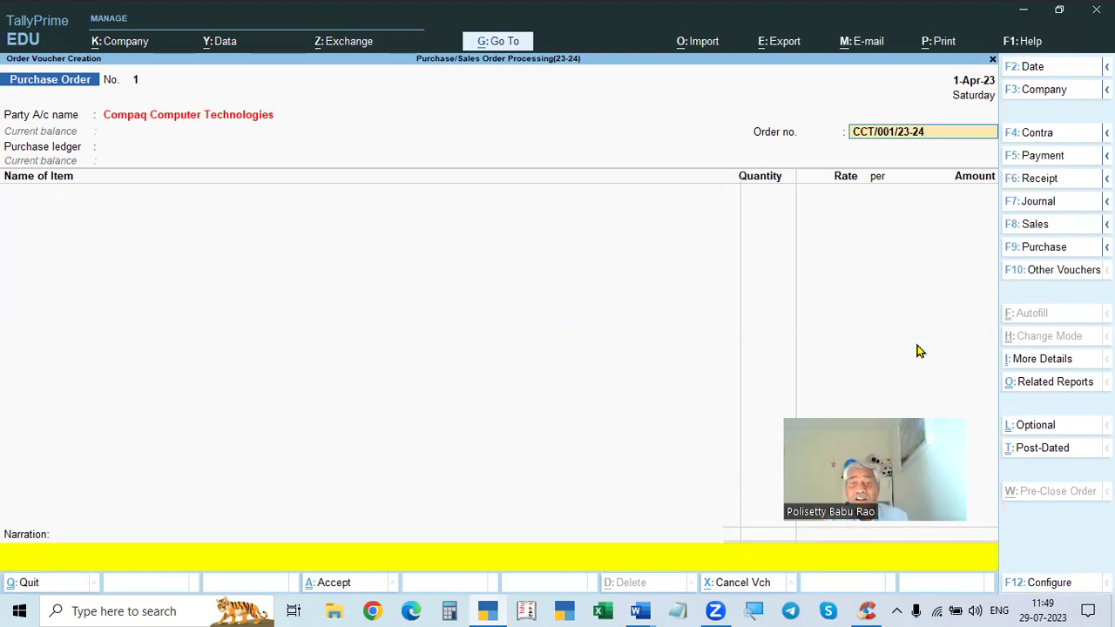
key(Return)
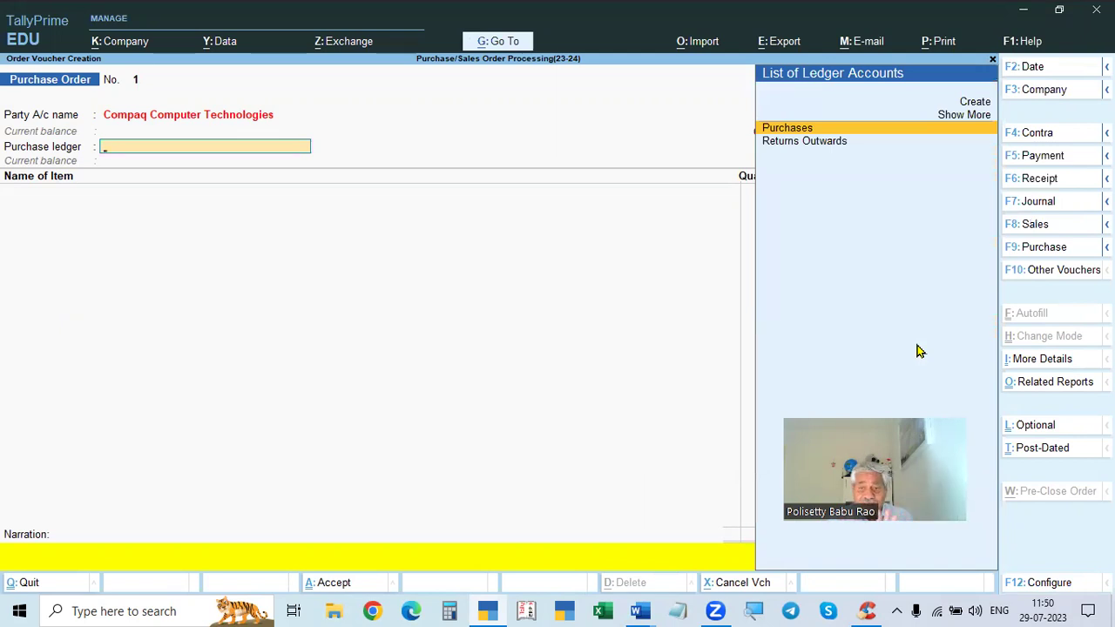
- Choose Purchases as the purchase ledger and pick Monitors, the first item in Problem 4's list, as the first order item
key(Return)
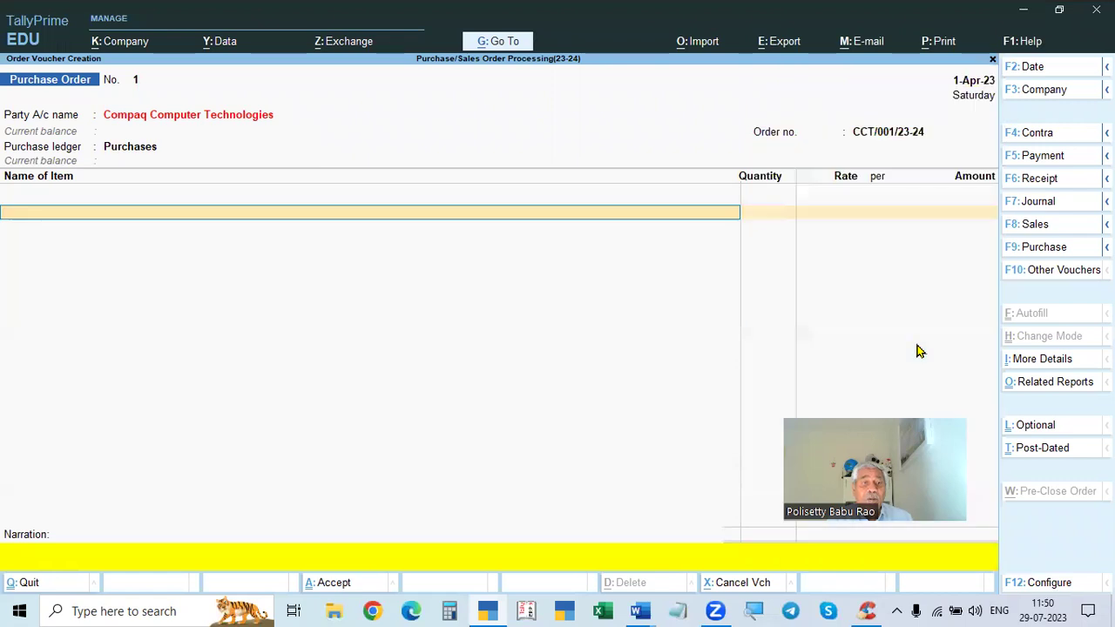
key(alt+Tab)
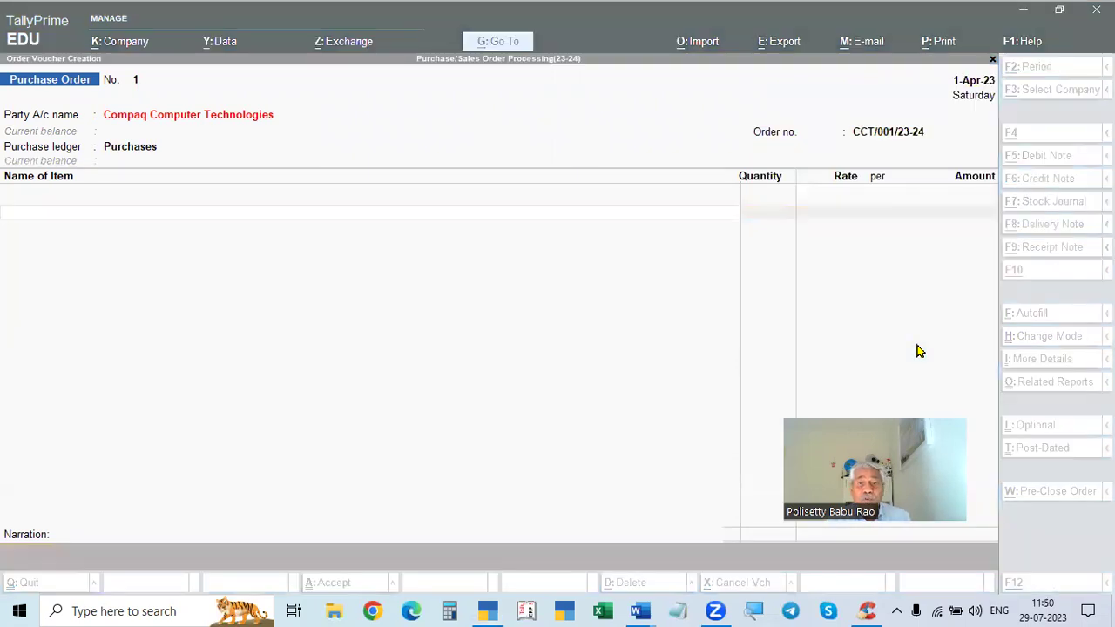
key(alt+Tab)
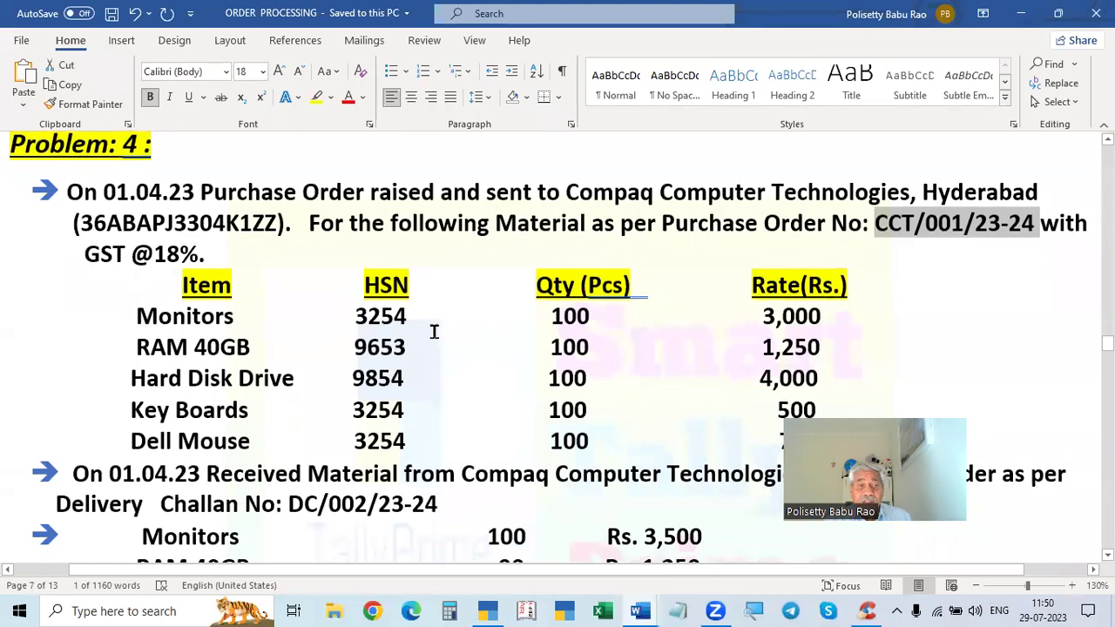
key(alt+Tab)
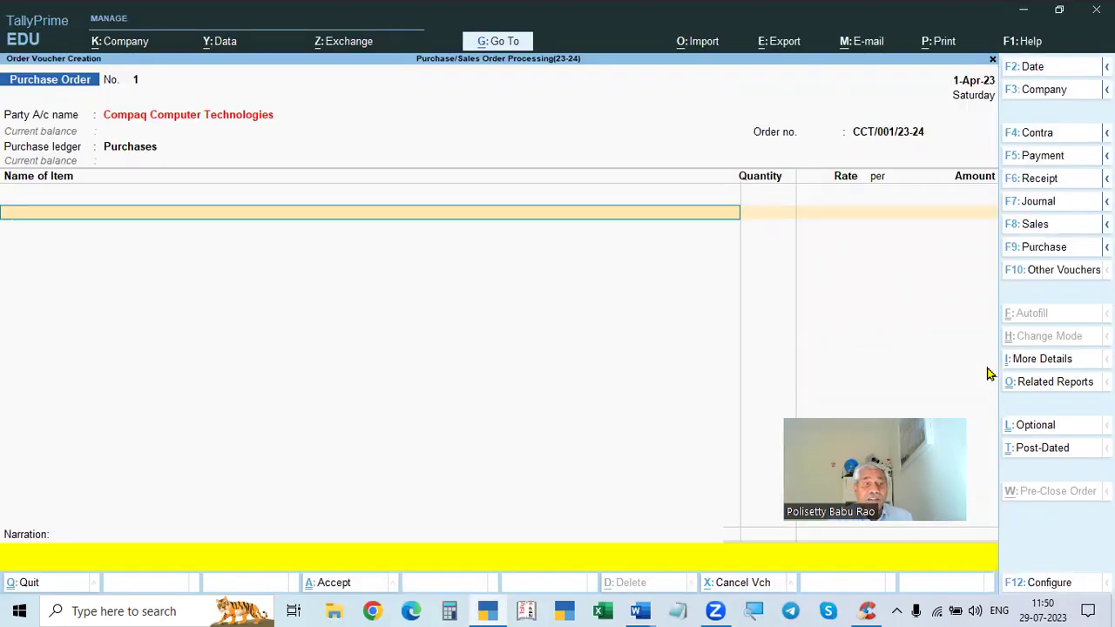
text(M)
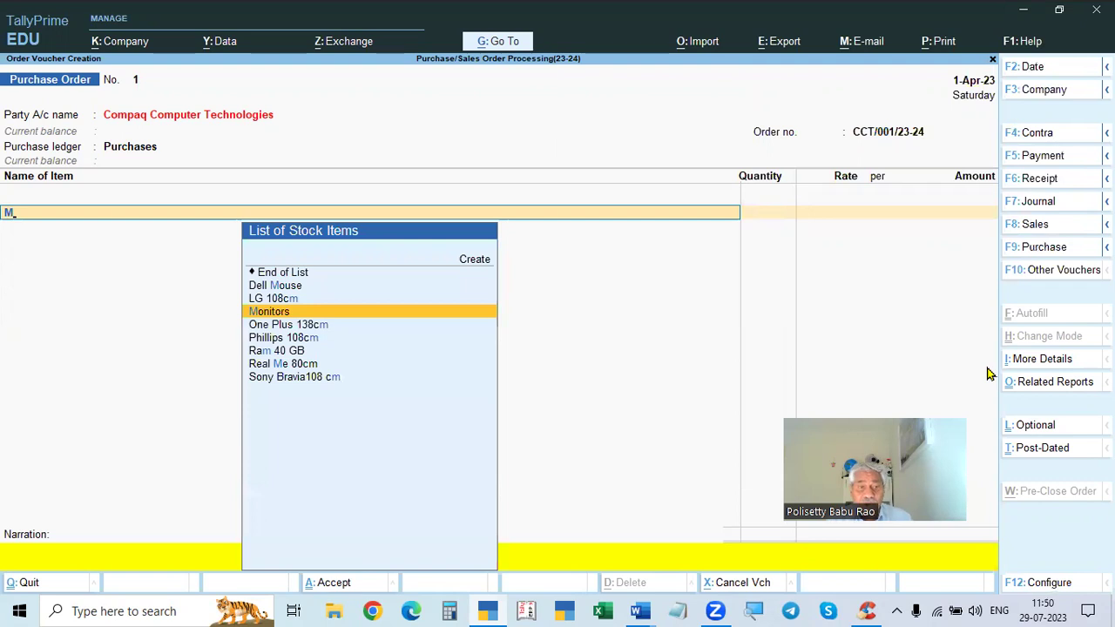
key(Return)
key(Escape)
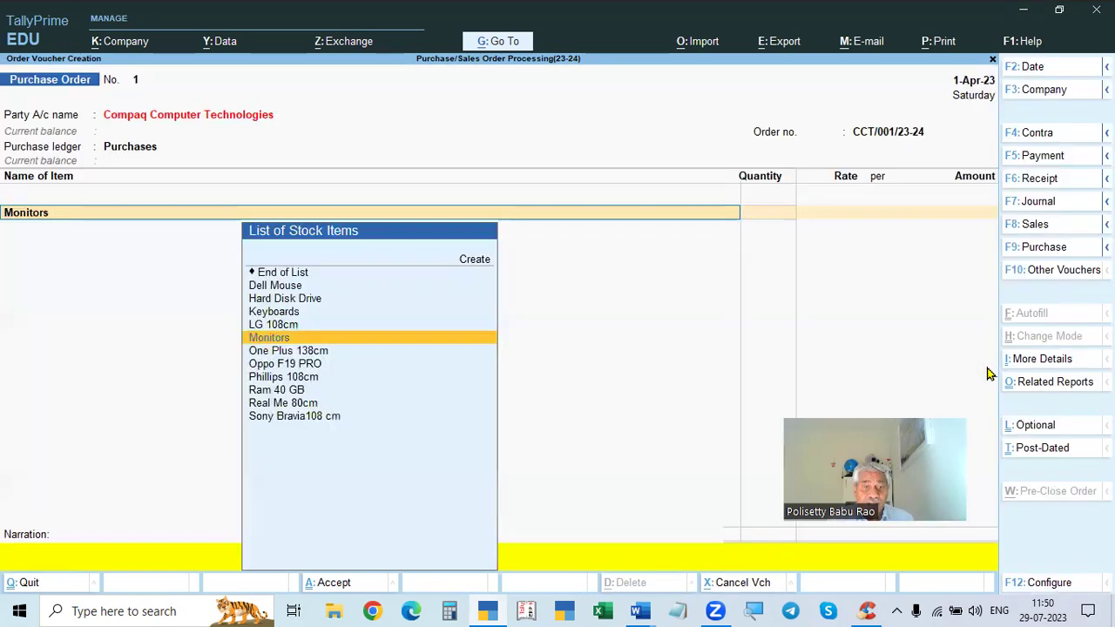
- Alter the Monitors stock item: set Set/Alter GST Details to Yes, keep the existing GST details, and enter no duty rate or opening balance
key(ctrl+Return)
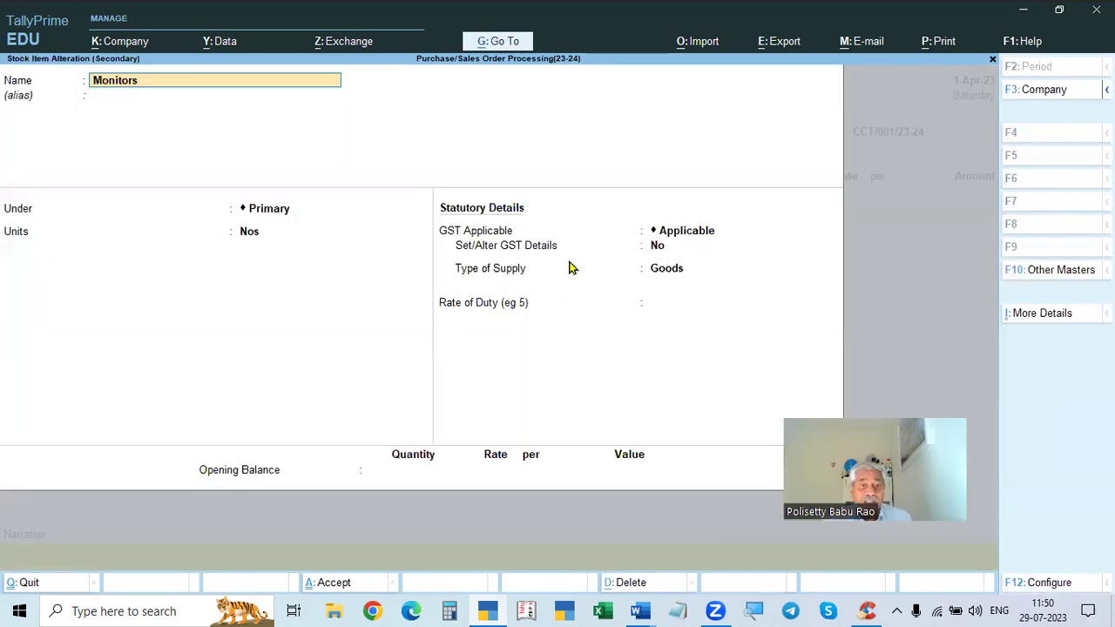
click(688, 230)
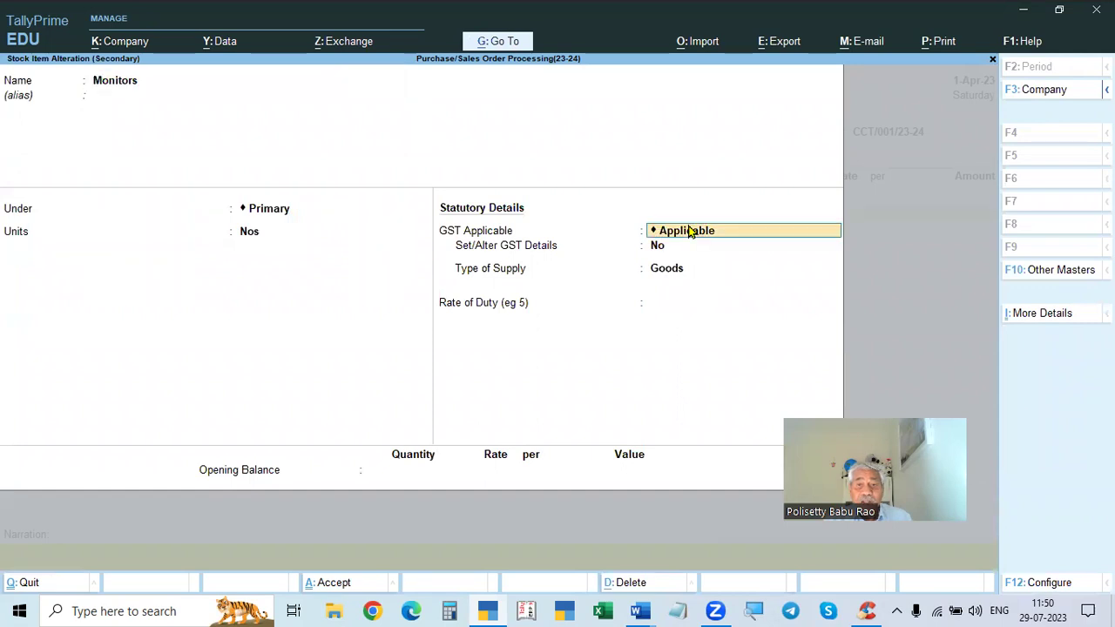
key(Return)
text(y)
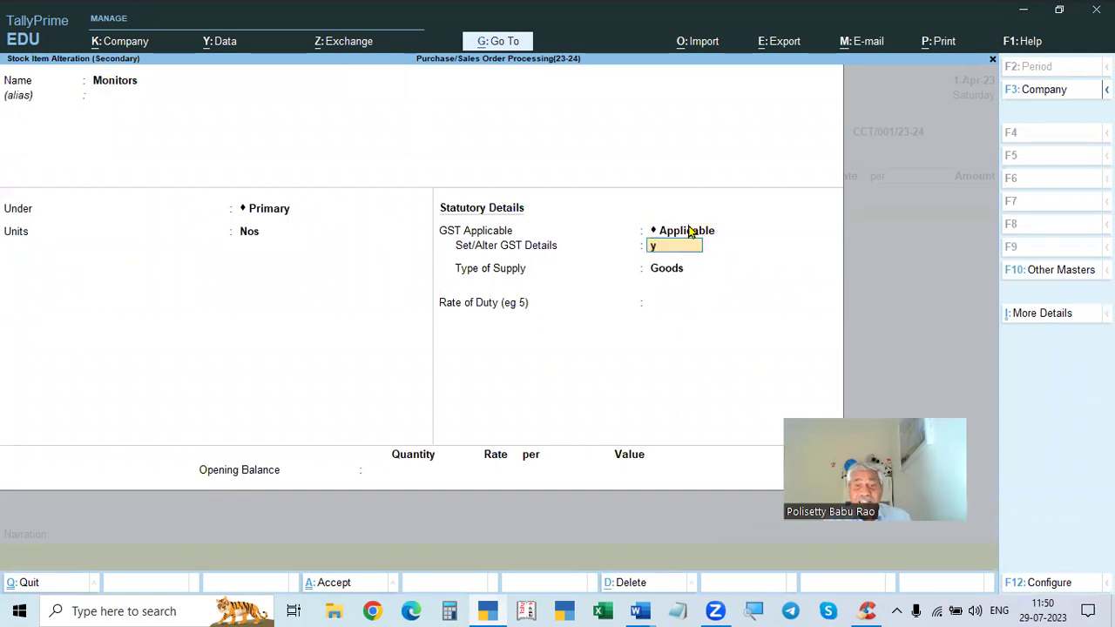
key(Return)
key(Return)
key(Return)
key(Return)
key(Return)
key(Return)
key(Return)
key(Return)
key(Return)
key(Return)
key(Return)
key(Return)
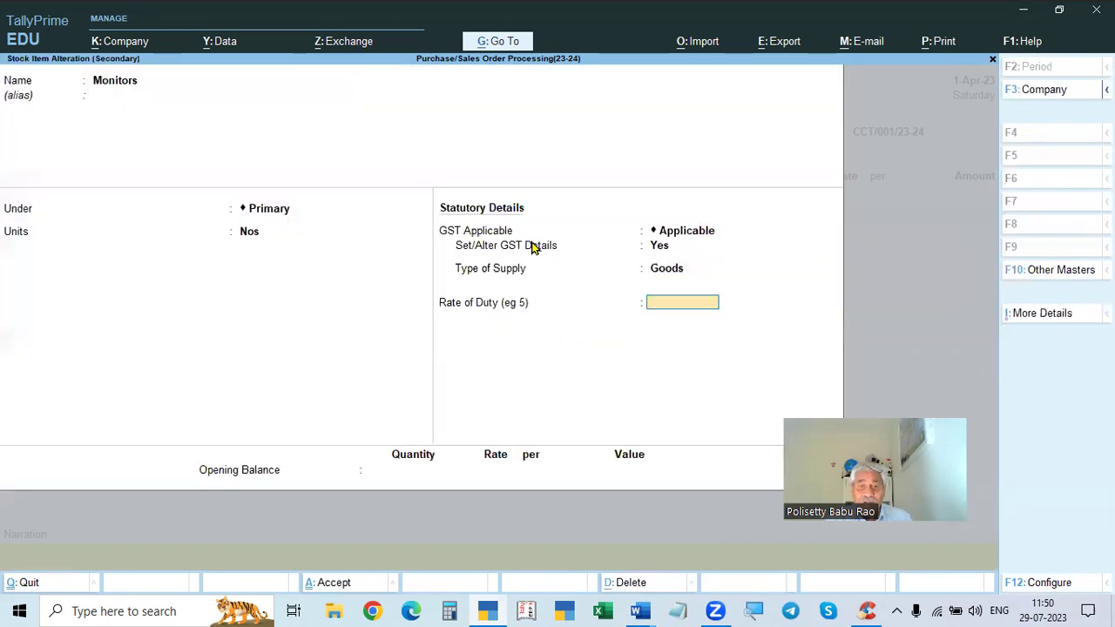
key(Return)
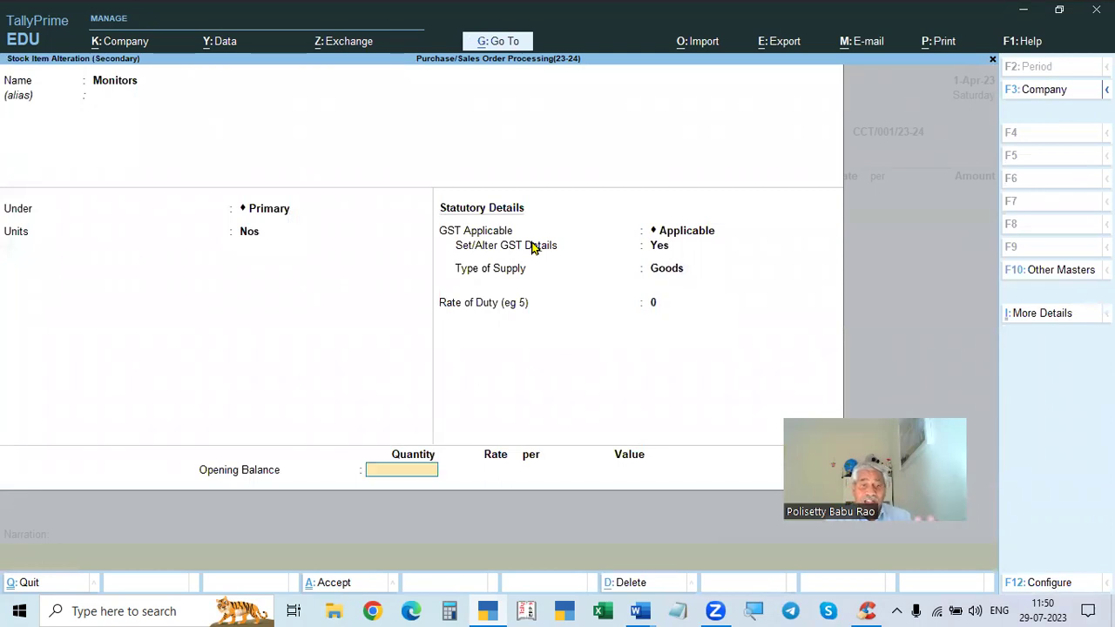
key(Return)
key(Return)
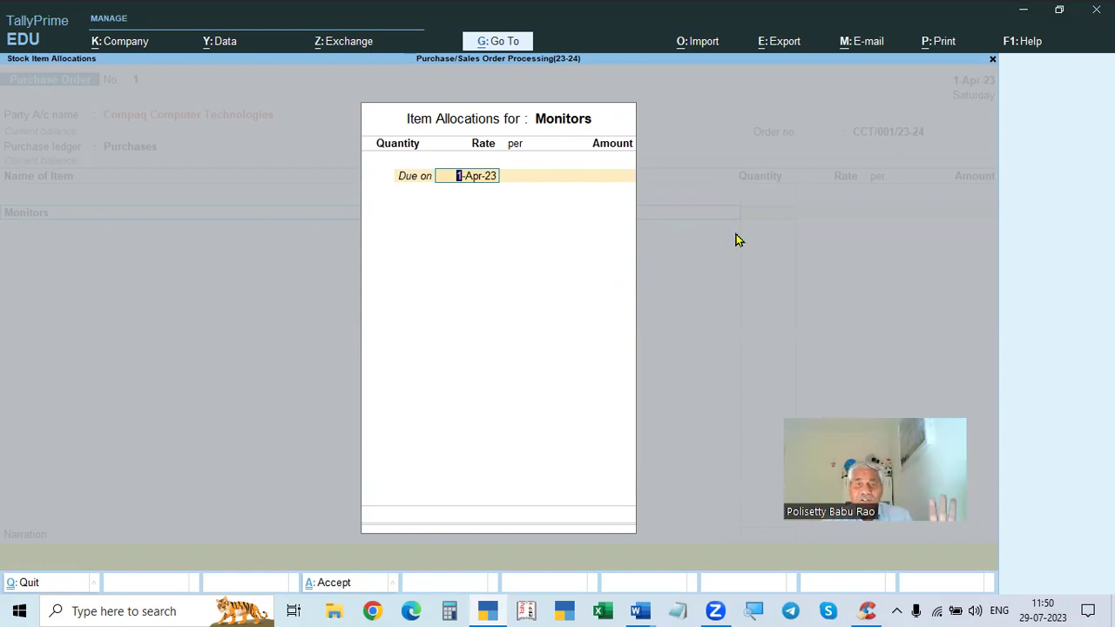
- Allocate 100 Nos of Monitors at a rate of 3,000 each, due on 1-Apr-23, as given in Problem 4
key(Return)
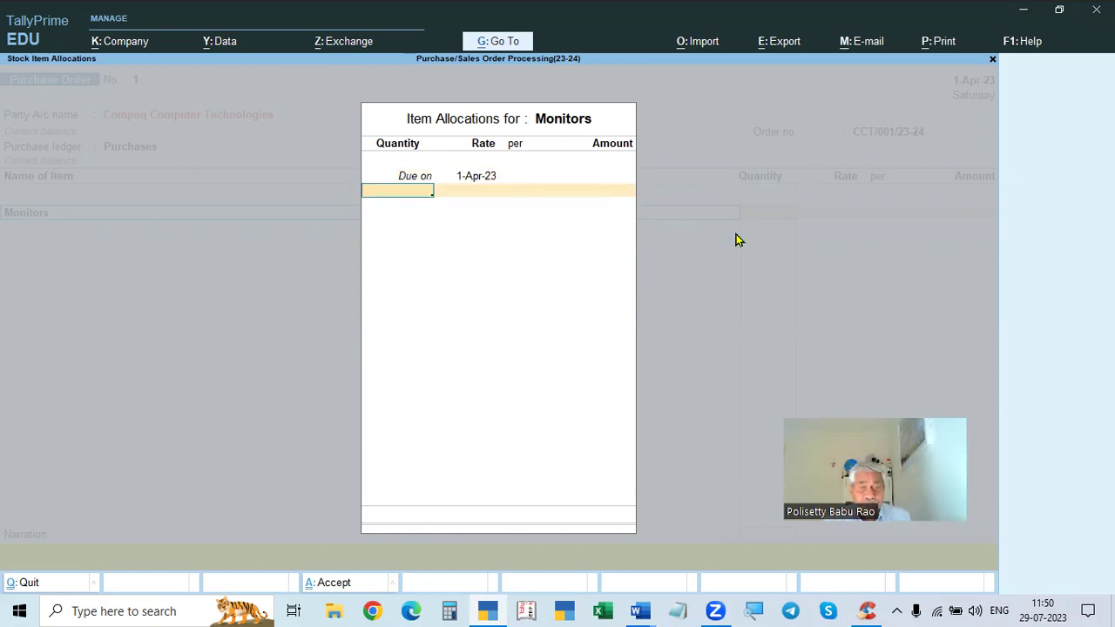
key(alt+Tab)
key(alt+Tab)
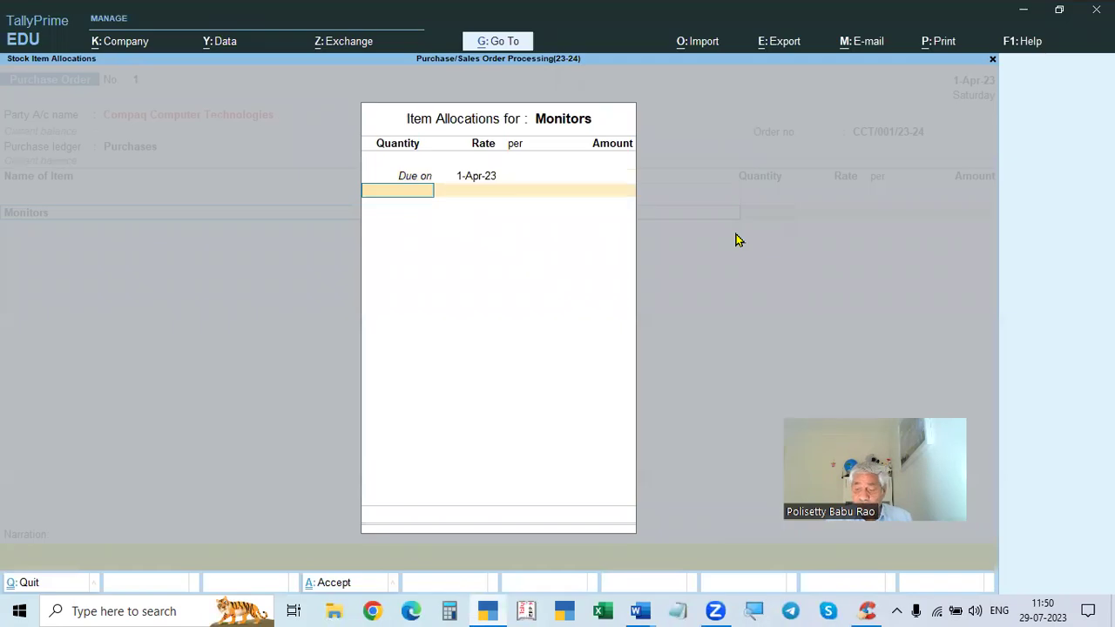
key(Return)
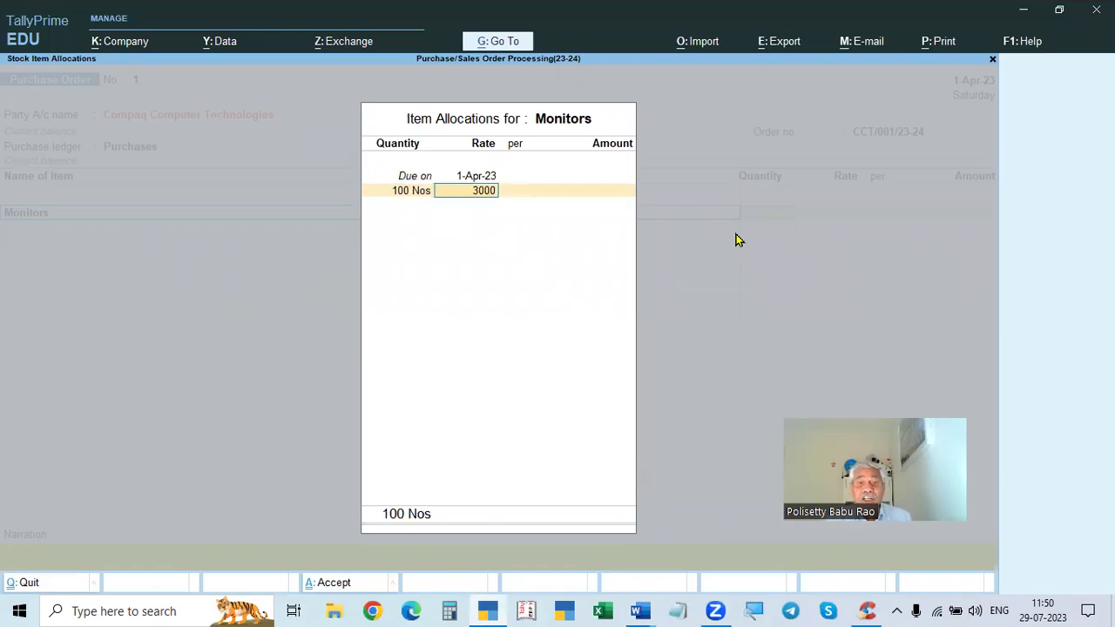
text(3000)
key(Return)
key(Return)
key(Return)
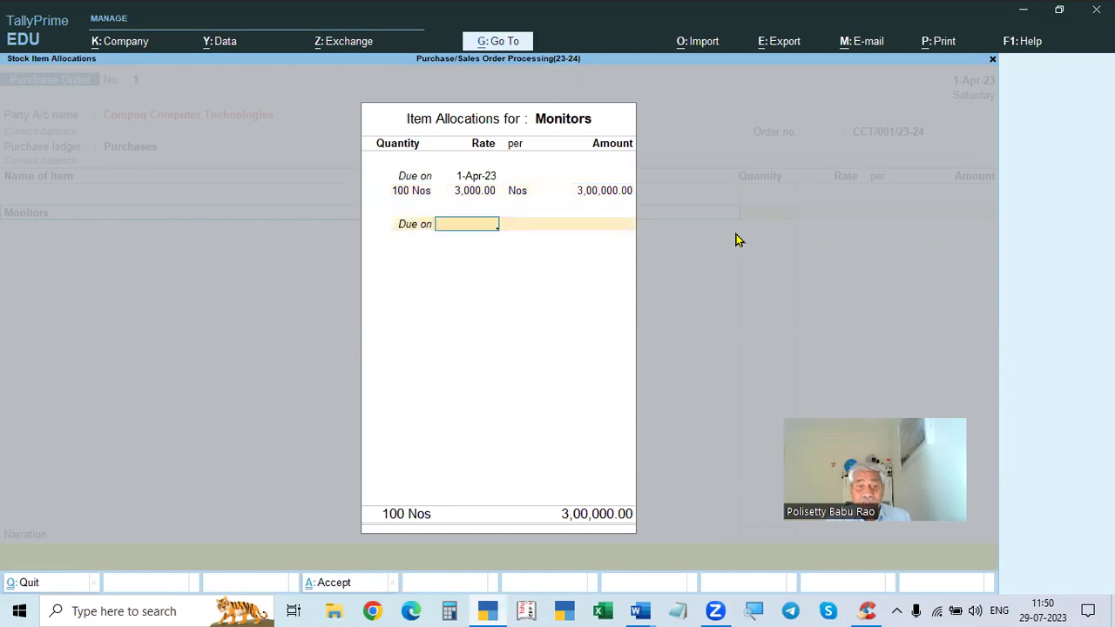
key(Return)
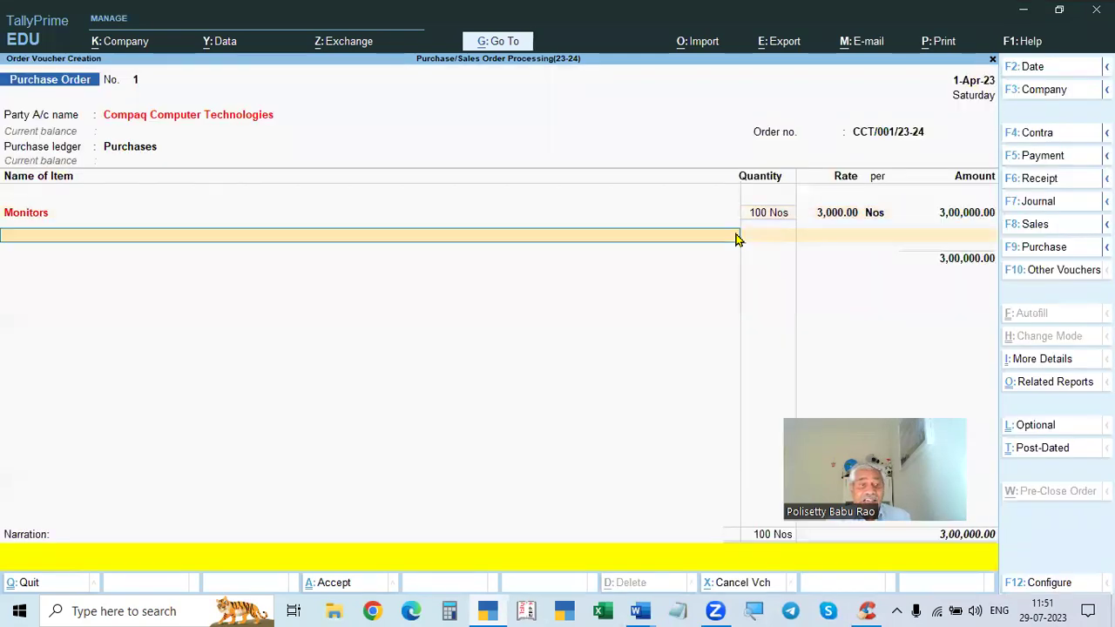
- Add Ram 40 GB to the purchase order with 100 Nos at a rate of 1,250 each, due on 1-Apr-23
key(alt+Tab)
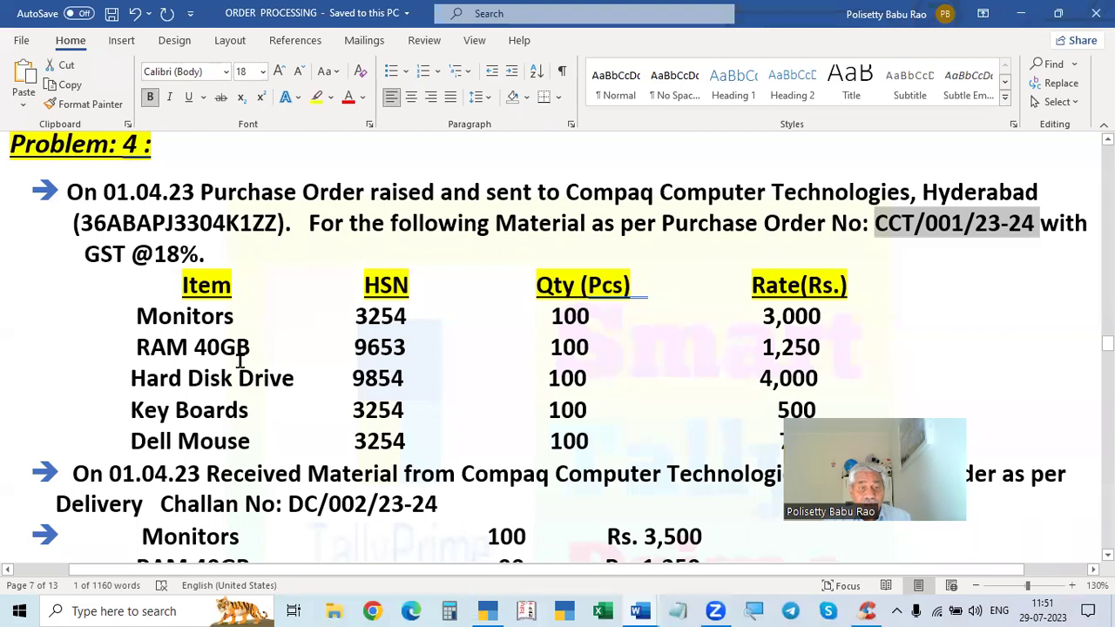
key(alt+Tab)
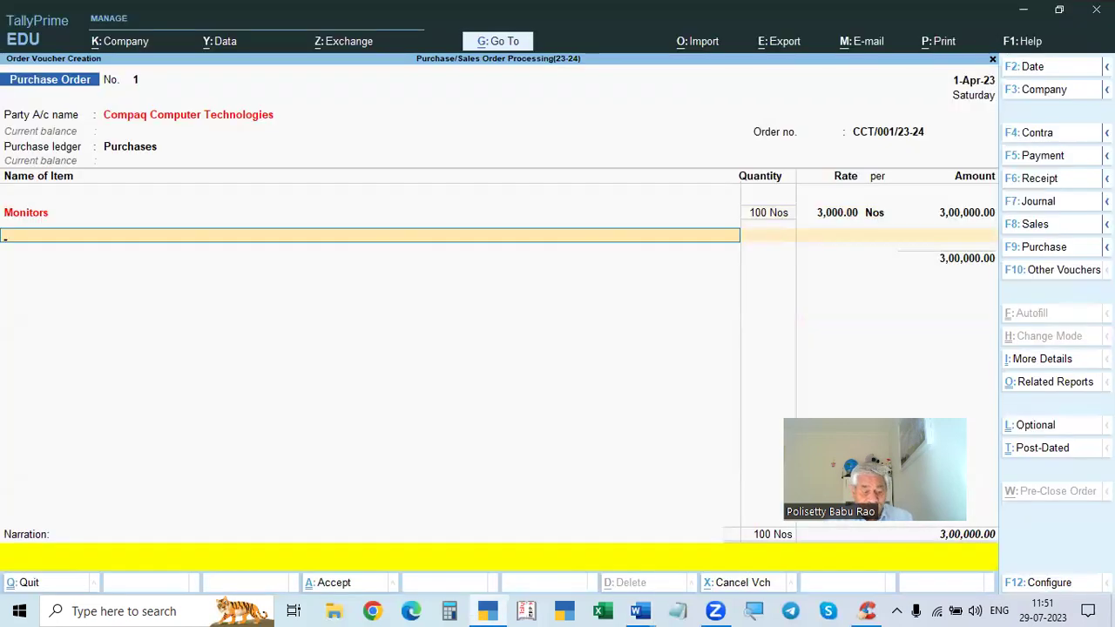
text(Ram)
key(Return)
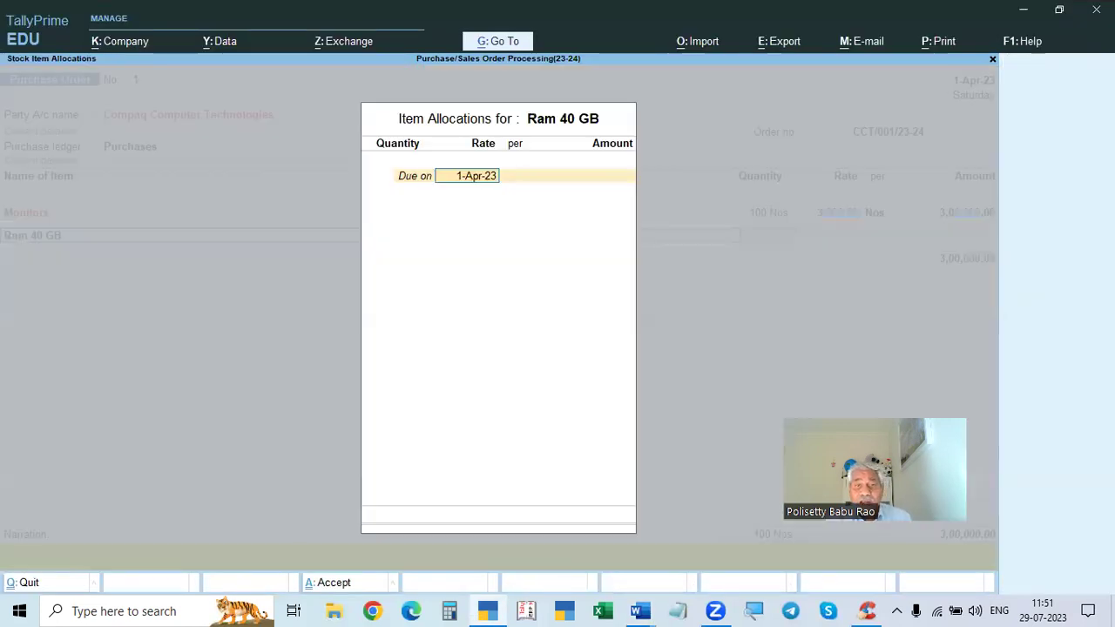
key(Return)
text(1,250)
key(Return)
key(Return)
key(Return)
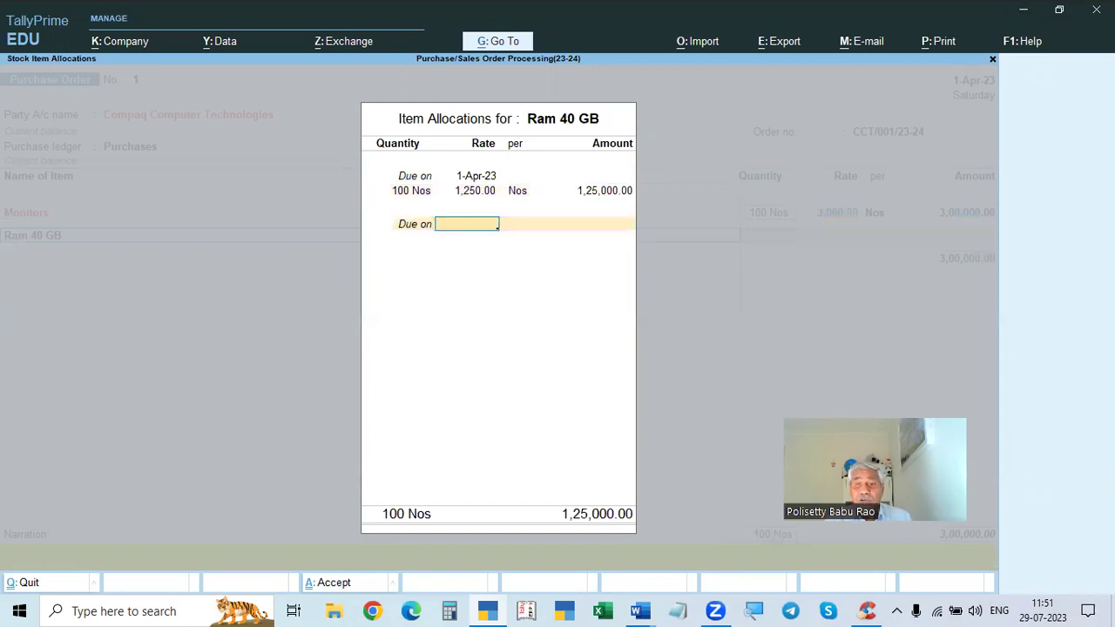
key(Return)
key(Return)
- Add Hard Disk Drive to the purchase order with 100 Nos at a rate of 4,000 each, due on 1-Apr-23
key(alt+Tab)
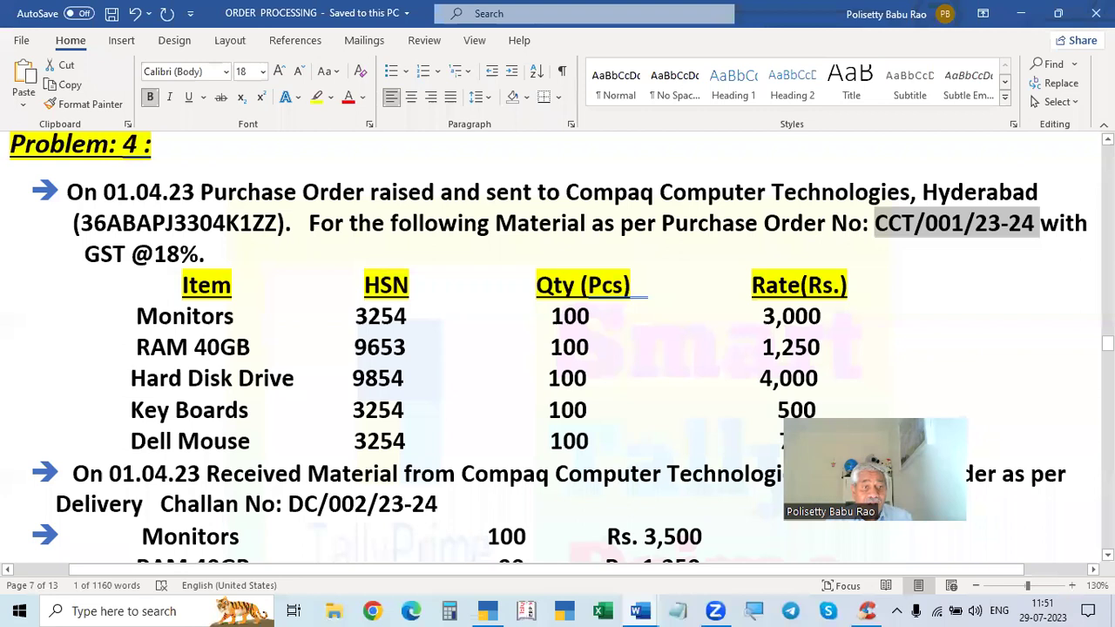
key(alt+Tab)
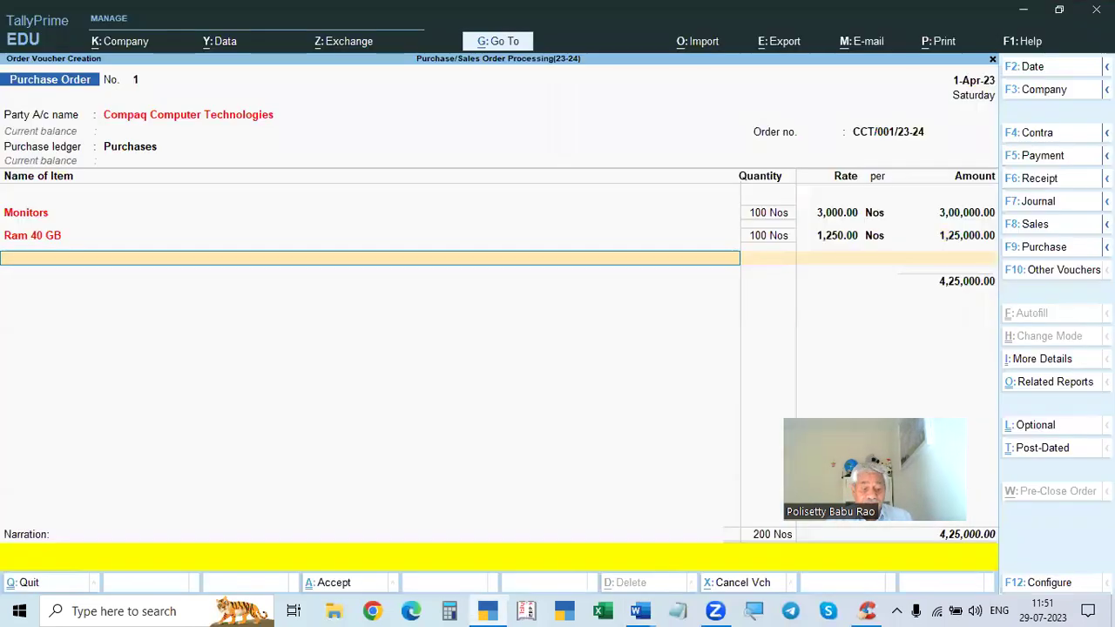
text(Har)
key(Return)
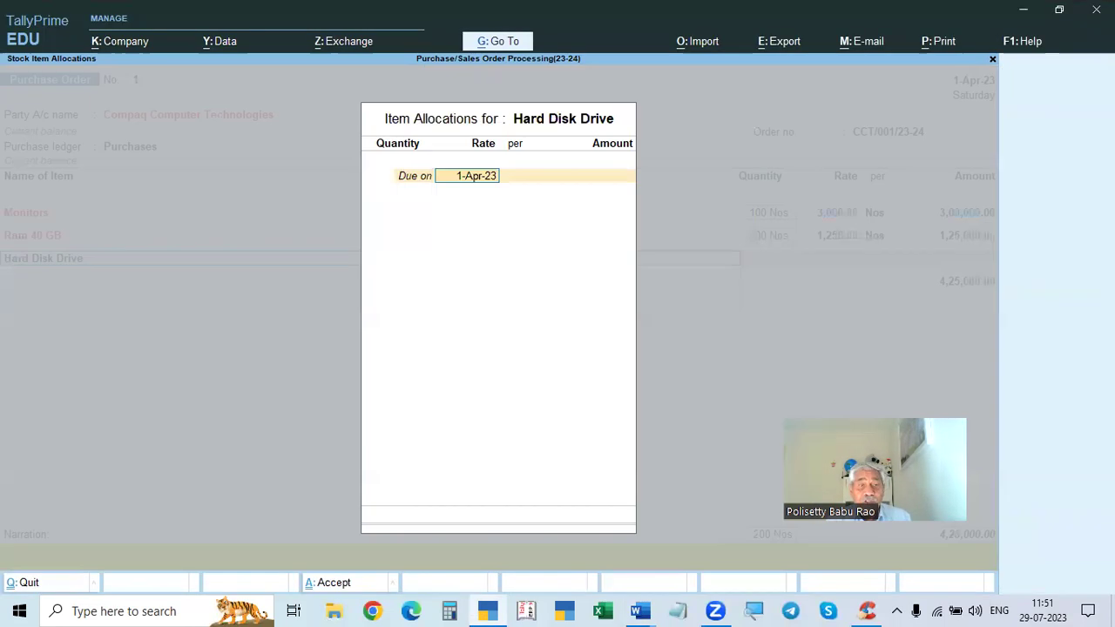
key(Return)
text(100)
key(Return)
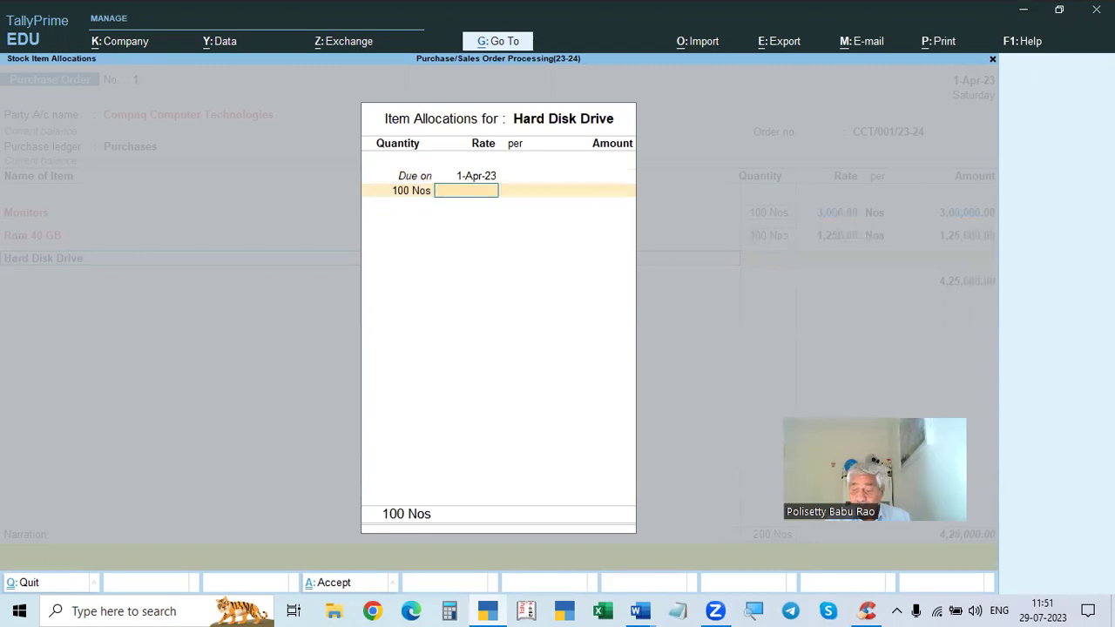
text(4,000)
key(Return)
key(Return)
key(Return)
key(Return)
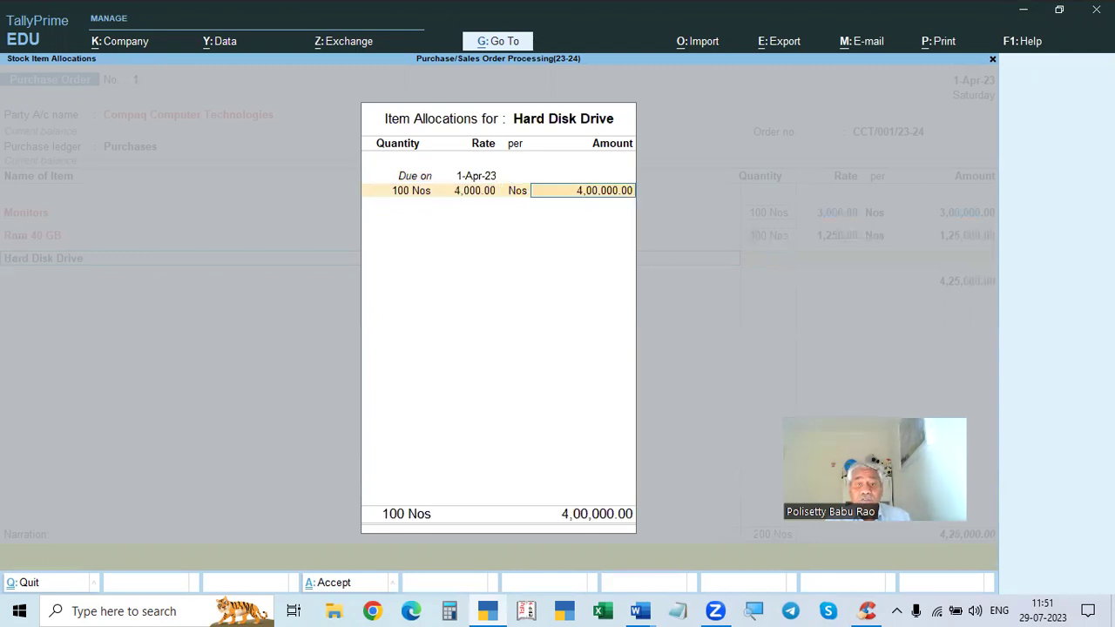
key(Return)
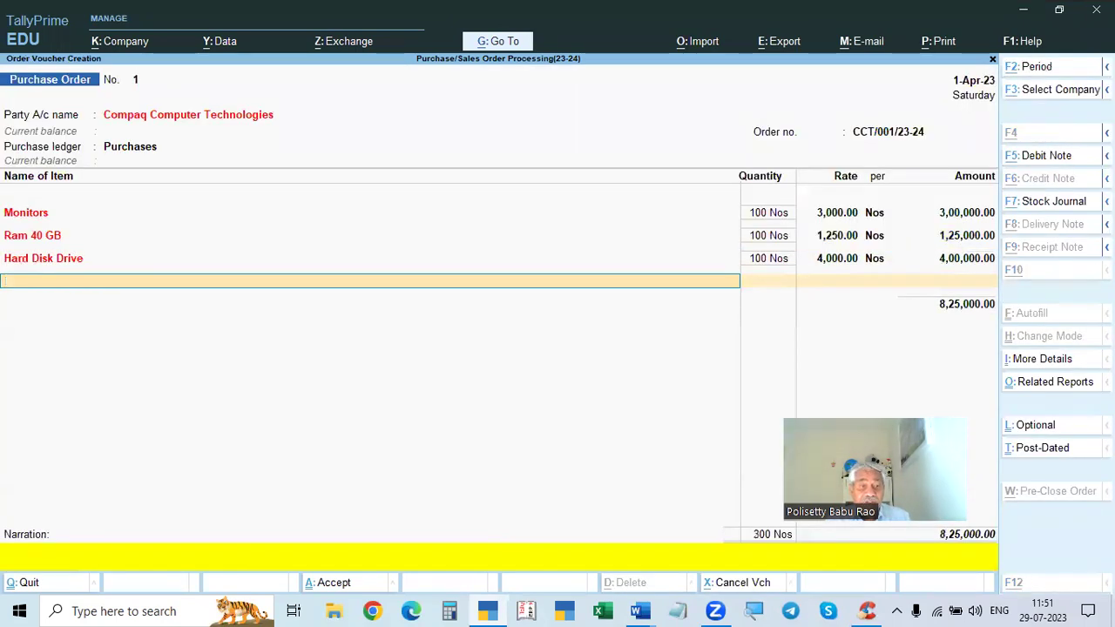
- Add Keyboards to the purchase order with 100 Nos at a rate of 500 each, due on 1-Apr-23
key(alt+Tab)
key(alt+Tab)
text(Key)
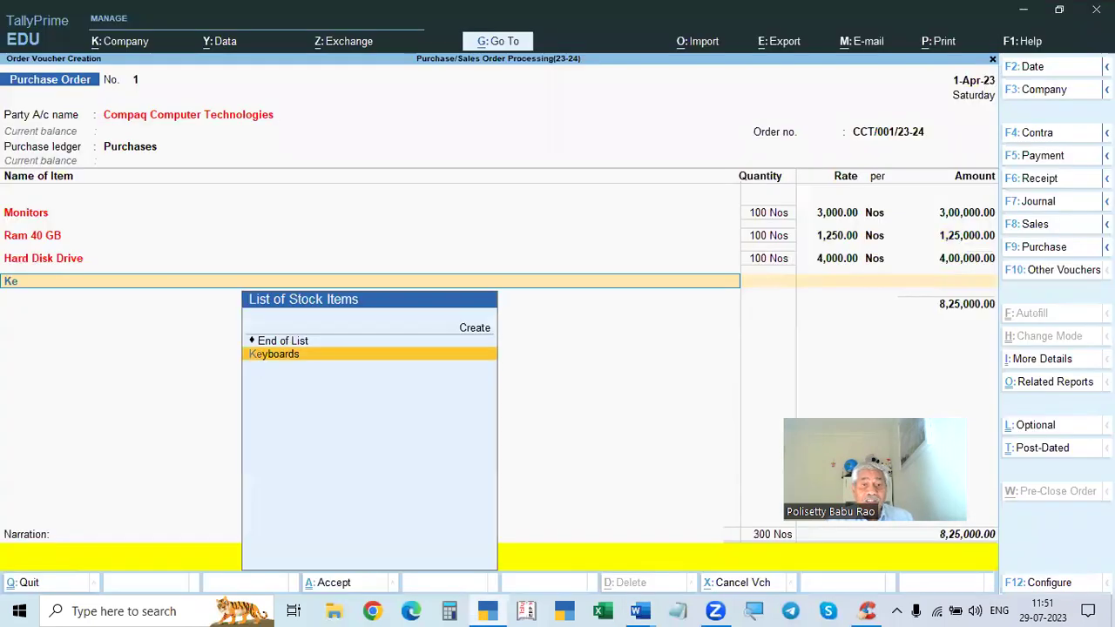
key(Return)
key(Return)
text(1)
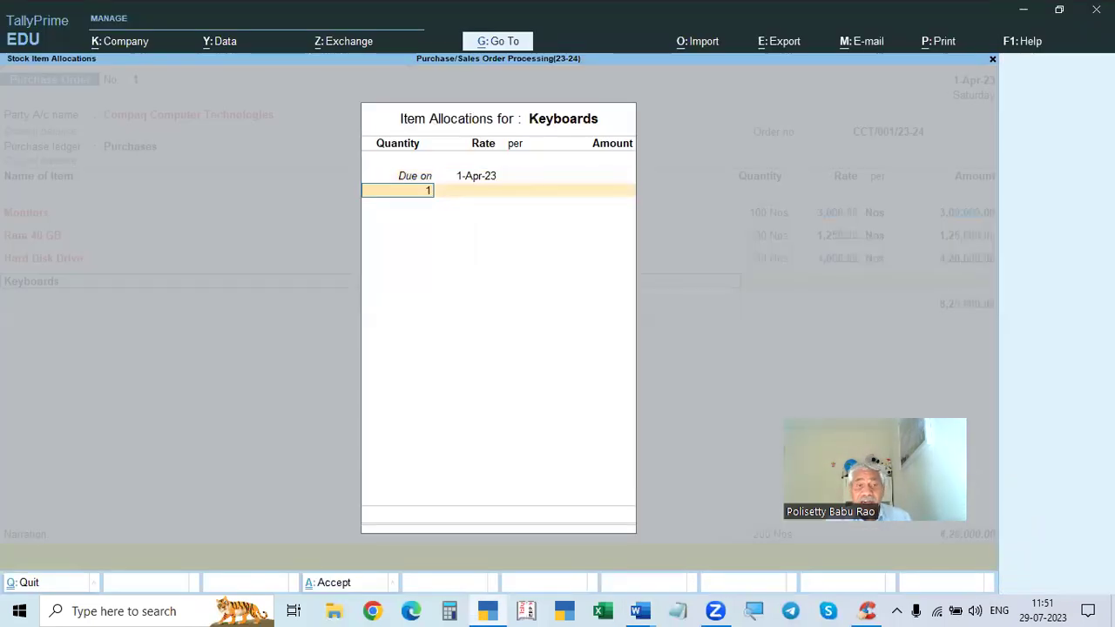
text(00)
key(Return)
key(alt+Tab)
key(alt+Tab)
text(500)
key(Return)
key(Return)
key(Return)
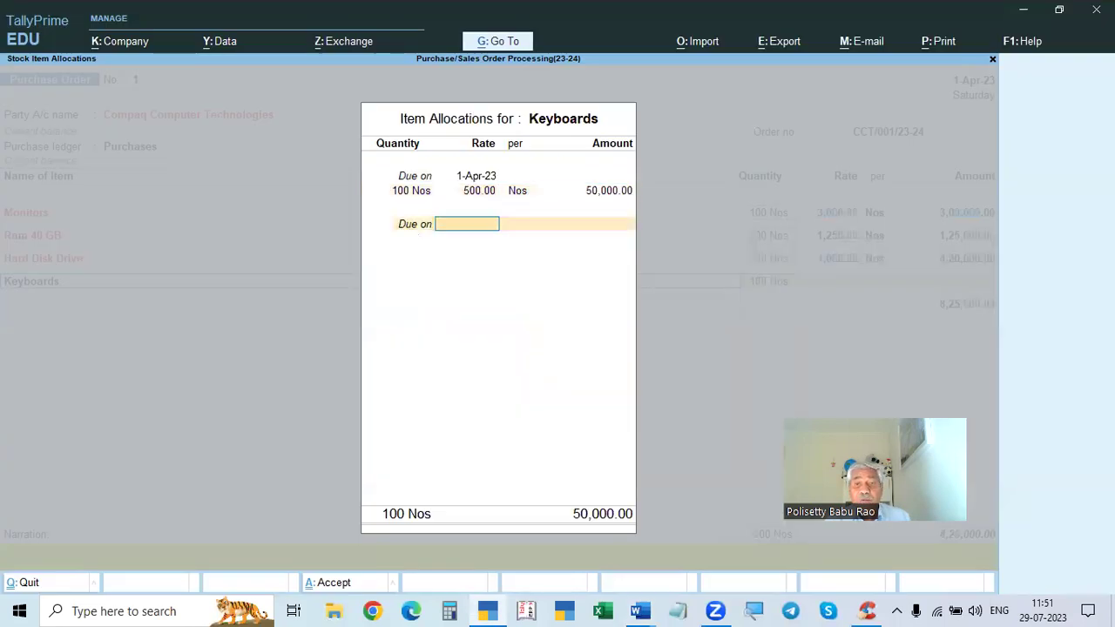
key(Return)
key(Return)
- Add Dell Mouse with 100 Nos at a rate of 750 each, due on 1-Apr-23, and end the item list
key(alt+Tab)
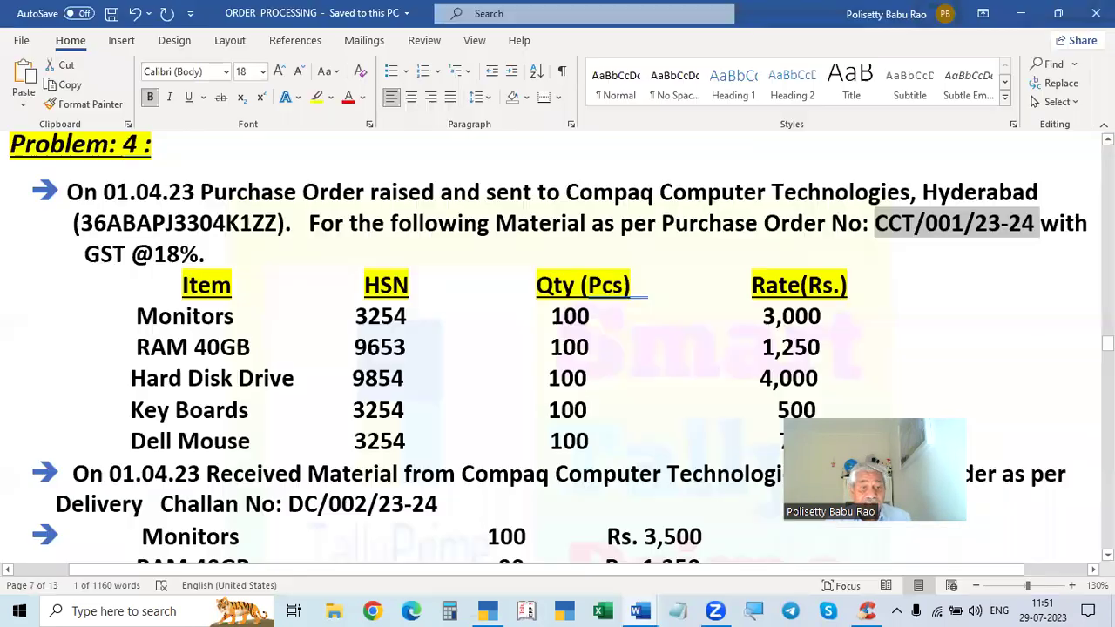
key(alt+Tab)
text(Dell)
key(Return)
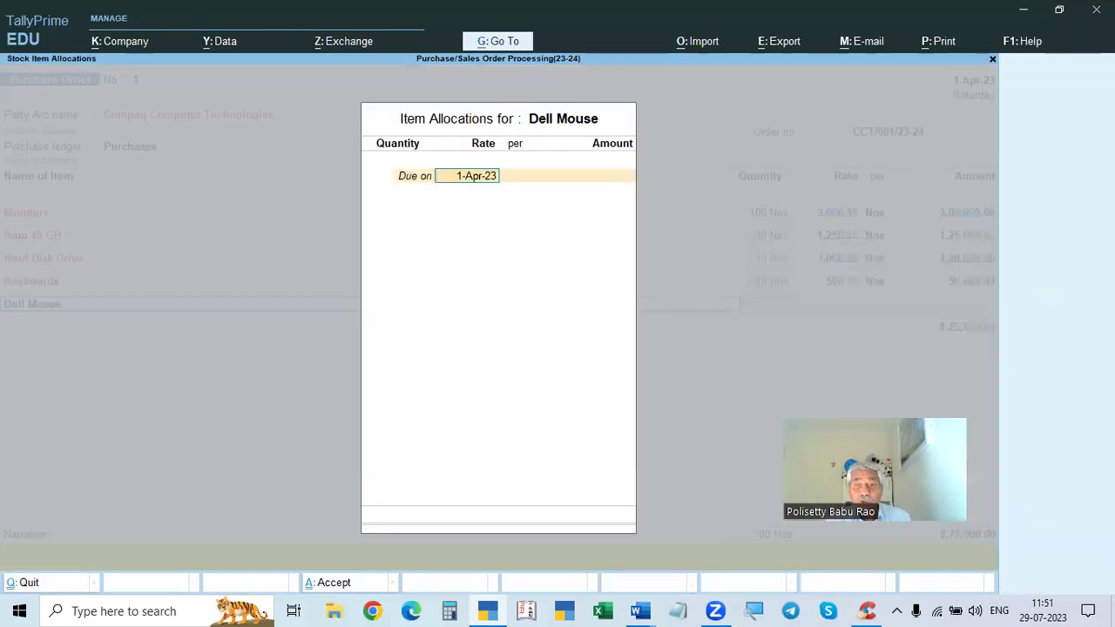
key(Return)
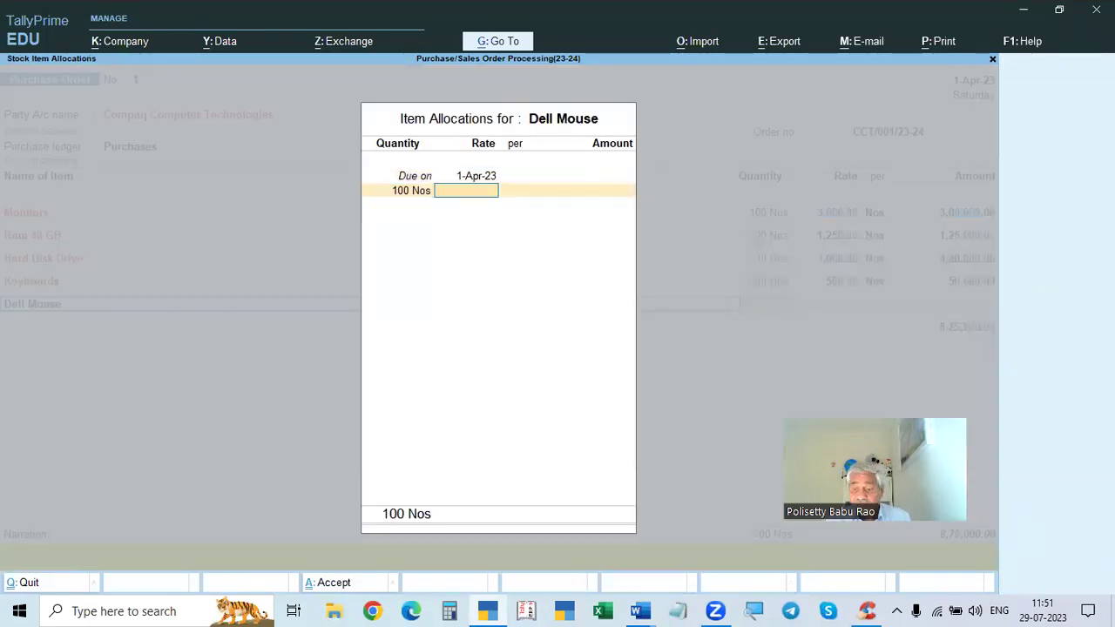
text(750)
key(Return)
key(alt+Tab)
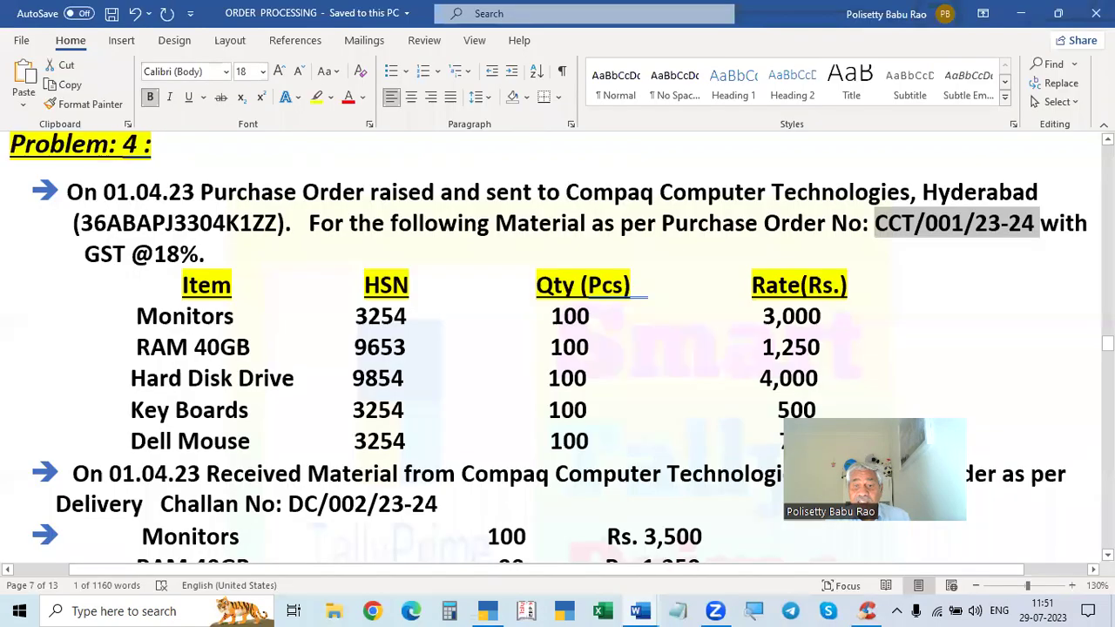
key(alt+Tab)
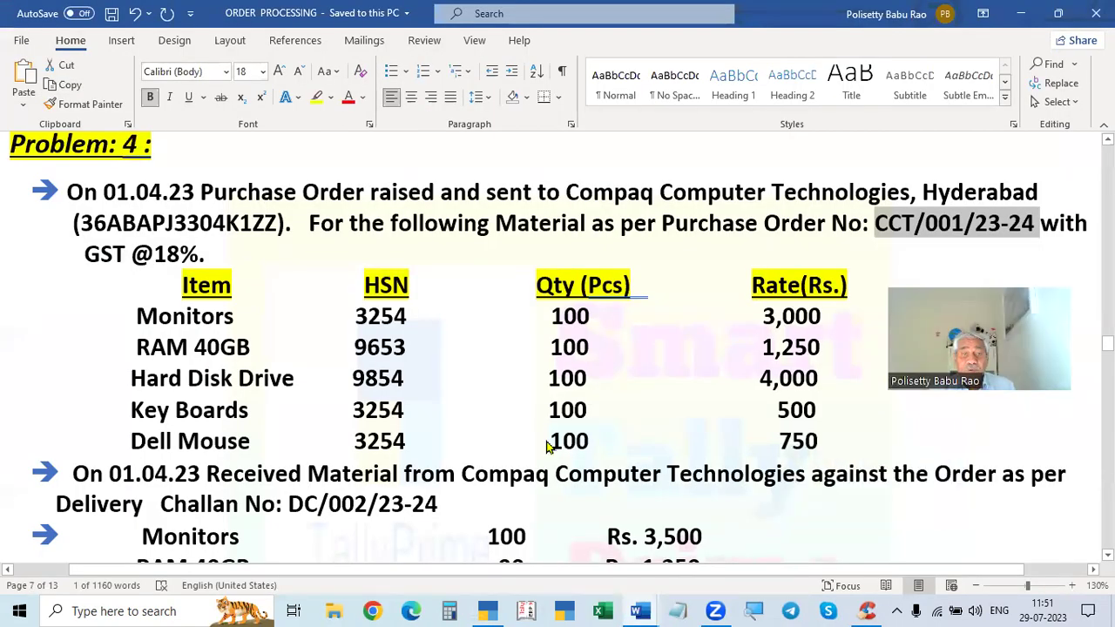
key(alt+Tab)
key(Return)
key(Return)
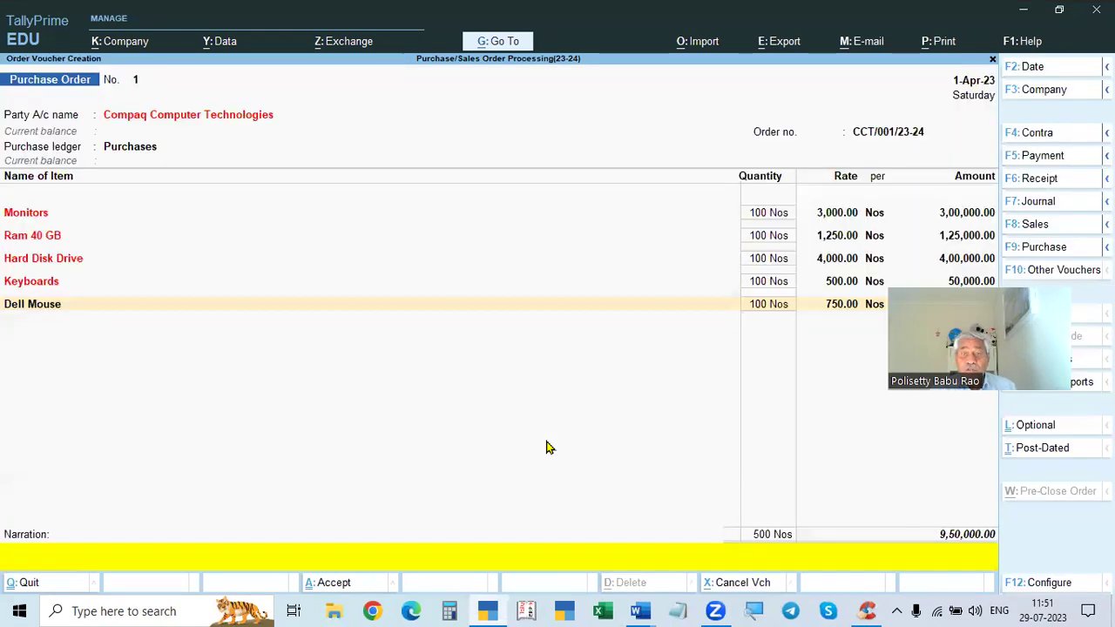
drag(941, 247, 953, 1)
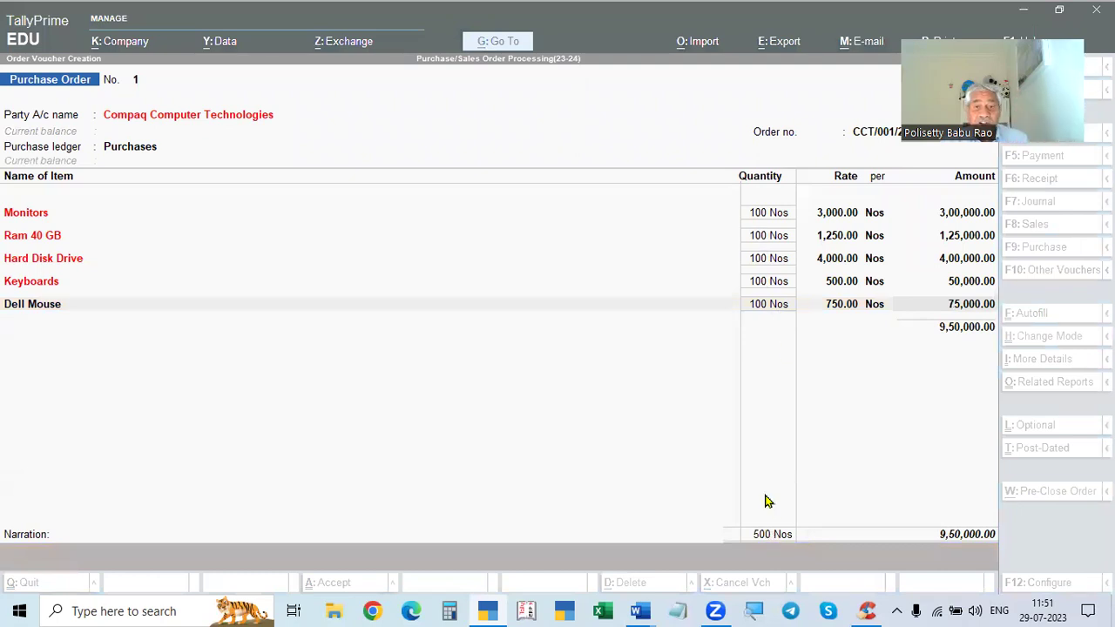
click(805, 408)
key(Return)
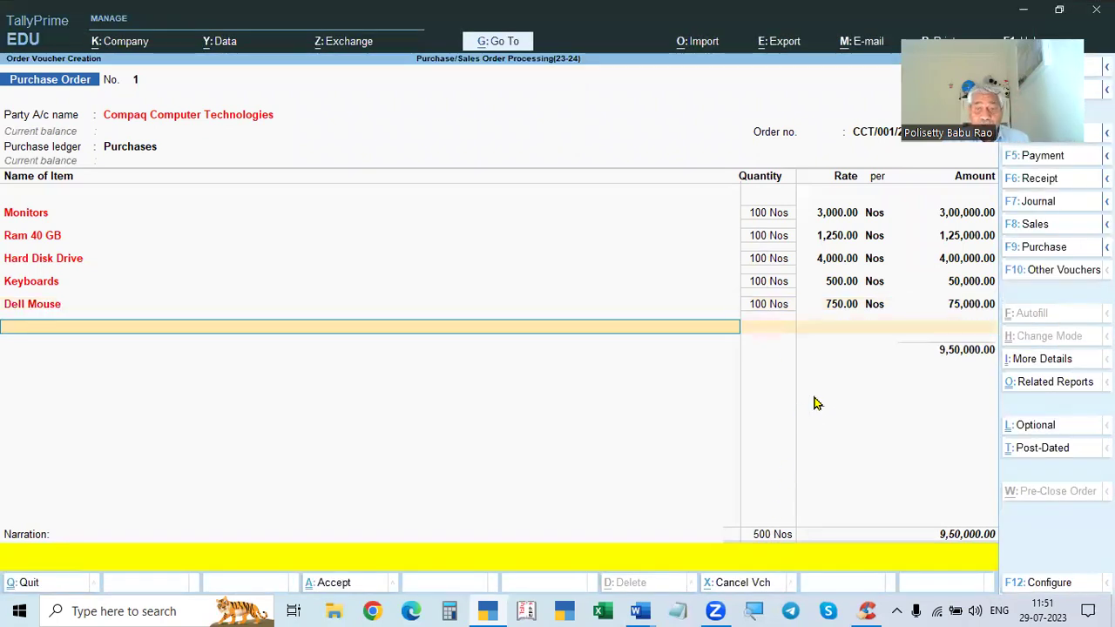
key(Return)
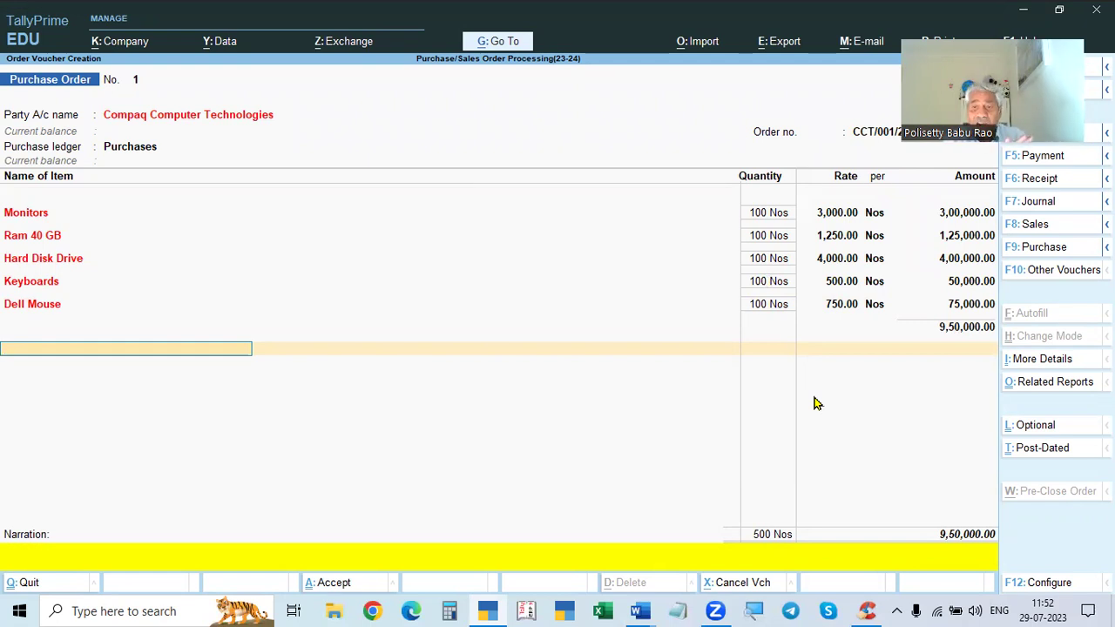
- Clear the rate from the Monitors allocation, keeping 100 Nos due on 1-Apr-23
click(767, 215)
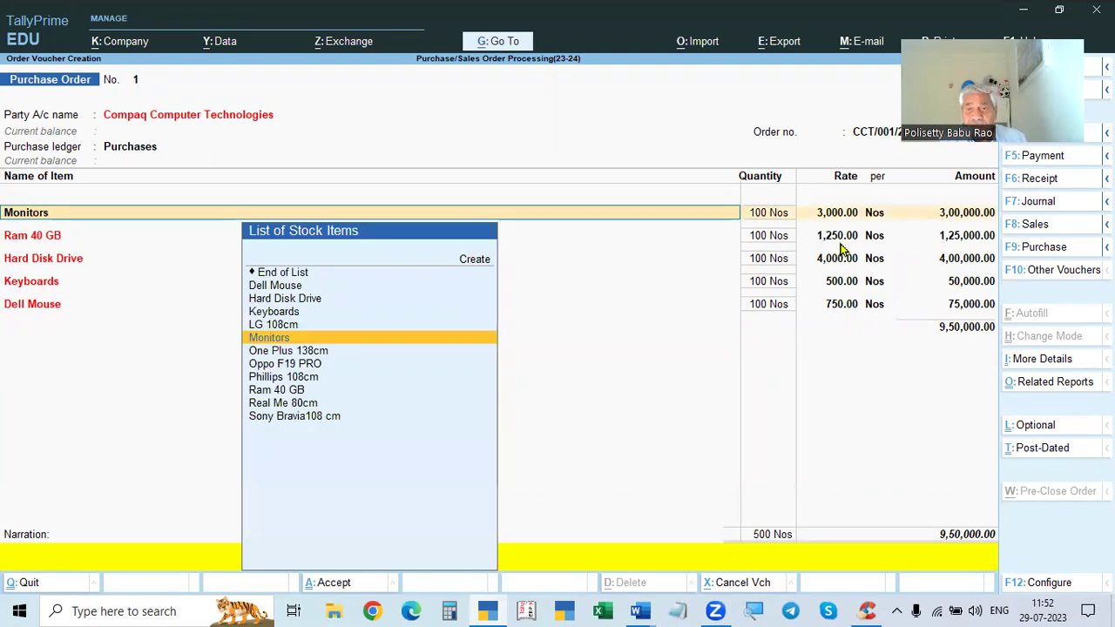
click(974, 306)
key(Return)
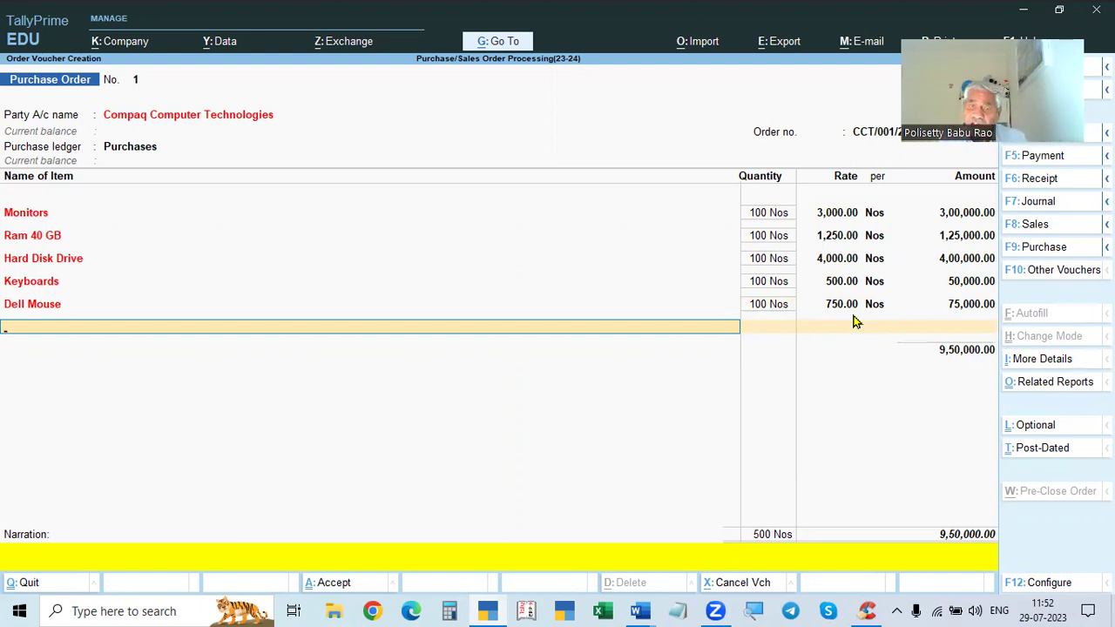
click(770, 216)
key(Return)
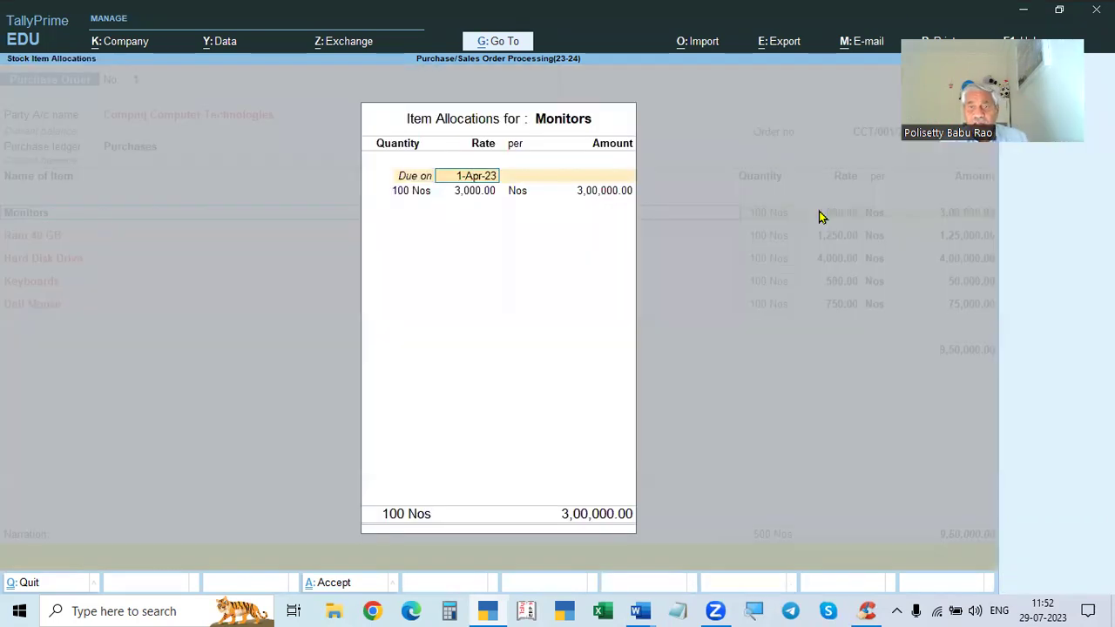
key(Return)
key(BackSpace)
key(Return)
key(Return)
key(Return)
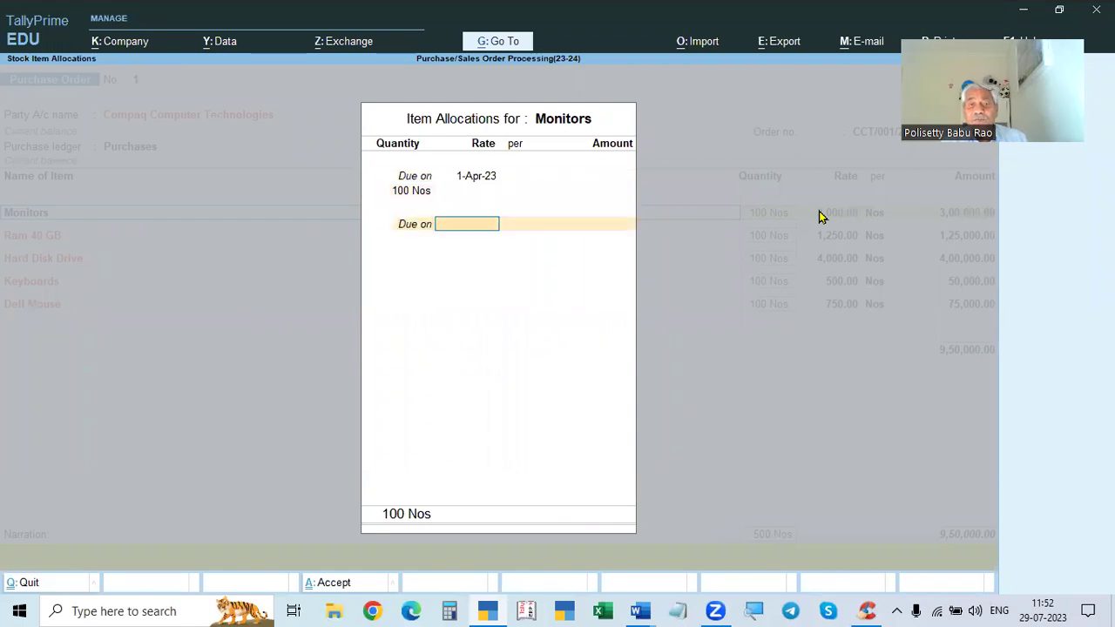
key(Return)
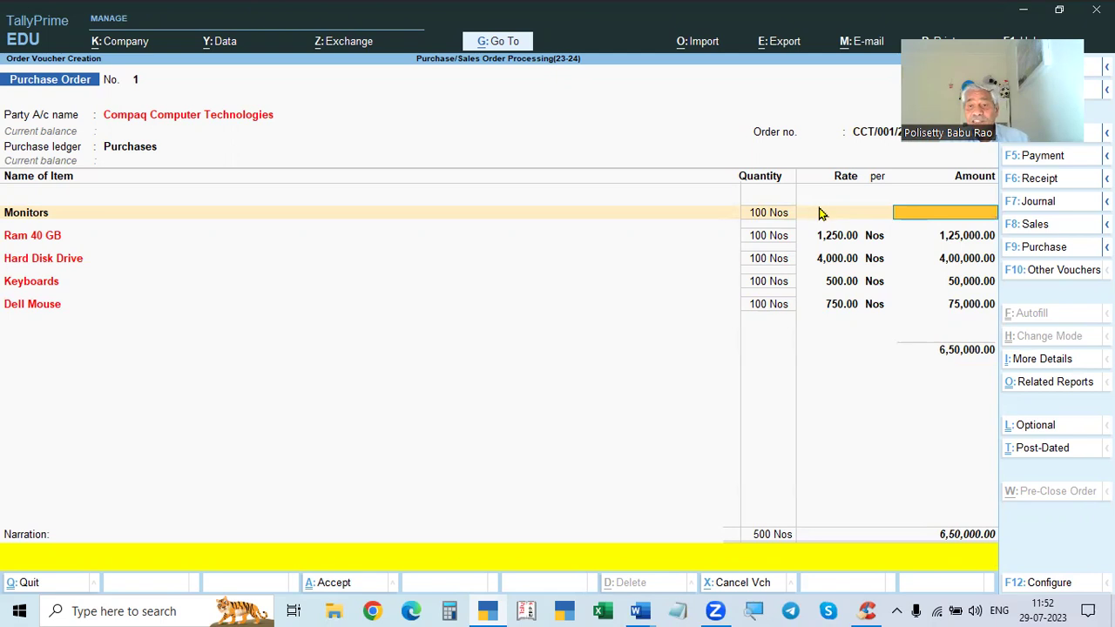
- Reopen the Monitors allocation and set its rate to 3,000 for 100 Nos, checking it against Problem 4
key(BackSpace)
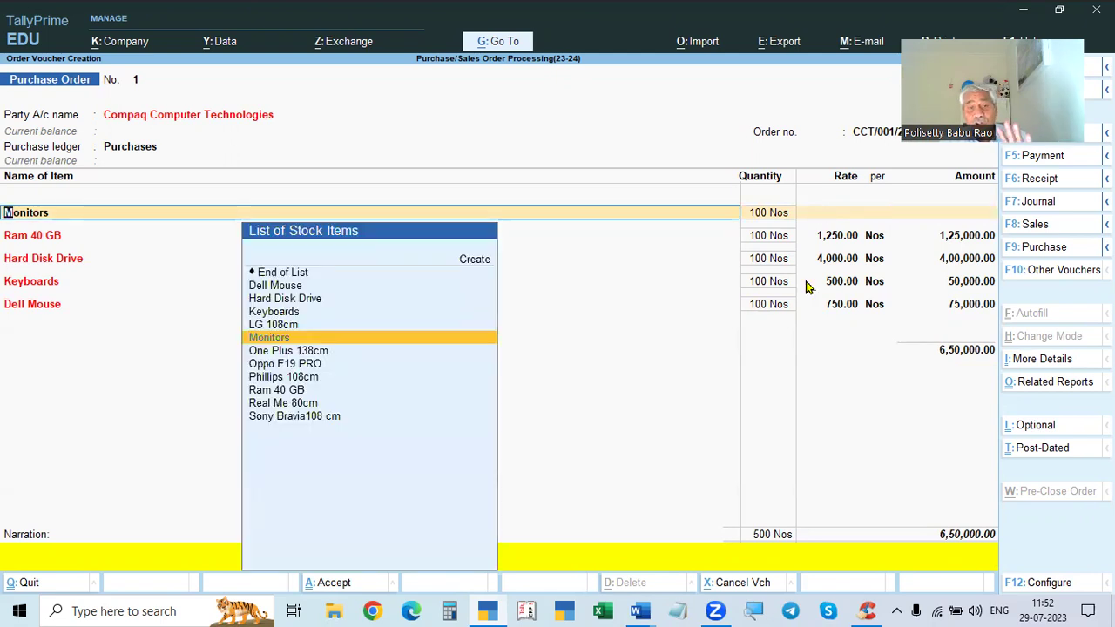
key(Return)
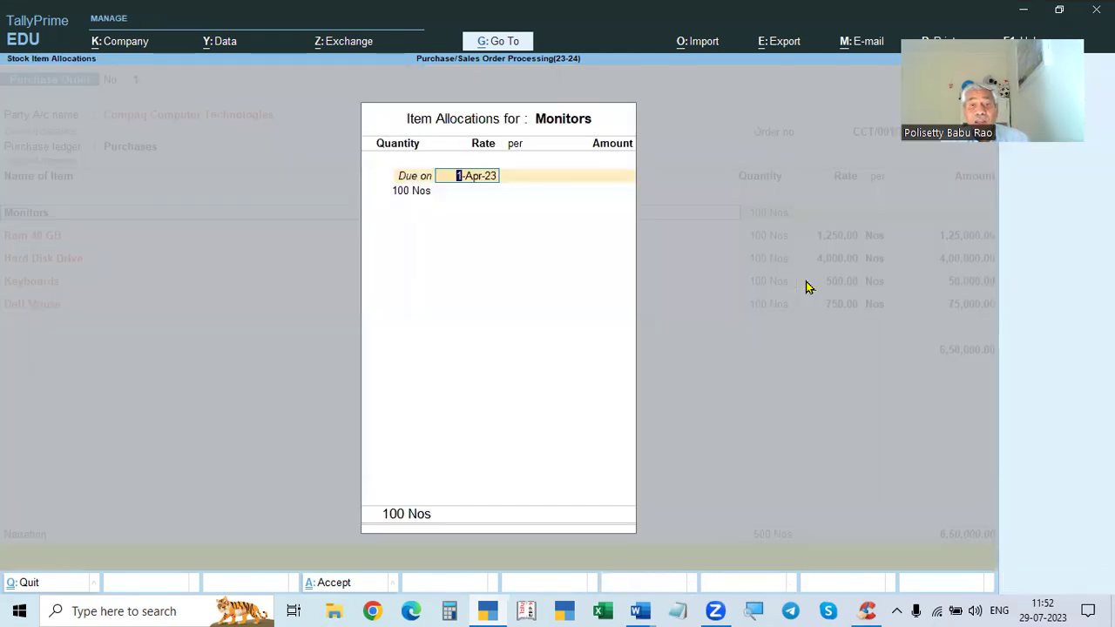
key(Return)
key(Return)
key(Return)
key(Return)
key(Return)
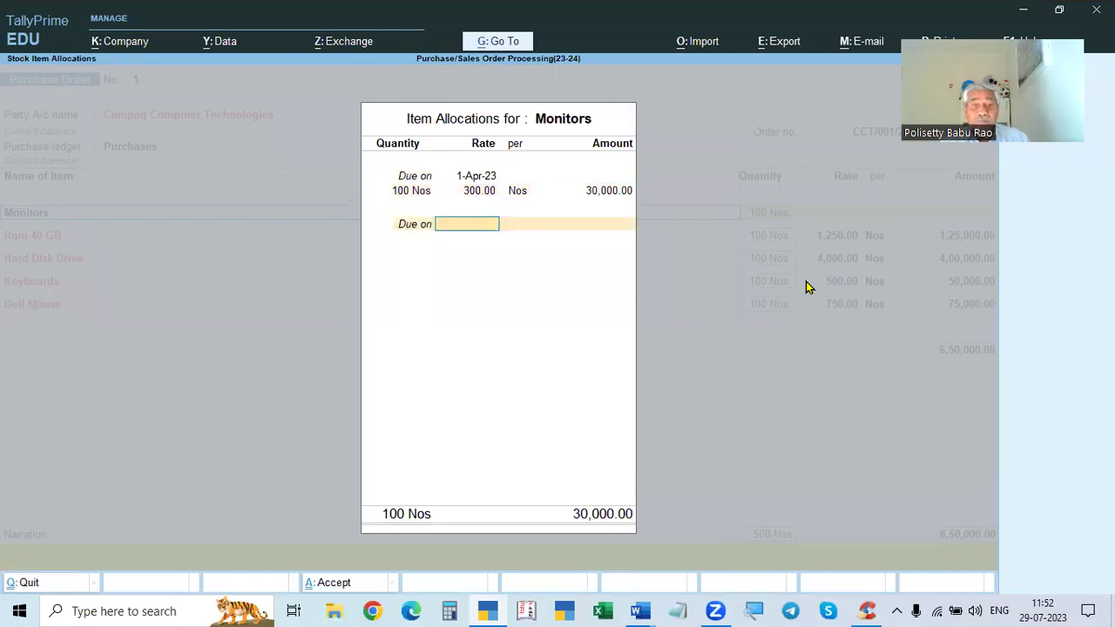
key(BackSpace)
key(BackSpace)
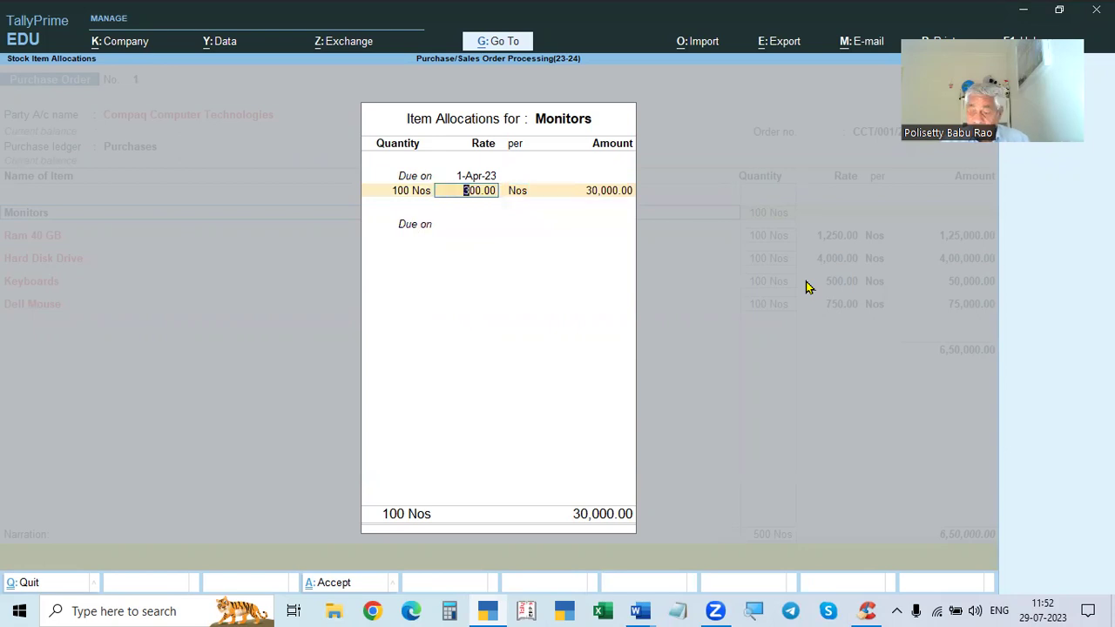
text(3000)
key(Return)
key(Return)
key(Return)
key(Return)
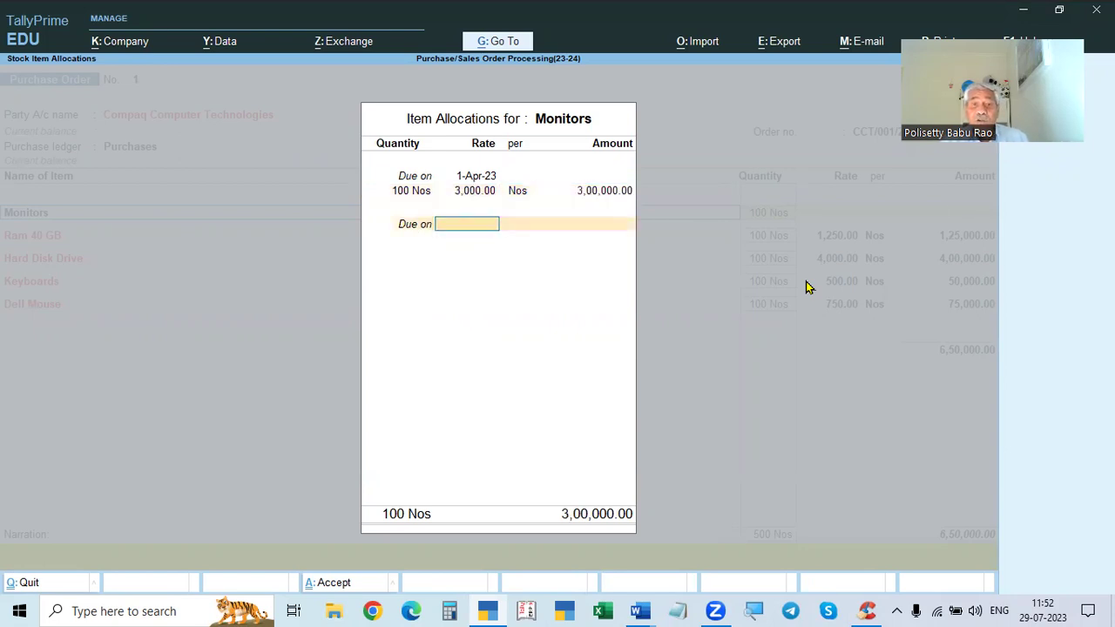
key(alt+Tab)
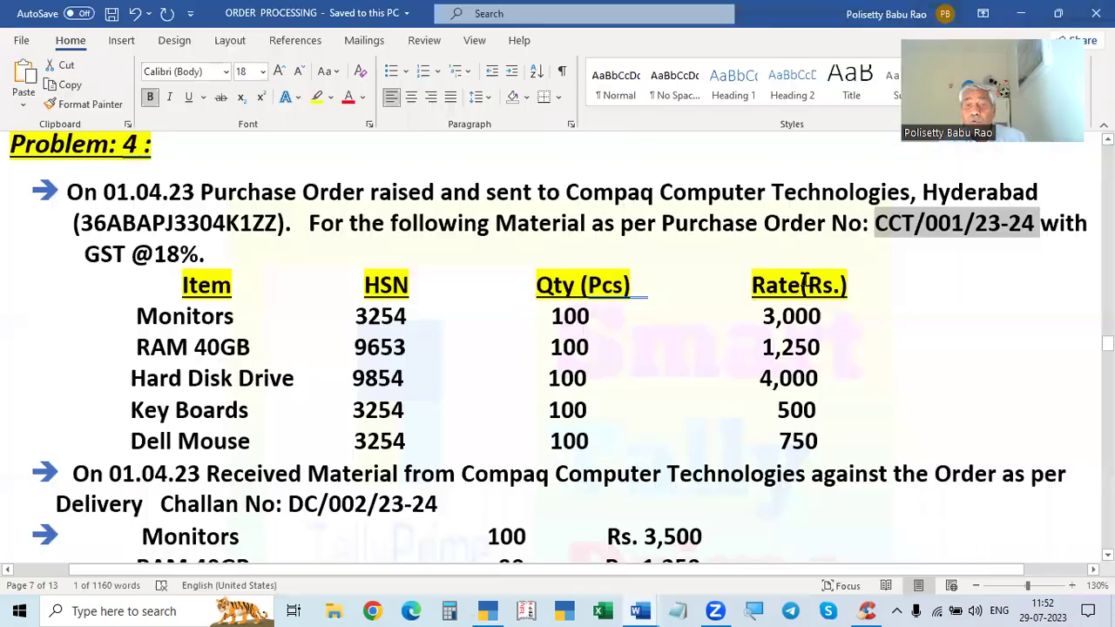
key(alt+Tab)
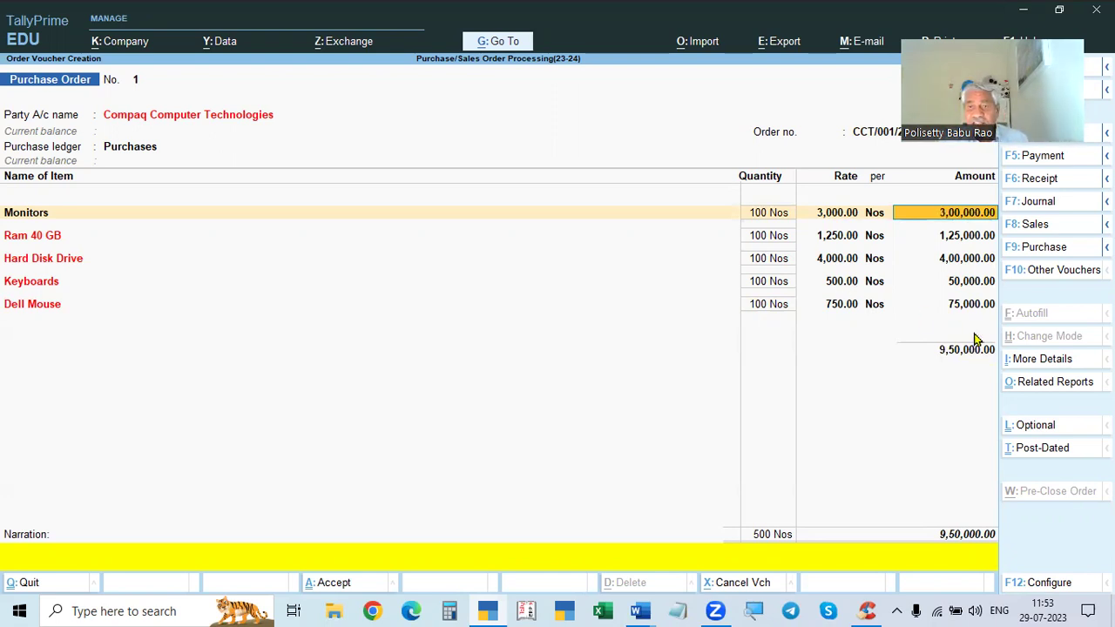
- End the item list without additional ledgers or a narration, and accept the purchase order
key(ctrl+a)
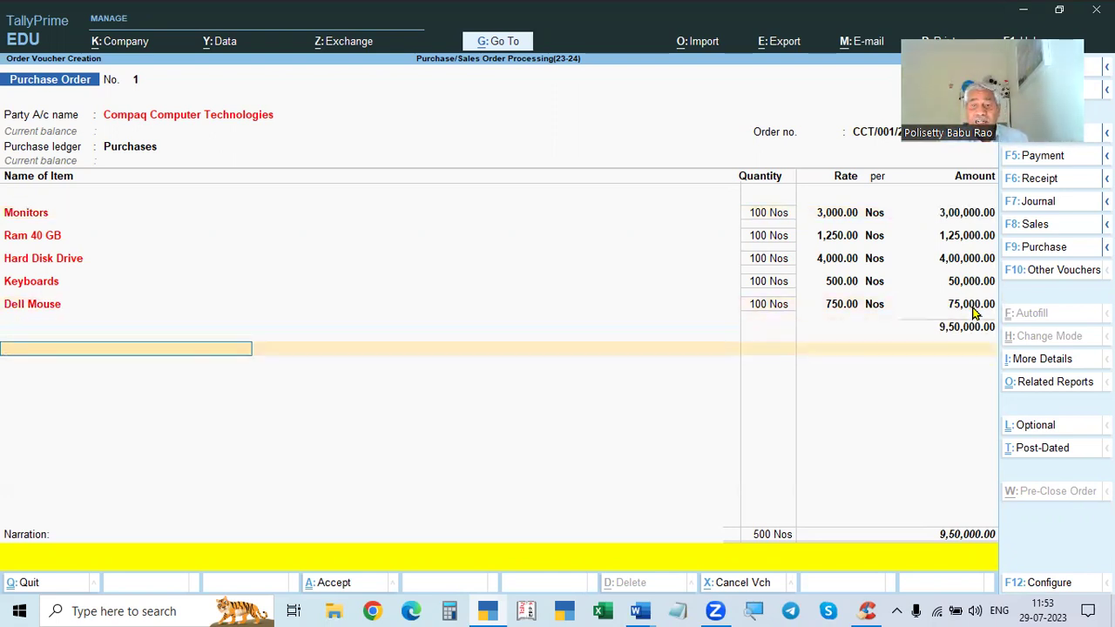
key(Return)
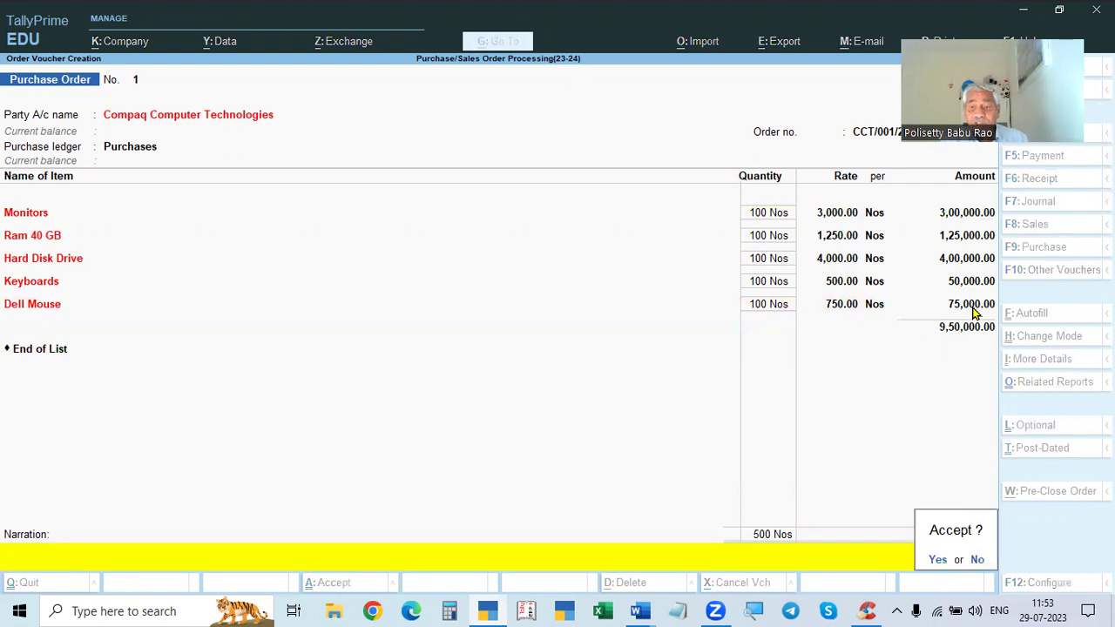
key(Return)
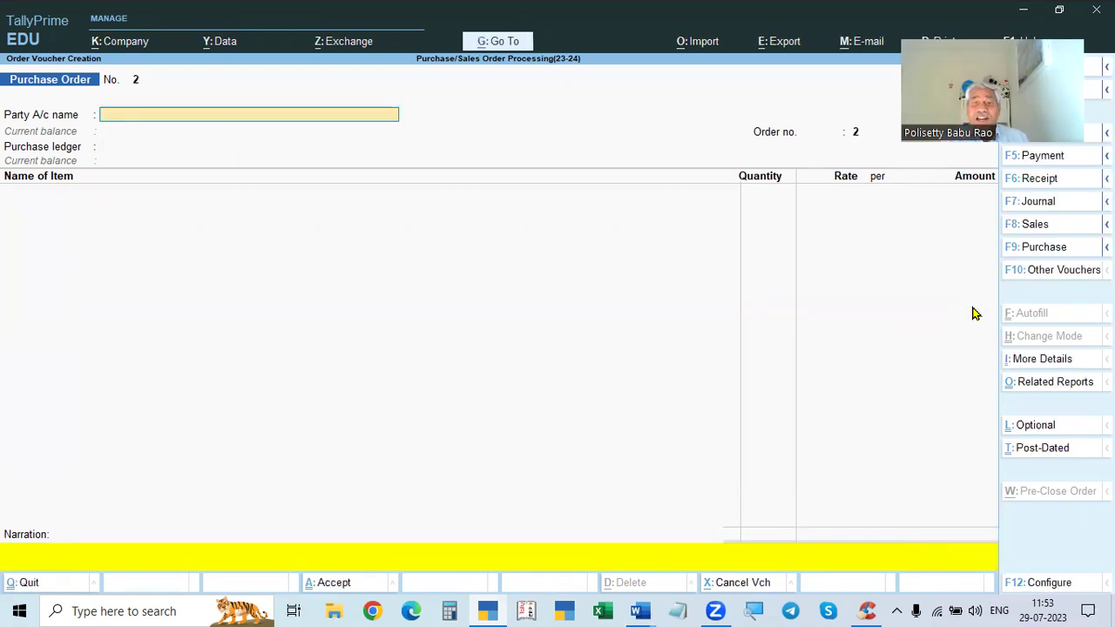
- Compare the saved purchase order with Problem 4's item list, and return to the blank purchase order
key(alt+Tab)
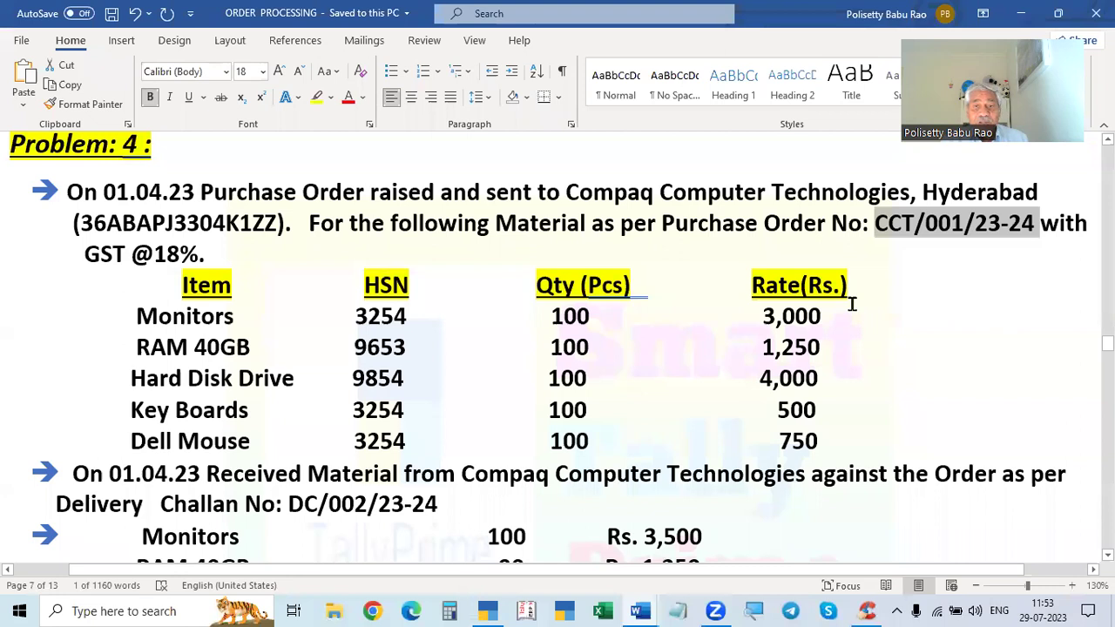
key(alt+Tab)
key(Page_Up)
key(Page_Down)
key(Page_Up)
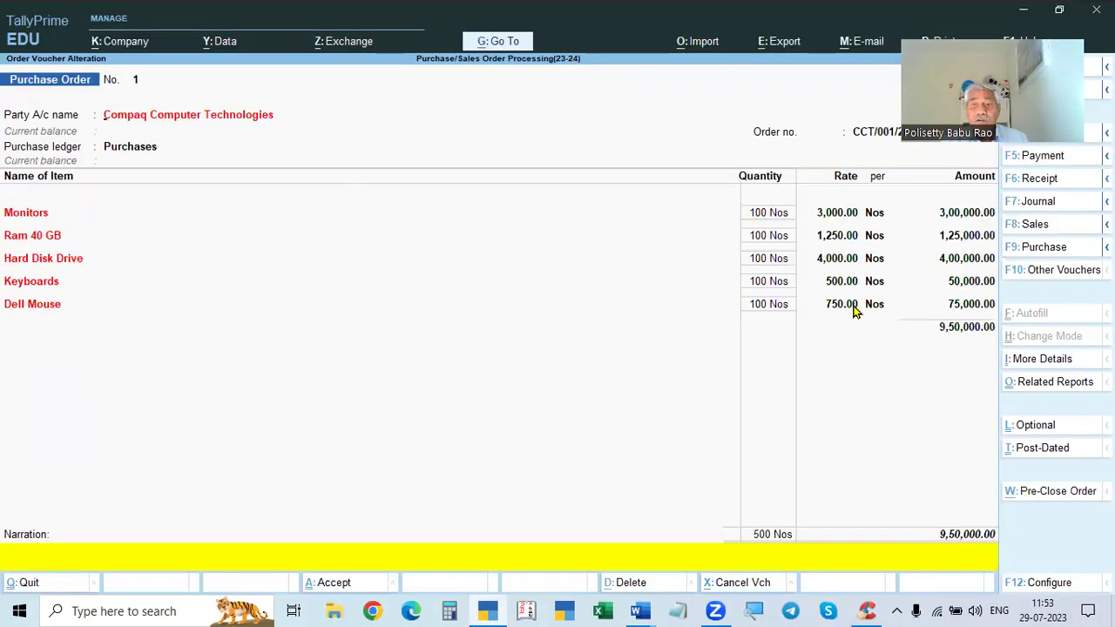
key(Page_Down)
- In the ORDER PROCESSING Word document, remove the extra space before "Challan No" and save the document
key(alt+Tab)
scroll(852, 301, down, 3)
scroll(499, 364, down, 1)
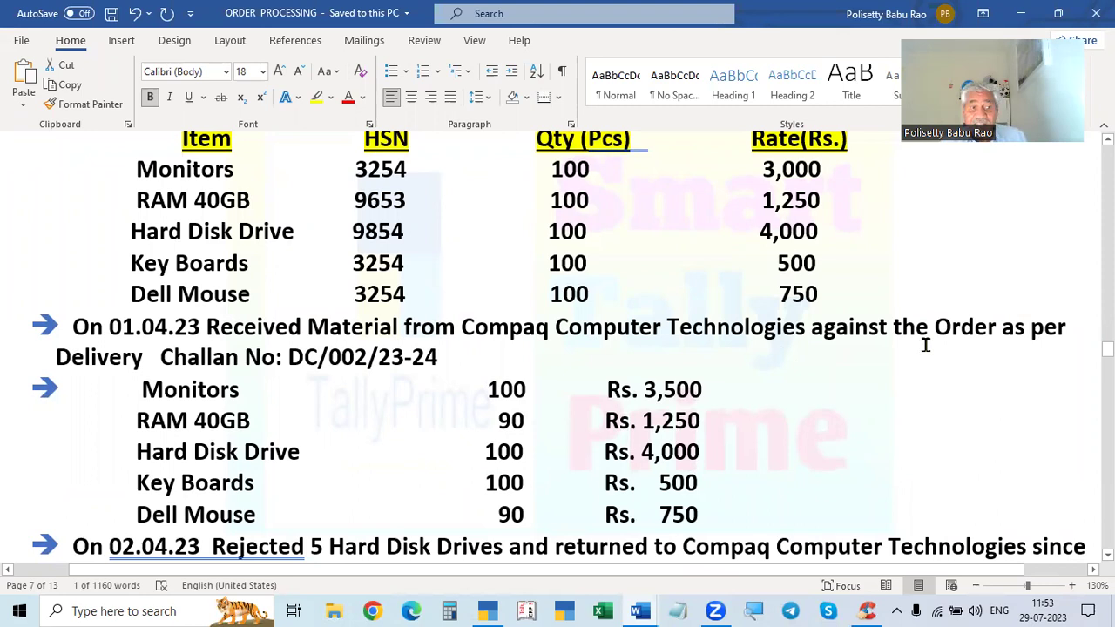
click(155, 356)
key(BackSpace)
key(ctrl+s)
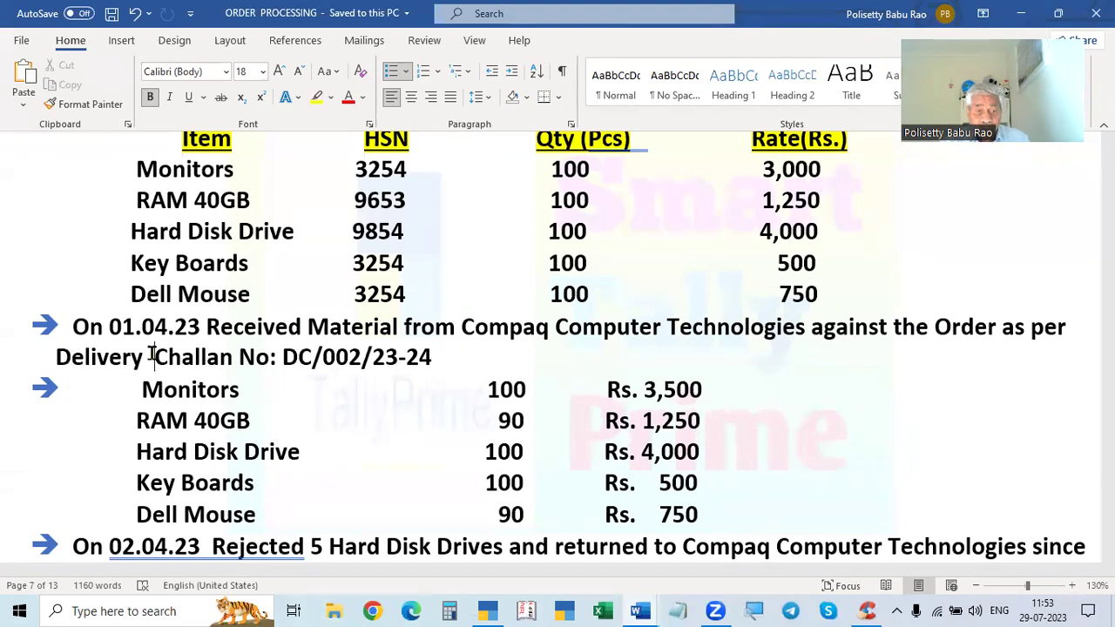
- Compare the quantities received with those ordered in Problem 4, then switch to TallyPrime and list the voucher types for a change
scroll(178, 388, down, 1)
scroll(501, 348, up, 3)
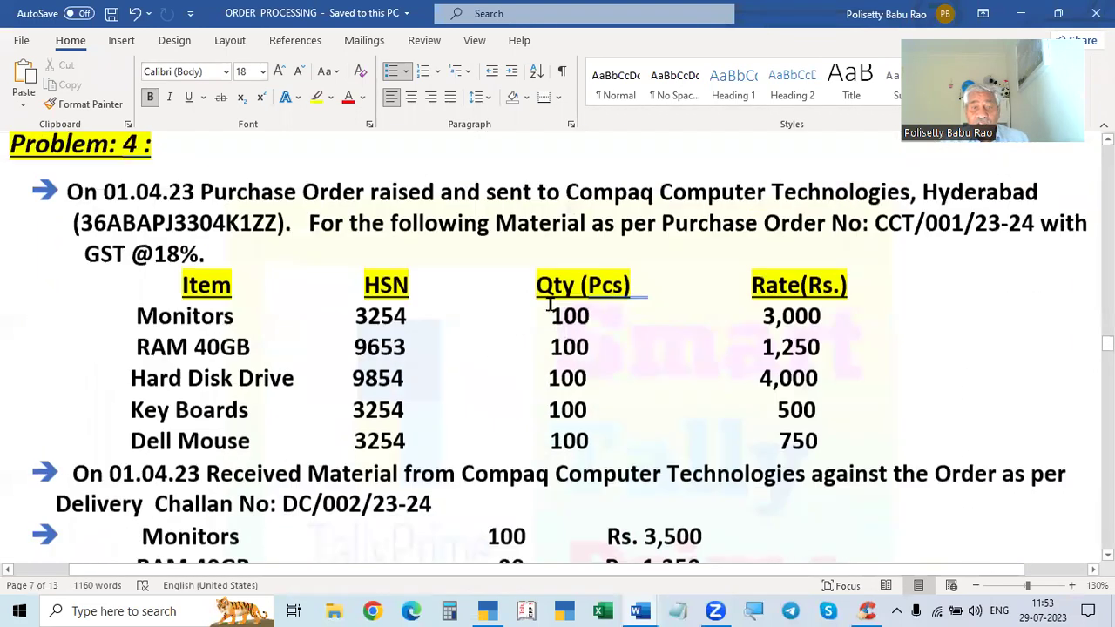
scroll(542, 440, down, 2)
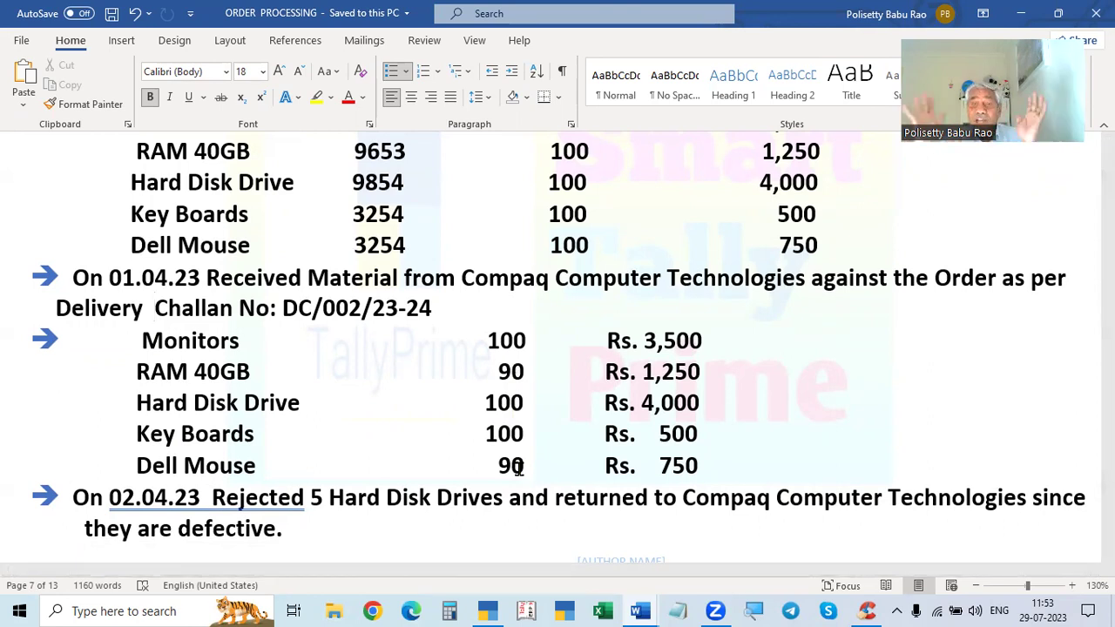
scroll(518, 468, up, 3)
scroll(519, 468, down, 1)
key(alt+Tab)
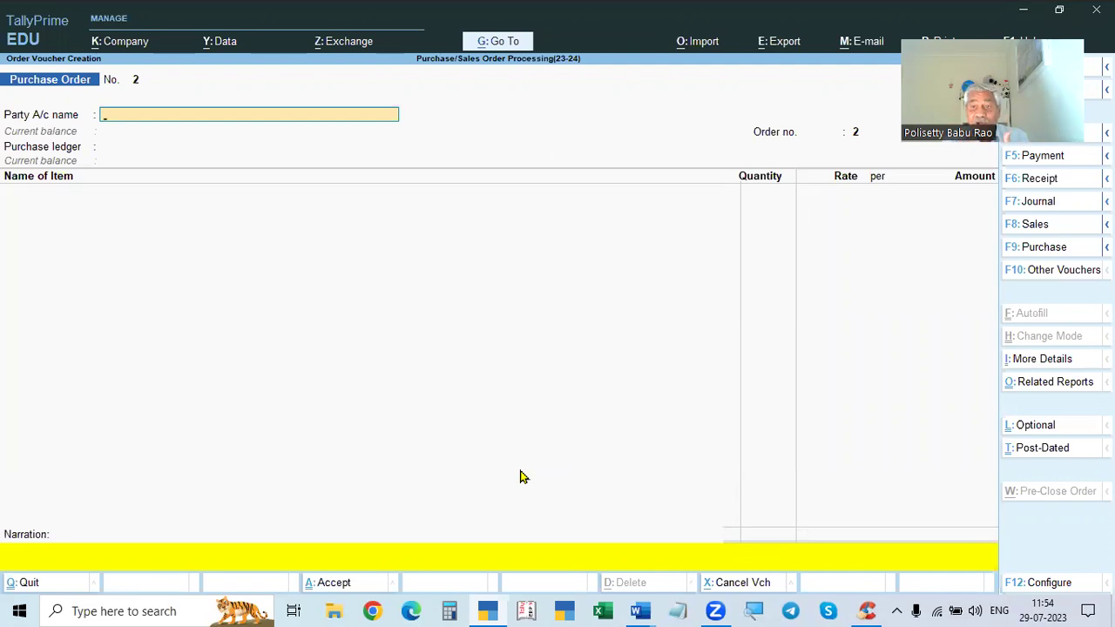
click(1048, 274)
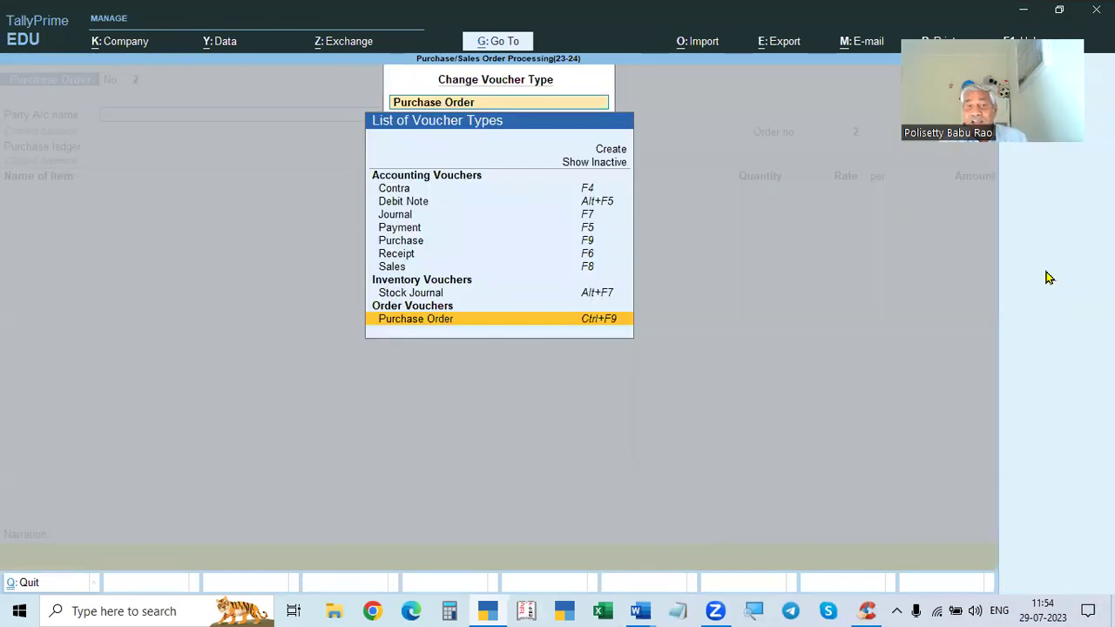
click(601, 155)
key(Escape)
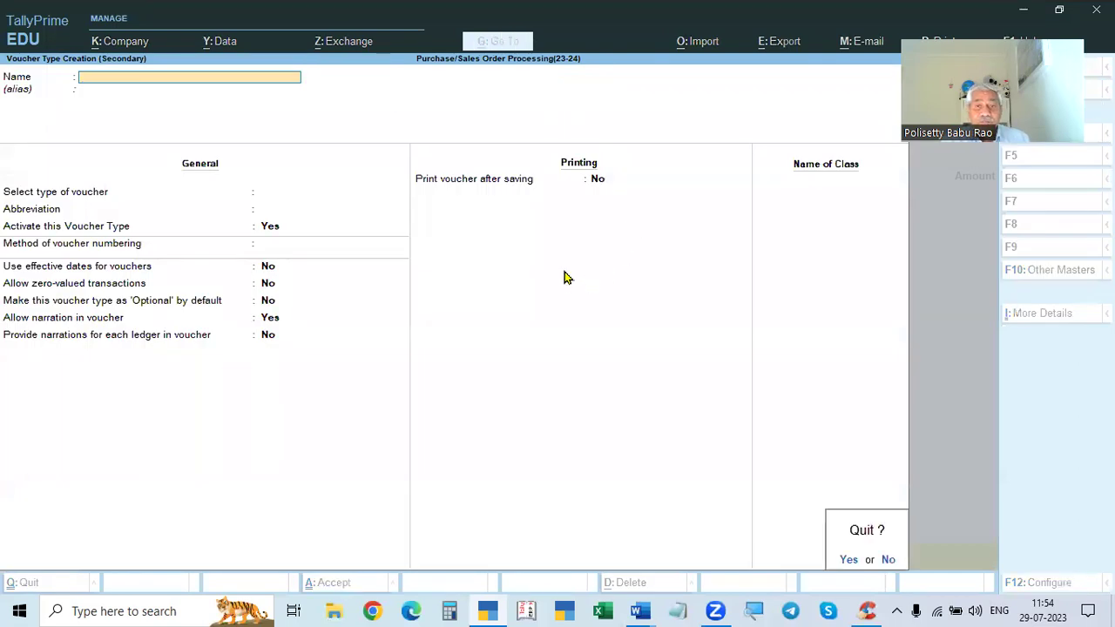
key(y)
- Show the inactive voucher types, and activate and open the Receipt Note voucher type
click(606, 166)
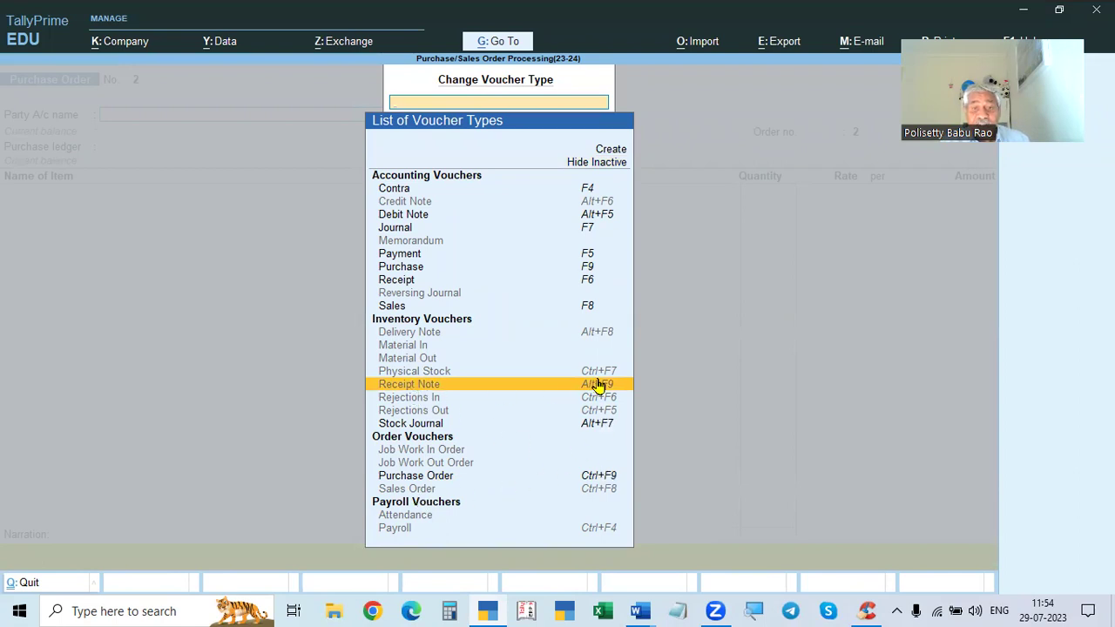
key(Return)
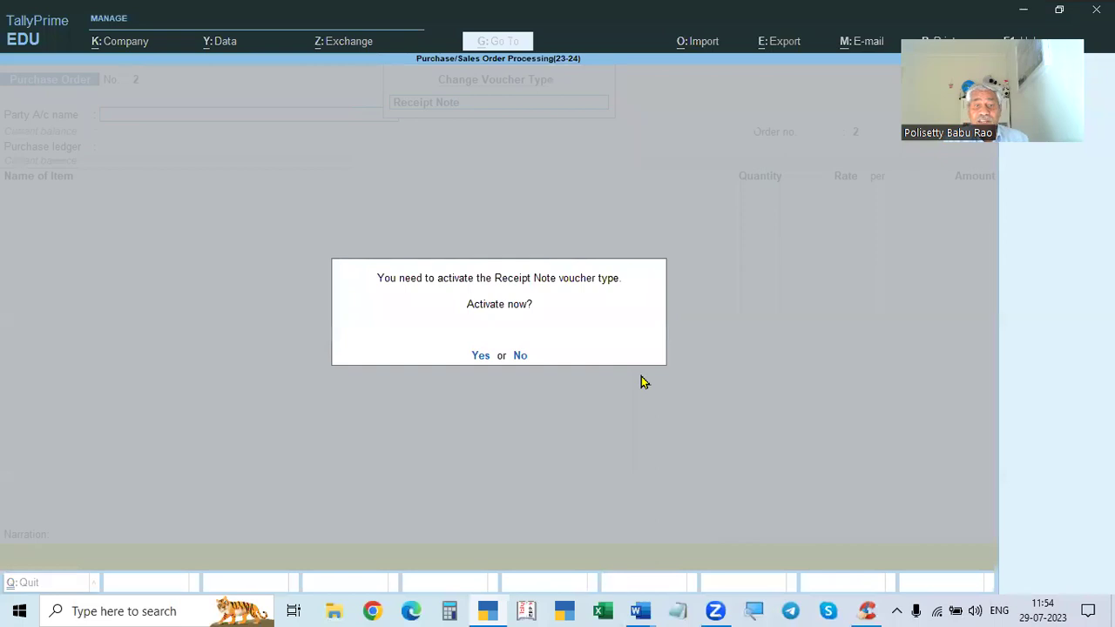
click(480, 356)
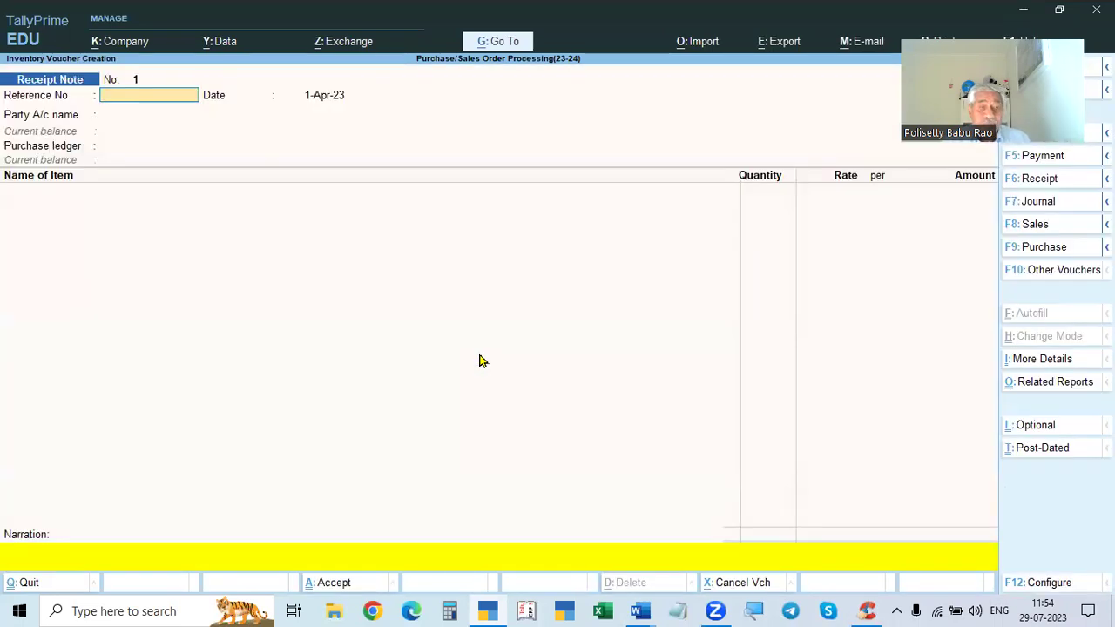
- Copy the delivery challan number DC/002/23-24 from Problem 4 in the ORDER PROCESSING Word document
key(alt+Tab)
scroll(466, 364, down, 1)
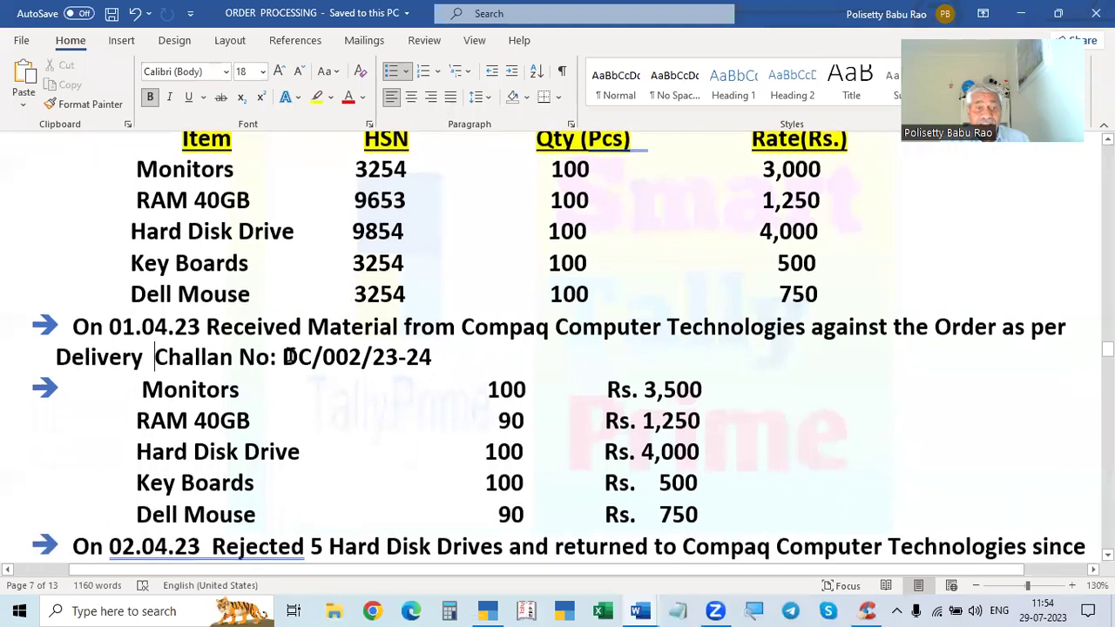
key(alt+Tab)
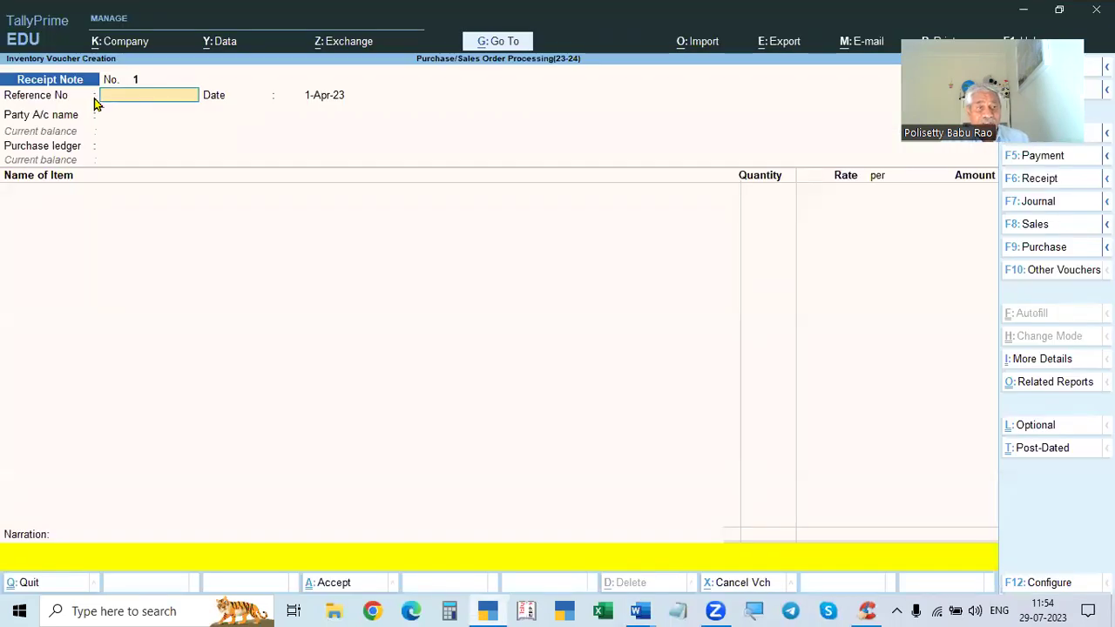
key(alt+Tab)
drag(281, 365, 449, 365)
key(ctrl+c)
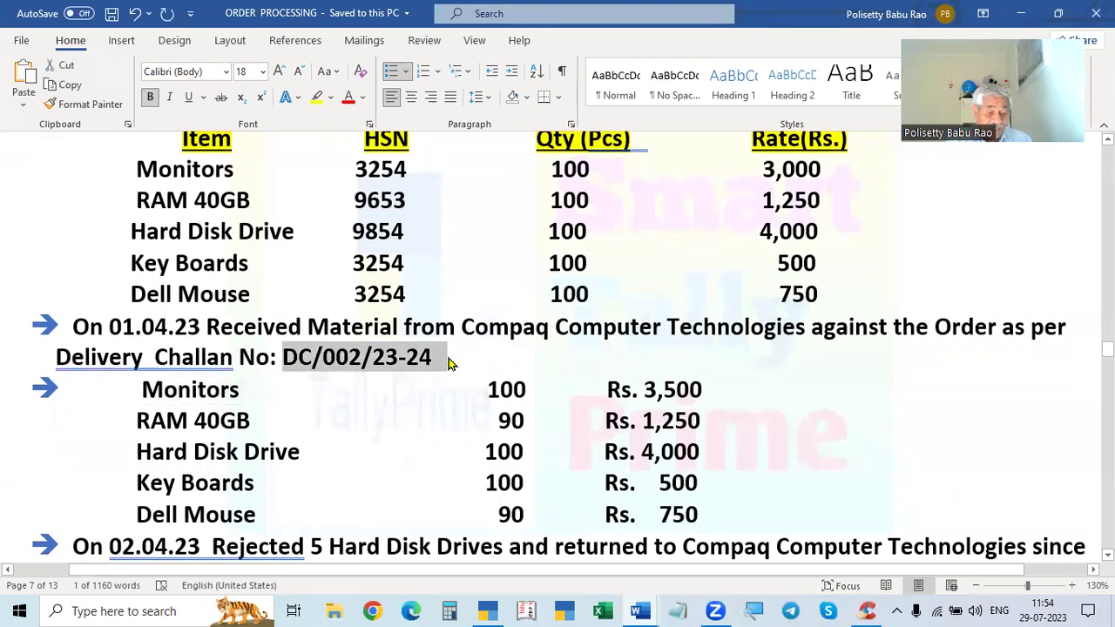
- In TallyPrime, enter the copied DC/002/23-24 as the receipt note's reference number and choose Compaq Computer Technologies as the party
key(alt+Tab)
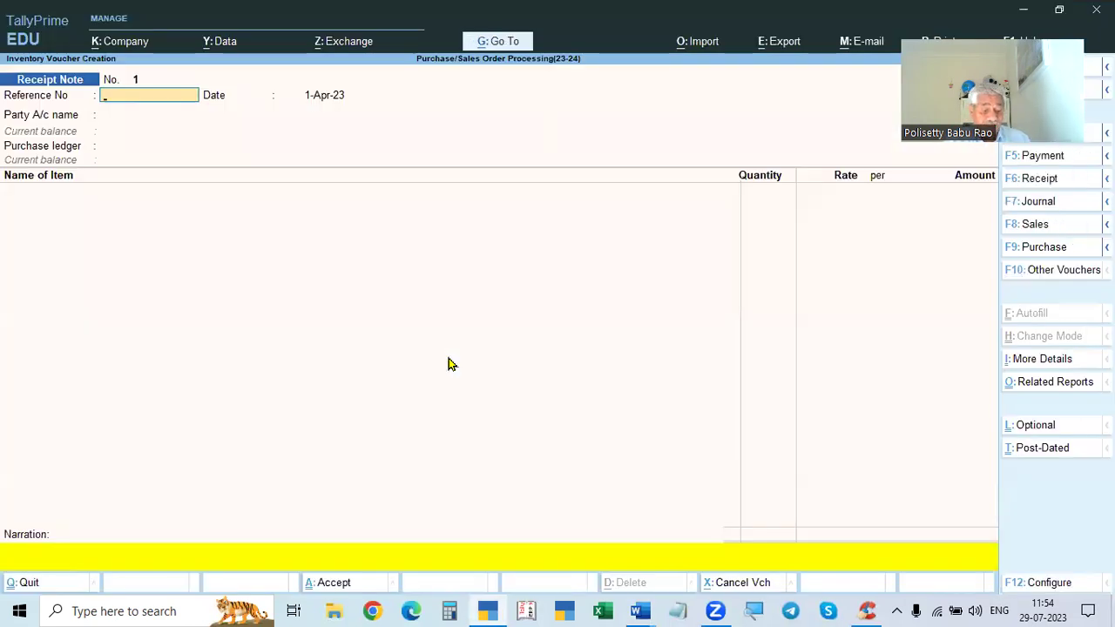
key(ctrl+alt+v)
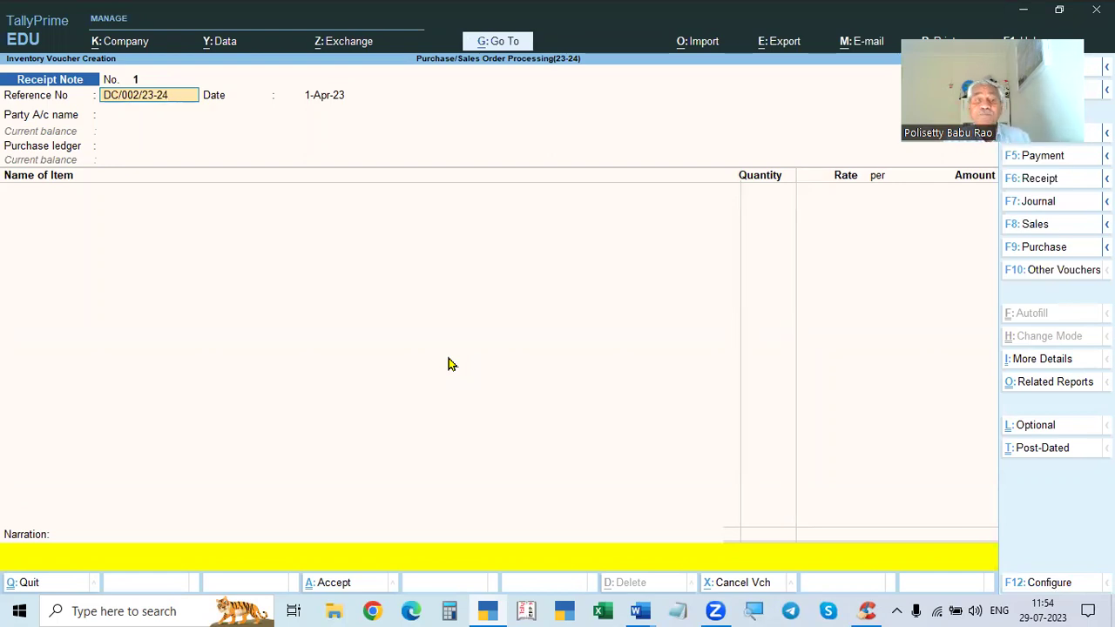
key(Return)
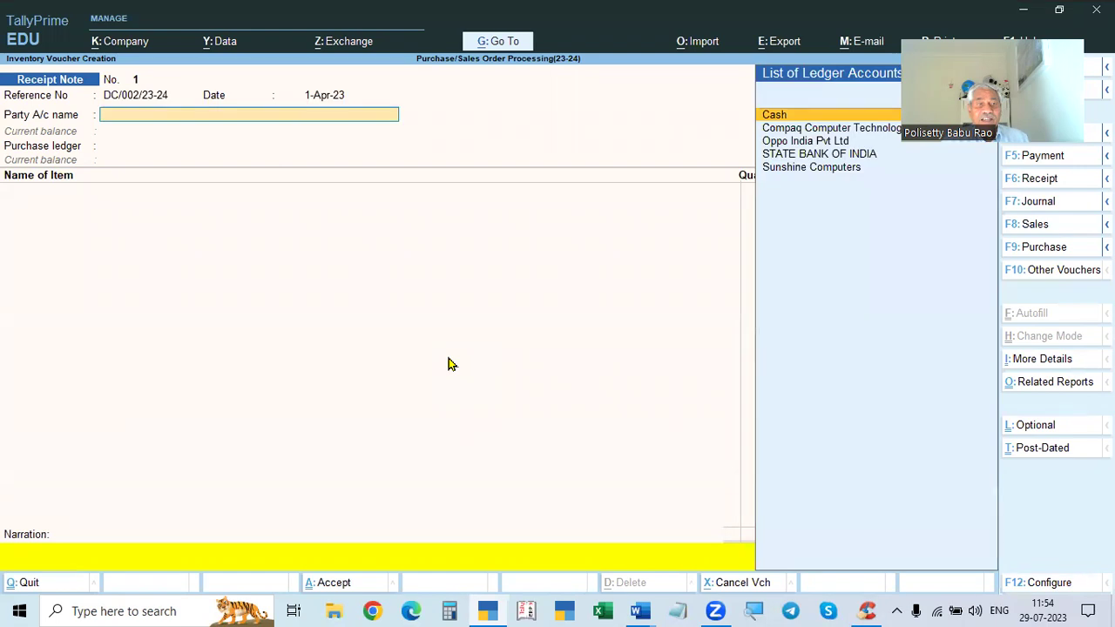
key(alt+Tab)
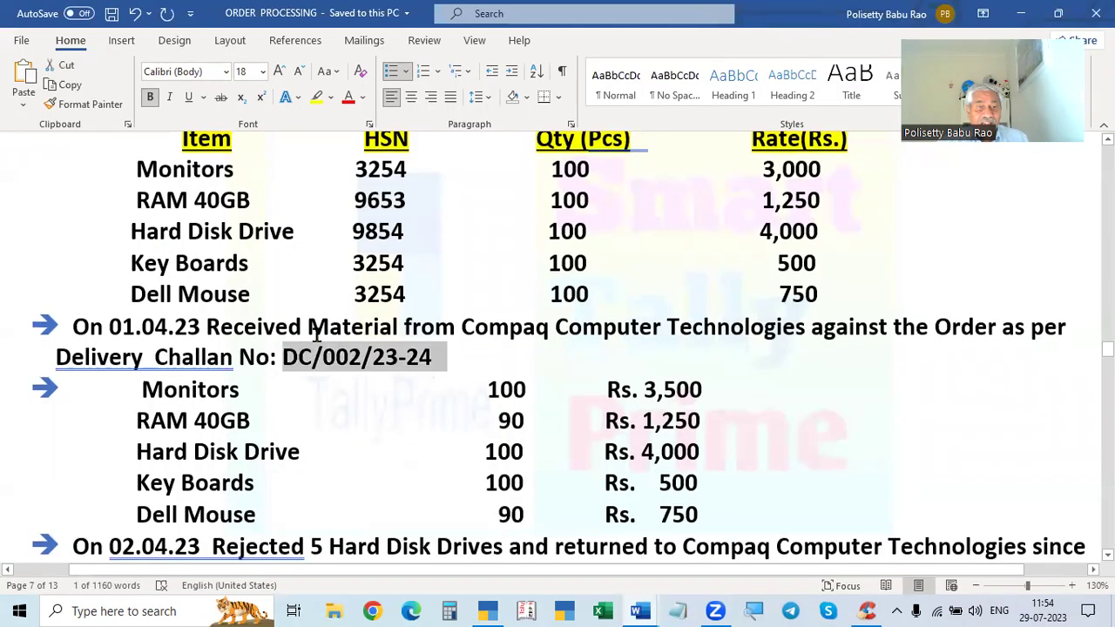
key(alt+Tab)
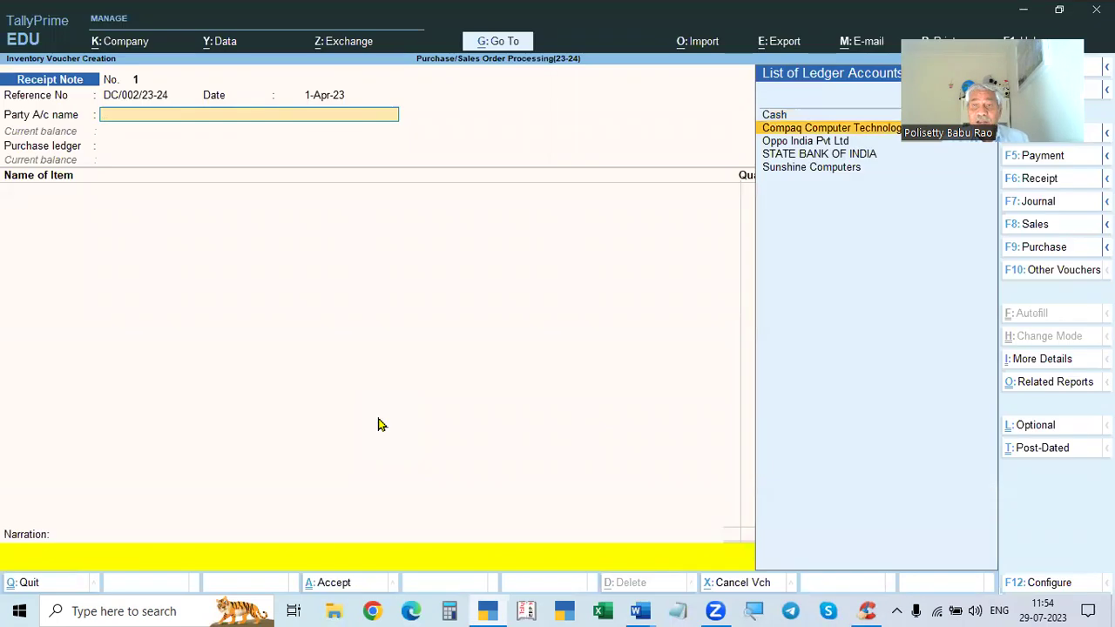
key(Return)
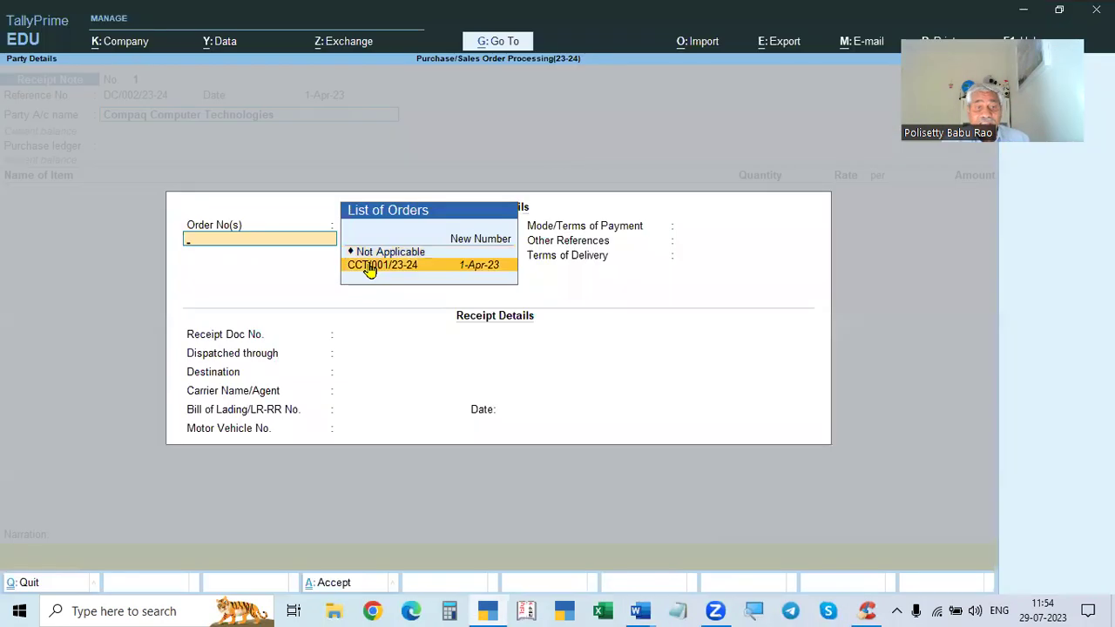
- Link the receipt note to order CCT/001/23-24 and accept the order, receipt and party details
click(369, 265)
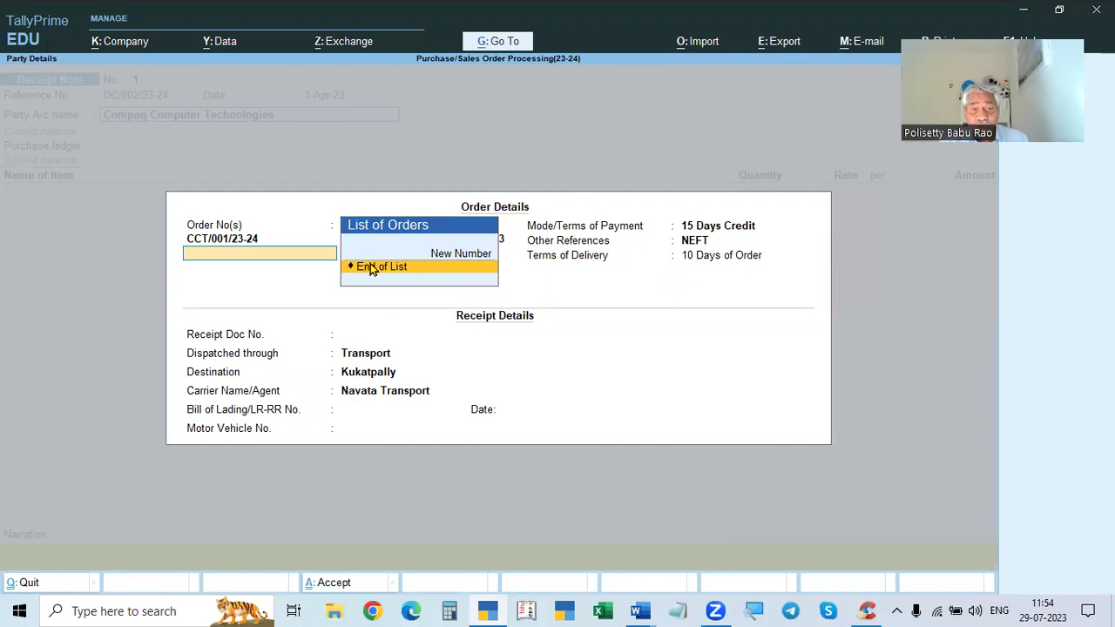
click(369, 267)
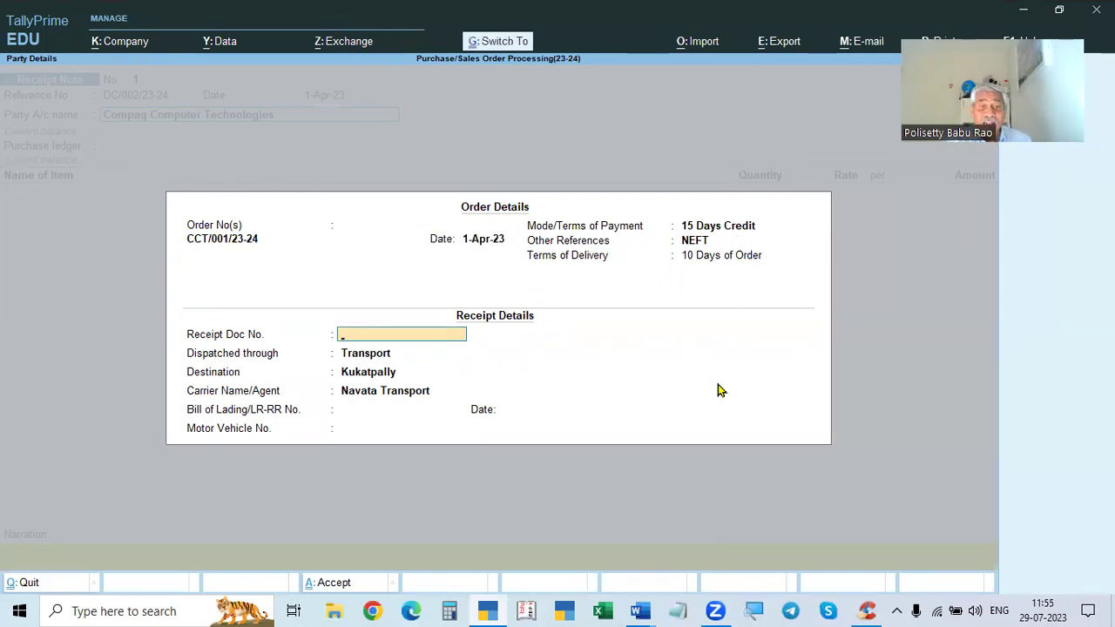
key(ctrl+a)
key(ctrl+a)
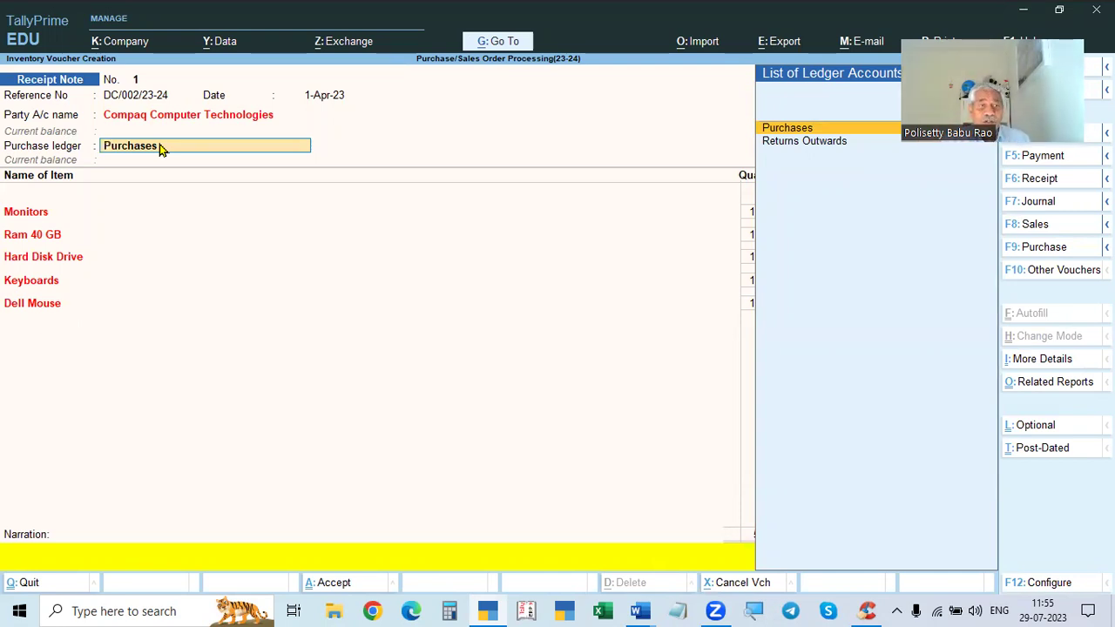
- Leave the receipt note unsaved, view the Stock Summary report, and return to the Gateway of Tally
key(Escape)
key(Escape)
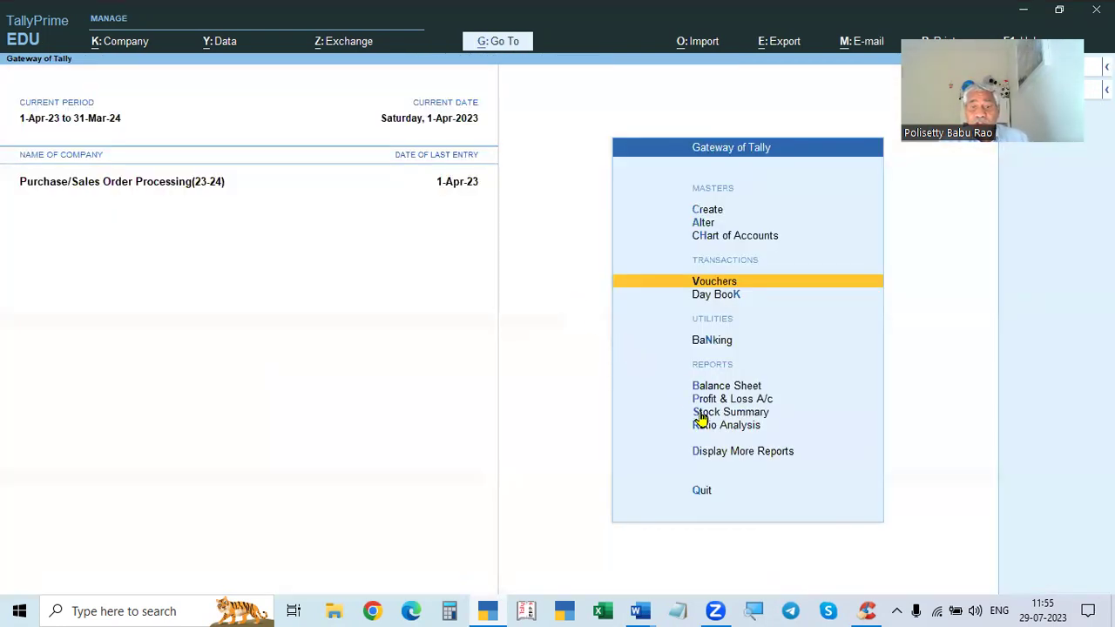
click(745, 415)
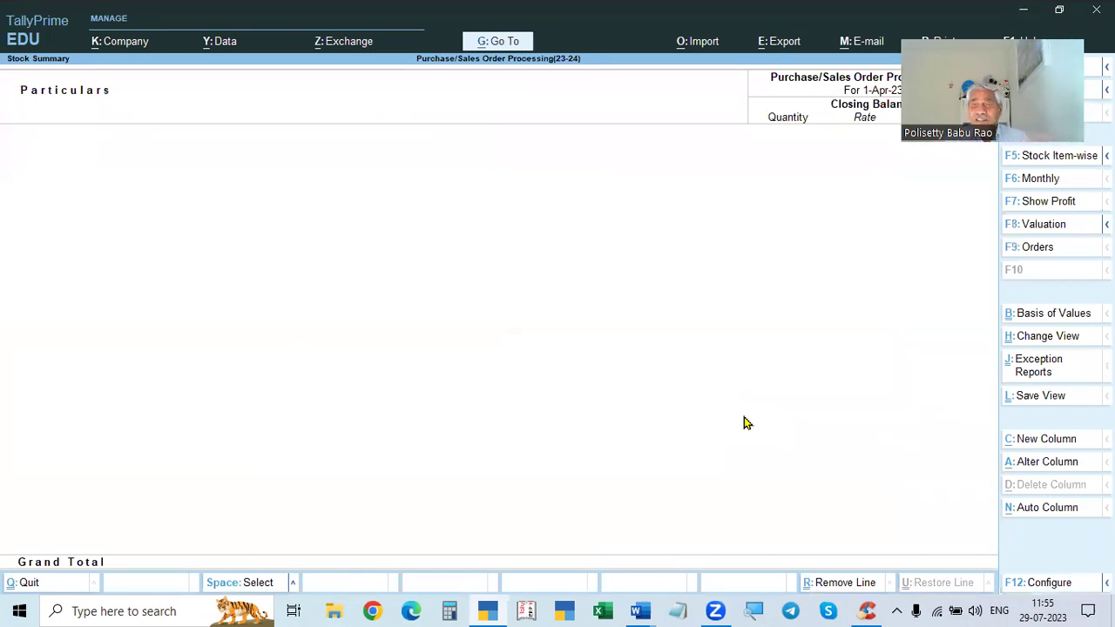
key(Escape)
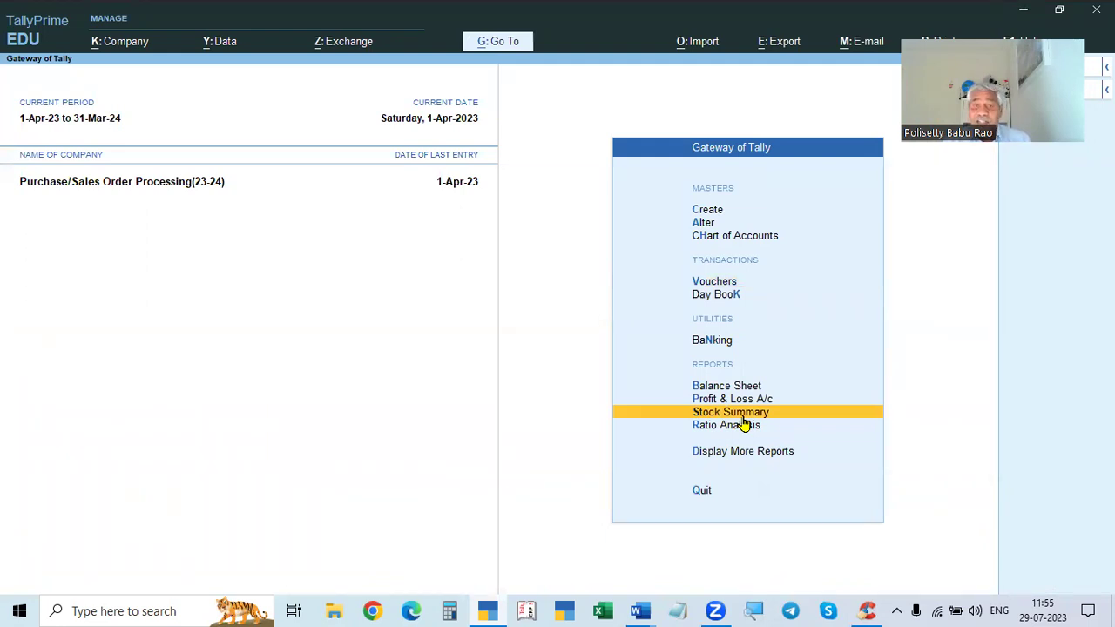
- Reopen the receipt note, enter reference number DC/002/23-24 dated 1-Apr-23, and choose Compaq Computer Technologies as the party
key(Up)
key(Up)
key(Up)
key(Up)
key(Up)
key(Up)
key(Down)
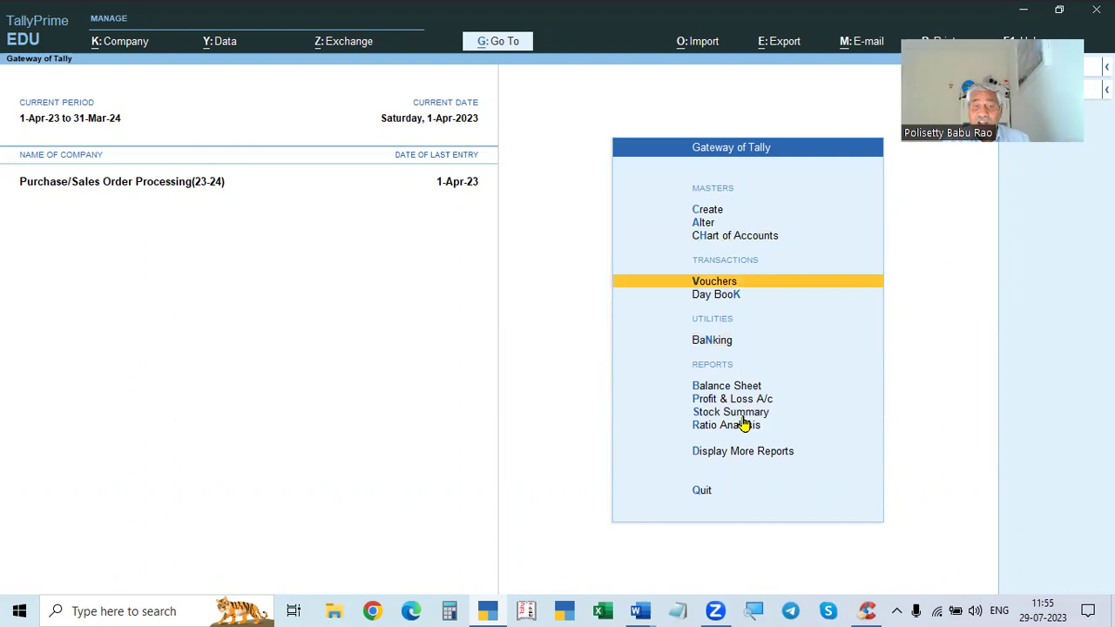
key(Return)
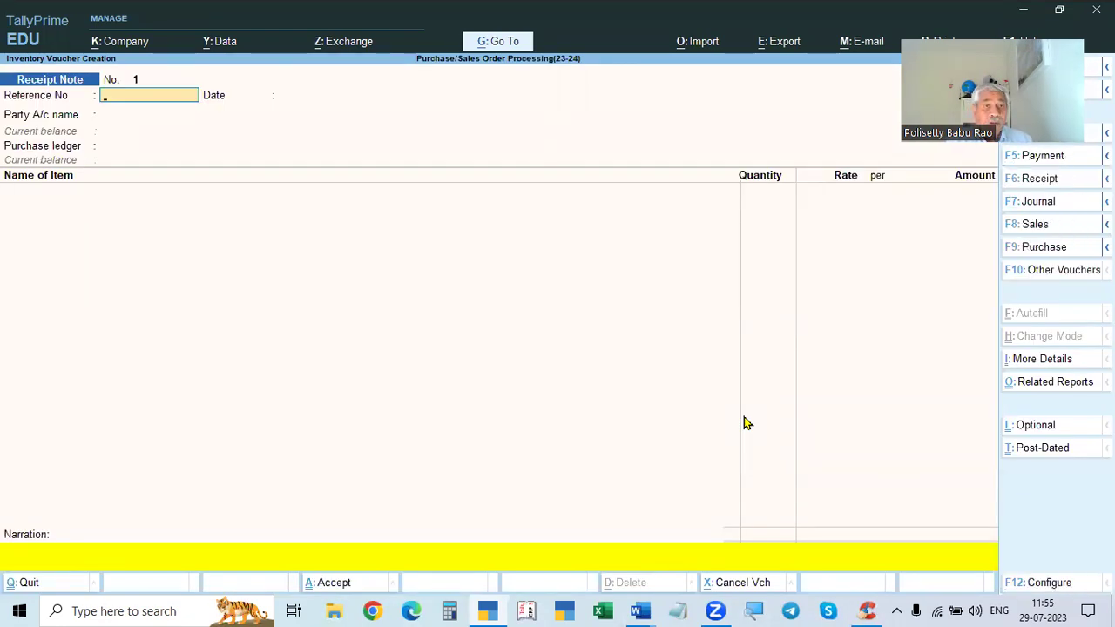
key(ctrl+alt+v)
key(Return)
key(Return)
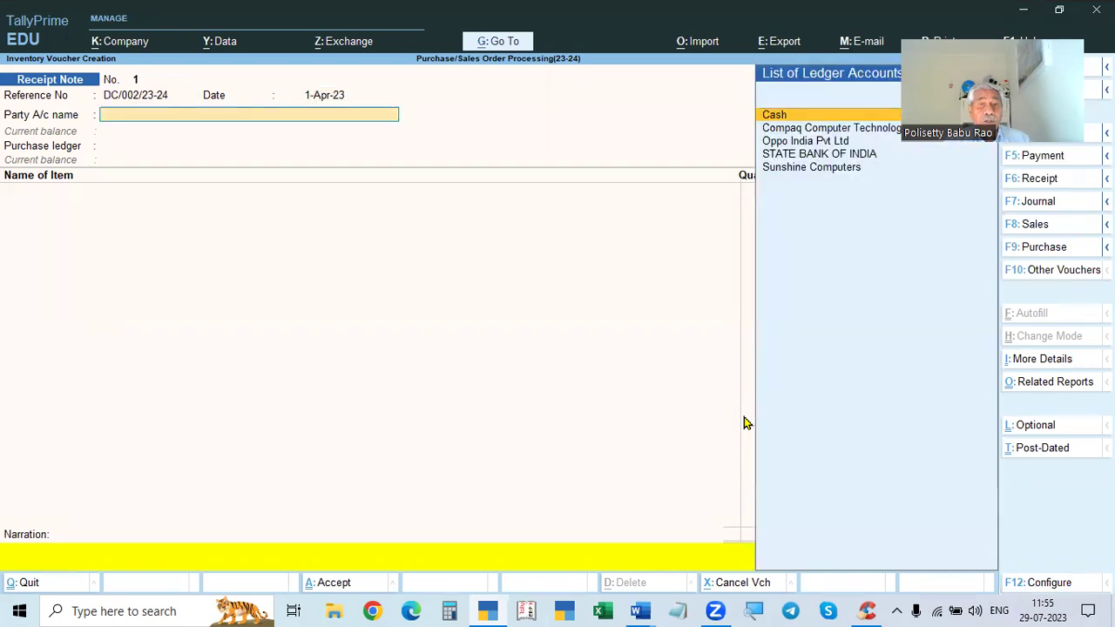
key(Down)
key(Return)
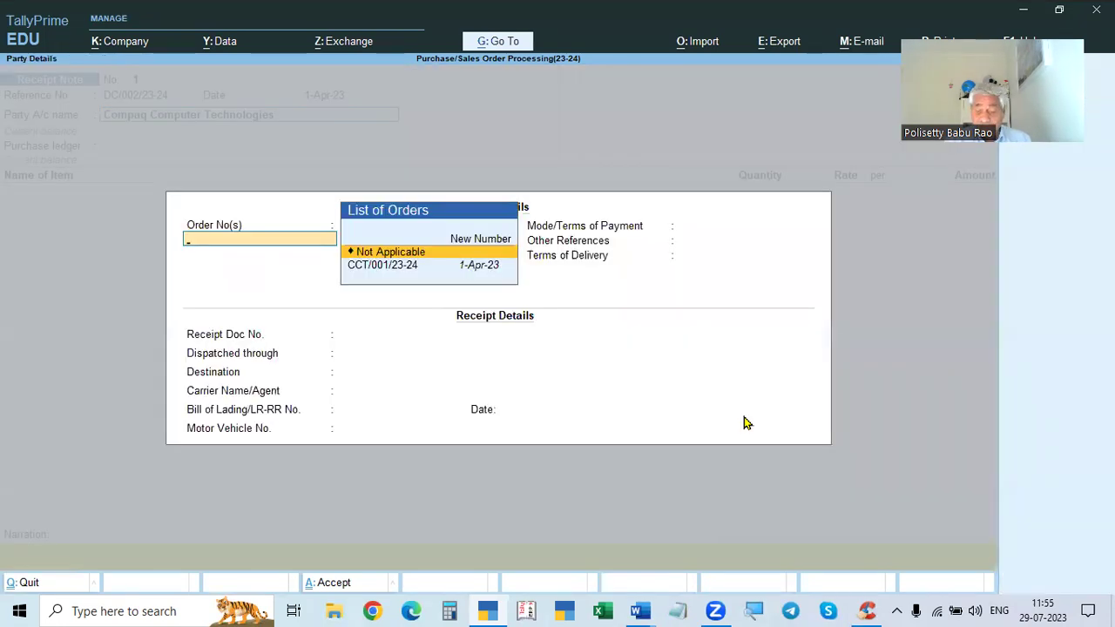
- Link the receipt note to order CCT/001/23-24, accept the carried-over order and receipt details, and keep Purchases as the purchase ledger
key(Down)
key(Return)
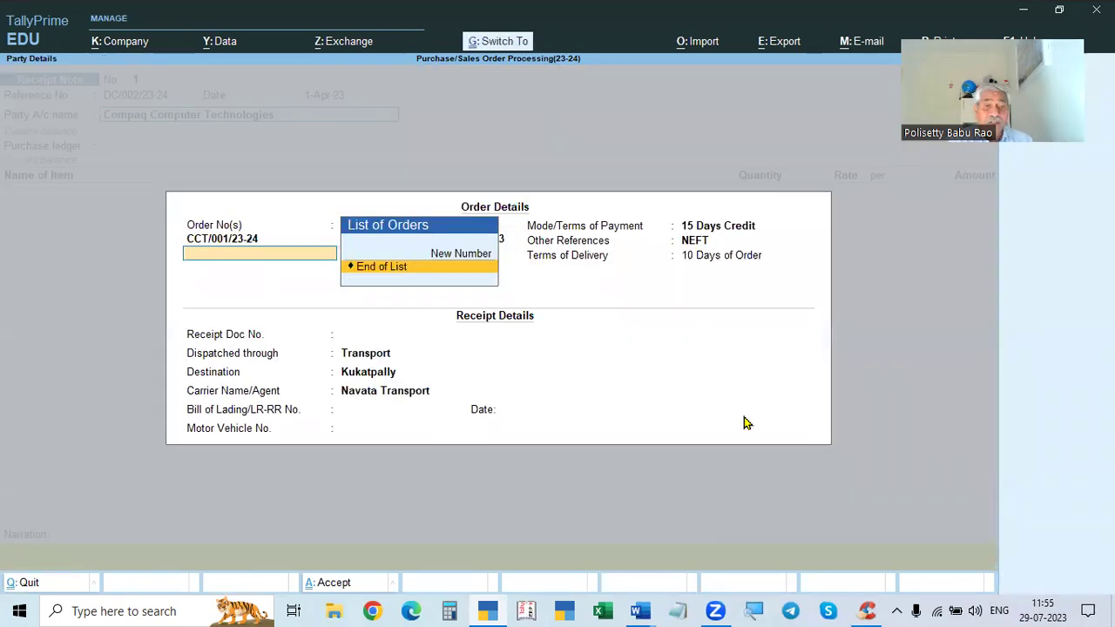
key(Return)
key(Return)
key(Return)
key(Return)
key(Return)
key(Return)
key(Return)
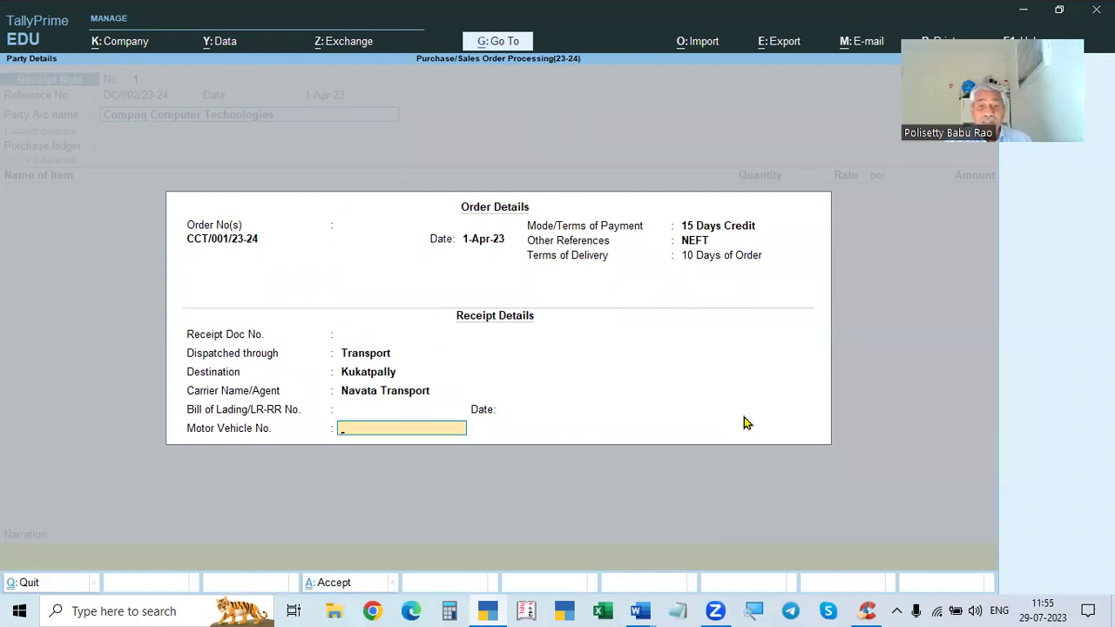
key(Return)
key(Return)
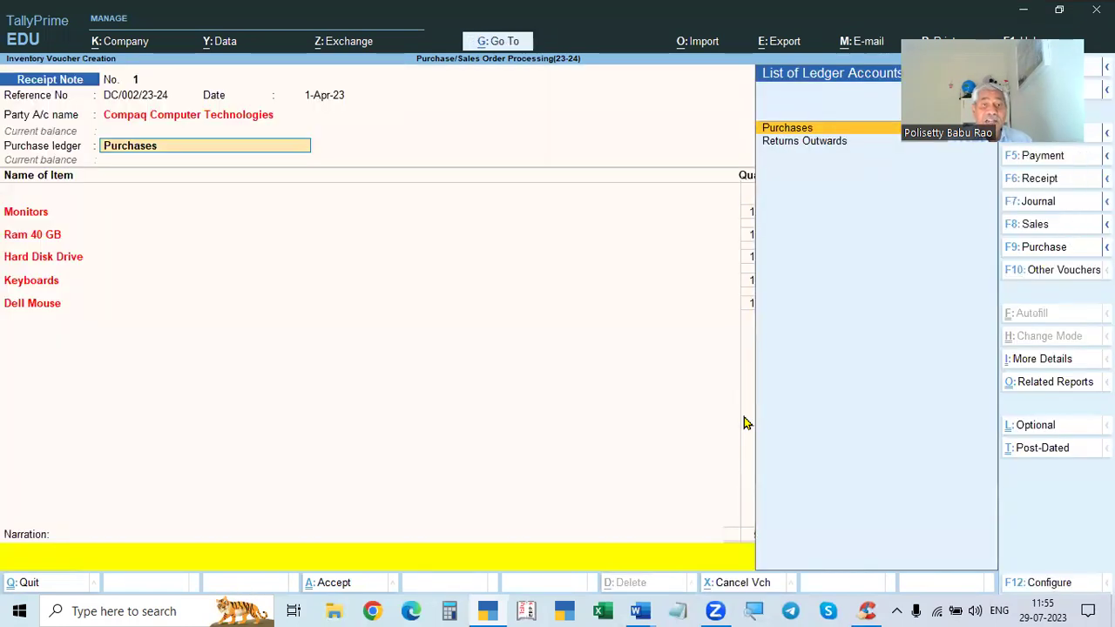
key(Return)
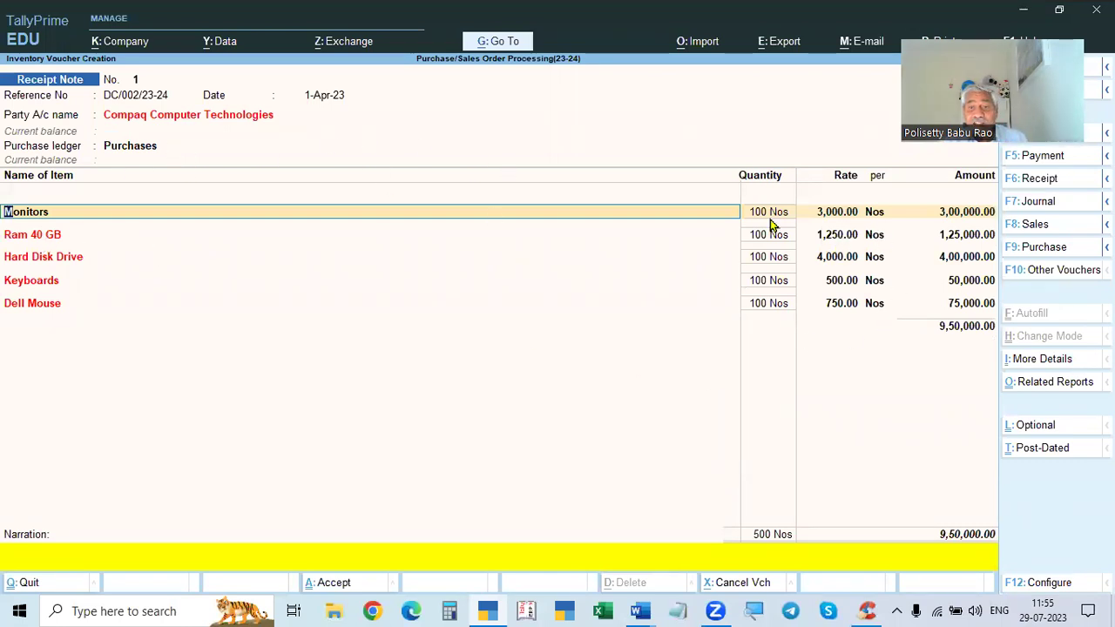
- Check the received quantities in the Word document, then accept the Monitors allocation of 100 Nos at 3,000 against order CCT/001/23-24 in TallyPrime
key(alt+Tab)
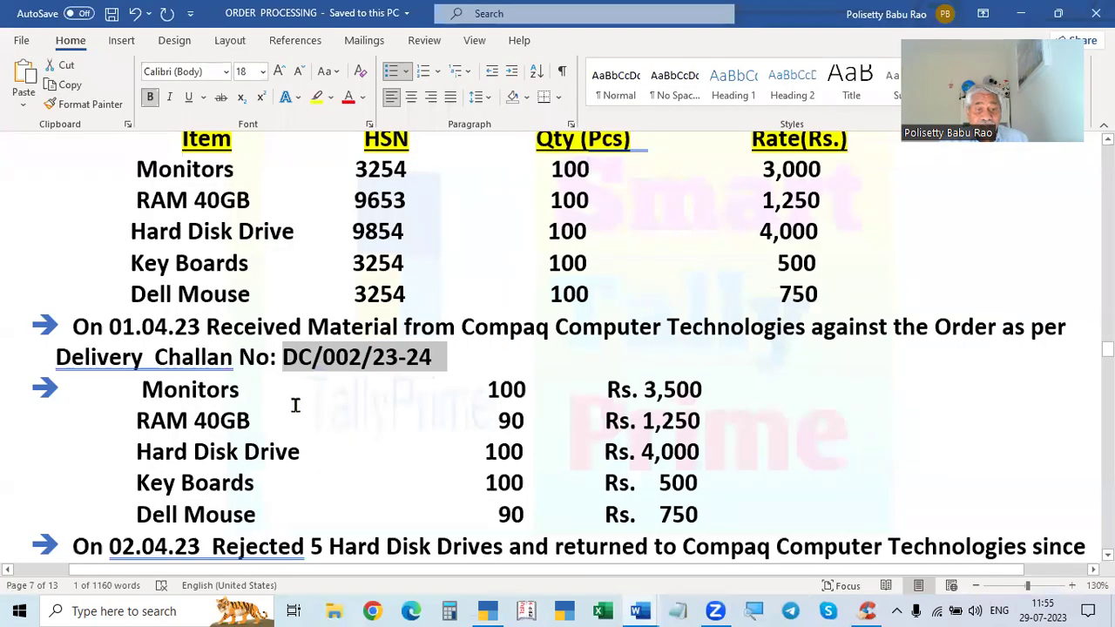
scroll(295, 405, down, 1)
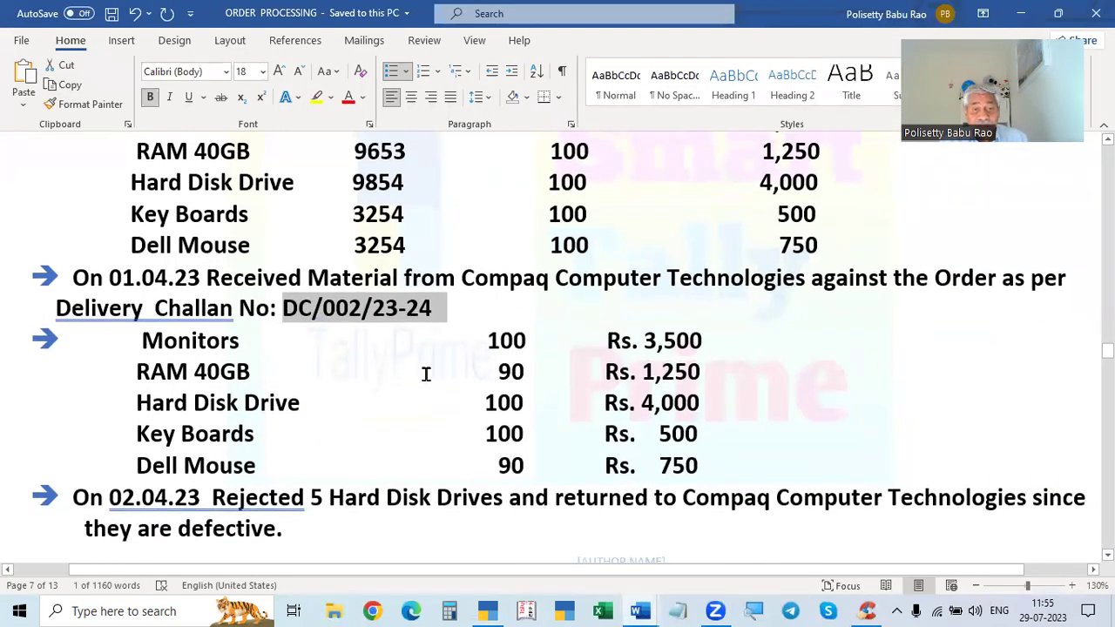
key(alt)
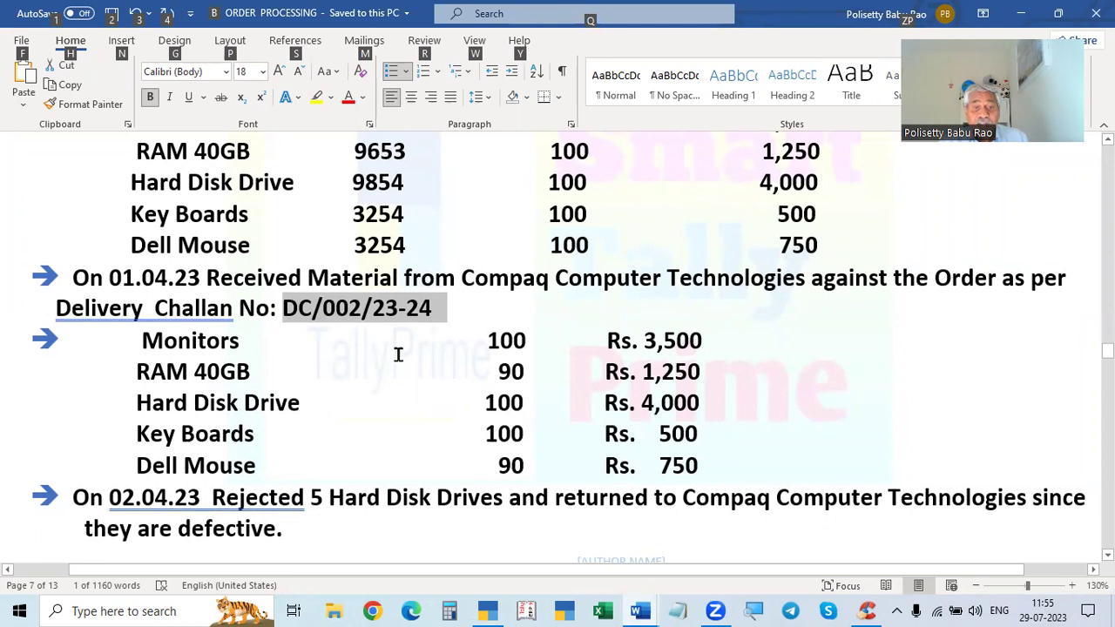
key(alt+Tab)
key(Return)
key(Return)
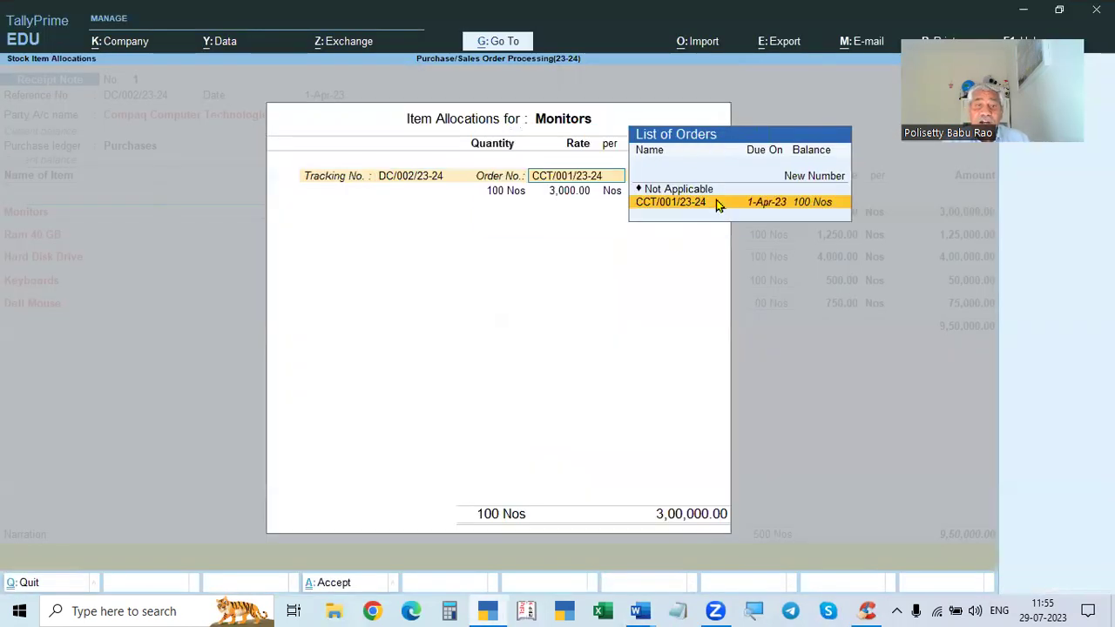
key(Return)
key(Return)
key(Return)
key(Return)
key(Return)
key(Return)
- Allocate Ram 40 GB to tracking number DC/002/23-24 and order CCT/001/23-24, setting its received quantity to 90 Nos
key(Return)
key(Return)
key(Return)
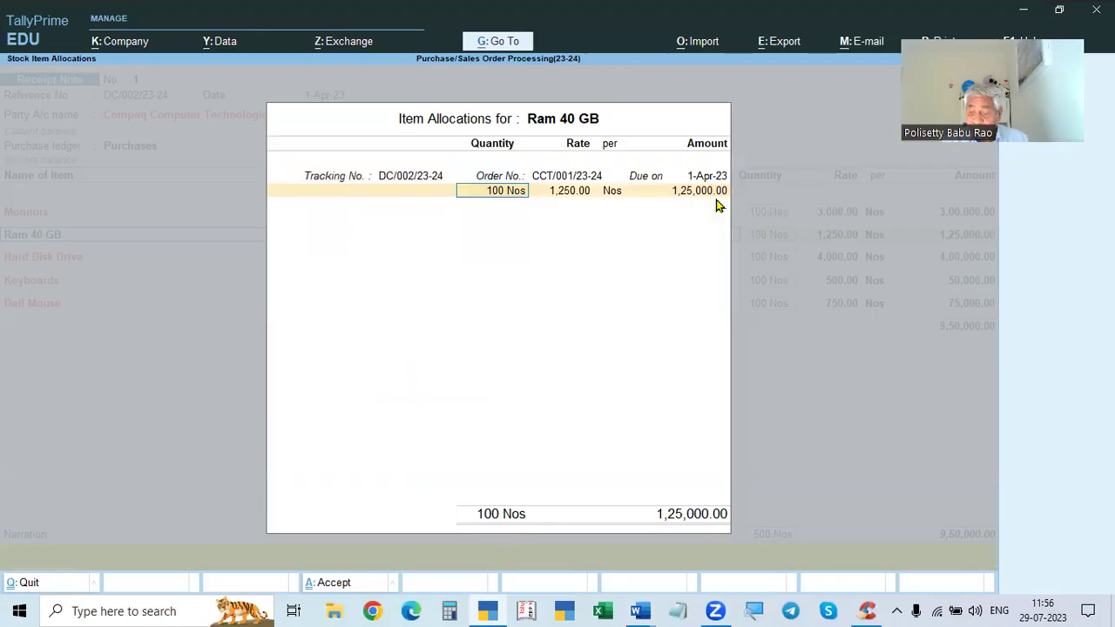
text(90)
key(Return)
key(Return)
key(Return)
key(Return)
key(Return)
key(Return)
key(Return)
key(Return)
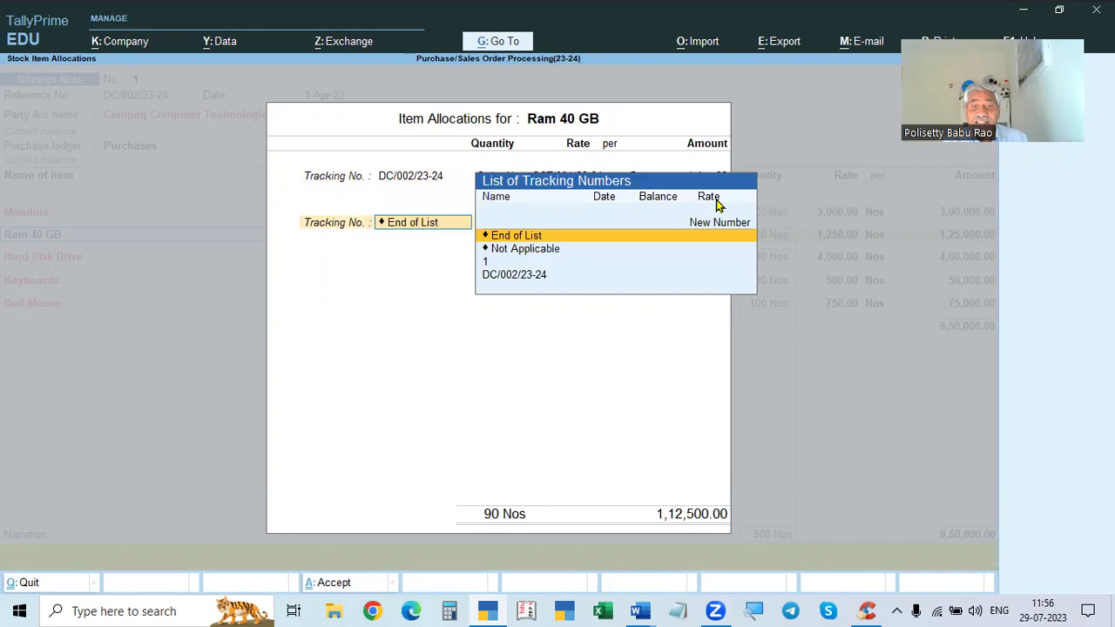
key(Return)
- Accept the Hard Disk Drive and Keyboards allocations at 100 Nos each under DC/002/23-24 and order CCT/001/23-24
key(Return)
key(Return)
key(Return)
key(Return)
key(Return)
key(Return)
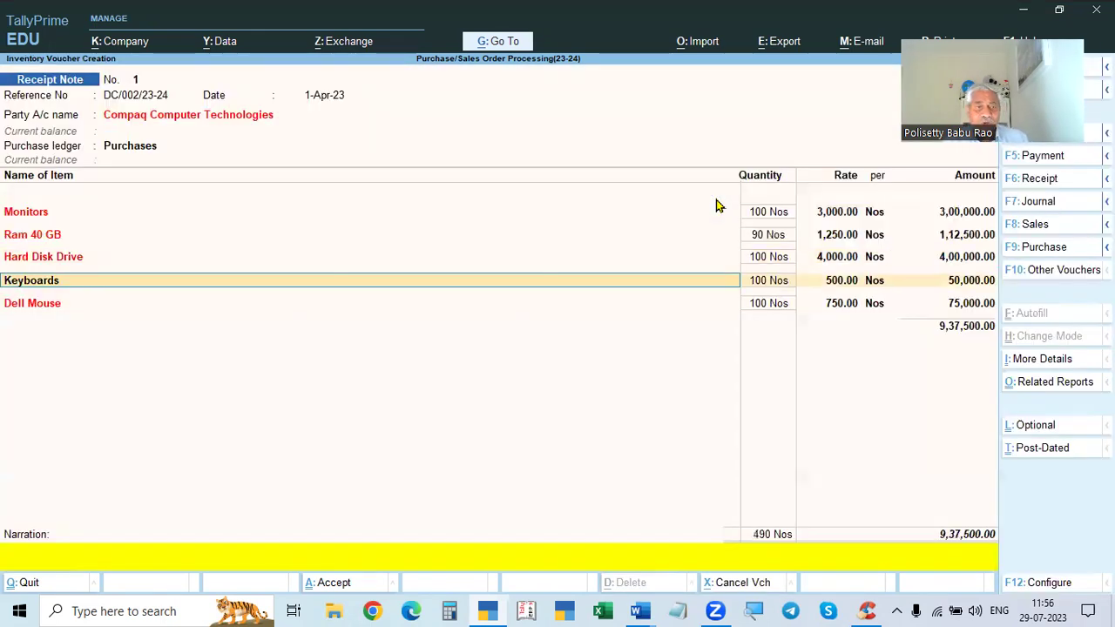
key(Return)
key(Return)
key(Return)
key(Return)
key(Return)
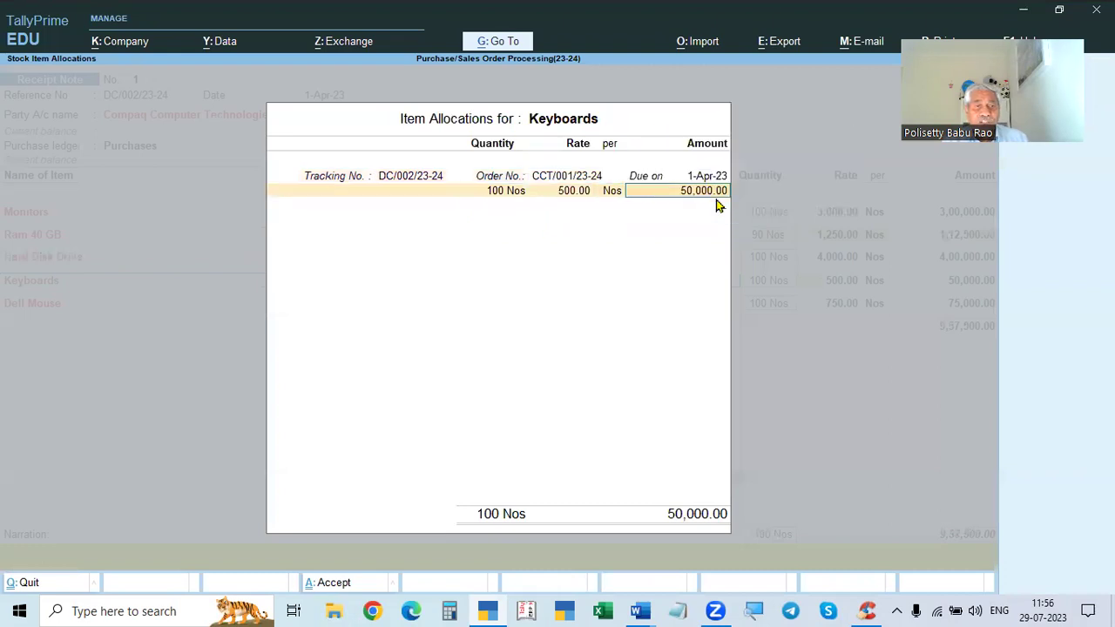
key(Return)
key(Return)
key(Return)
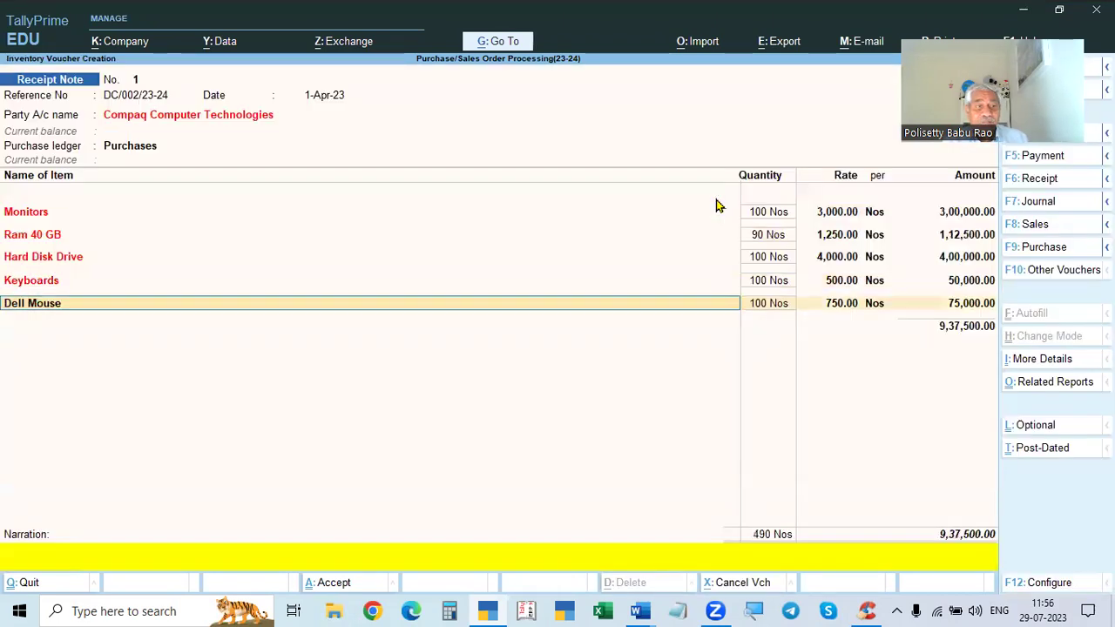
- Allocate Dell Mouse to tracking number DC/002/23-24 and order CCT/001/23-24, setting its received quantity to 90 Nos
key(Return)
key(Return)
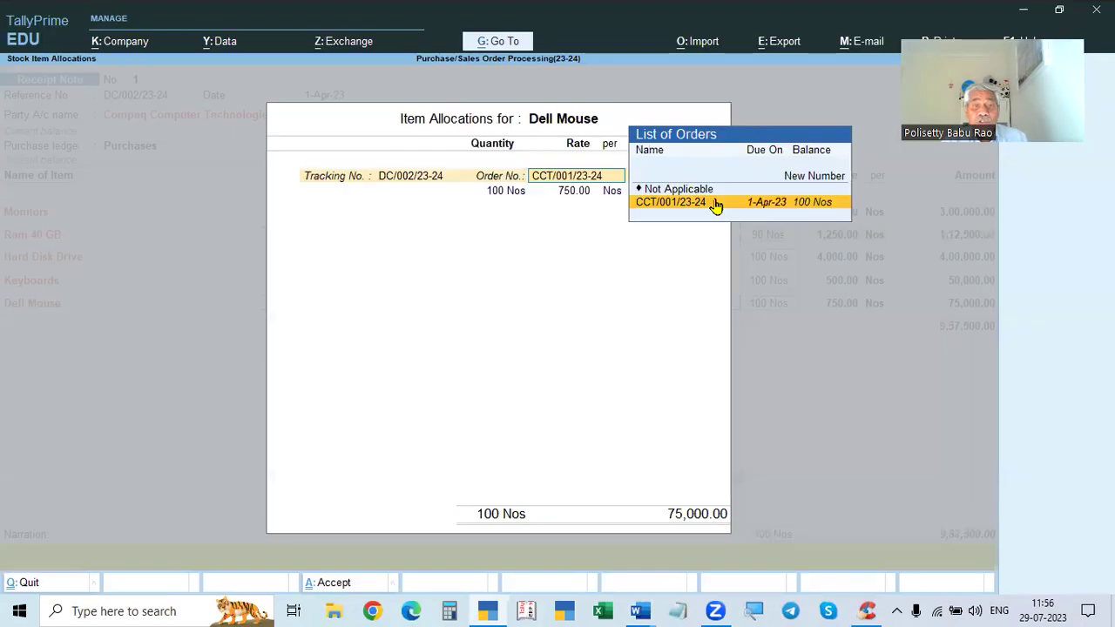
key(Return)
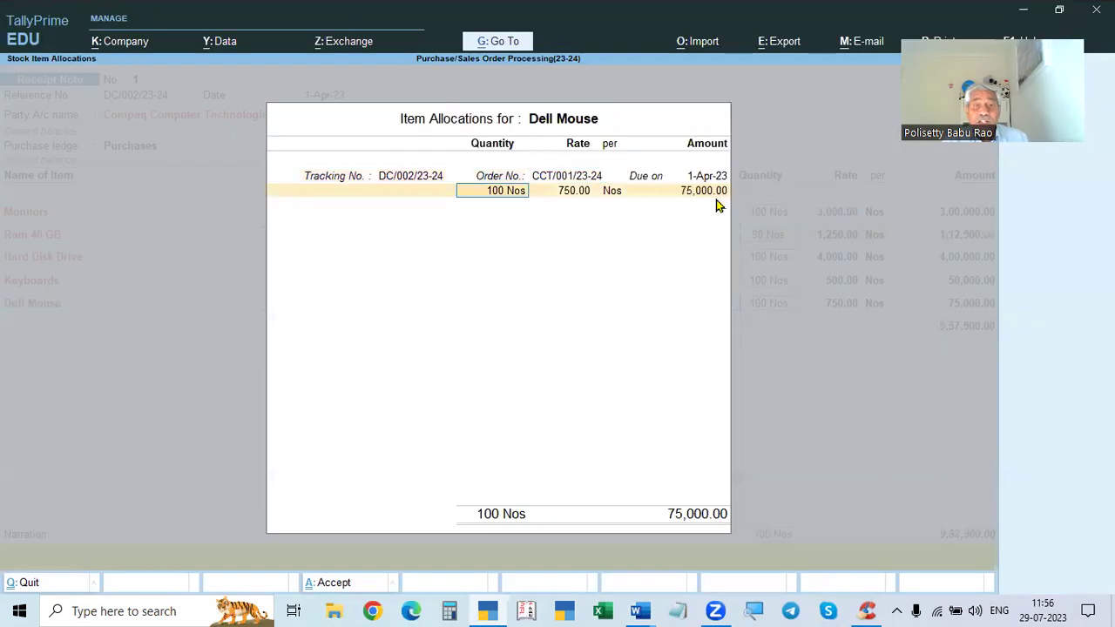
text(90)
key(Return)
key(Return)
key(Return)
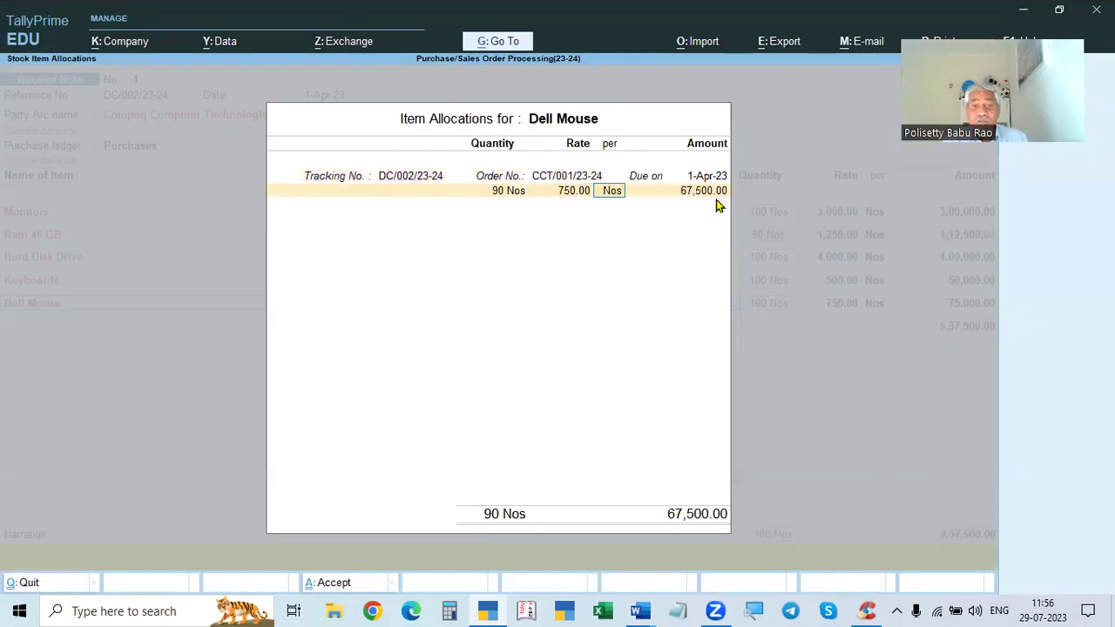
key(Return)
key(Return)
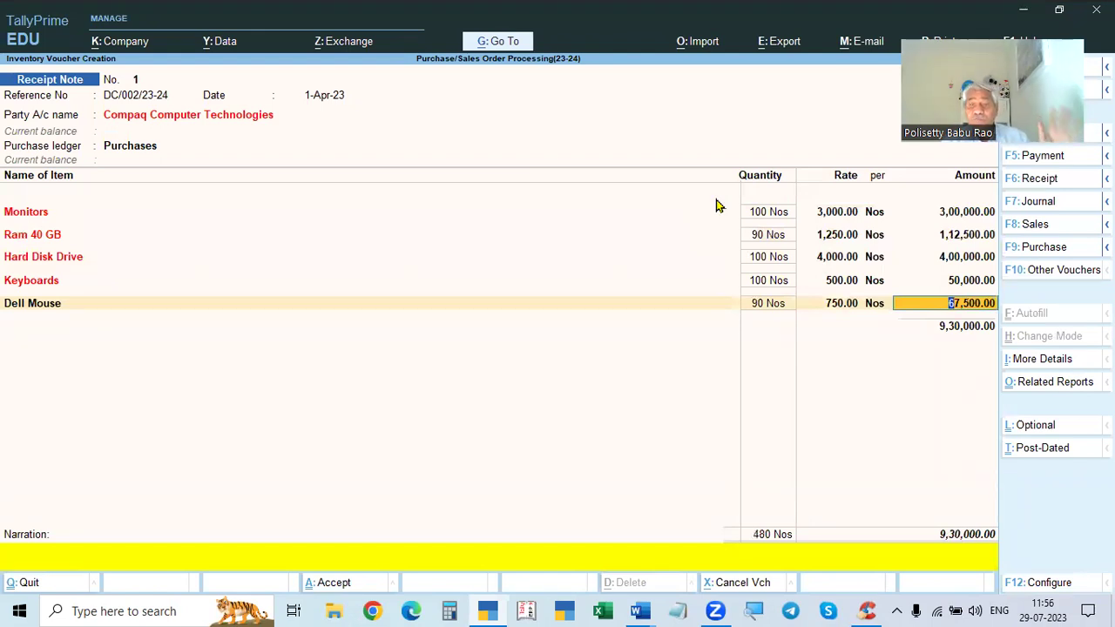
- End the item list, leave the narration blank, and save the receipt note
key(Return)
key(Return)
key(Return)
key(Return)
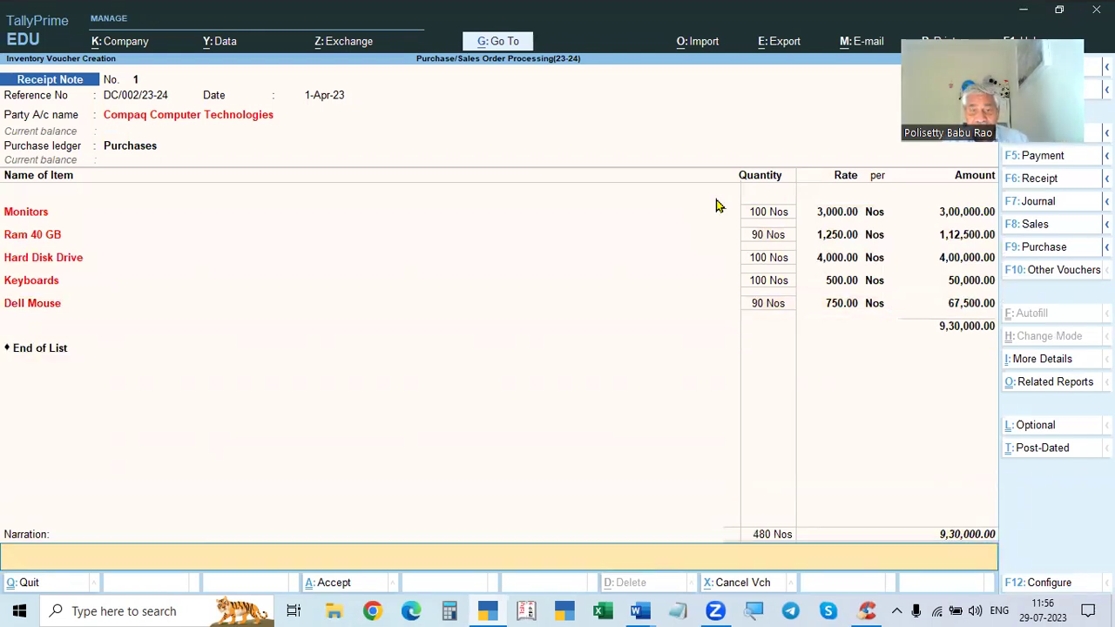
key(Return)
key(Return)
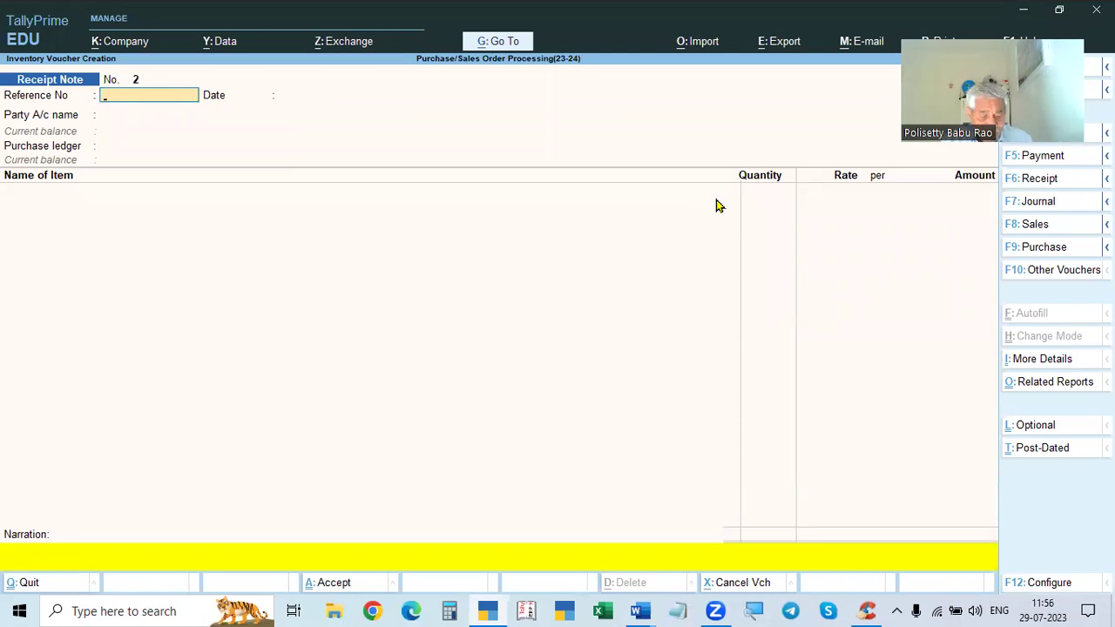
- Read the 02.04.23 transaction for Compaq Computer Technologies in the Word document and return to the blank receipt note in TallyPrime
key(alt+Tab)
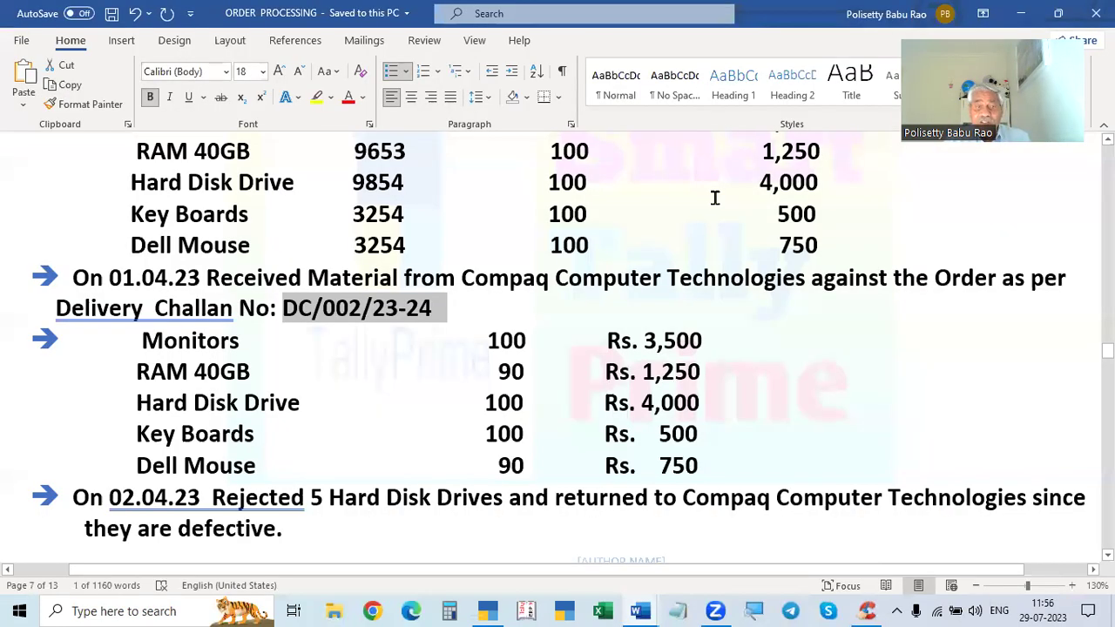
scroll(685, 279, down, 1)
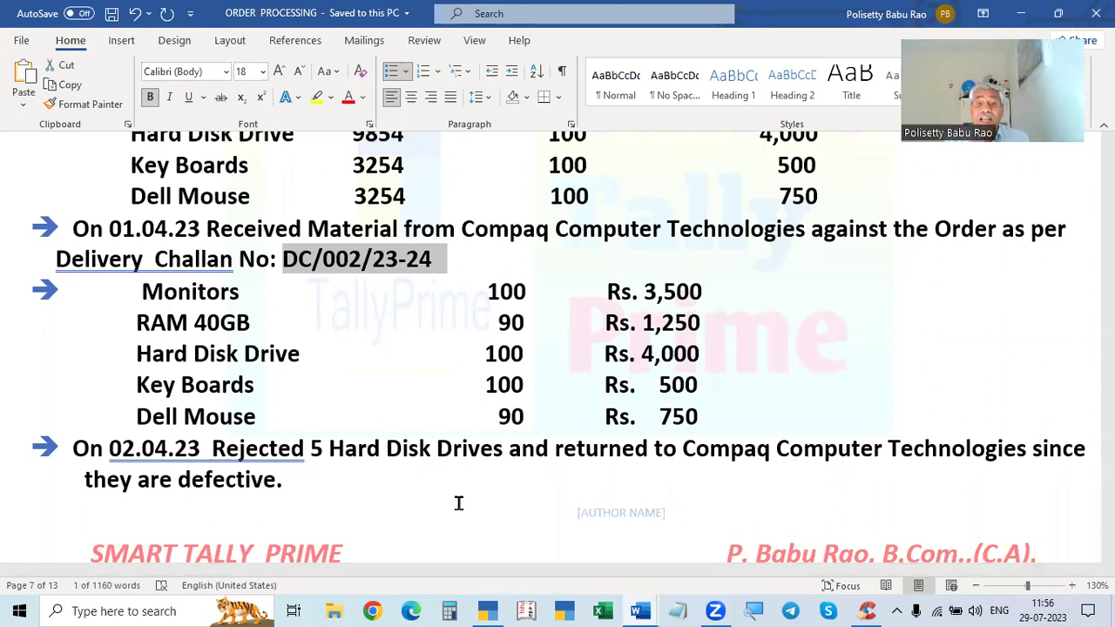
key(alt+Tab)
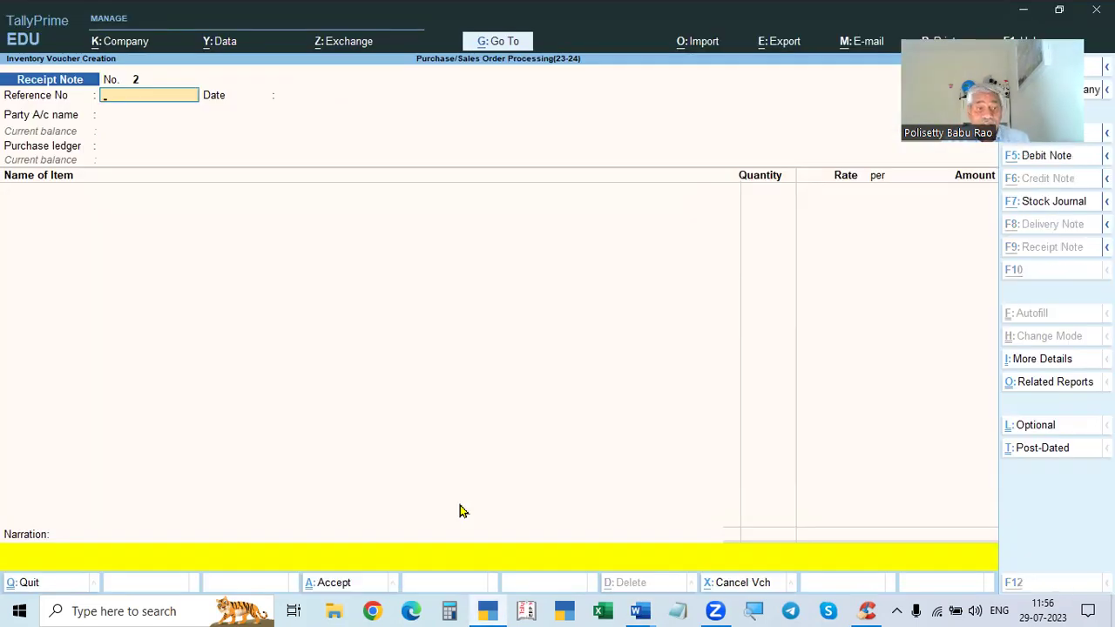
key(alt+Tab)
scroll(330, 339, down, 1)
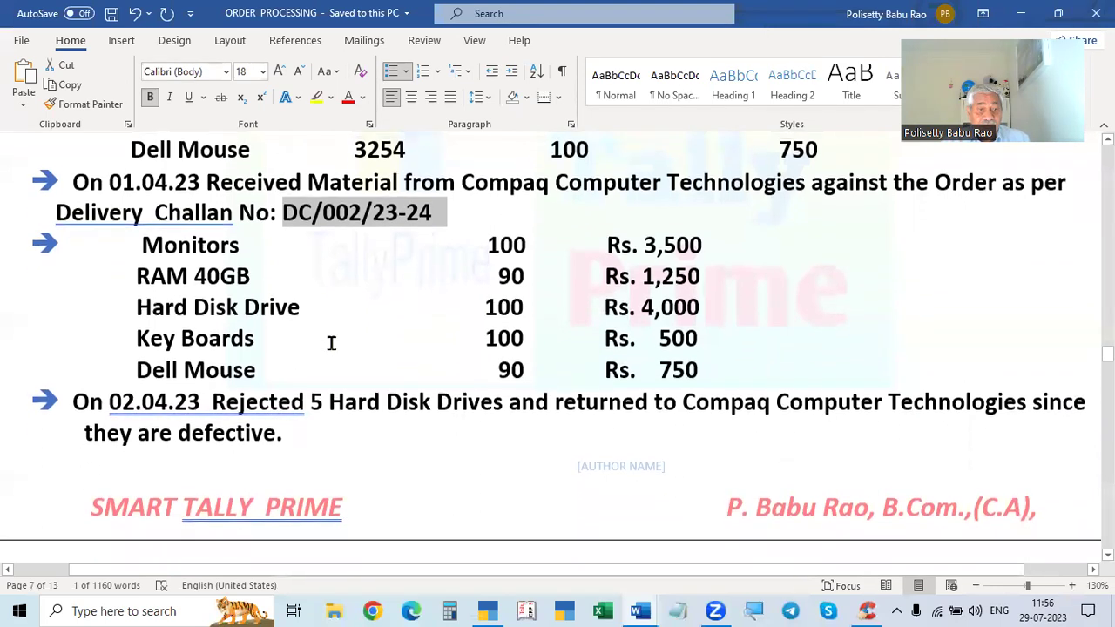
key(alt+Tab)
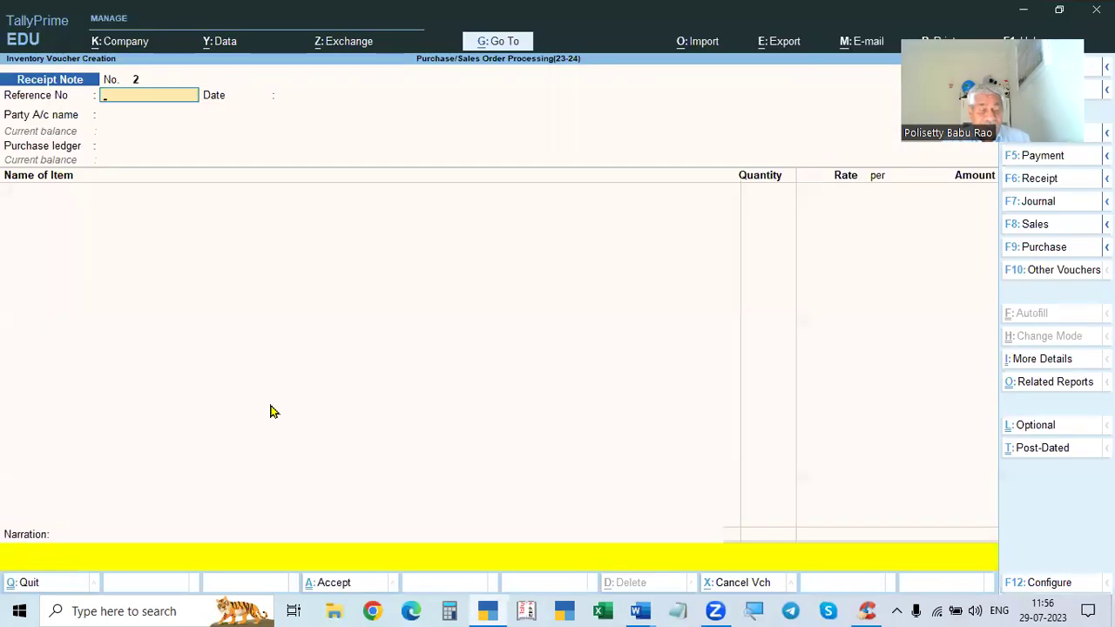
- Set the voucher date to 2-Apr-2023 and consult the transaction document
key(F2)
key(Return)
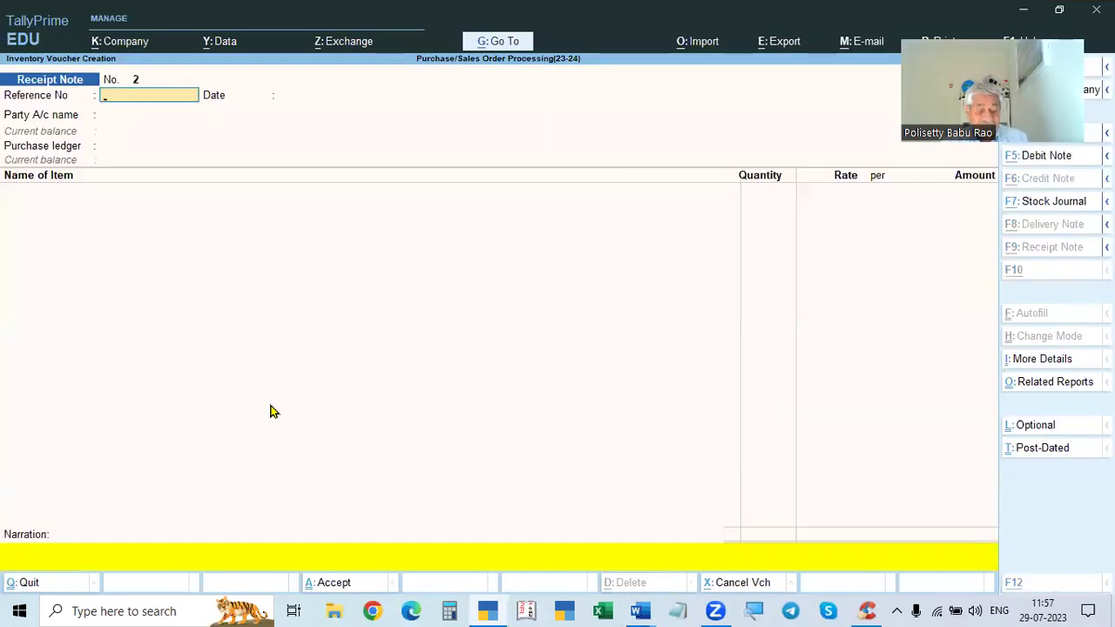
key(alt+Tab)
key(alt+Tab)
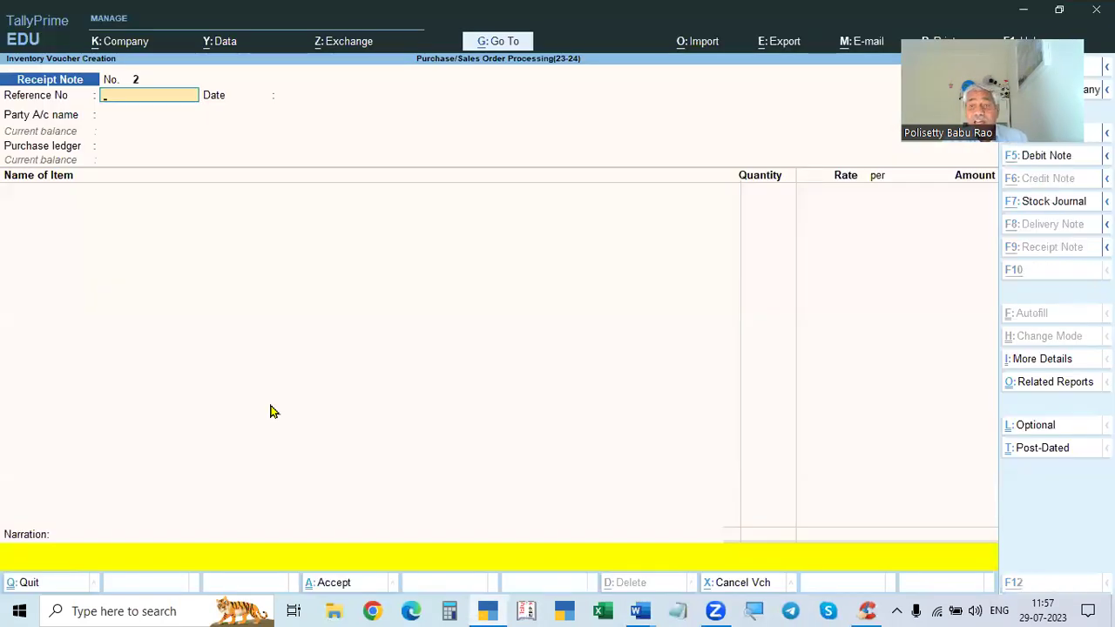
- Change the voucher type to Rejections Out from the list including inactive types, and activate that type
click(1040, 277)
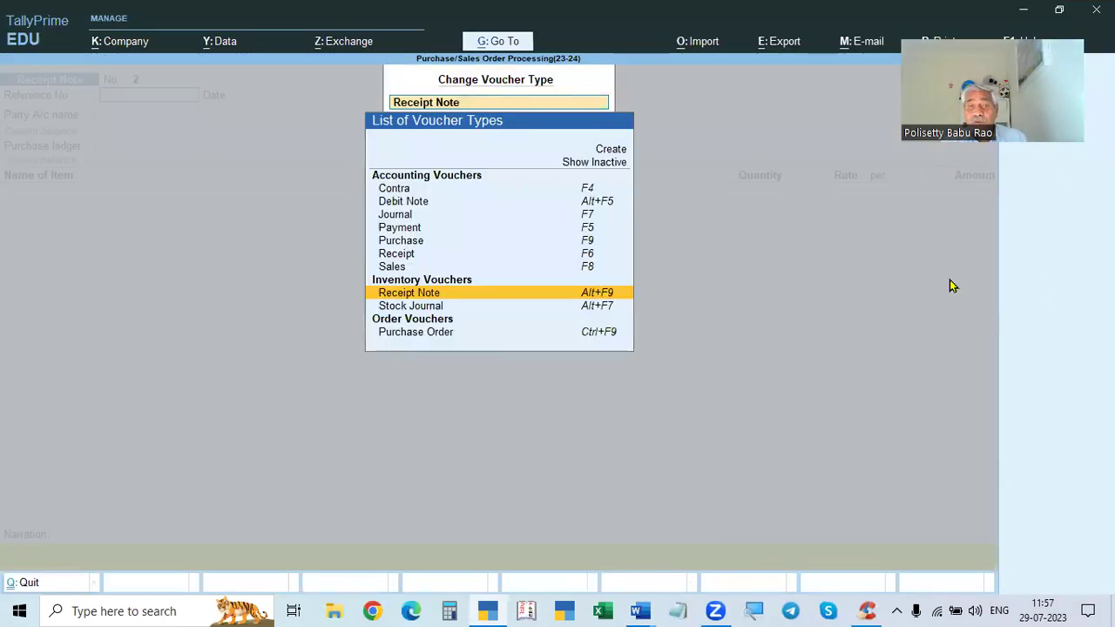
click(591, 164)
key(Down)
key(Down)
key(Down)
key(Down)
key(Down)
key(Down)
key(Down)
key(Down)
key(Down)
key(Down)
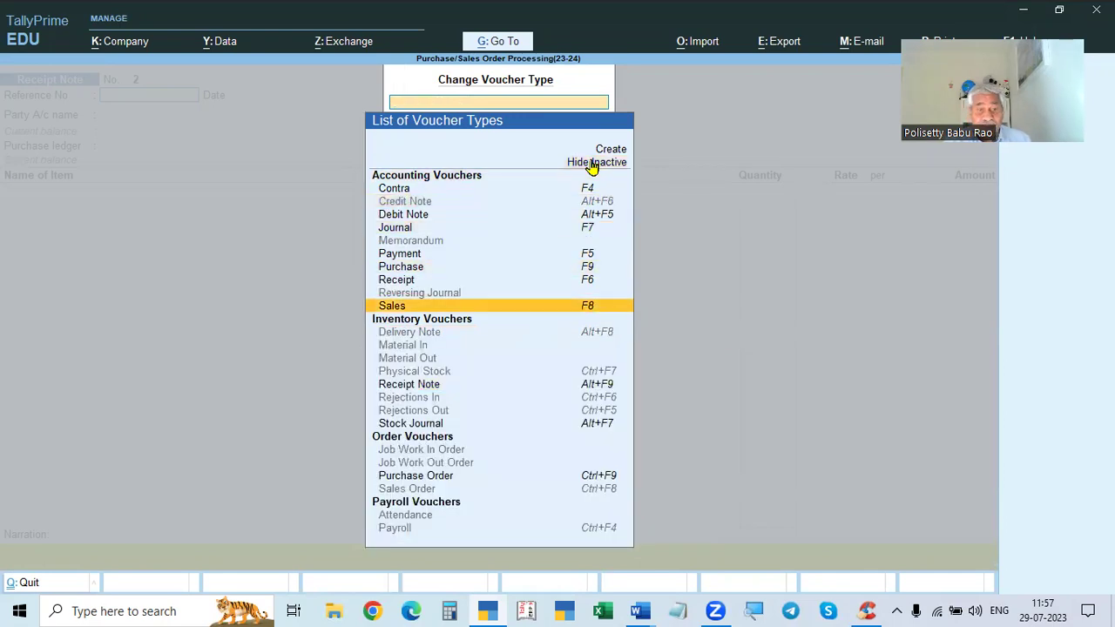
key(Down)
key(Down)
key(Down)
key(Down)
key(Down)
key(Down)
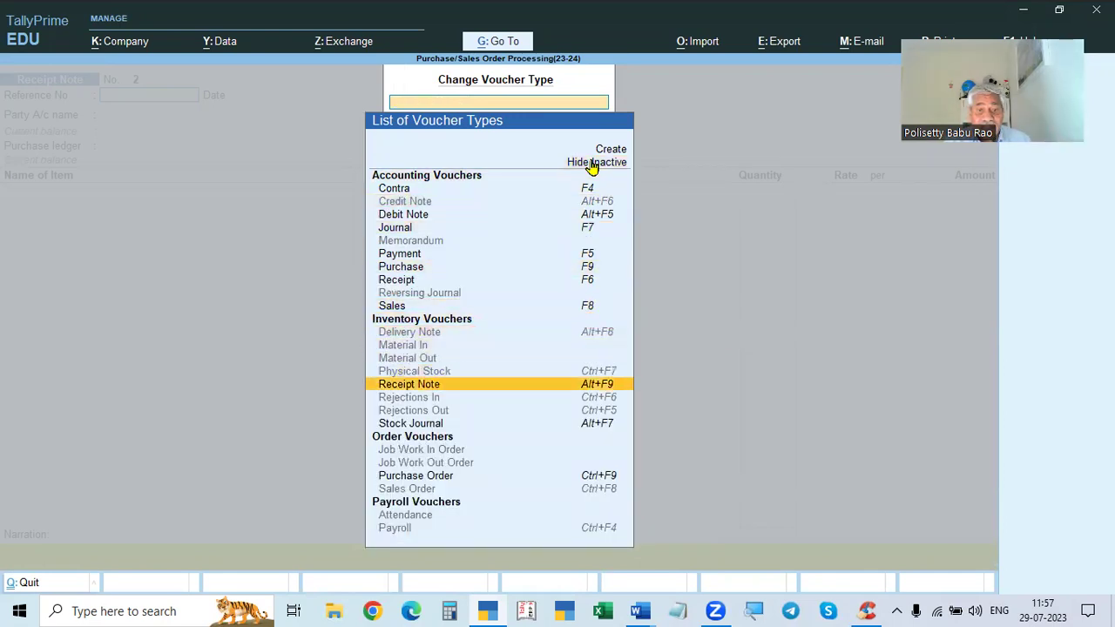
key(Down)
key(Down)
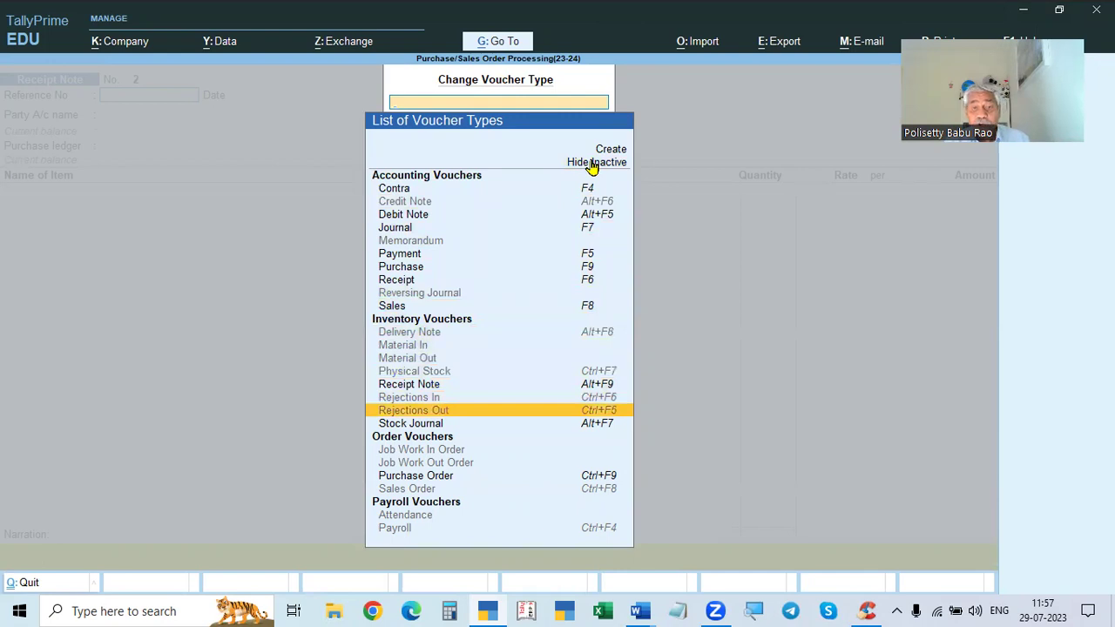
key(Return)
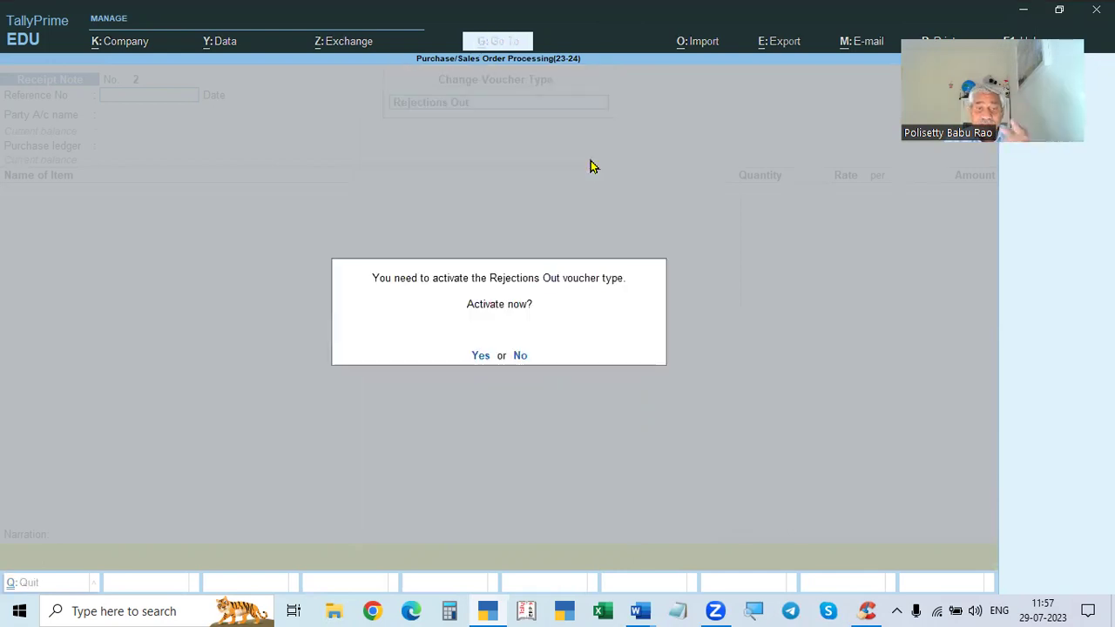
key(y)
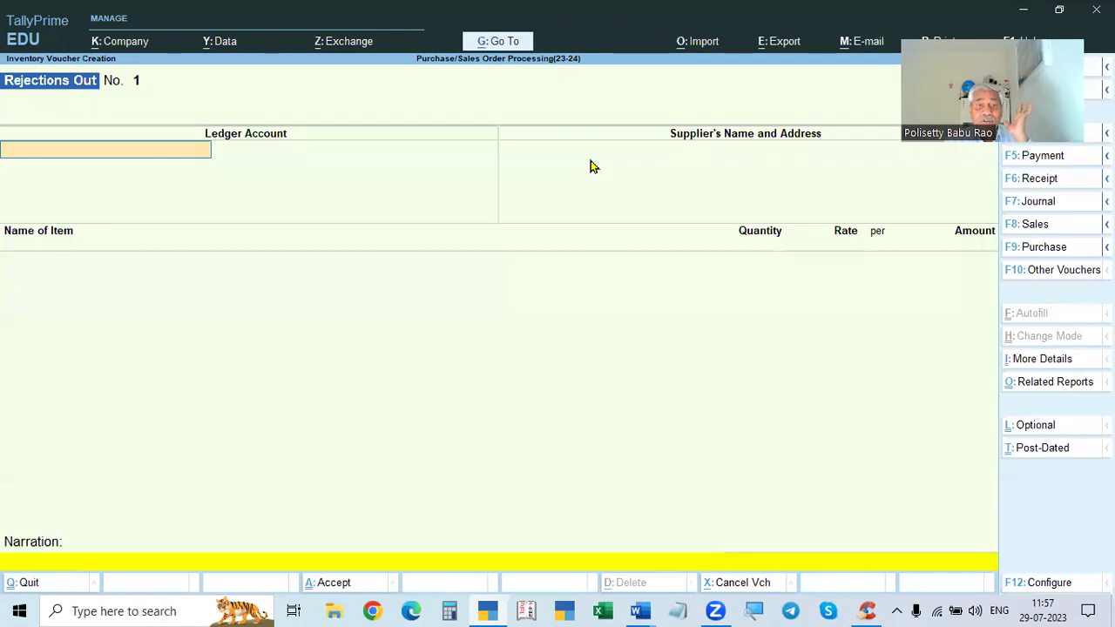
- Check the rejection details in the Word document and set Compaq Computer Technologies as the ledger account, keeping its supplier name and address
key(alt+Tab)
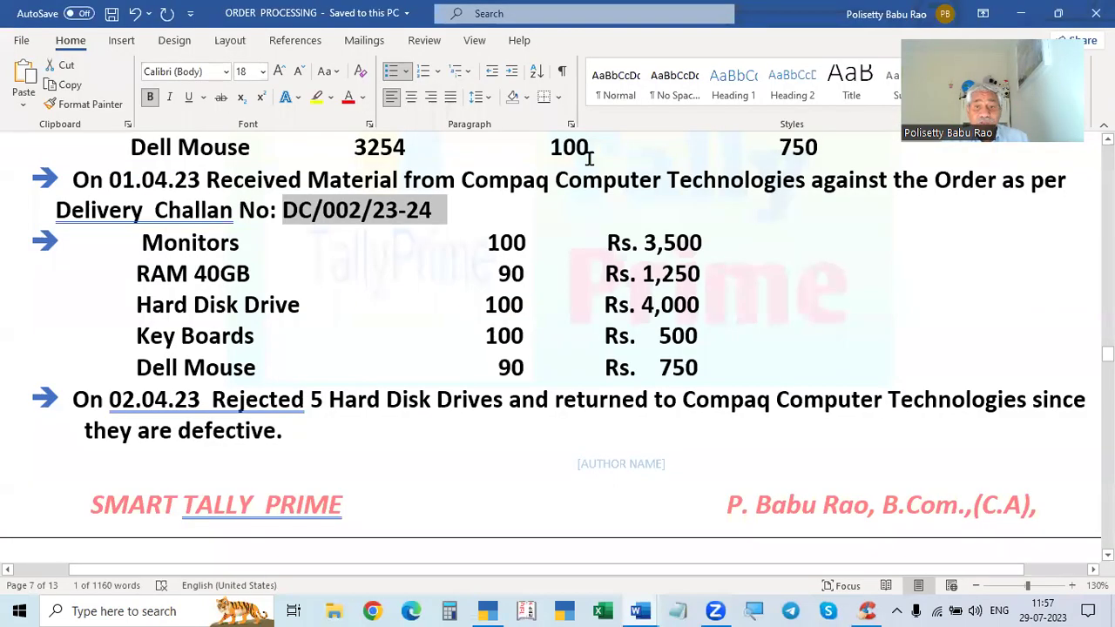
key(alt+Tab)
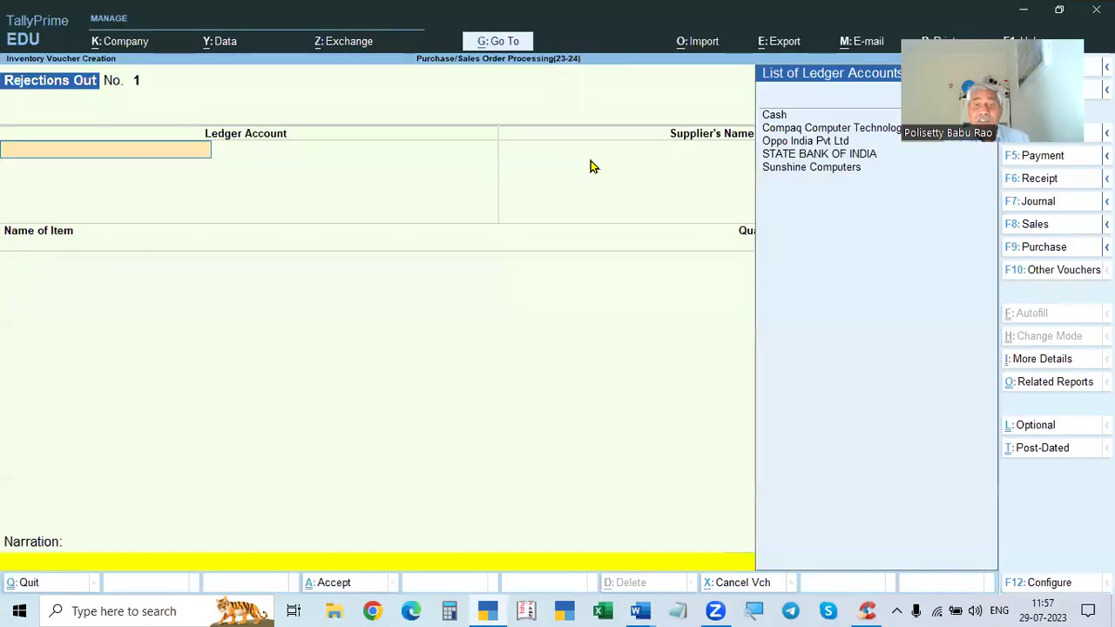
key(Down)
key(Return)
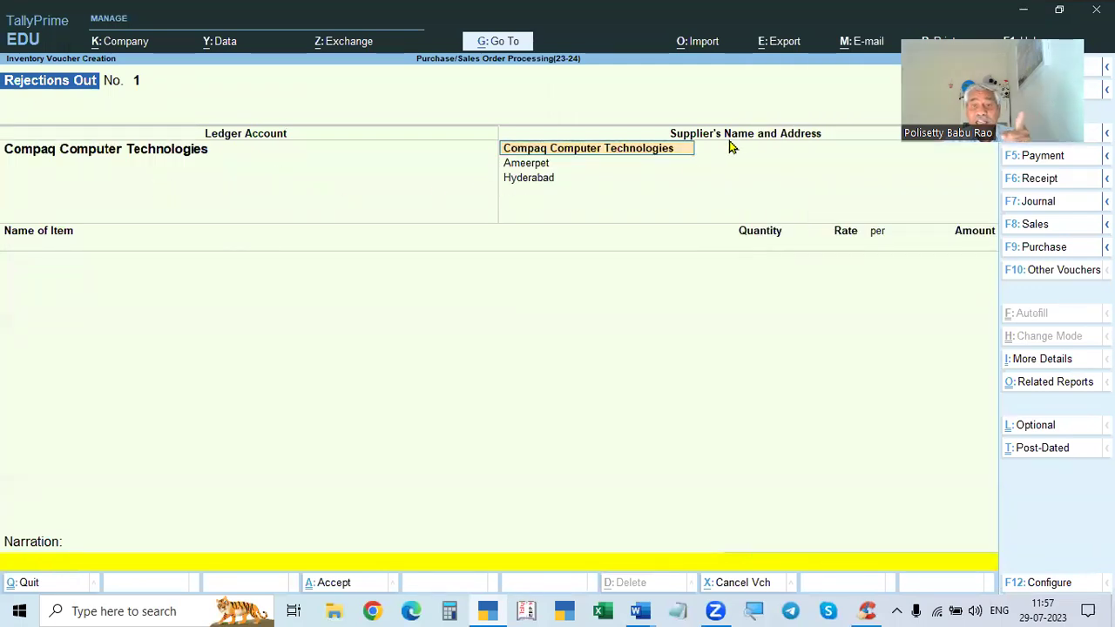
key(Return)
key(Return)
key(Return)
key(Return)
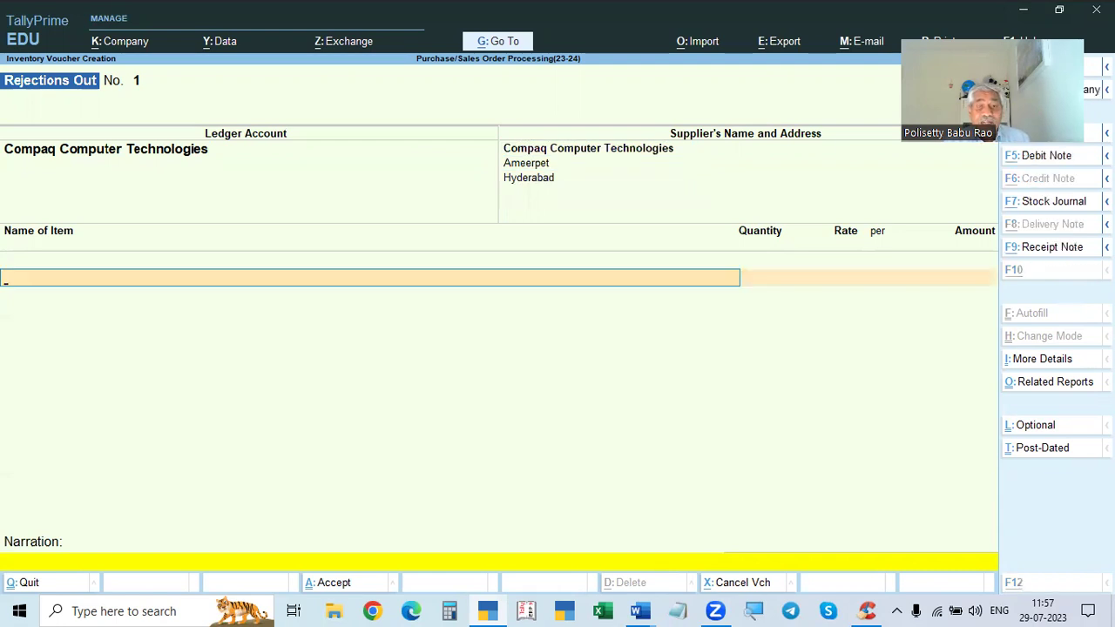
- Add Hard Disk Drive as the rejected item and allocate it to tracking number DC/002/23-24
key(alt+Tab)
key(alt+Tab)
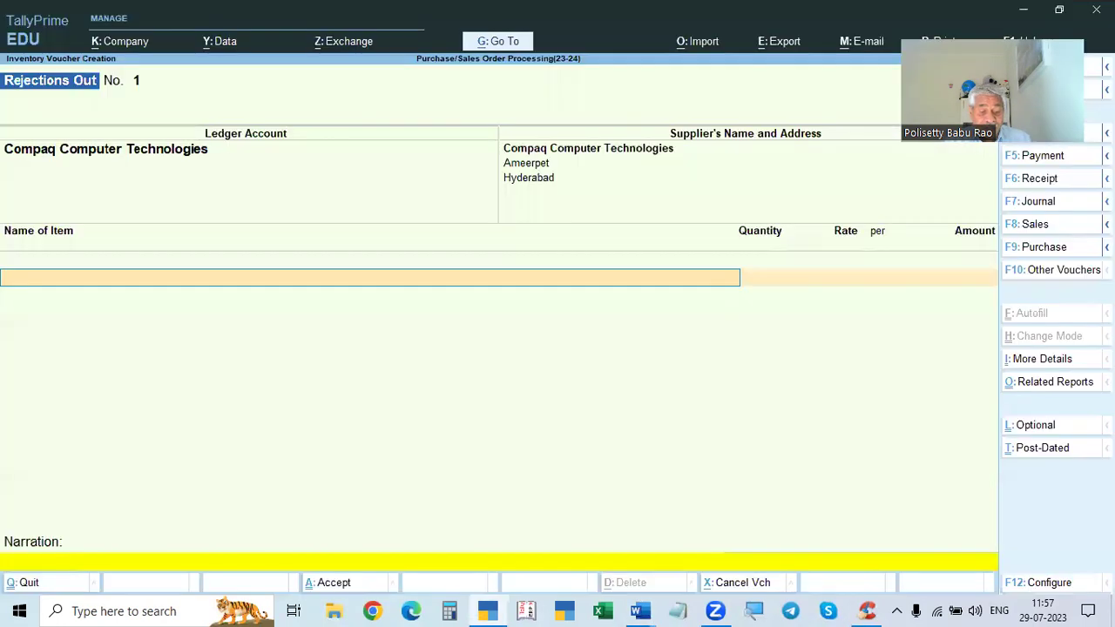
text(H)
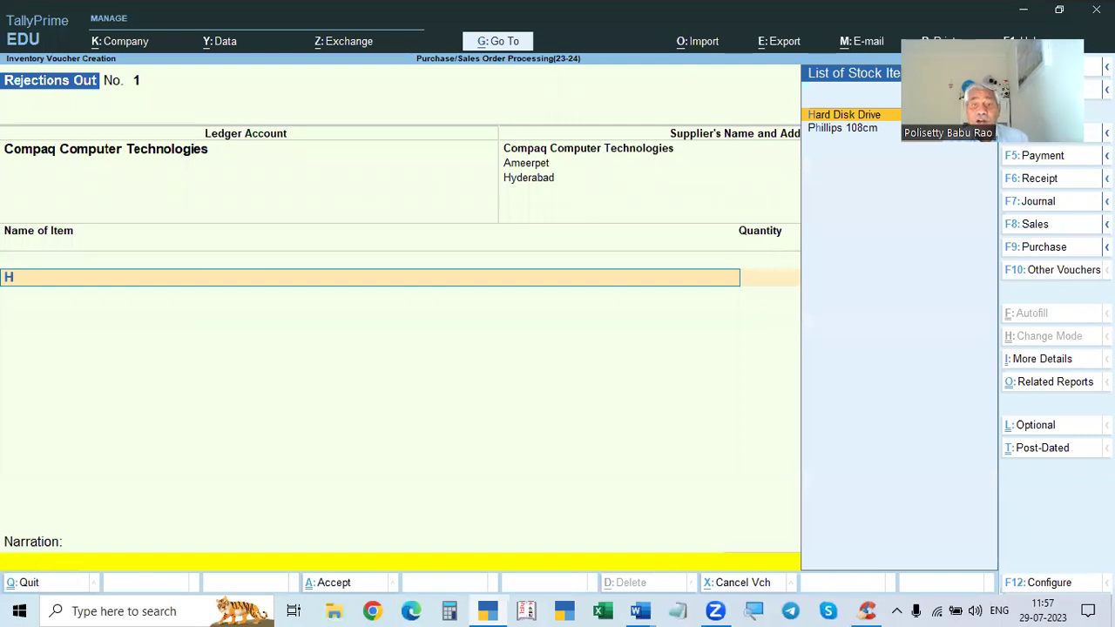
key(Return)
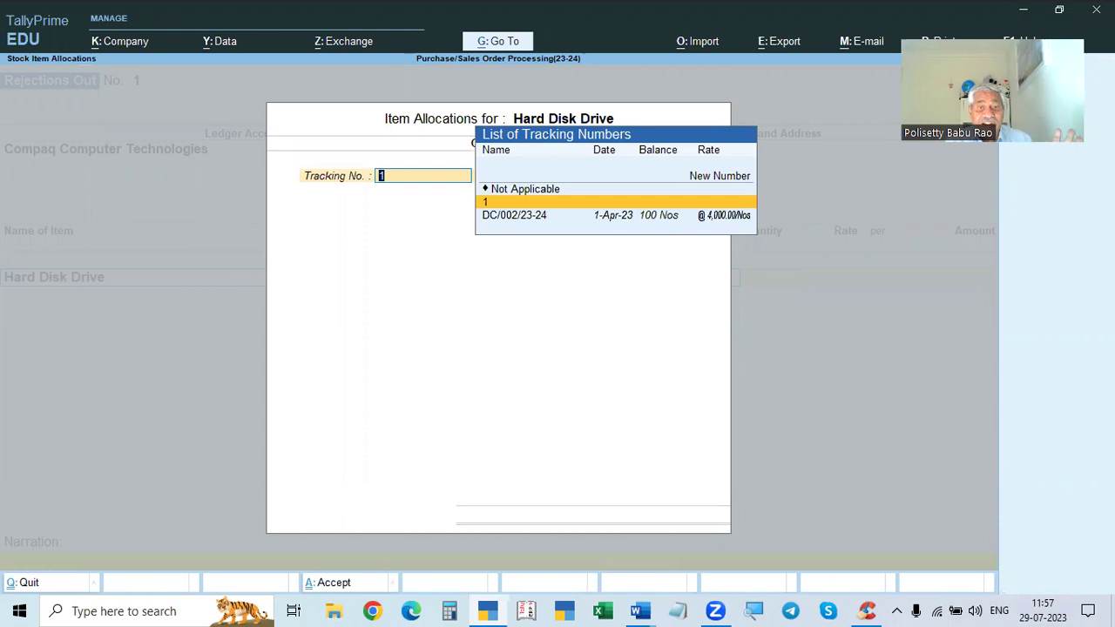
key(Down)
key(Up)
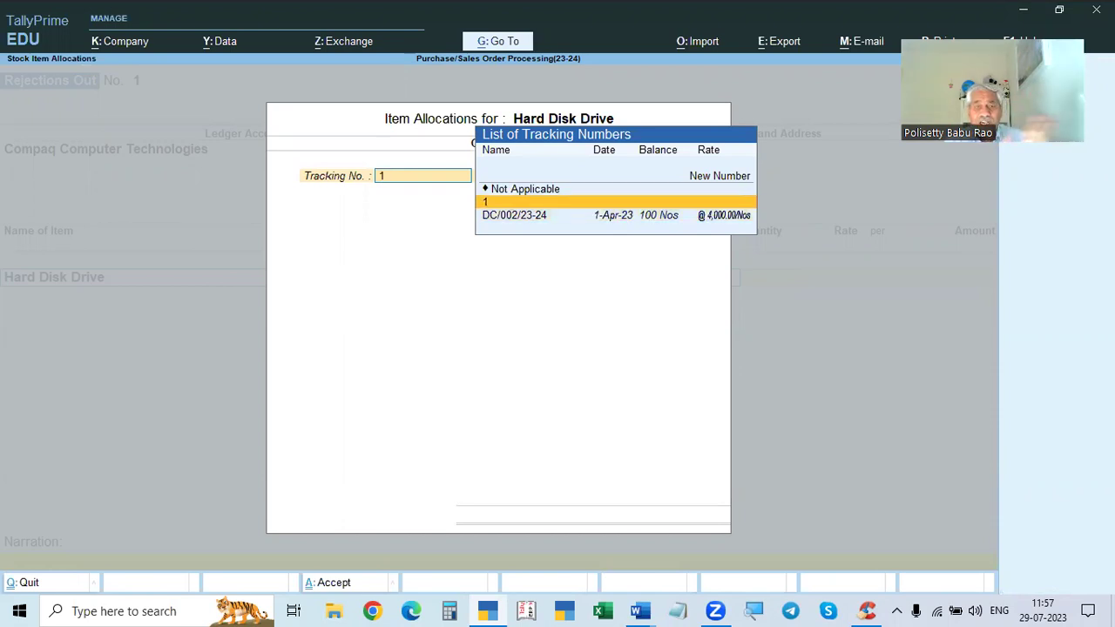
key(Down)
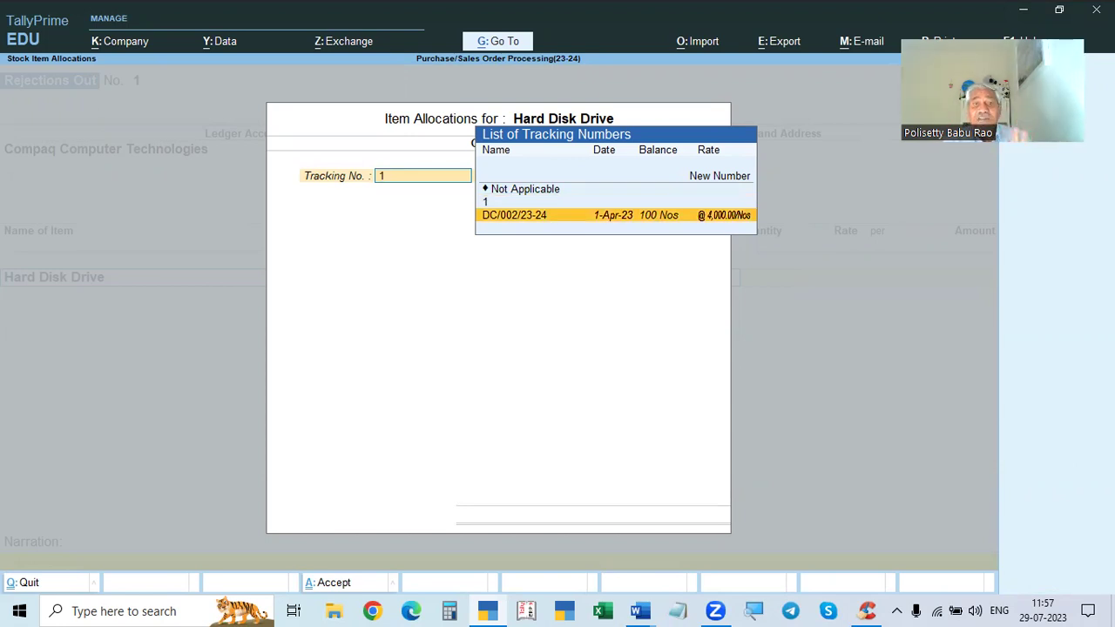
key(Return)
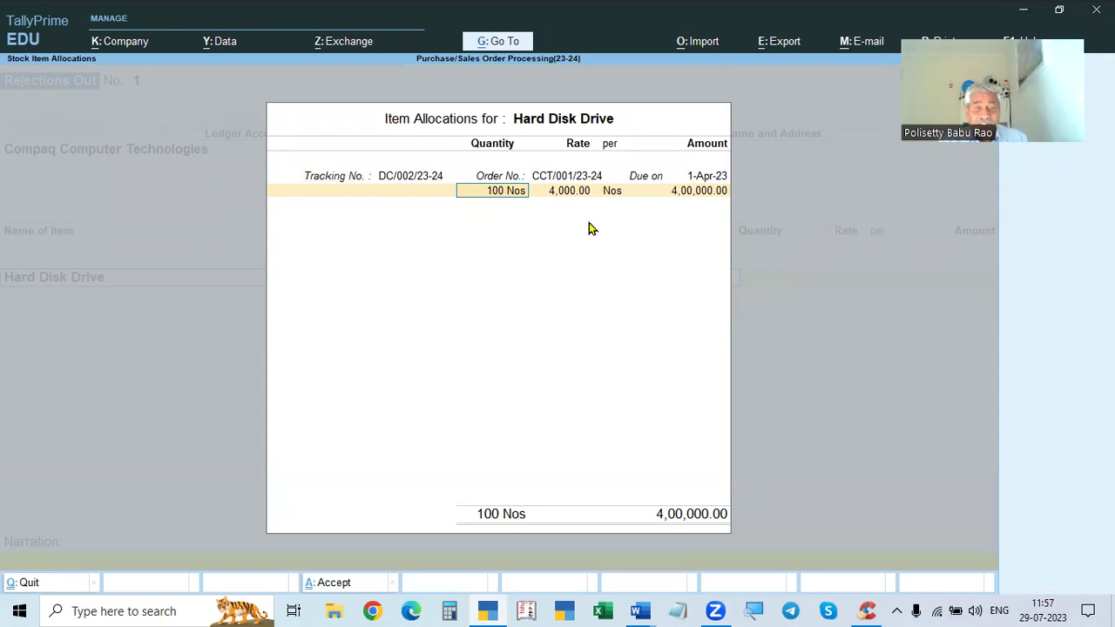
- Set the rejected Hard Disk Drive quantity to 5 Nos after checking the document, end the allocation and abandon the voucher
key(alt+Tab)
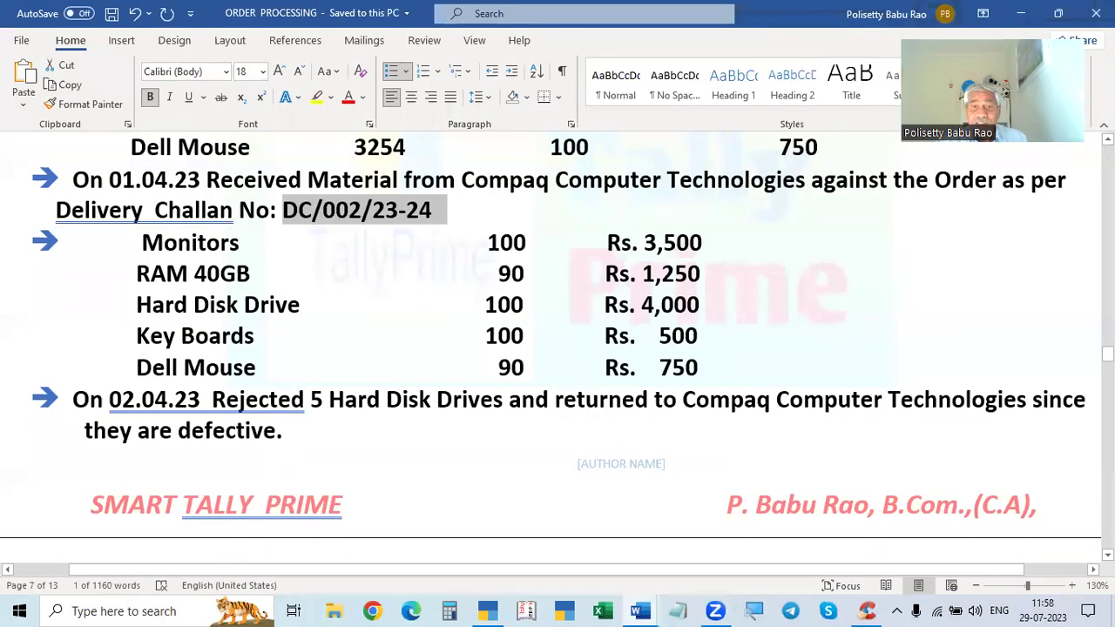
key(alt+Tab)
key(Return)
key(Return)
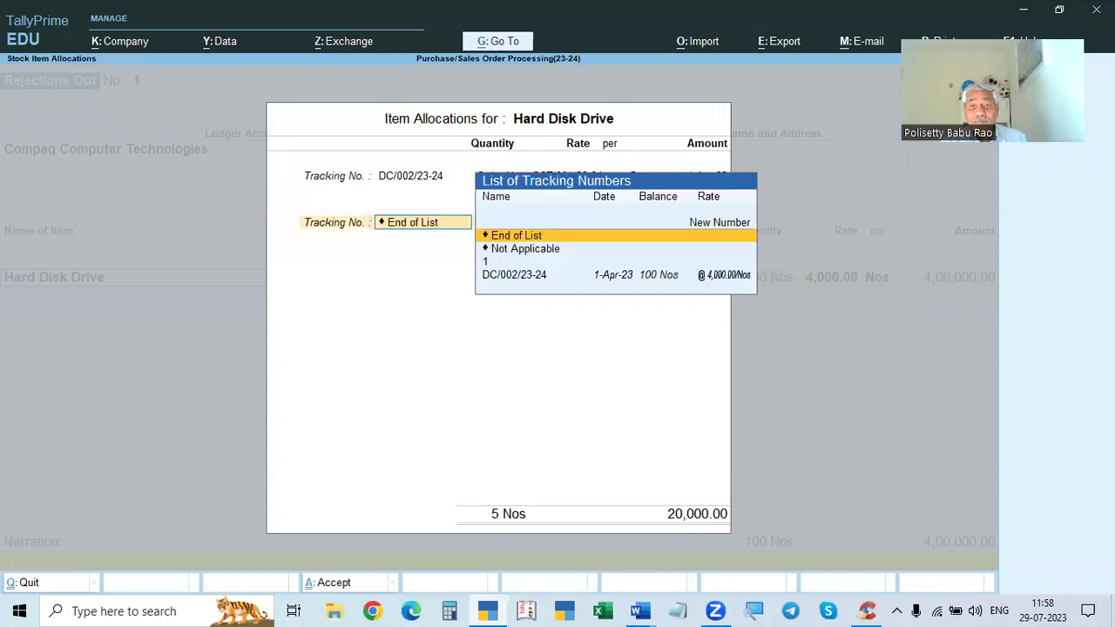
key(Return)
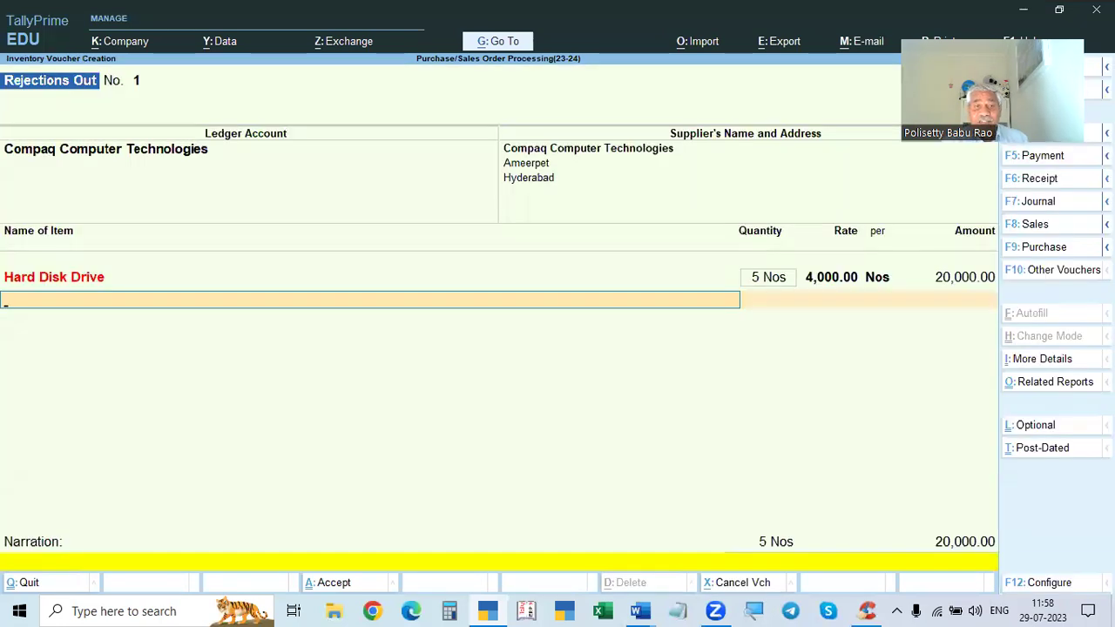
key(Escape)
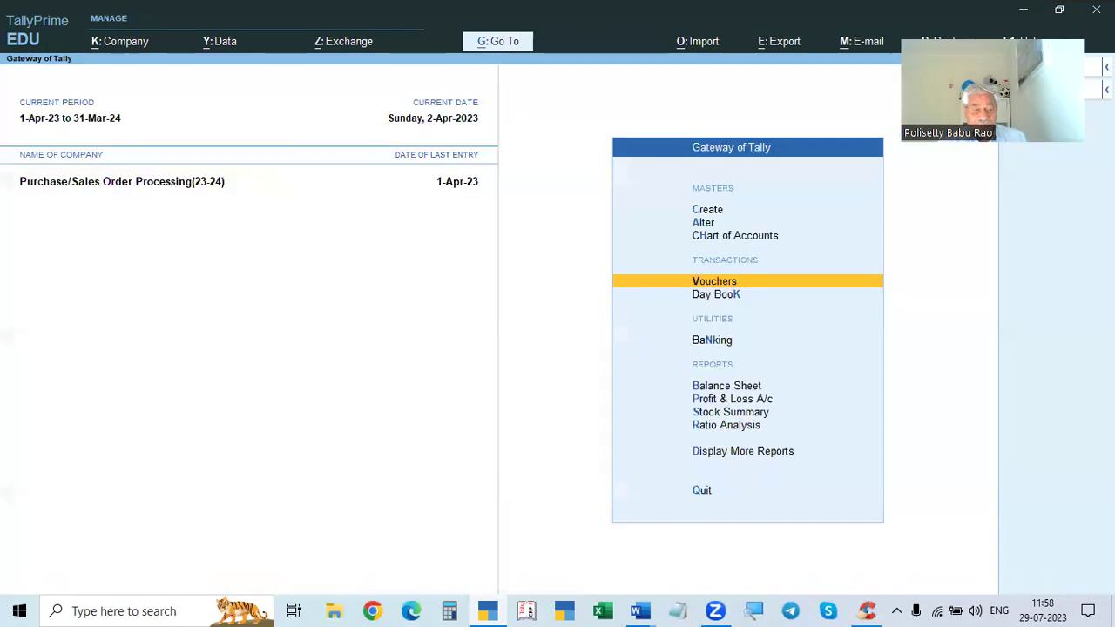
- Examine the closing quantities, rates and values of the stock items in the Stock Summary
click(763, 419)
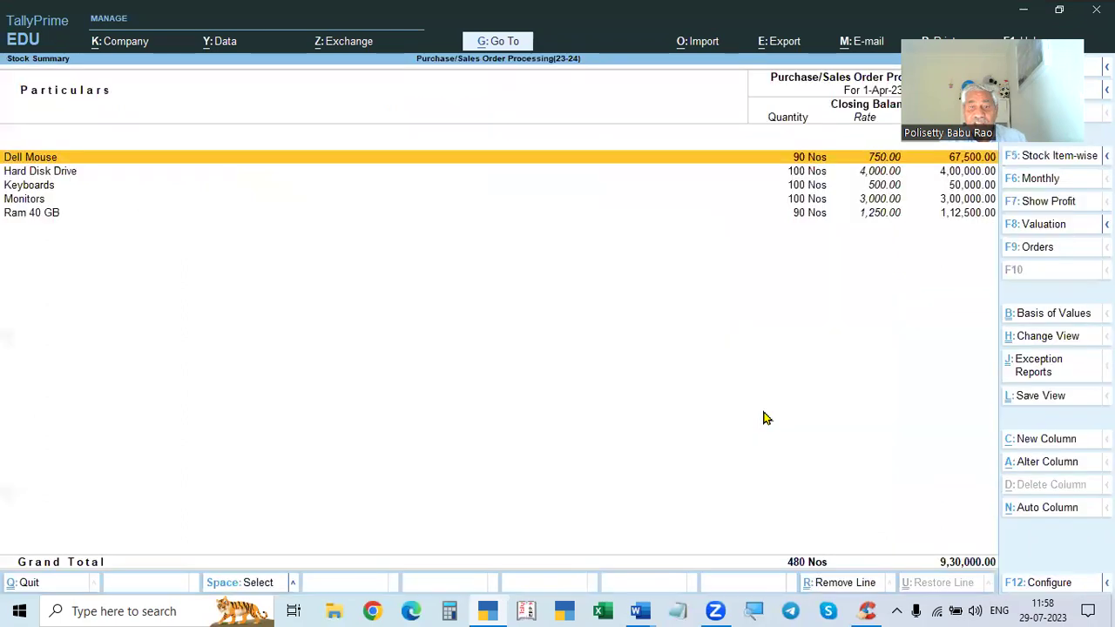
key(Down)
key(Down)
key(Down)
key(Up)
key(Up)
key(Up)
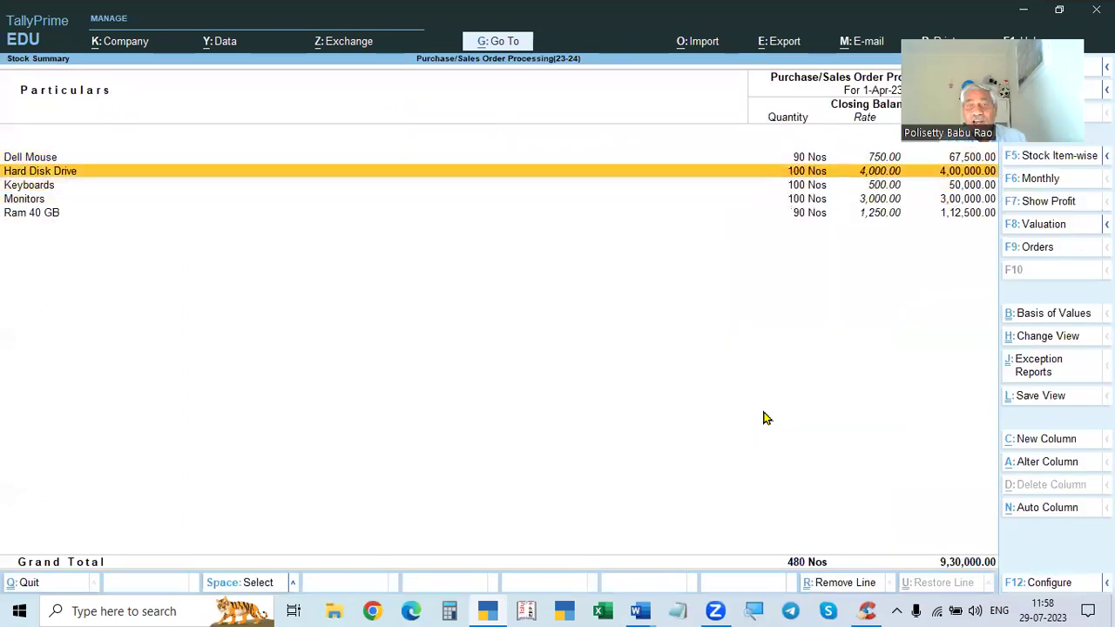
key(Down)
key(Down)
key(Down)
key(Up)
key(Up)
key(Up)
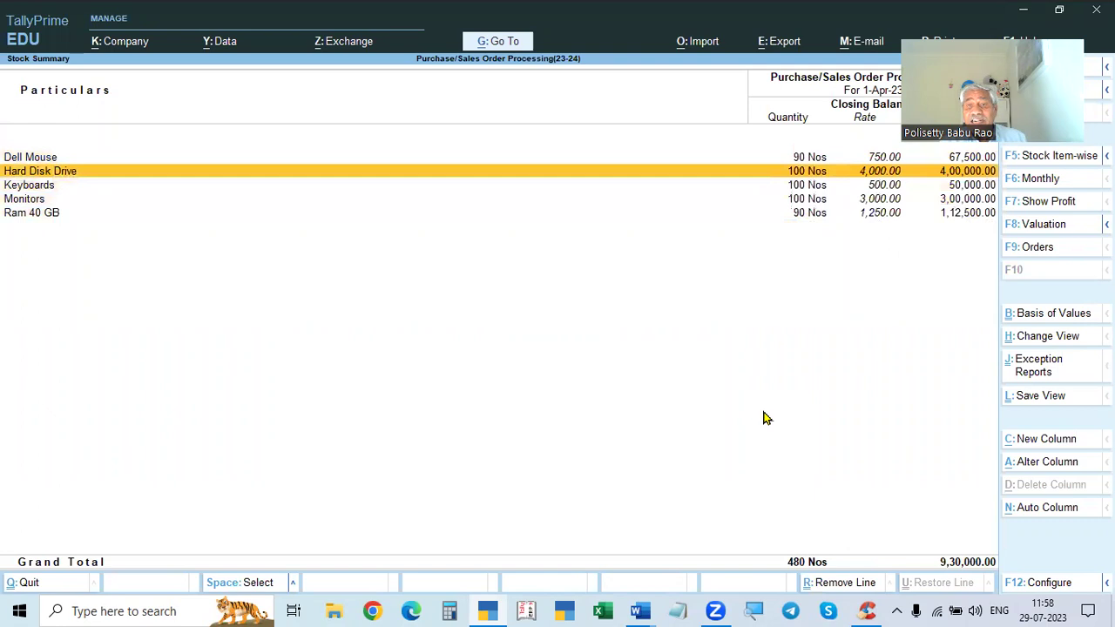
key(Down)
key(Down)
key(Escape)
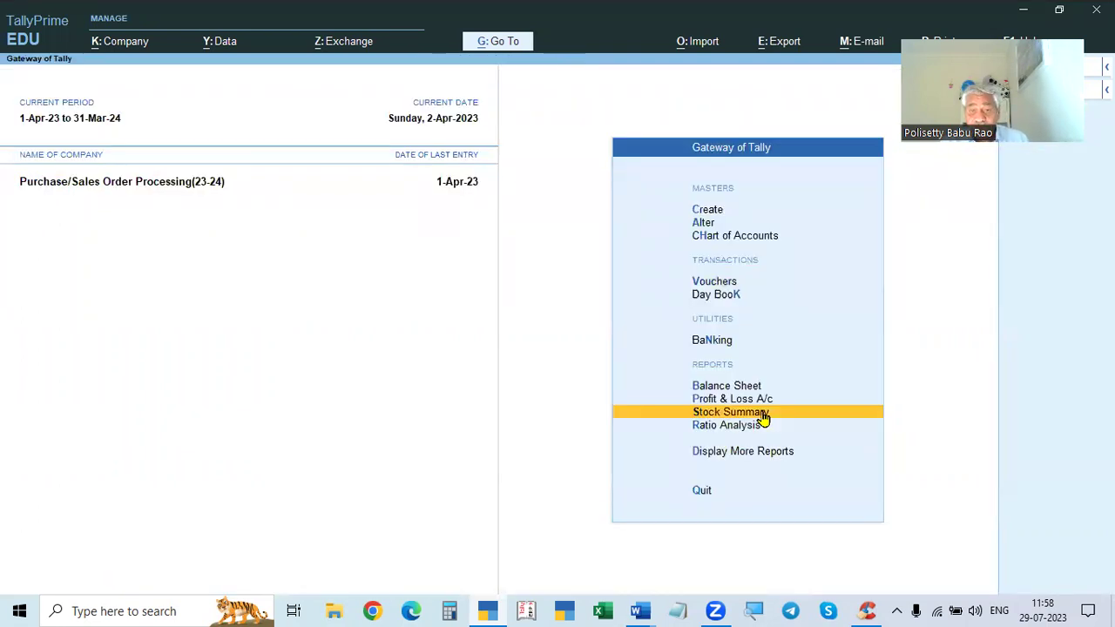
- Inspect the Purchase Accounts breakdown in the Profit & Loss A/c
key(Up)
key(Return)
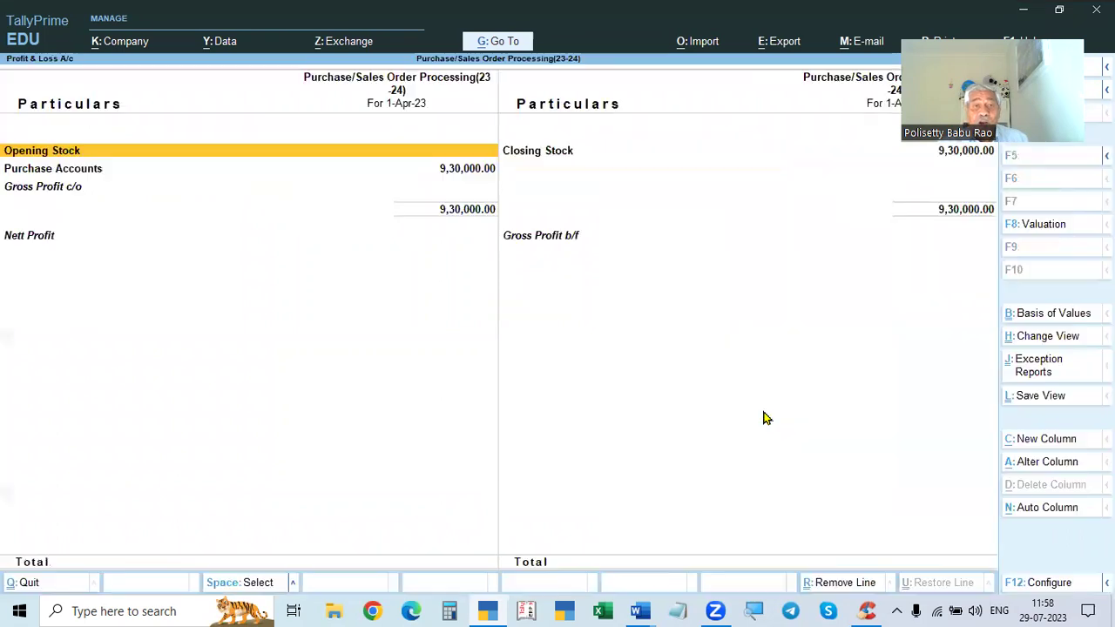
click(74, 174)
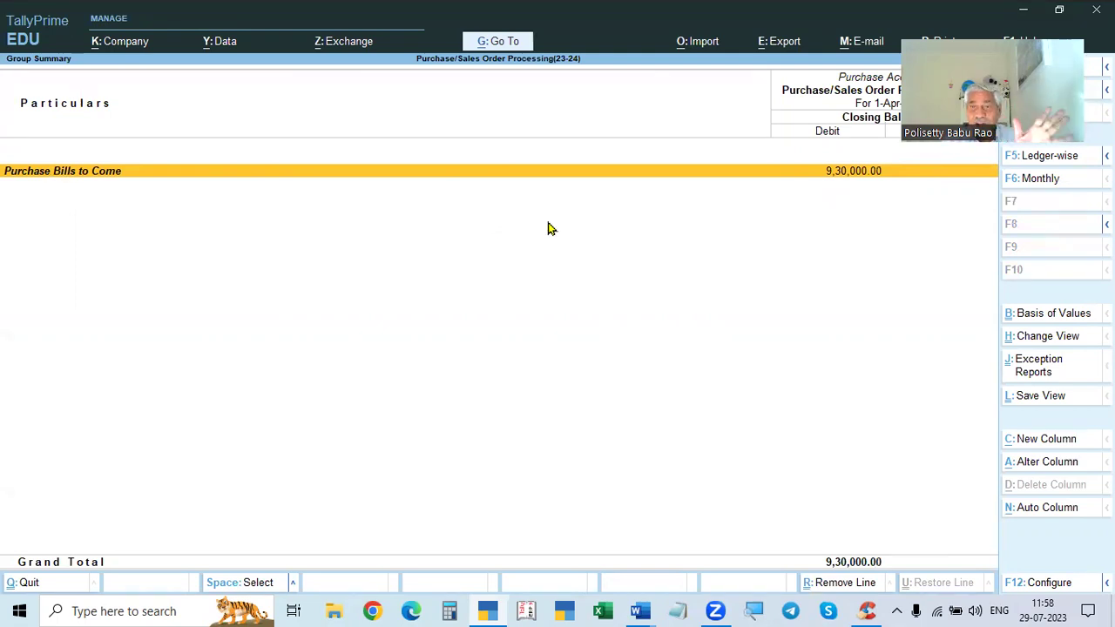
key(Escape)
key(Escape)
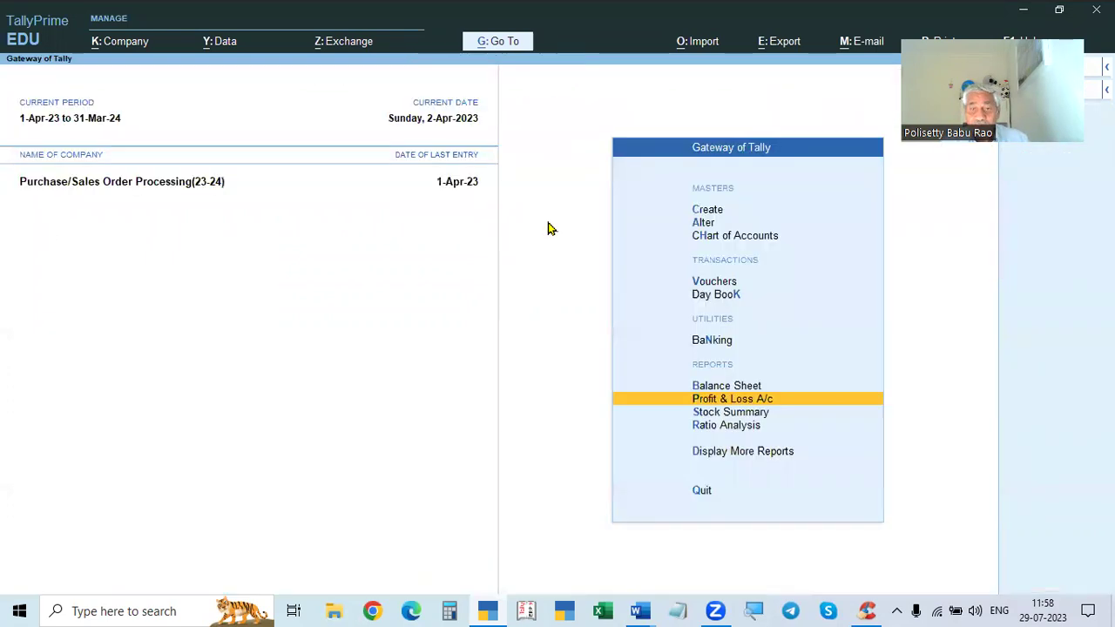
- Inspect the Sundry Creditors breakdown under Current Liabilities in the Balance Sheet
key(Up)
key(Return)
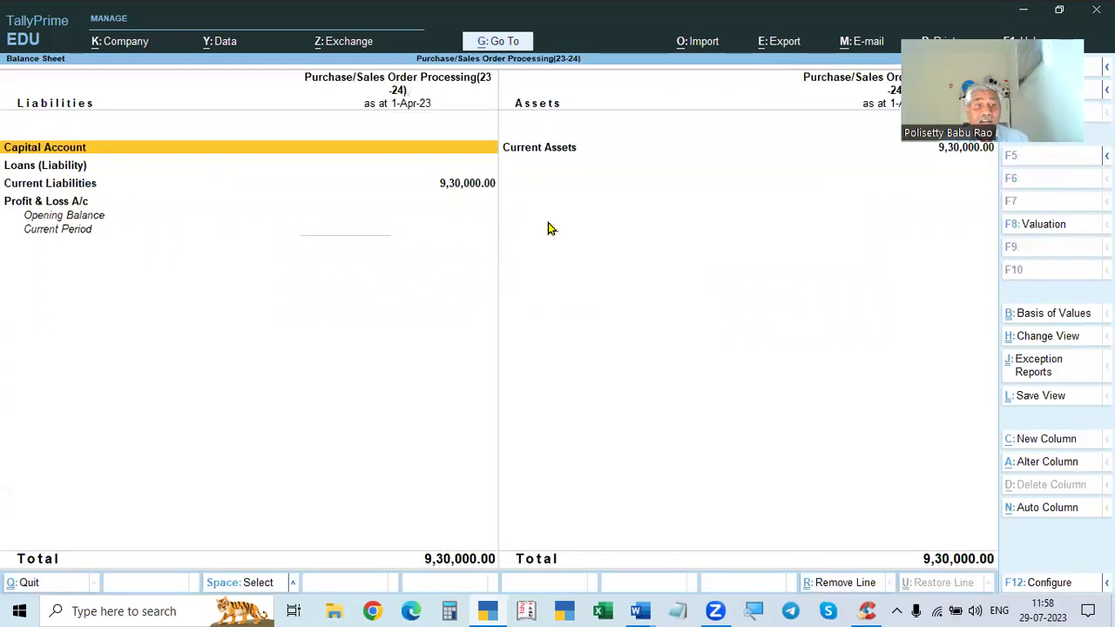
click(452, 191)
click(453, 192)
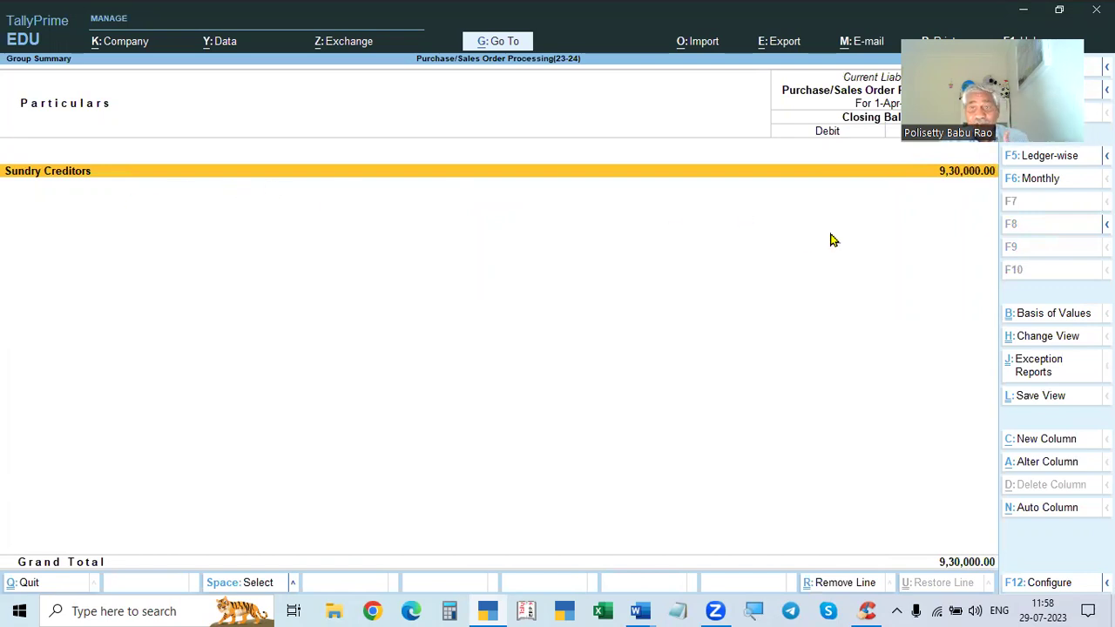
key(Return)
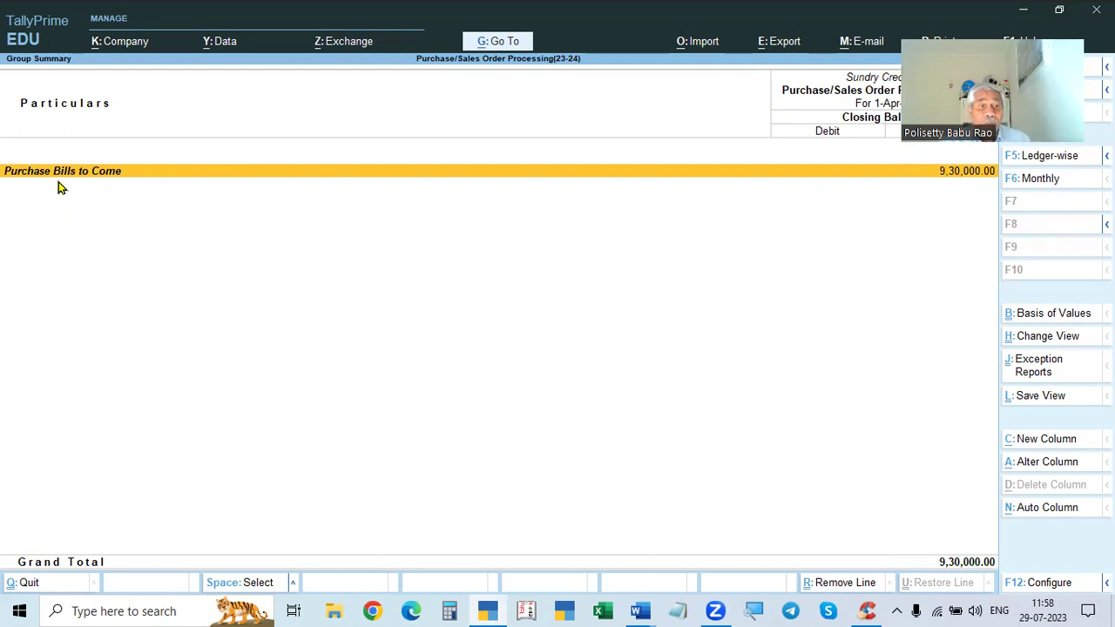
key(Escape)
key(Escape)
key(Escape)
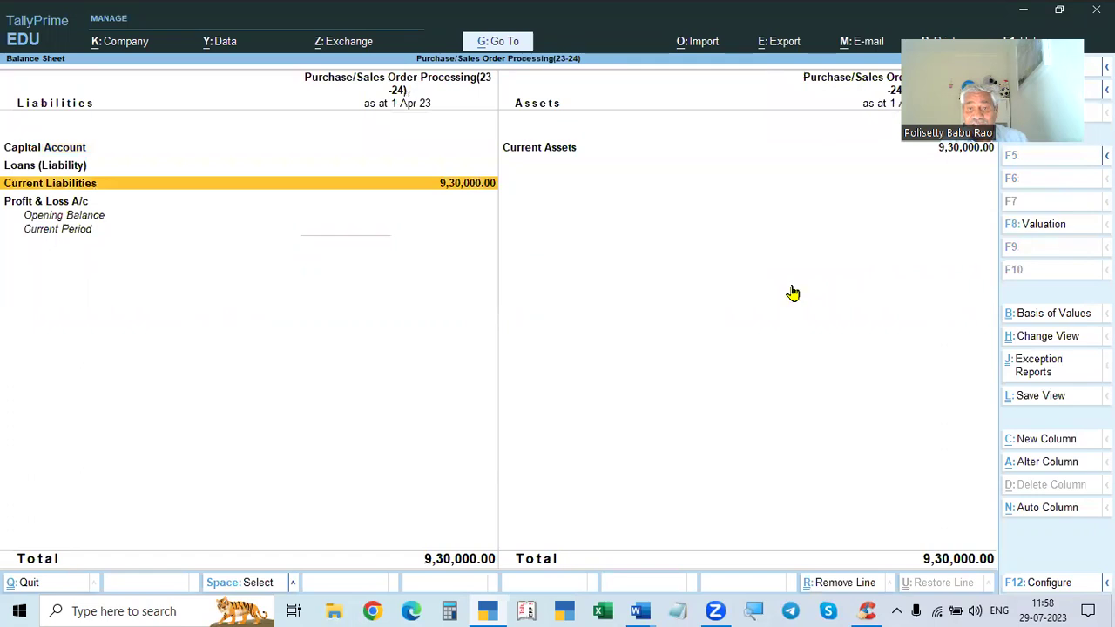
- Open the Inventory Books list under Display More Reports
key(Down)
key(Down)
key(Down)
key(Down)
key(Return)
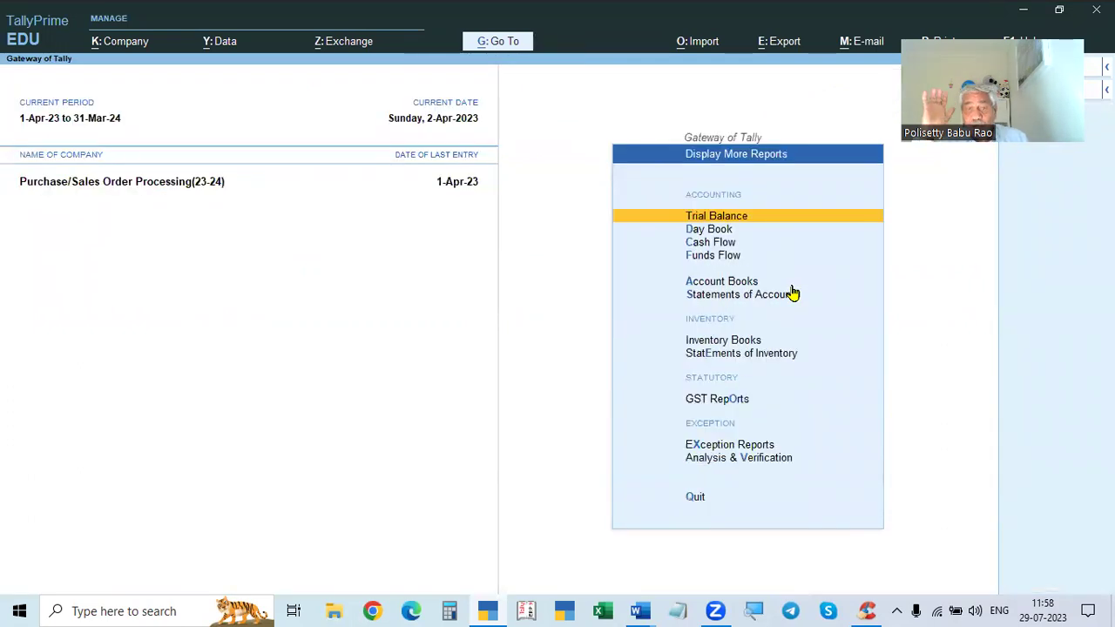
key(Down)
key(Down)
key(Down)
key(Down)
key(Down)
key(Down)
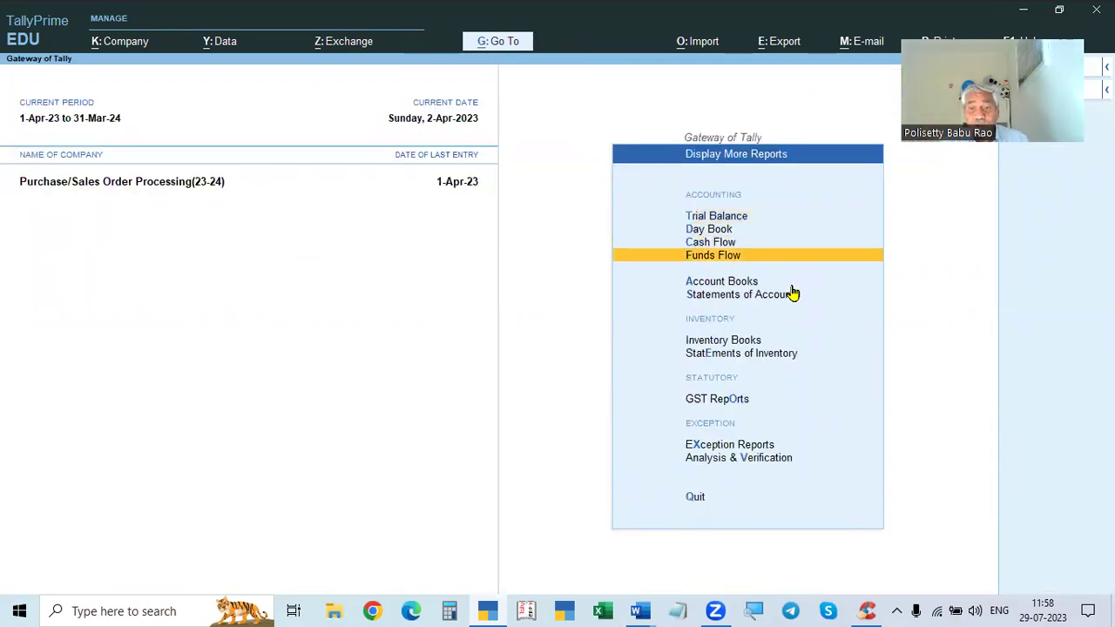
key(Return)
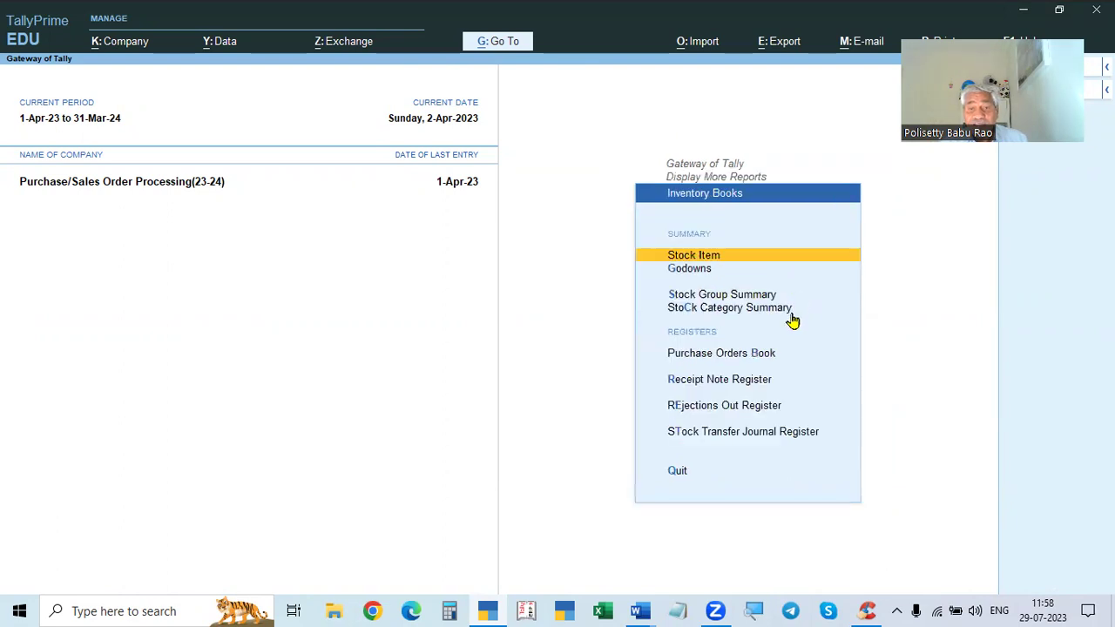
- Examine the April purchase order to Compaq Computer Technologies in the Purchase Orders Book
click(721, 353)
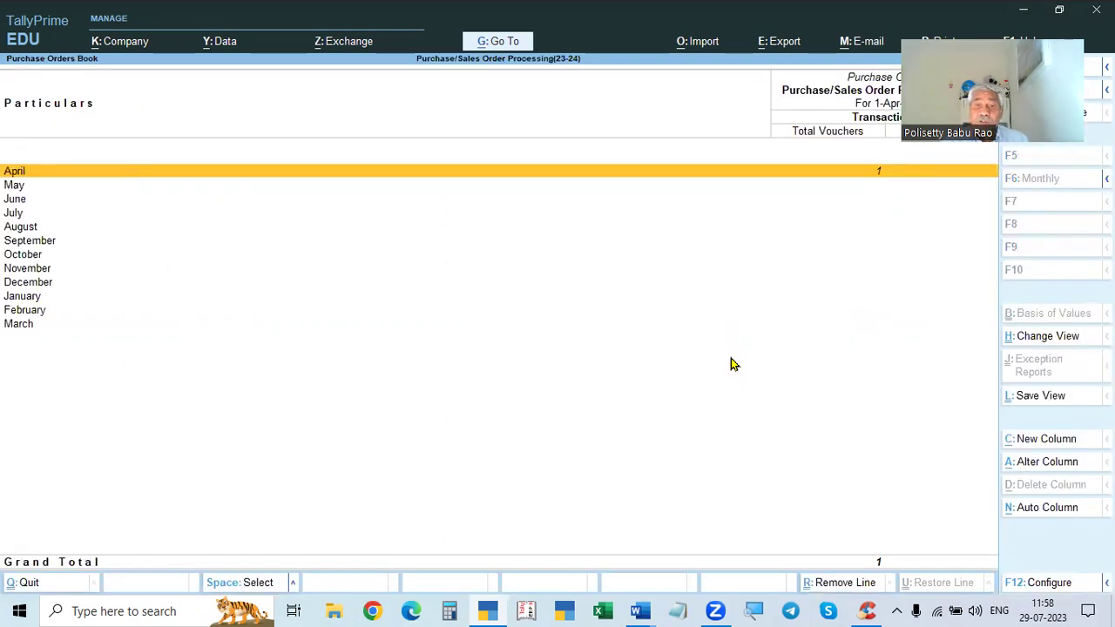
key(Return)
key(Return)
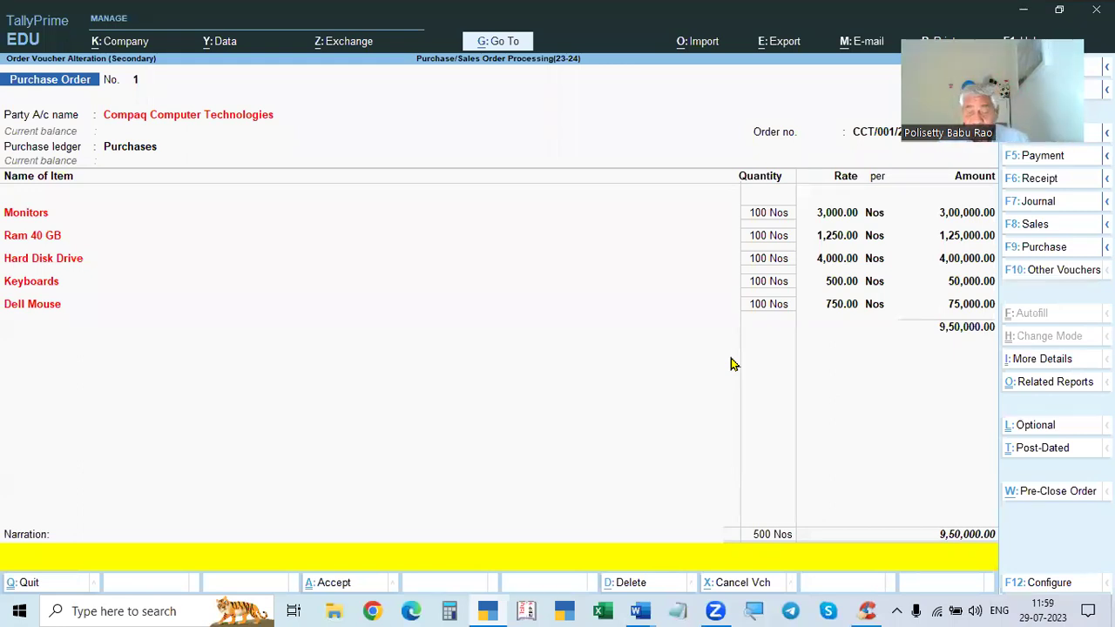
key(Escape)
key(Escape)
key(Escape)
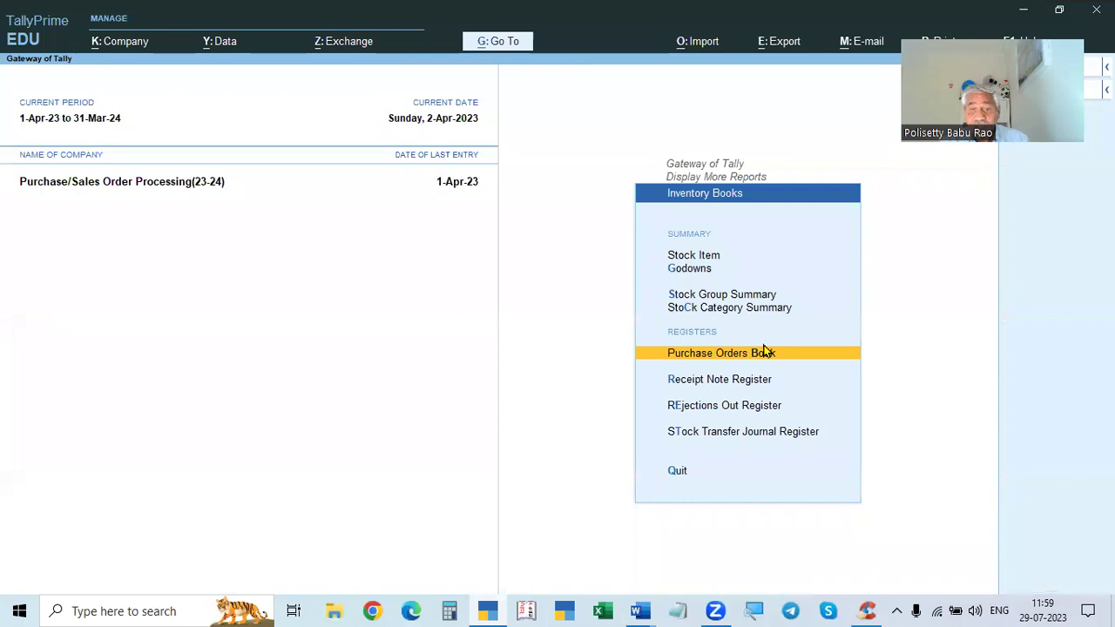
- Examine the item quantities and amounts of the April receipt note in the Receipt Note Register
key(Down)
key(Down)
key(Up)
key(Return)
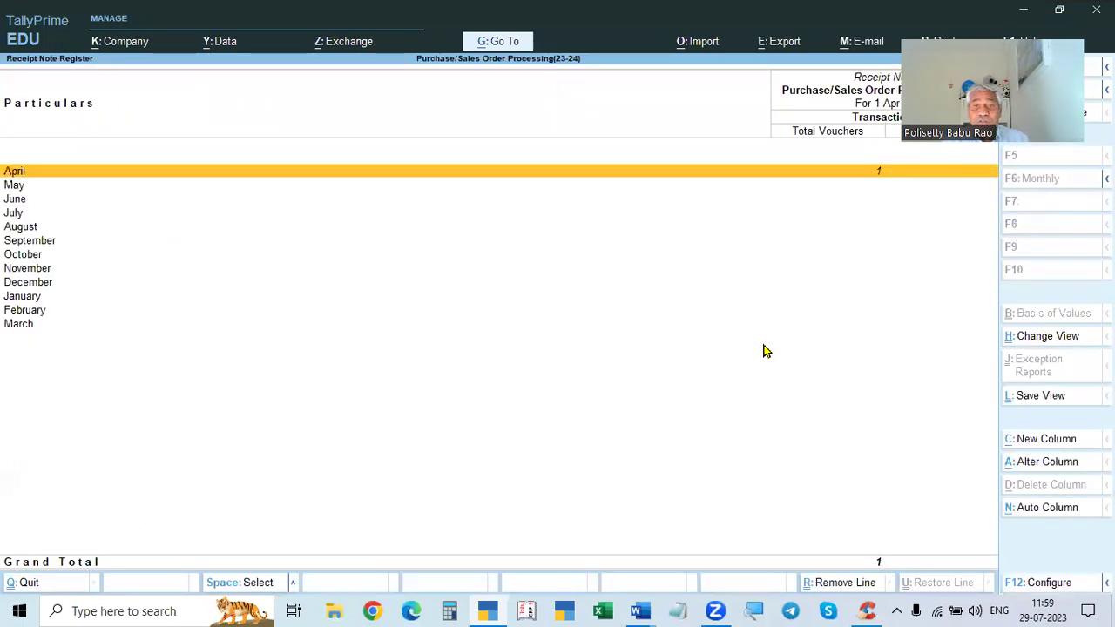
key(Return)
key(Return)
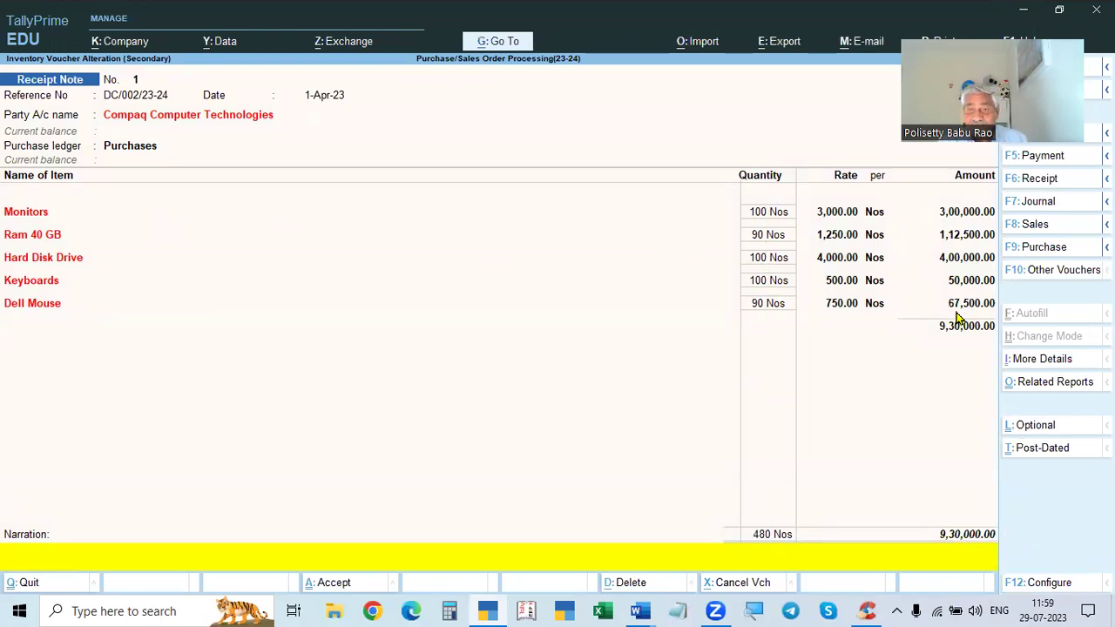
key(Escape)
key(y)
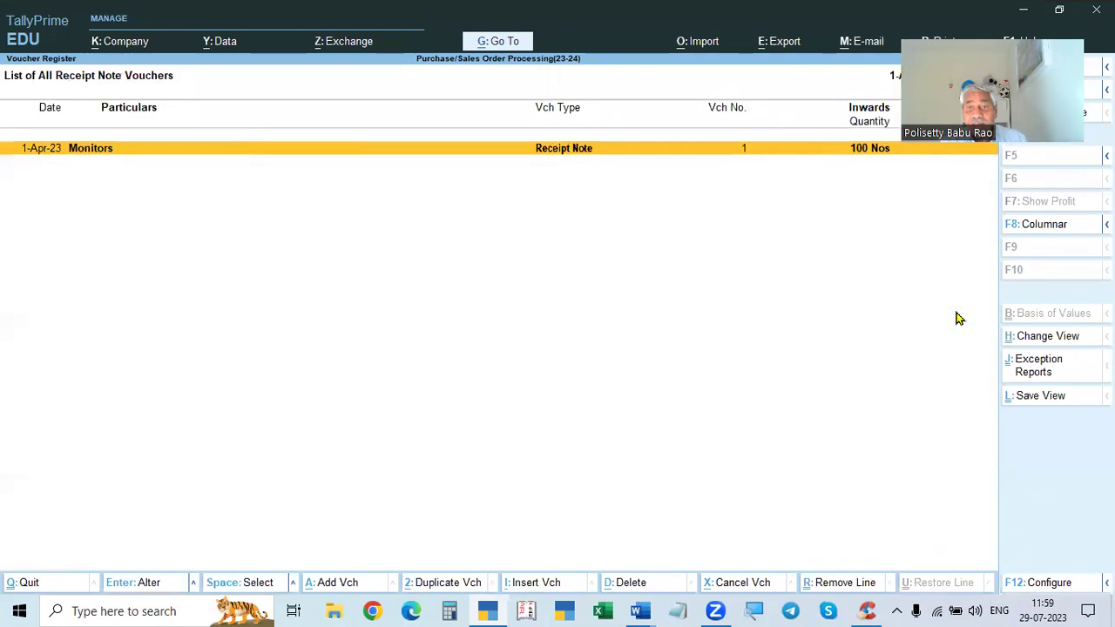
key(Escape)
key(Escape)
- Check the Rejections Out Register for vouchers recorded by month
key(Down)
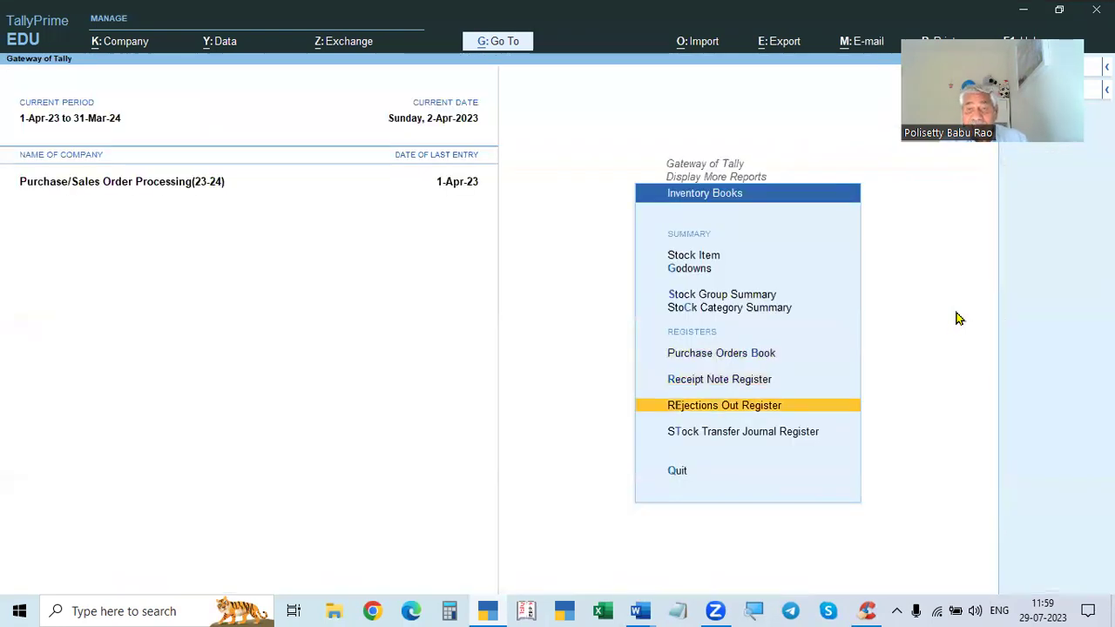
key(Return)
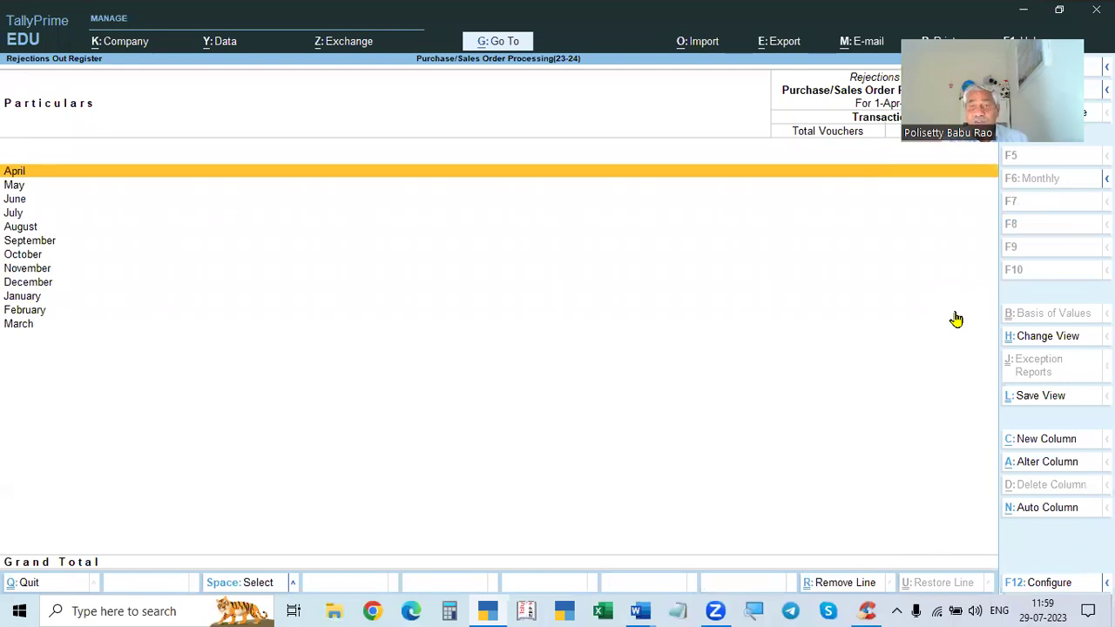
key(Escape)
- Leave the Inventory Books and open the Statements of Inventory list
key(Down)
key(Escape)
key(Down)
key(Down)
key(Down)
key(Down)
key(Up)
key(Up)
key(Up)
key(Return)
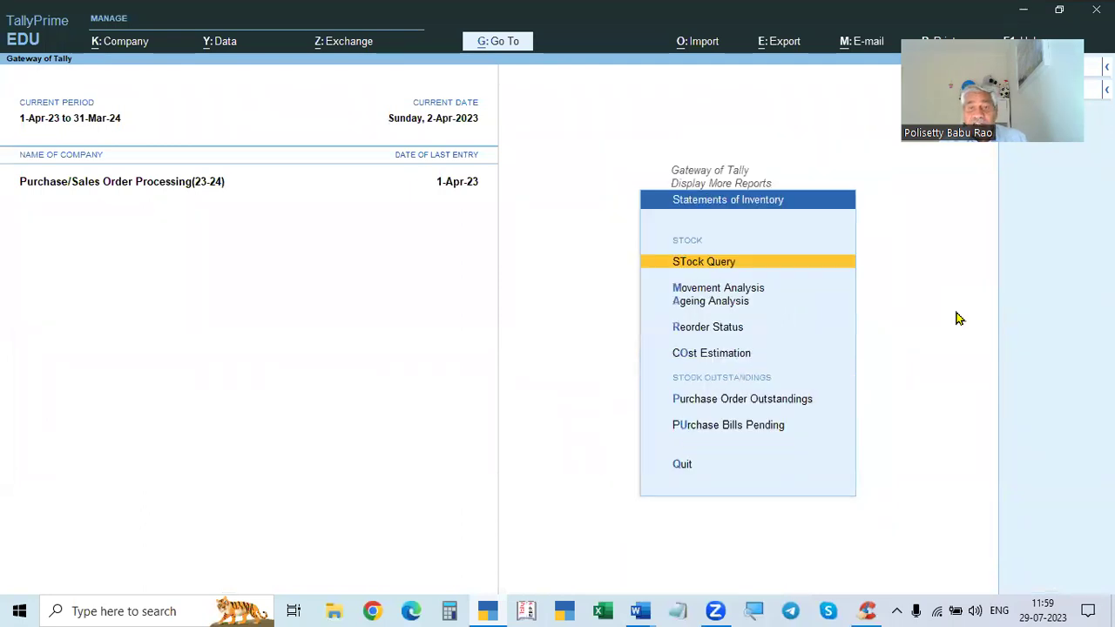
- Examine the ordered and balance quantities of all orders in Purchase Order Outstandings, and return to the Gateway of Tally
key(Down)
key(Down)
key(Down)
key(Down)
key(Down)
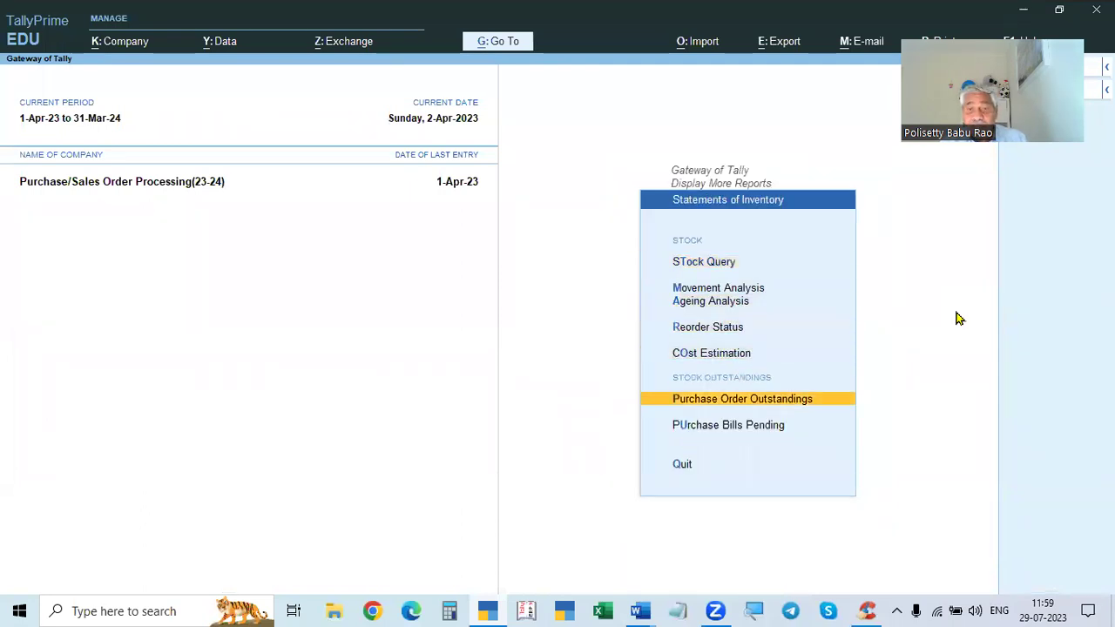
key(Return)
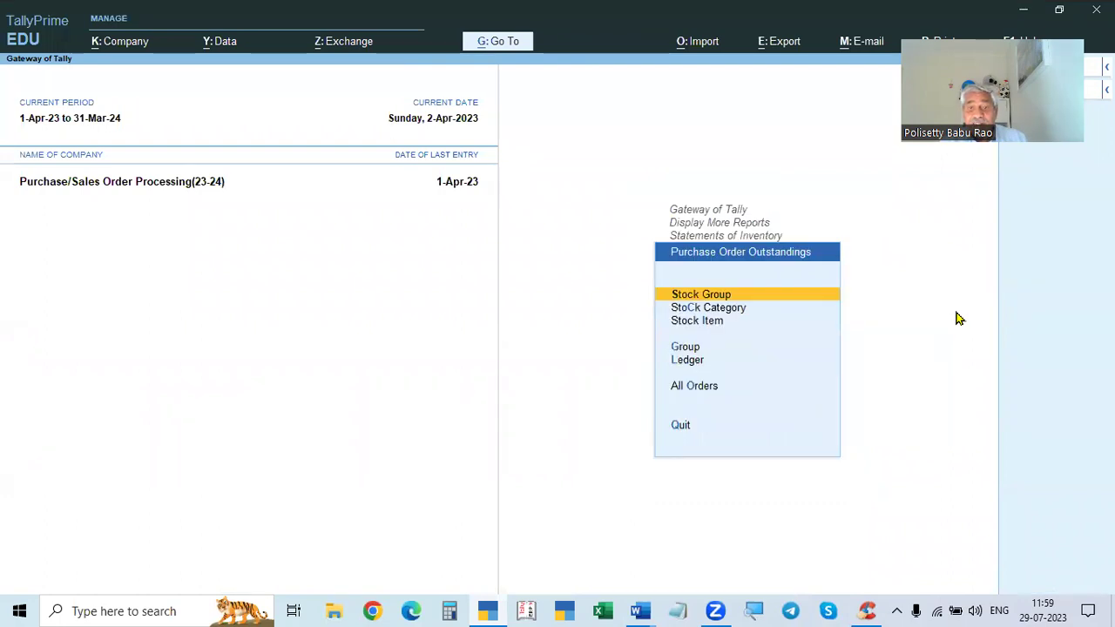
key(Down)
key(Down)
key(Down)
key(Down)
key(Down)
key(Return)
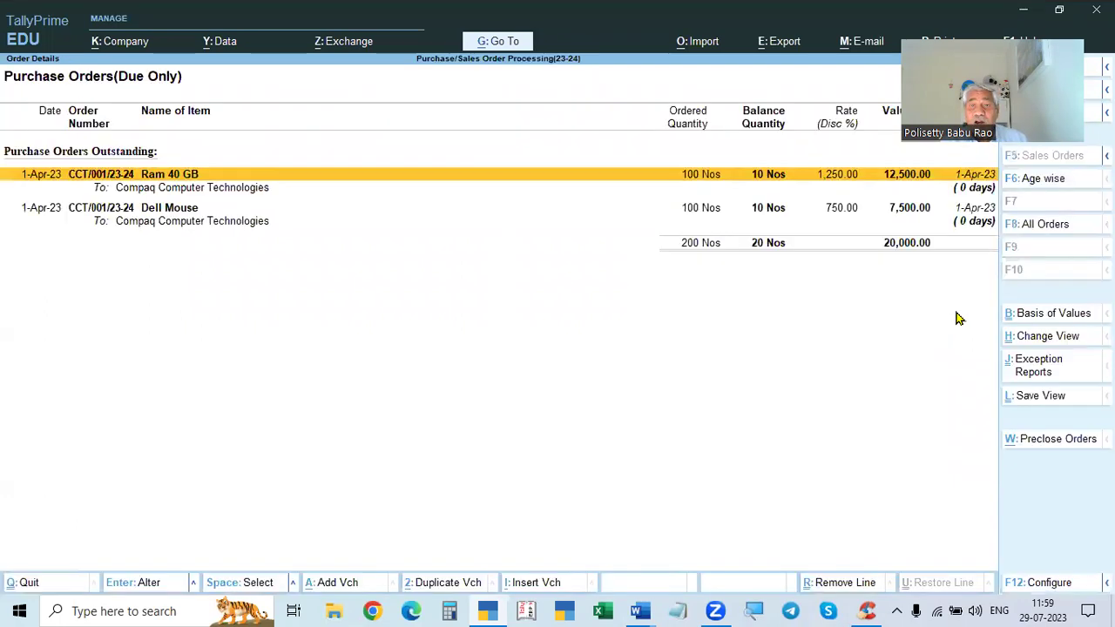
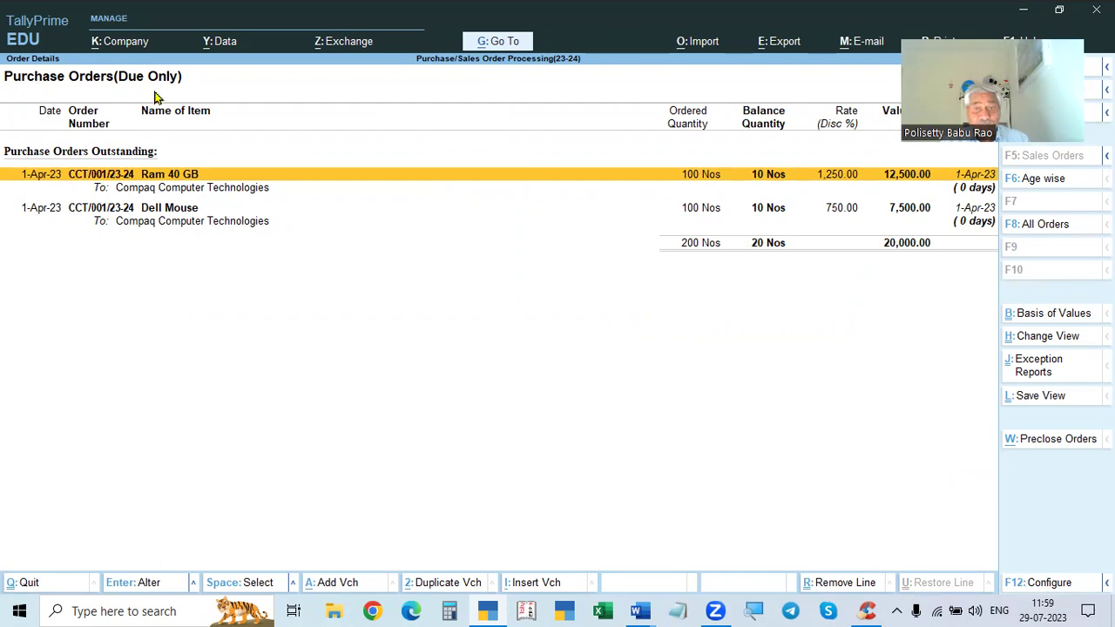
key(Escape)
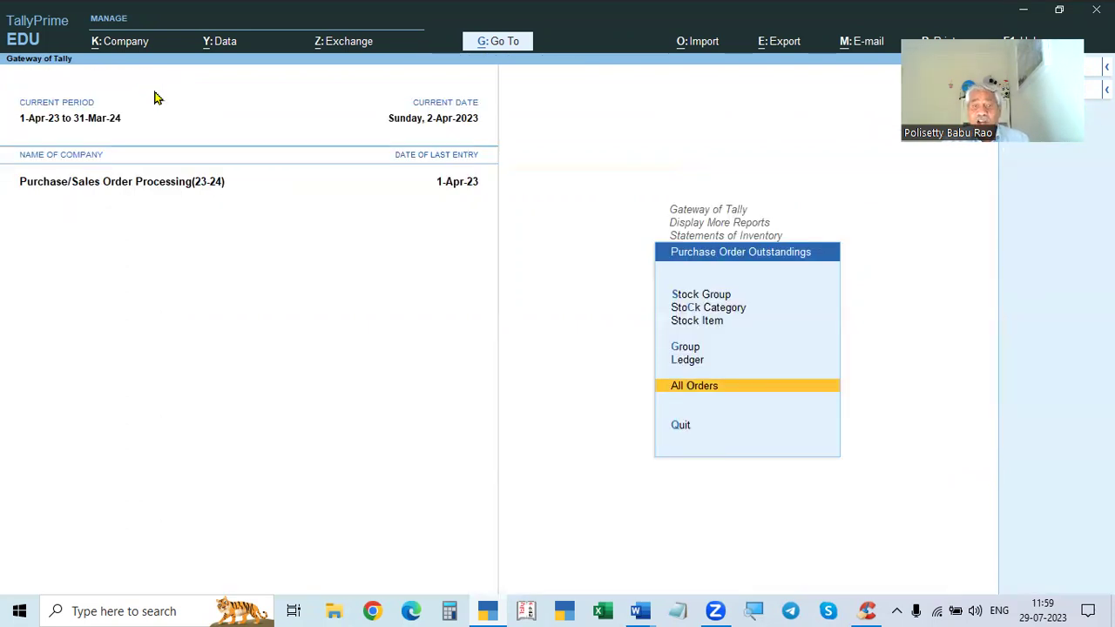
key(Escape)
key(Escape)
key(Escape)
key(Escape)
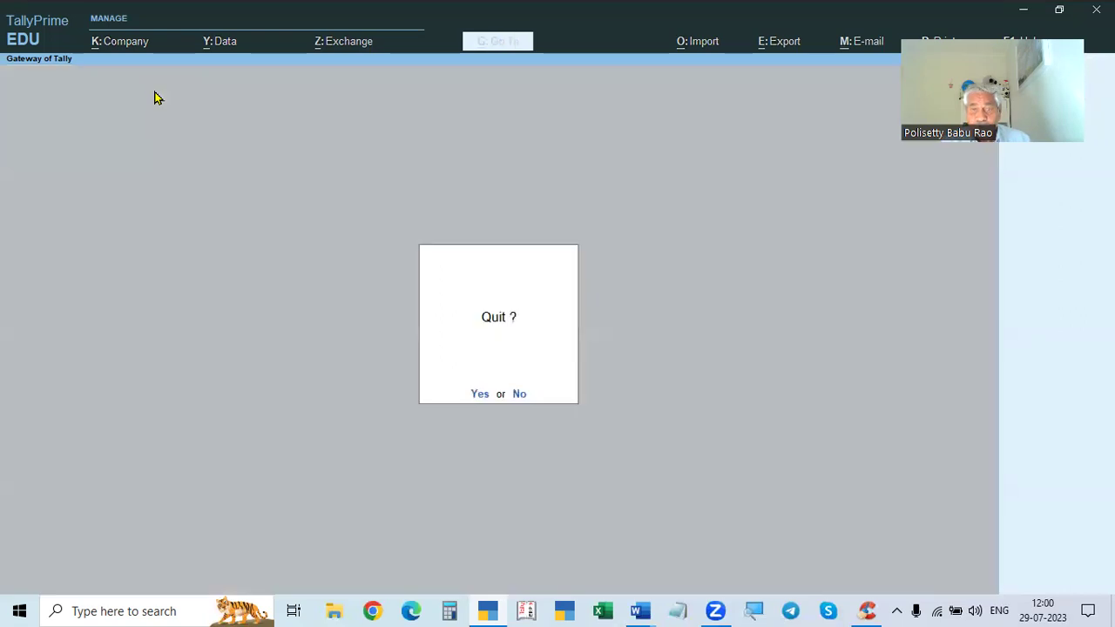
key(v)
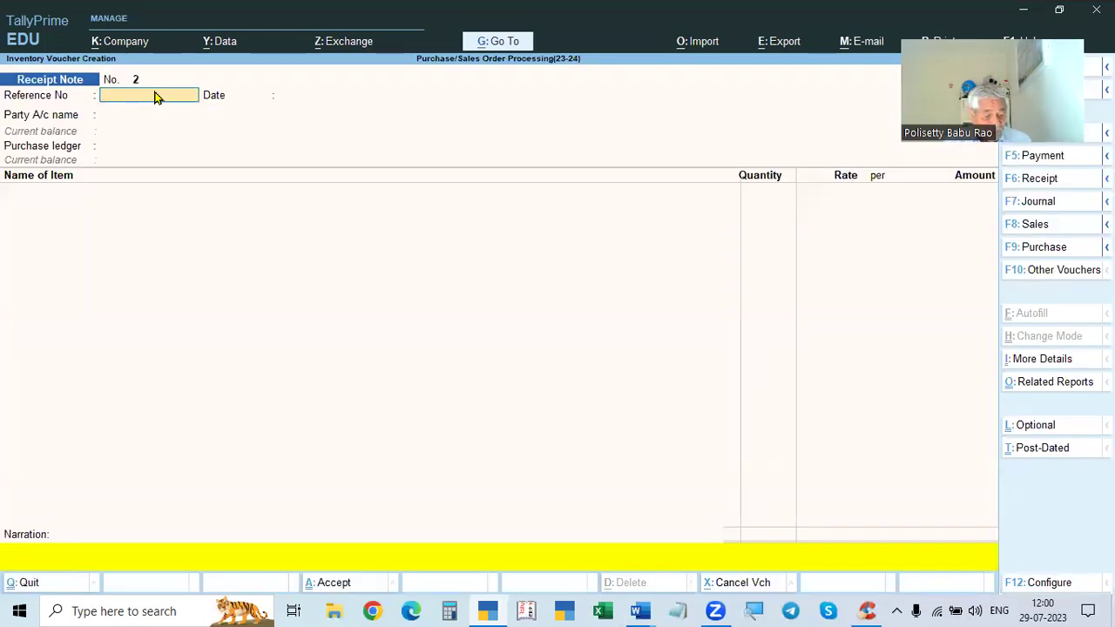
key(alt)
key(alt+F5)
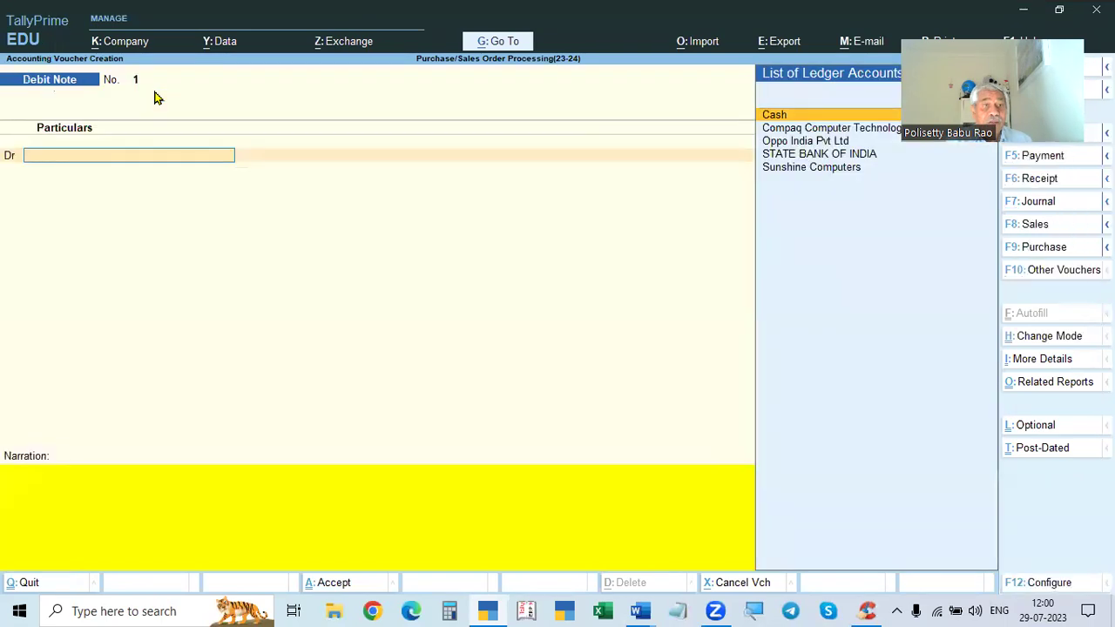
key(Escape)
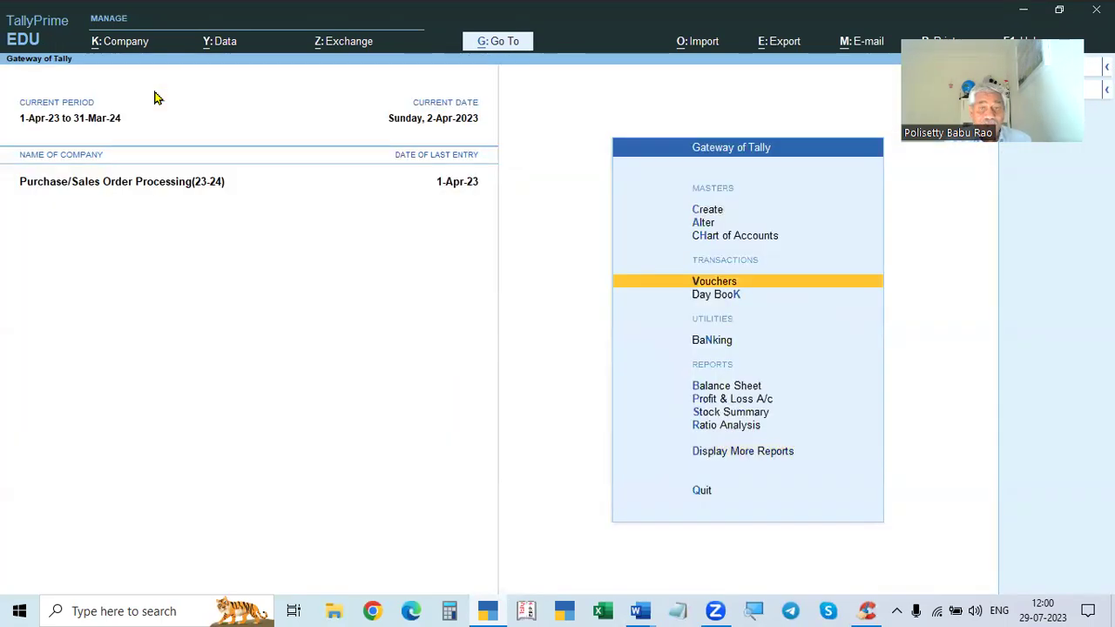
- Start a Rejections Out voucher with Compaq Computer Technologies as the ledger account, keeping its default supplier details
key(Return)
key(ctrl+F5)
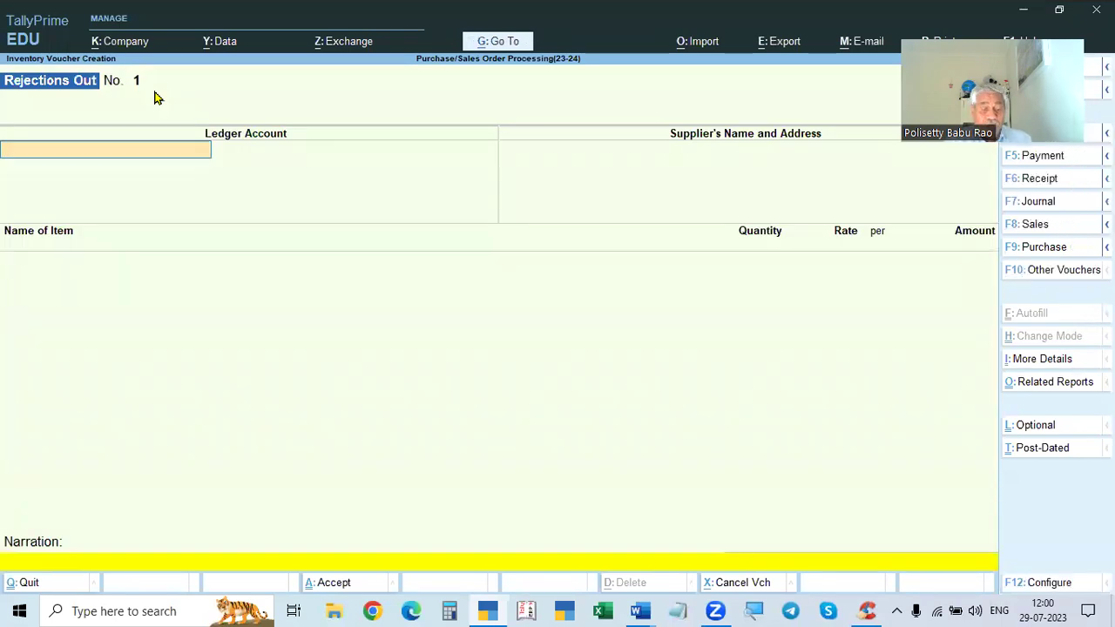
text(C)
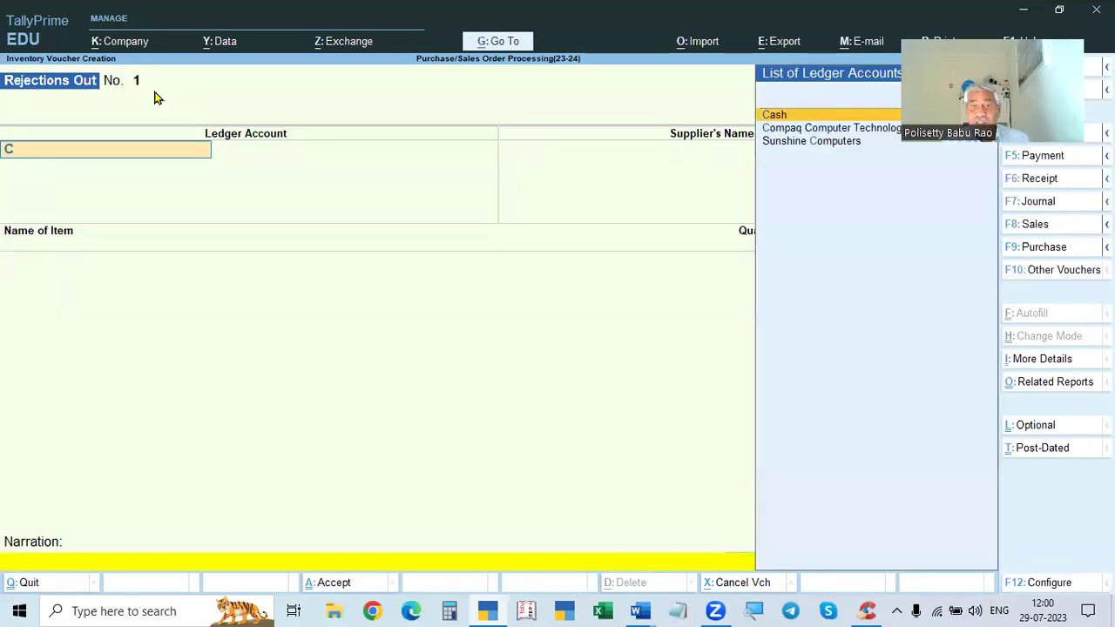
key(Return)
key(BackSpace)
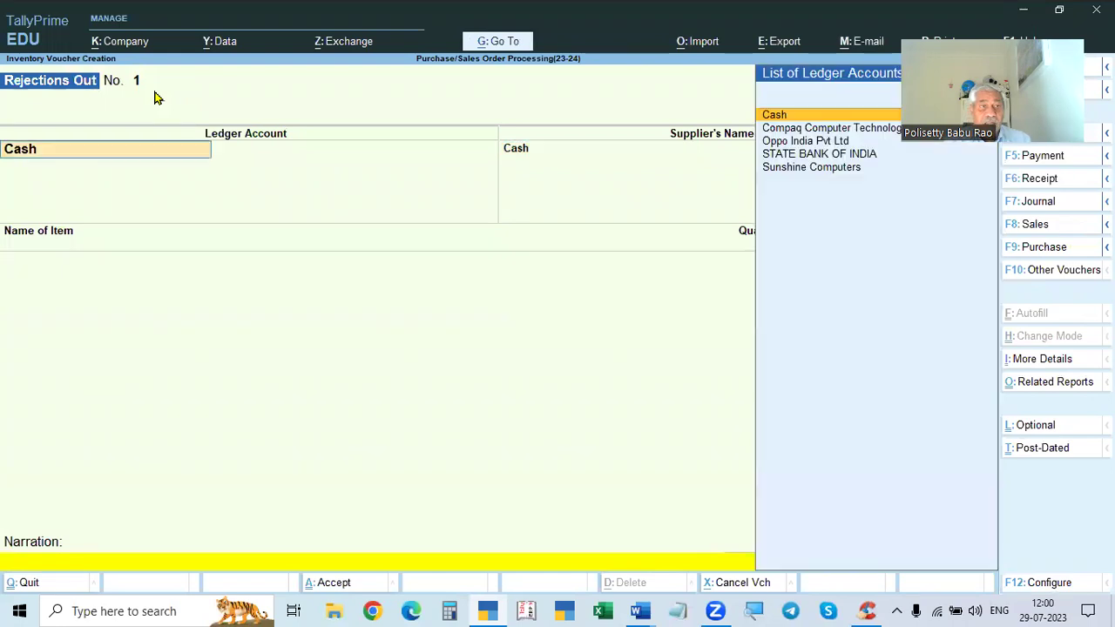
key(Down)
key(Return)
key(Return)
key(Return)
key(Return)
key(Return)
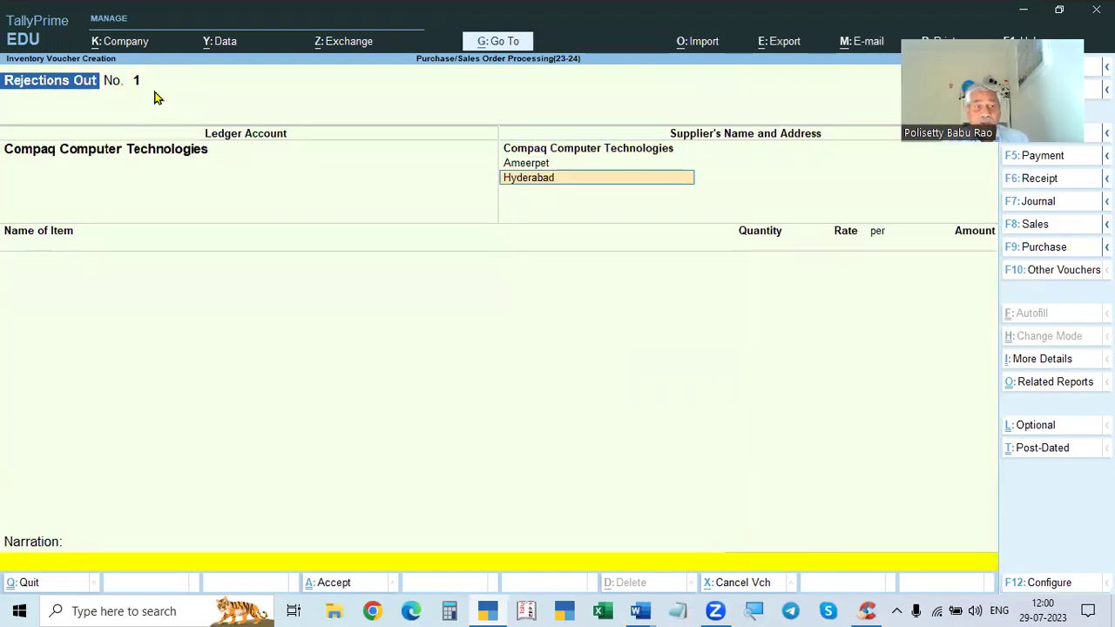
- Add 5 Nos of Hard Disk Drive against tracking number DC/002/23-24 at the default rate, and save the voucher
text(Ha)
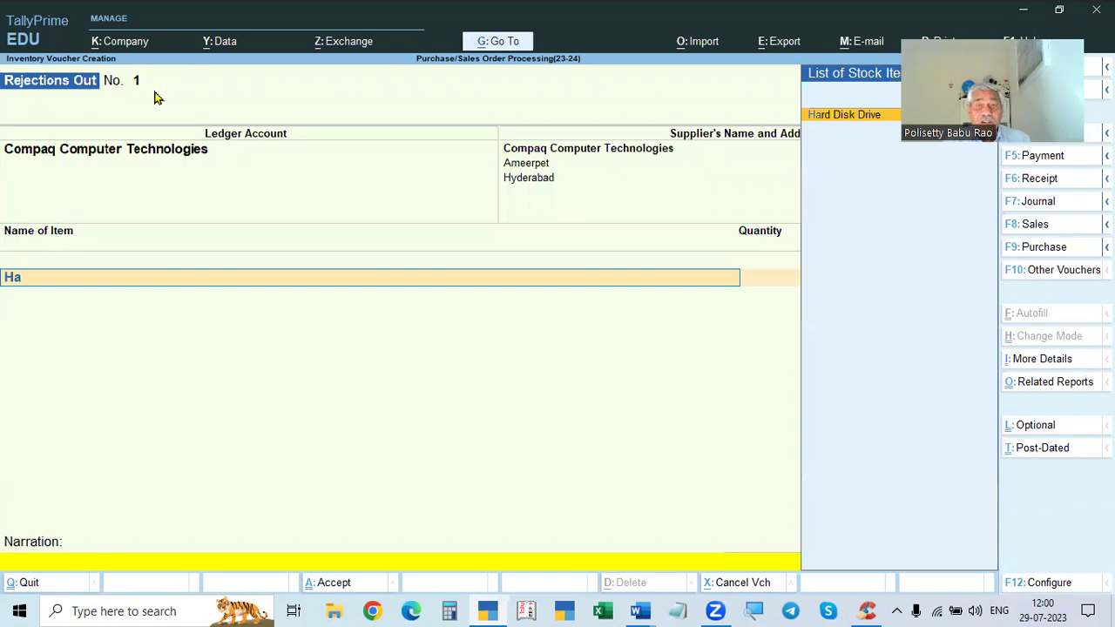
key(Return)
key(Down)
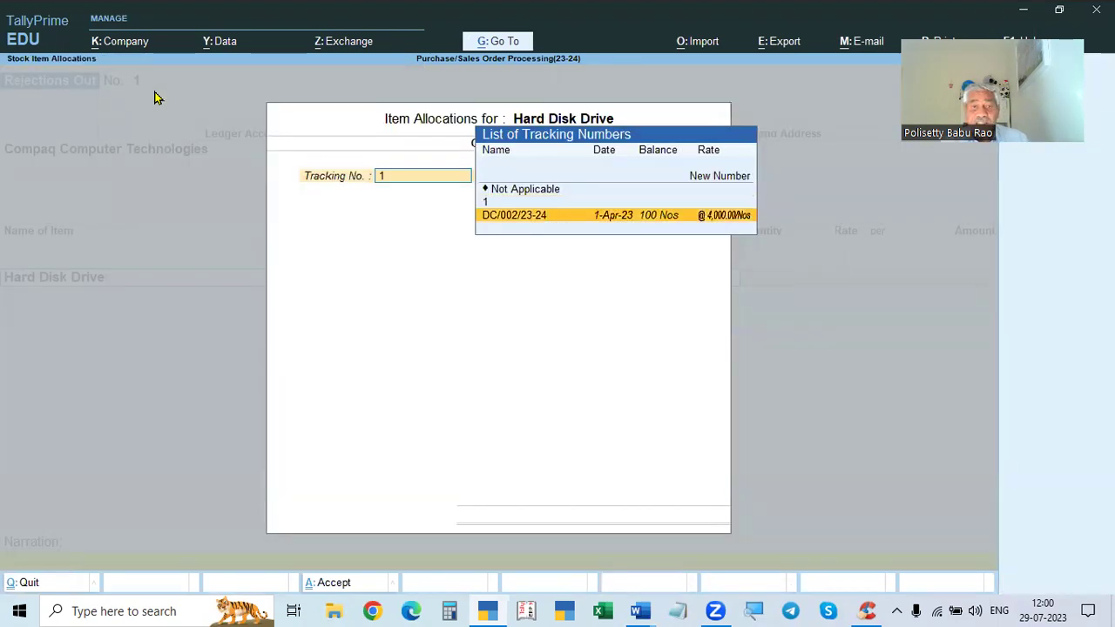
key(Return)
text(5)
key(Return)
key(Return)
key(Return)
key(Return)
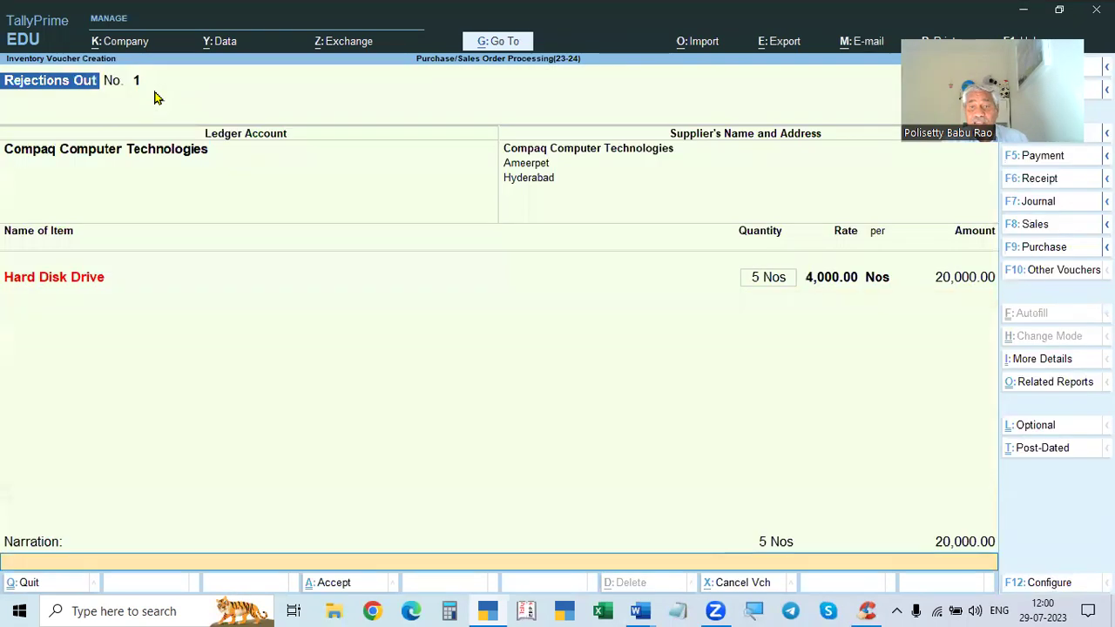
key(Return)
key(Return)
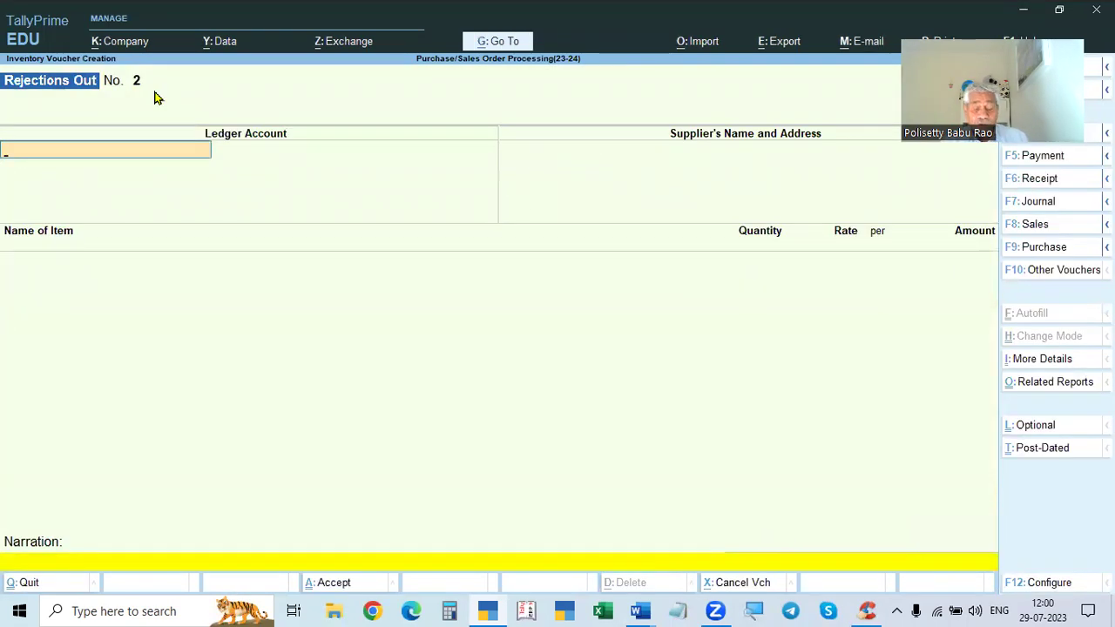
- Examine the closing quantities and values in the Stock Summary after the rejection, especially for Hard Disk Drive
key(Escape)
key(Return)
key(Down)
key(Down)
key(Down)
key(Down)
key(Down)
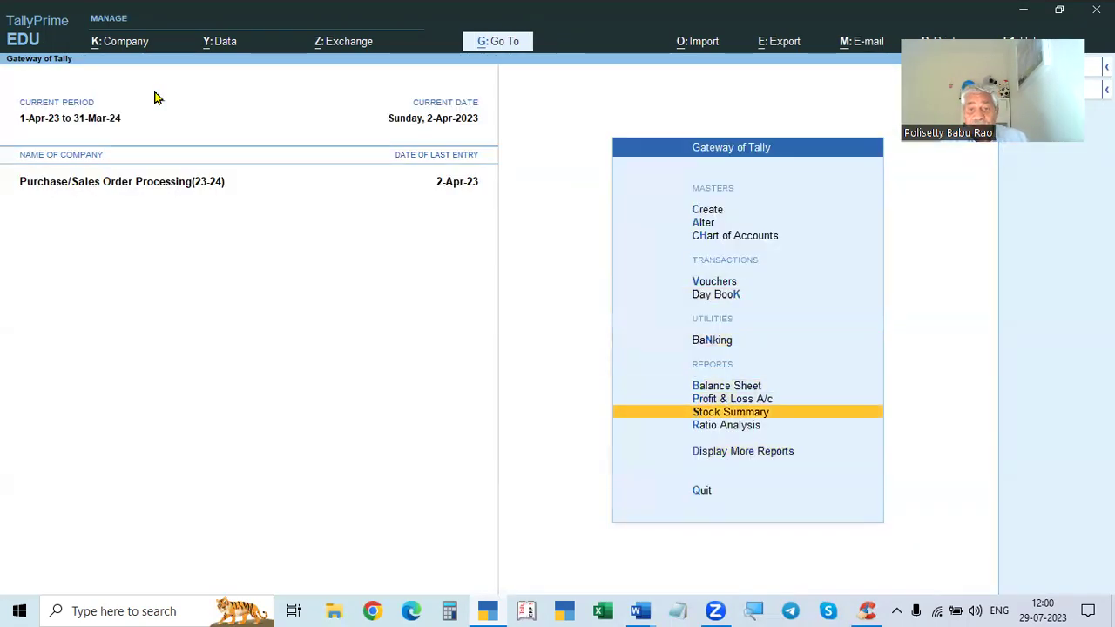
key(Return)
key(Down)
key(Down)
key(Down)
key(Down)
key(Up)
key(Up)
key(Up)
key(Up)
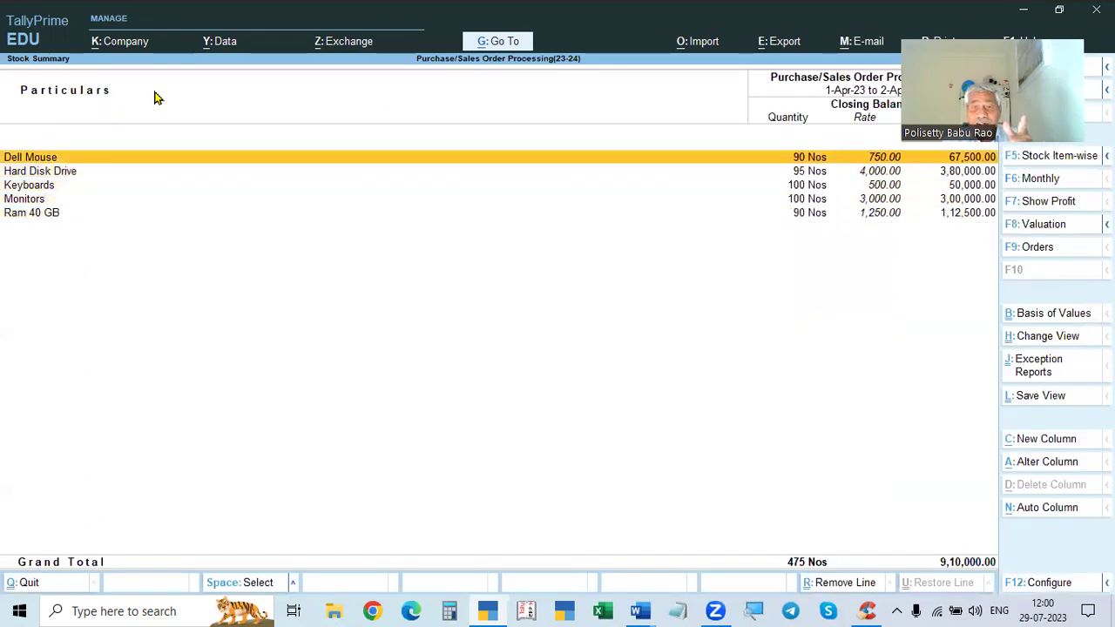
key(Down)
key(Down)
key(Down)
key(Down)
key(Up)
key(Up)
key(Up)
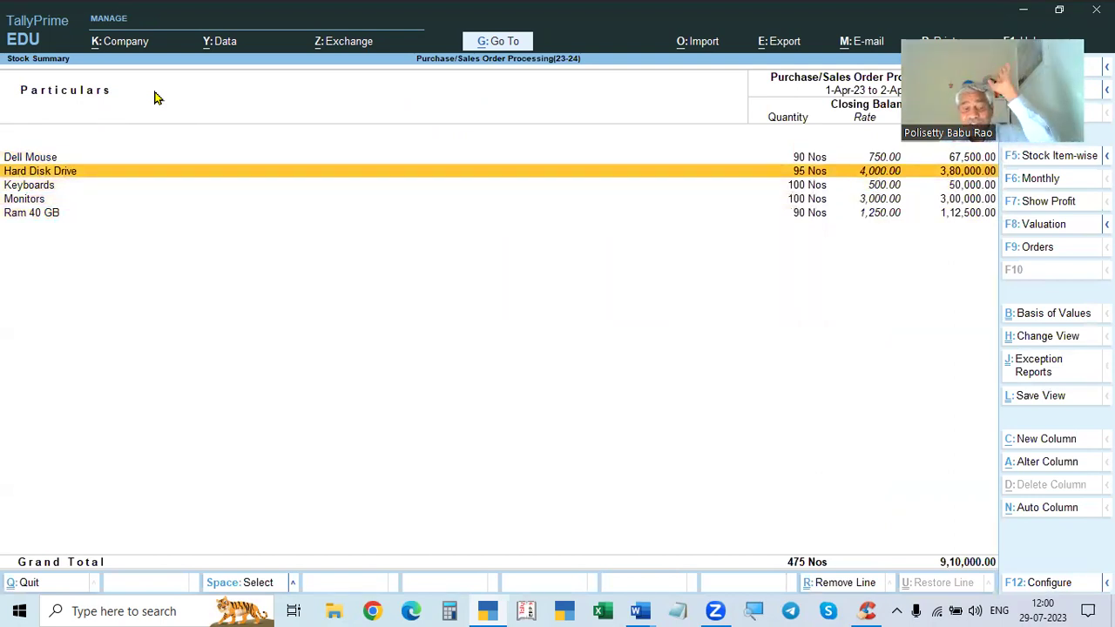
key(Escape)
- Inspect the pending bills behind Purchase Bills to Come under Purchase Accounts in the Profit & Loss A/c
key(Up)
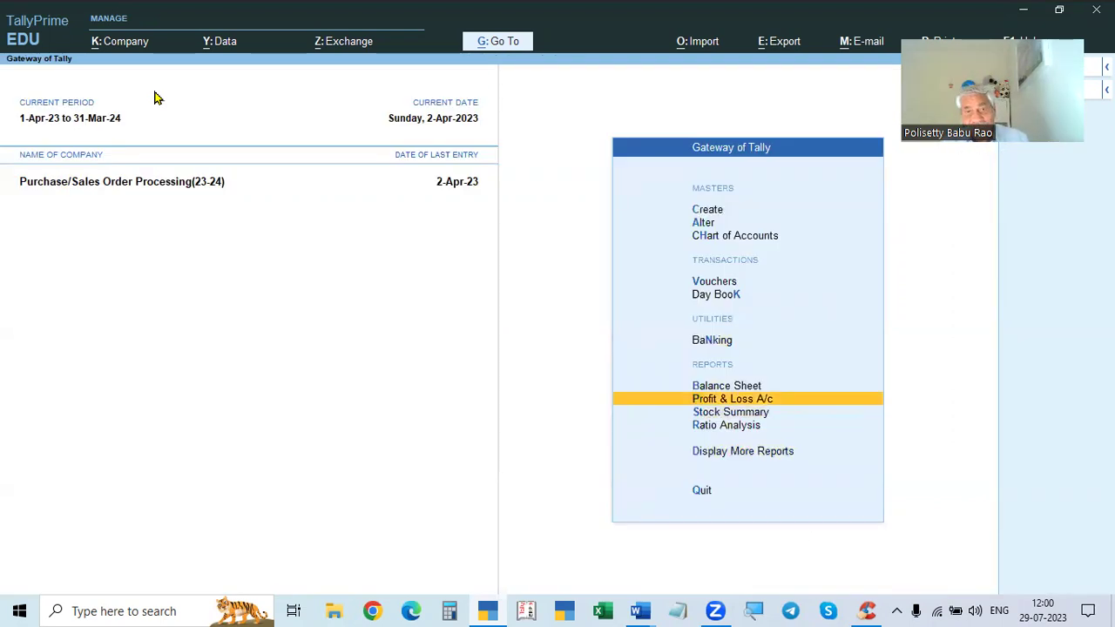
key(Return)
key(Down)
key(Return)
key(Return)
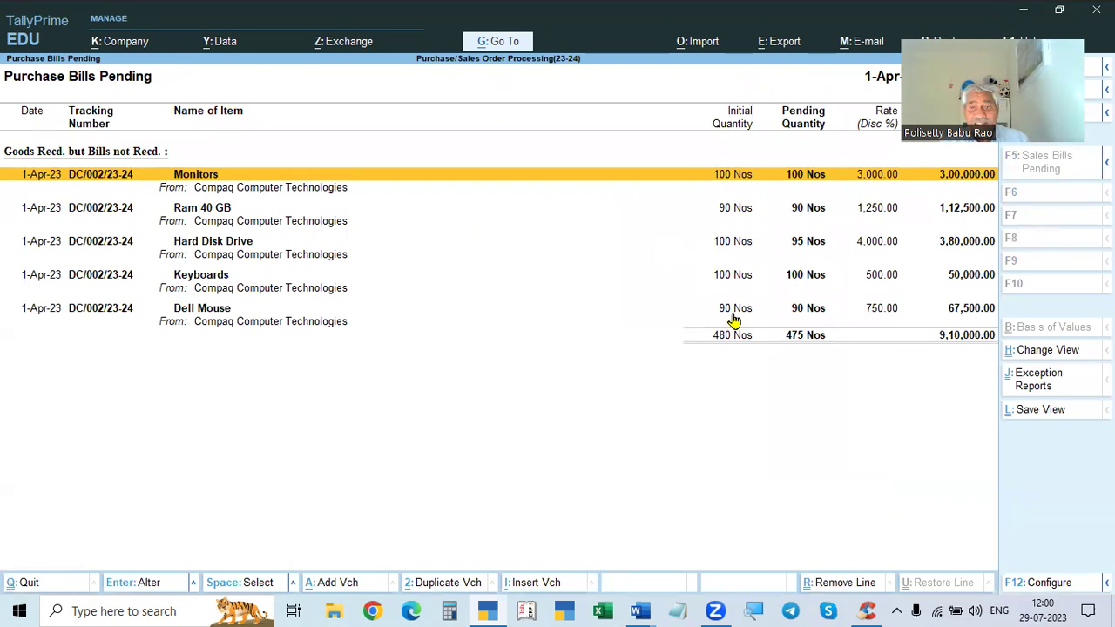
key(Escape)
key(Escape)
key(Escape)
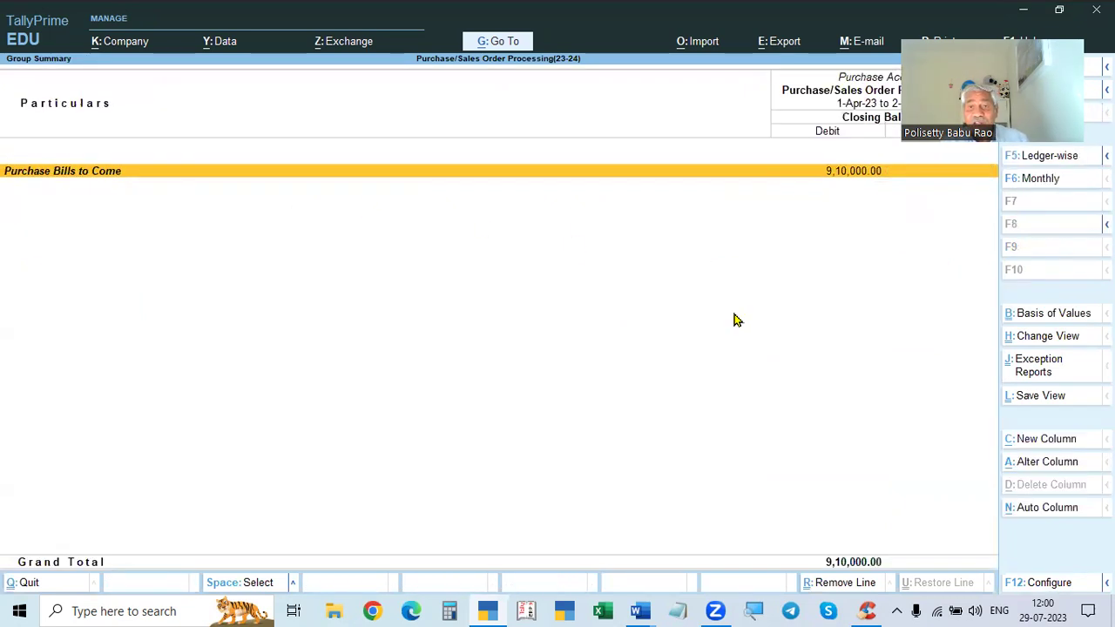
- Review the April entries in the Rejections Out Register of the inventory books
key(Up)
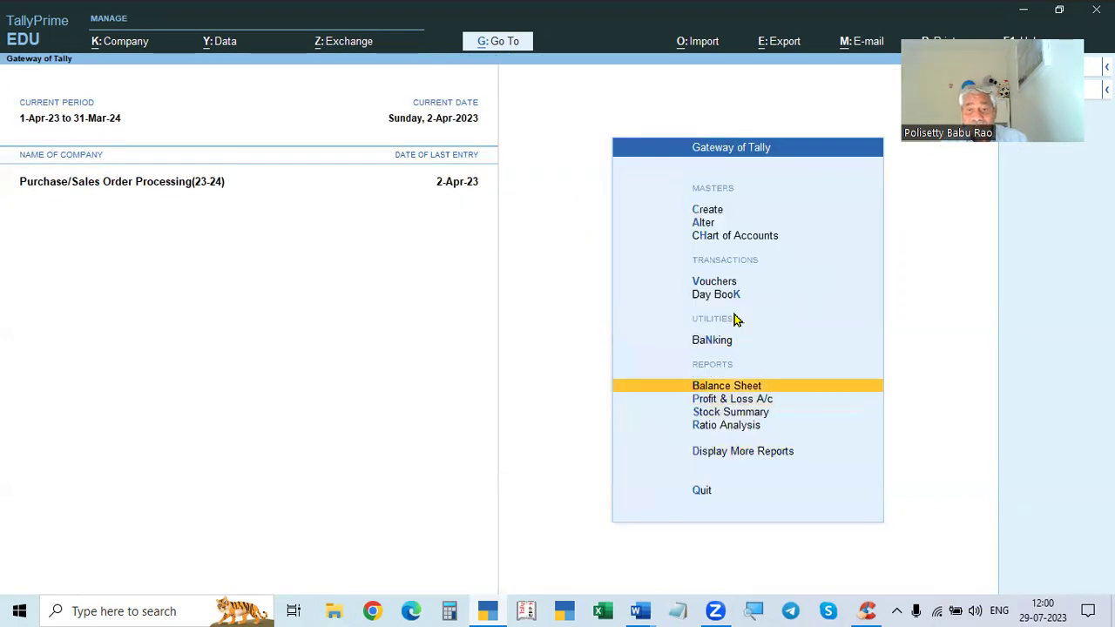
key(Return)
key(Escape)
key(Down)
key(Down)
key(Down)
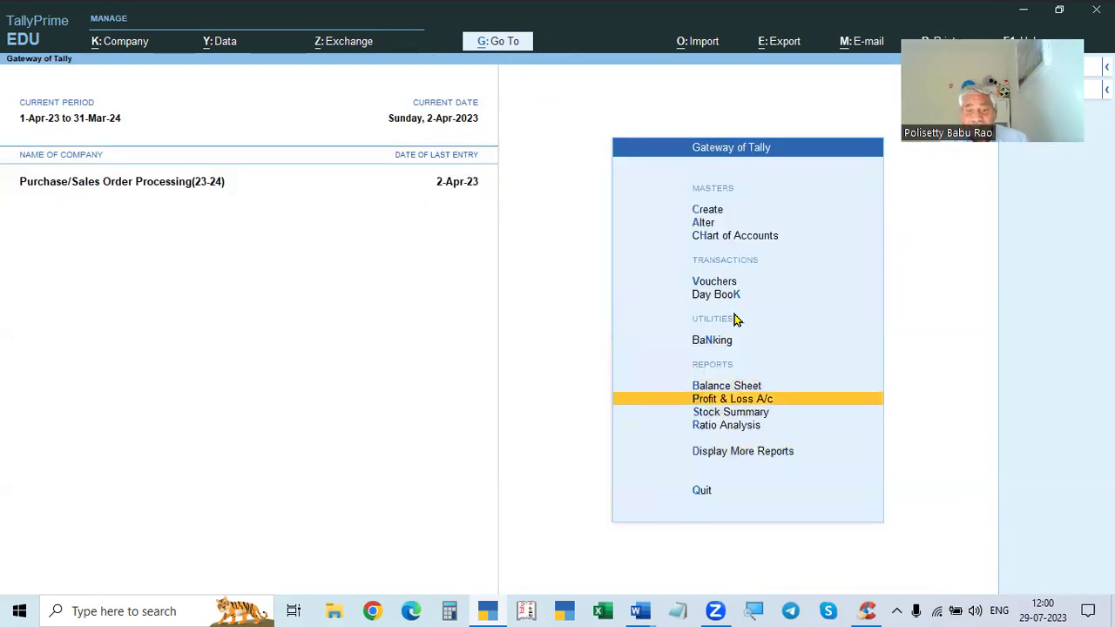
key(Down)
key(Return)
key(Down)
key(Down)
key(Down)
key(Down)
key(Down)
key(Down)
key(Down)
key(Up)
key(Down)
key(Up)
key(Return)
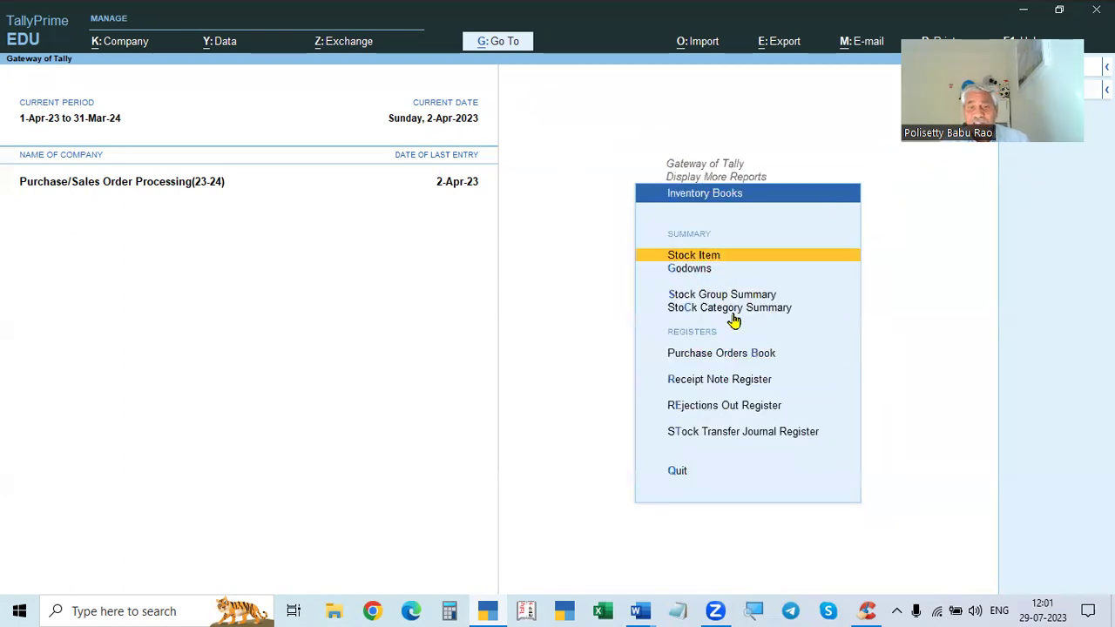
click(728, 413)
key(Return)
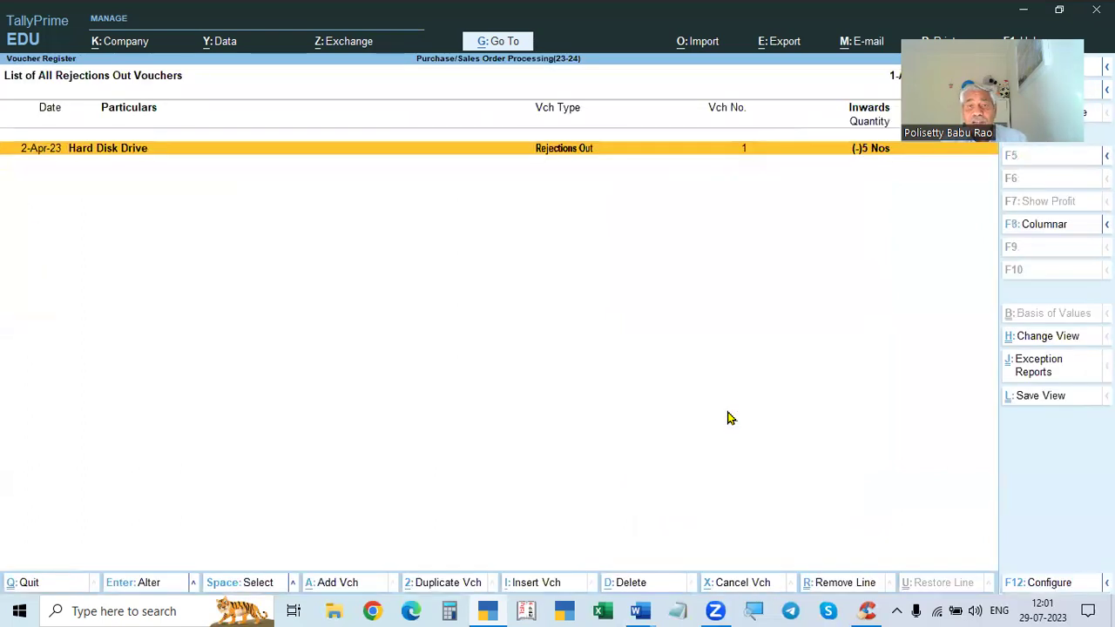
key(Escape)
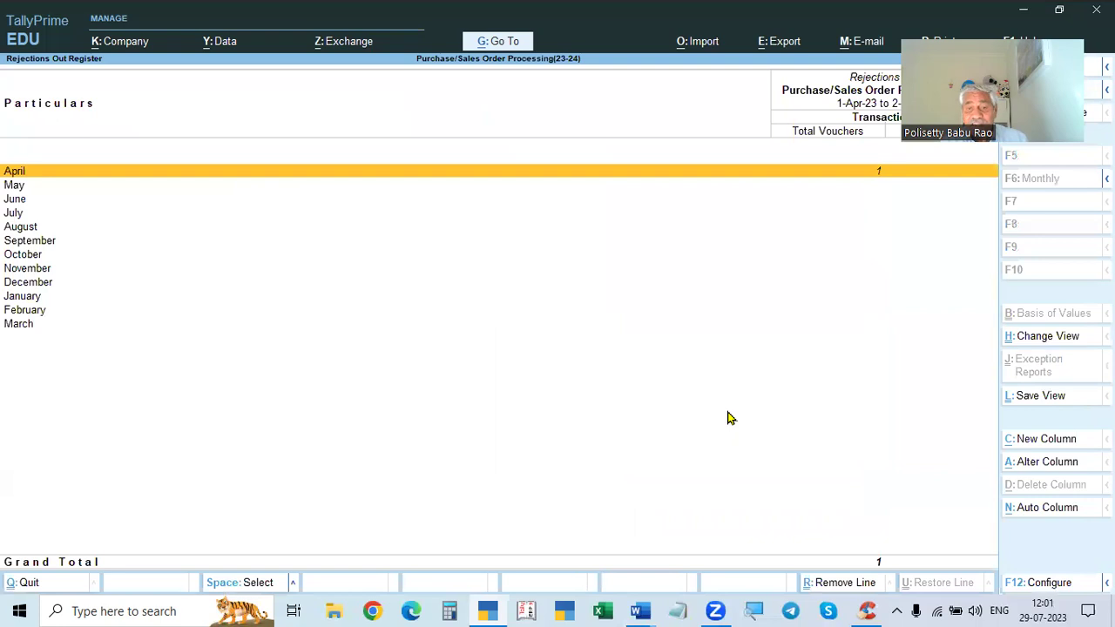
key(Escape)
- Open the April receipt note from the Receipt Note Register, inspect its items and quantities, and leave it without changes
key(Up)
key(Down)
key(Up)
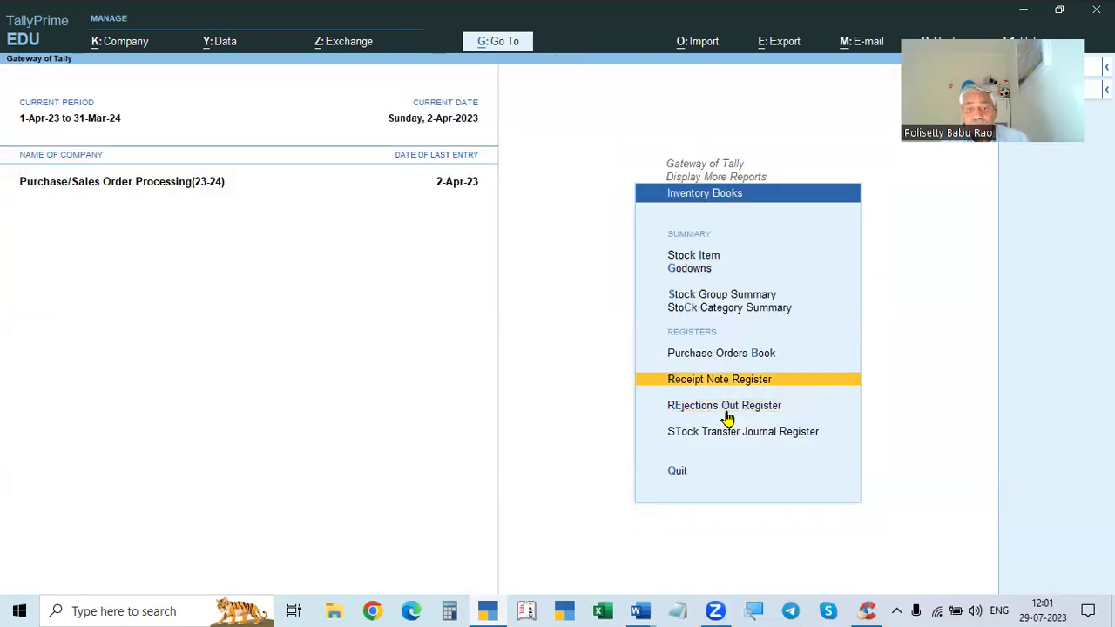
key(Return)
key(Return)
key(Return)
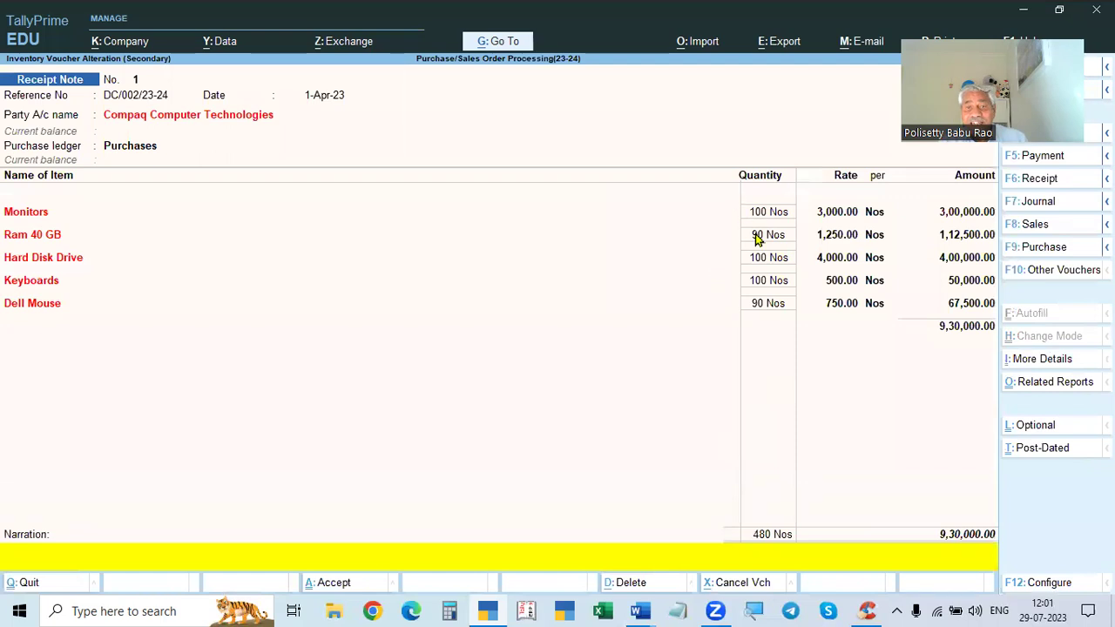
key(Escape)
key(y)
key(Escape)
key(Escape)
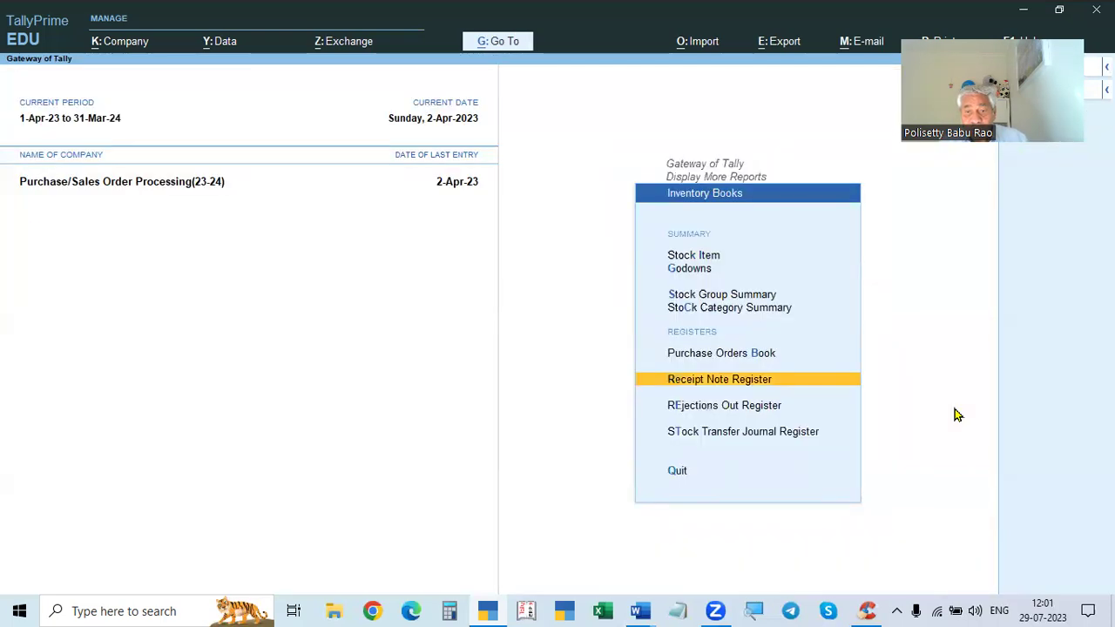
- Examine the balance quantities of all outstanding purchase orders in the inventory statements
key(Escape)
key(Down)
key(Return)
key(Down)
key(Down)
key(Down)
key(Down)
key(Down)
key(Down)
key(Up)
key(Return)
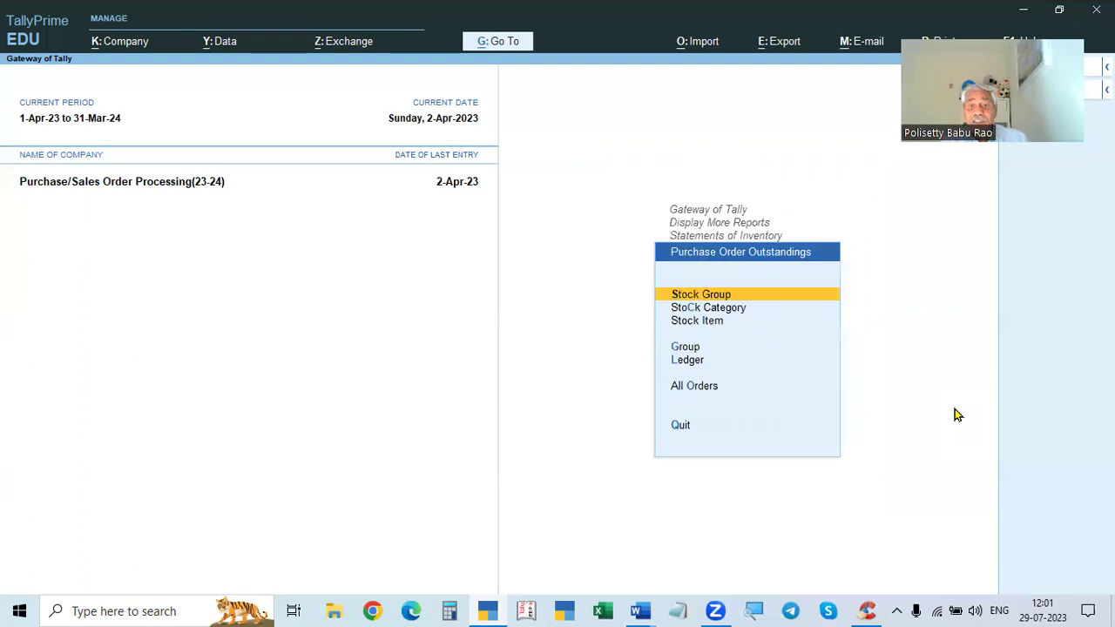
key(Down)
key(Down)
key(Down)
key(Down)
key(Down)
key(Return)
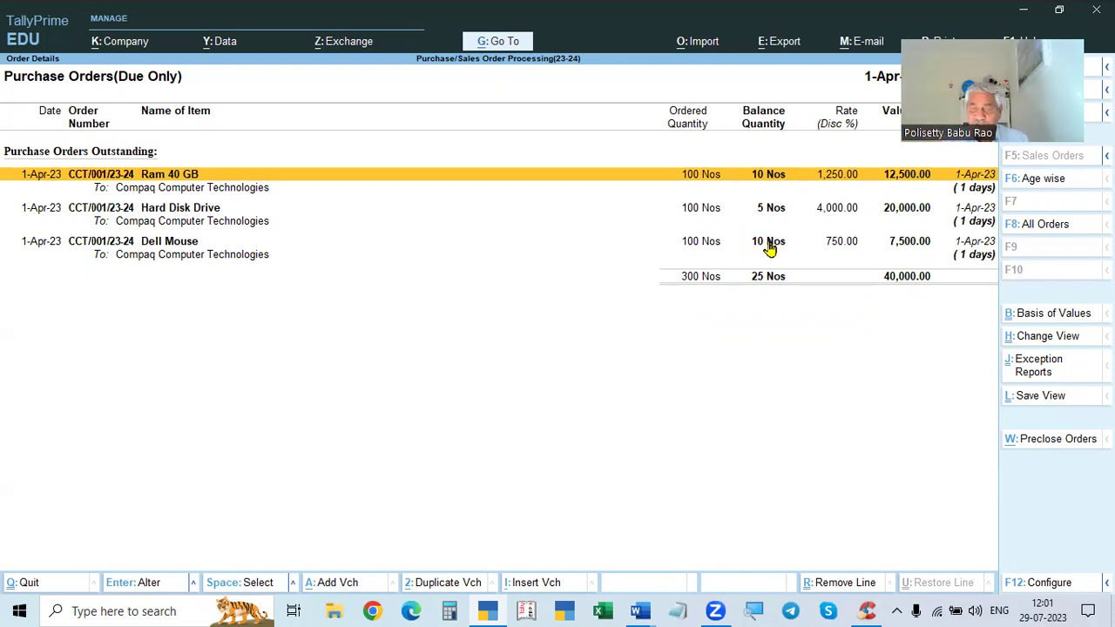
key(Escape)
key(Escape)
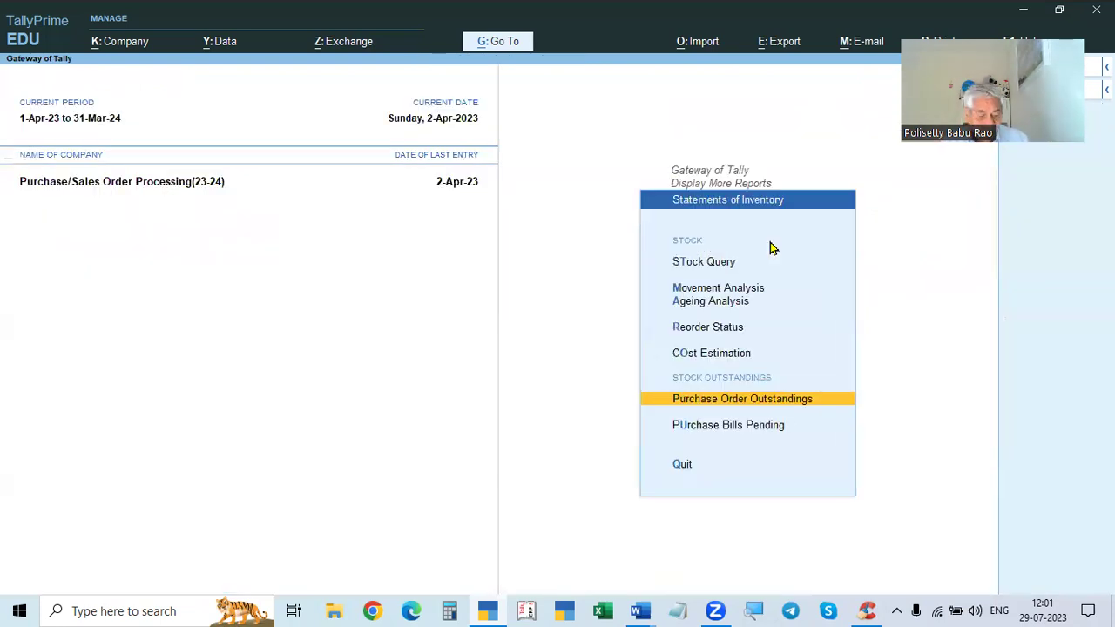
- Switch to the ORDER PROCESSING document in Word and read the purchase invoice details for 02.04.23
key(alt+Tab)
scroll(629, 357, down, 5)
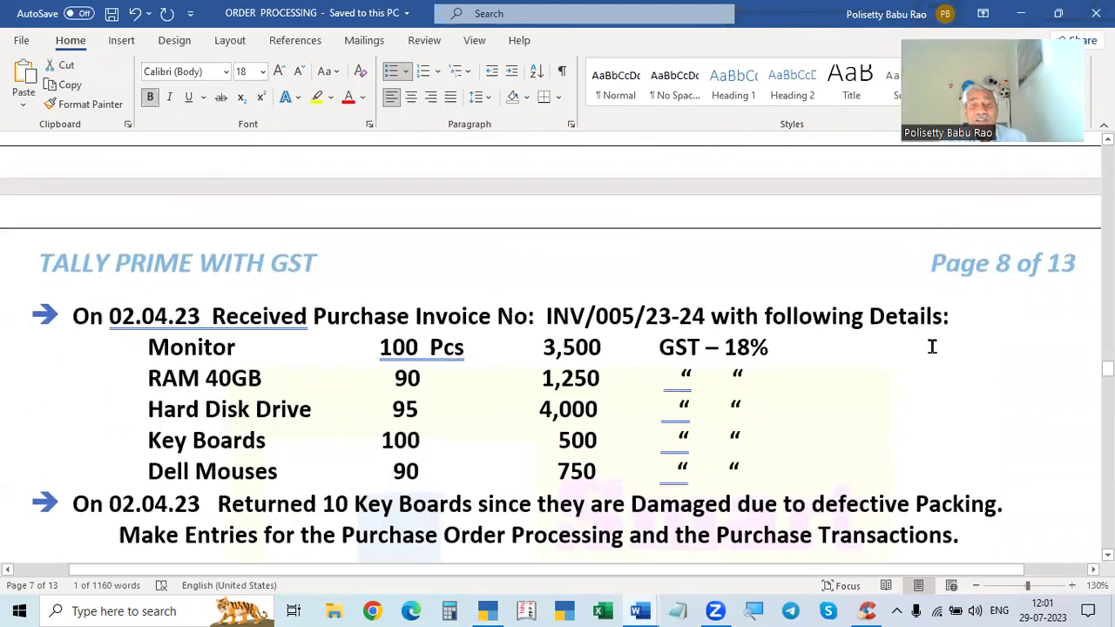
key(alt+Tab)
- Start a Purchase voucher dated 2-Apr-23
key(Escape)
key(Escape)
key(Down)
key(Down)
key(Down)
key(Down)
key(Down)
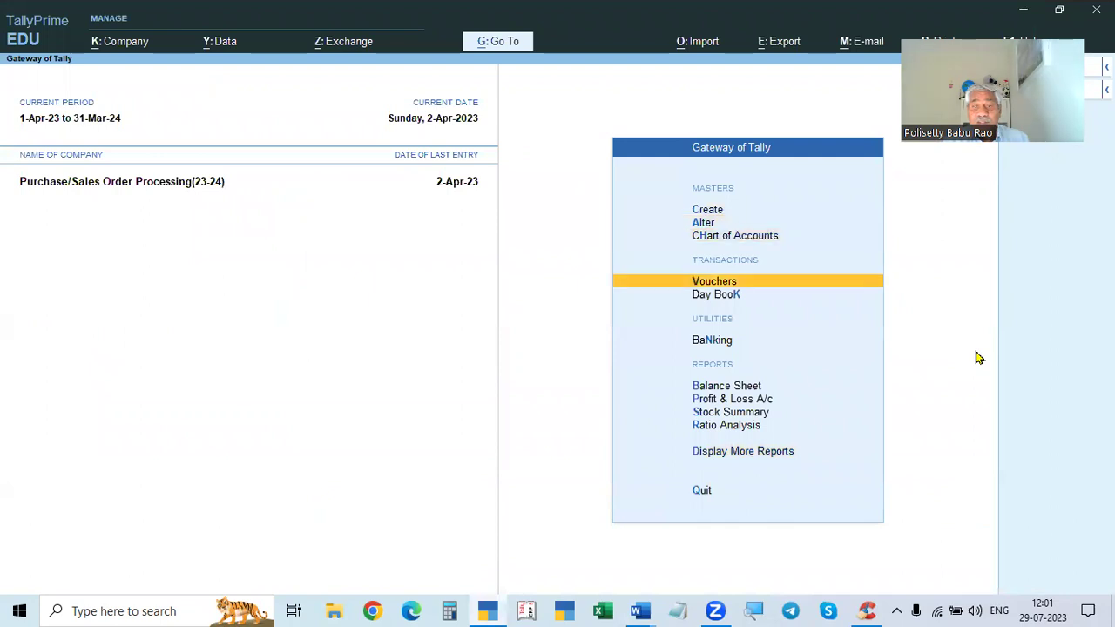
key(Return)
key(F2)
text(2-4)
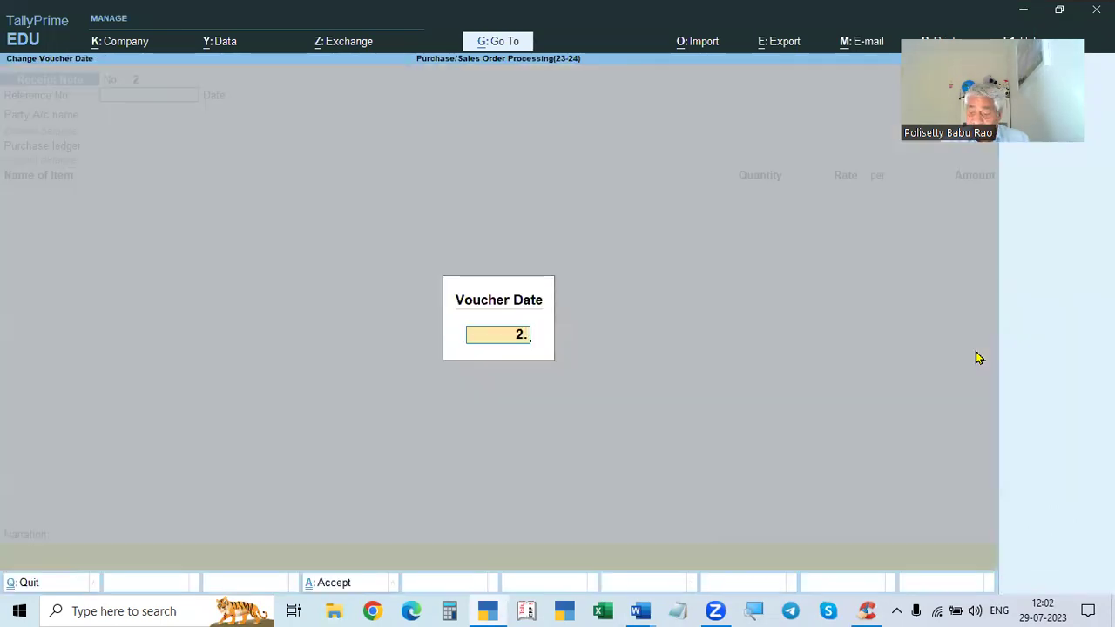
key(Return)
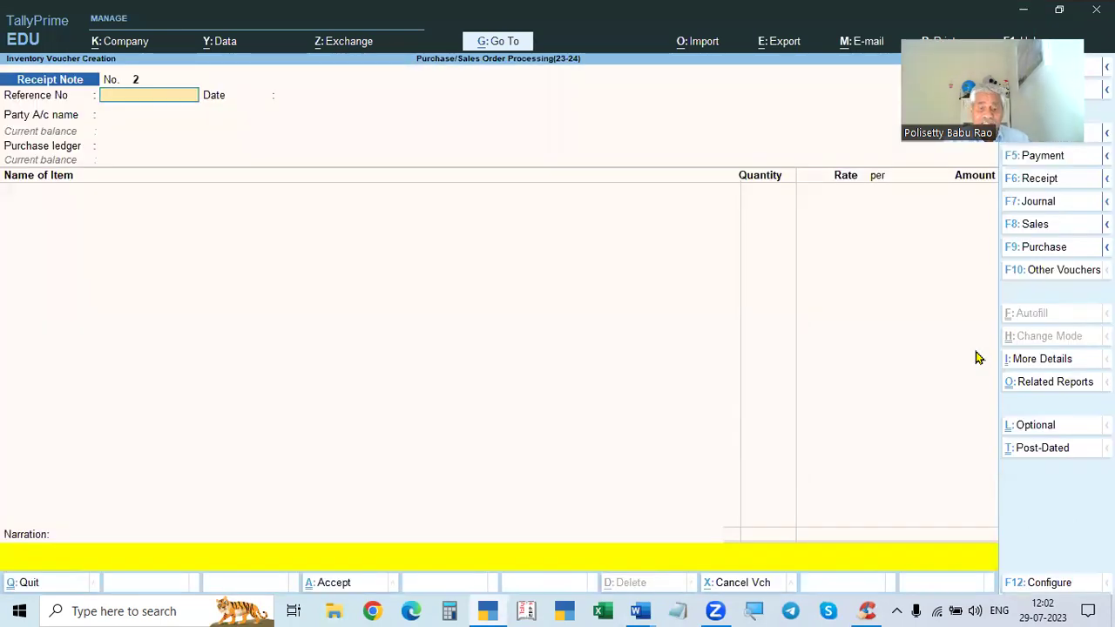
key(F9)
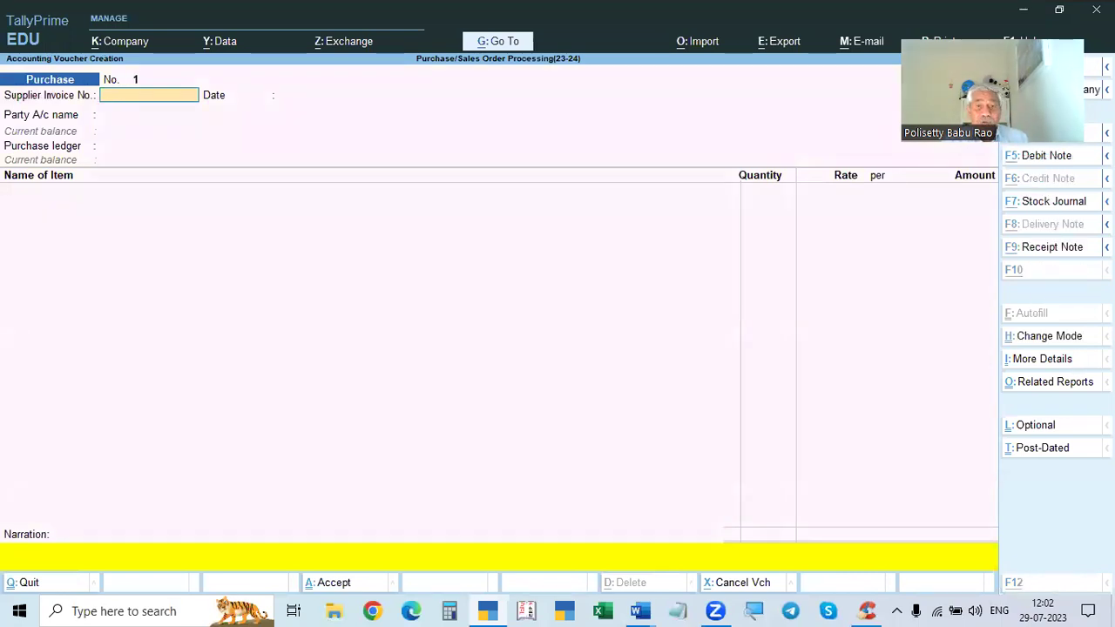
- Copy INV/005/23-24 from the Word document into the voucher's supplier invoice number, and keep the invoice date 2-Apr-23
key(alt+Tab)
key(alt+Tab)
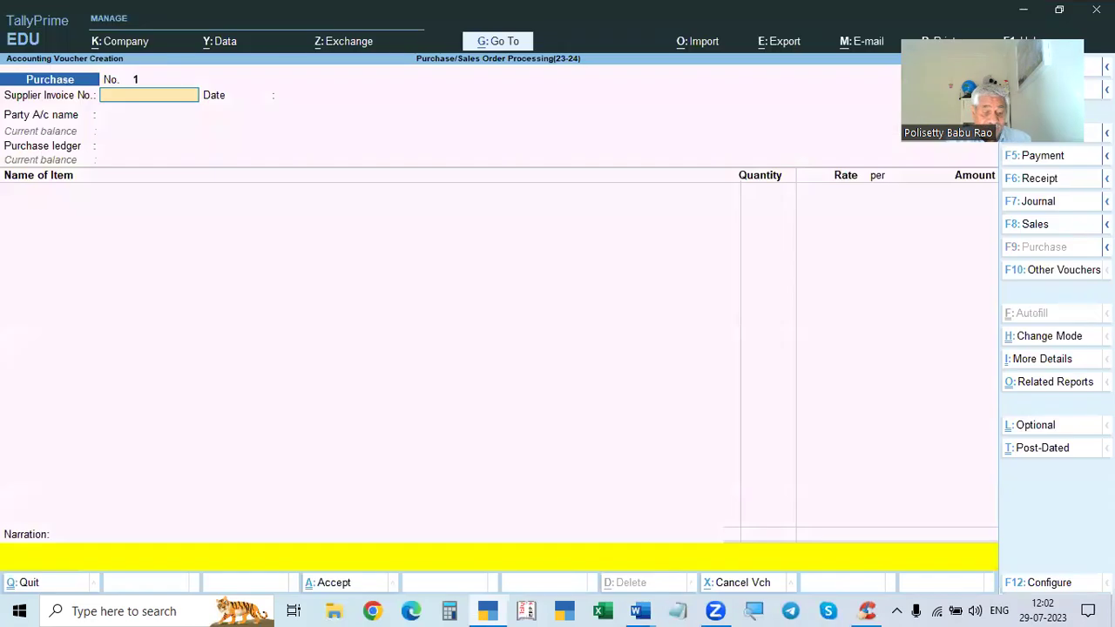
key(alt+Tab)
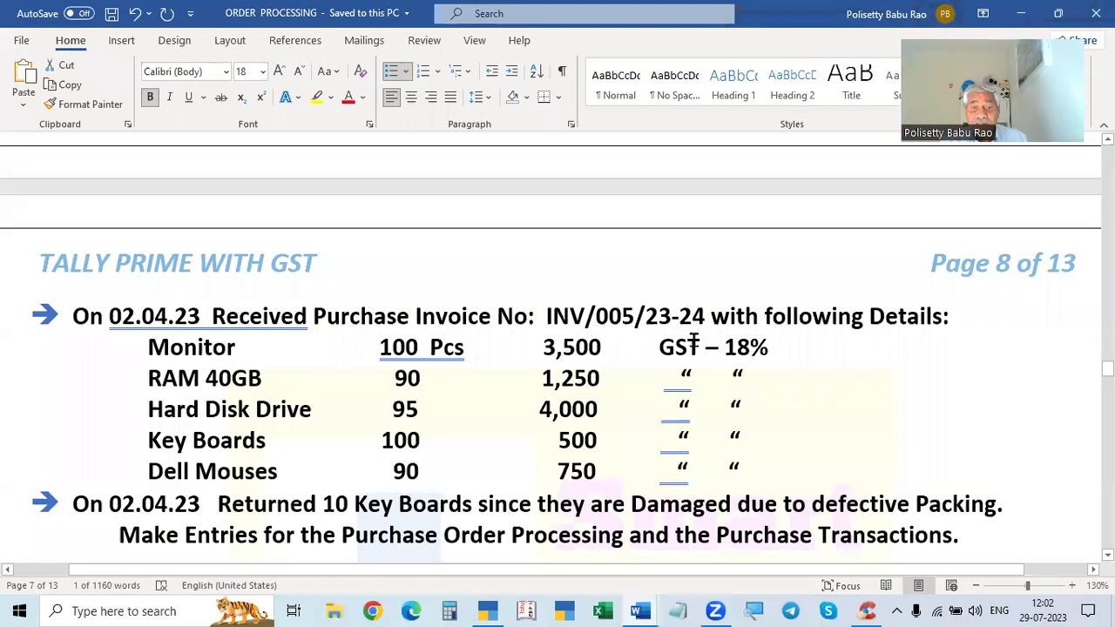
drag(546, 316, 707, 322)
key(ctrl+c)
key(alt+Tab)
key(ctrl+alt+v)
key(Return)
key(Return)
- Select Compaq Computer Technologies as the party and link receipt note DC/002/23-24, keeping its default dispatch details
key(Down)
key(Return)
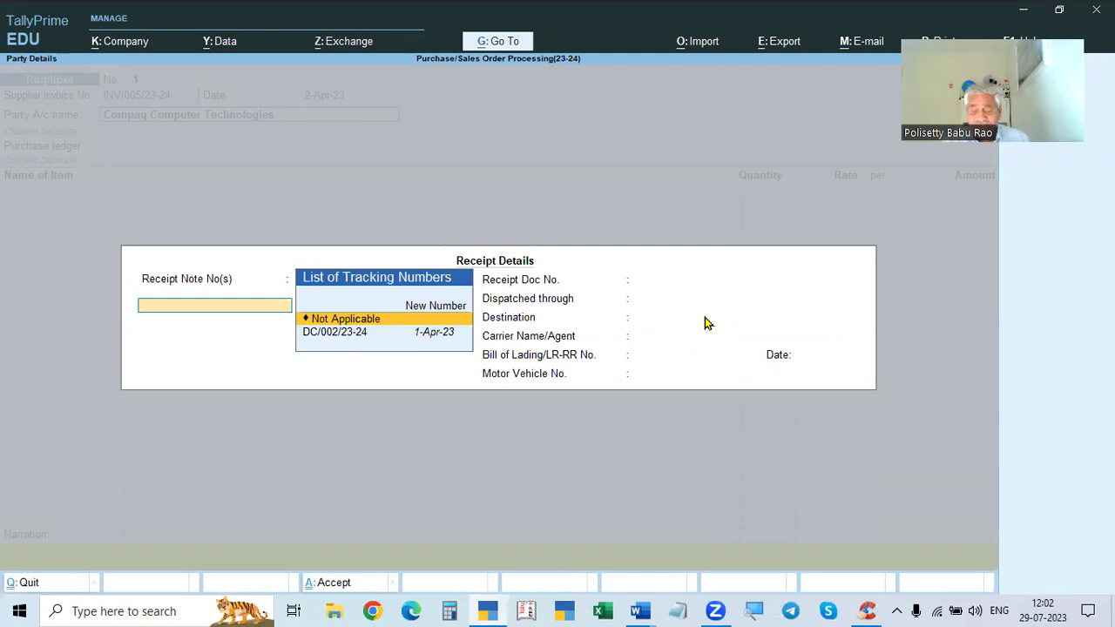
key(Down)
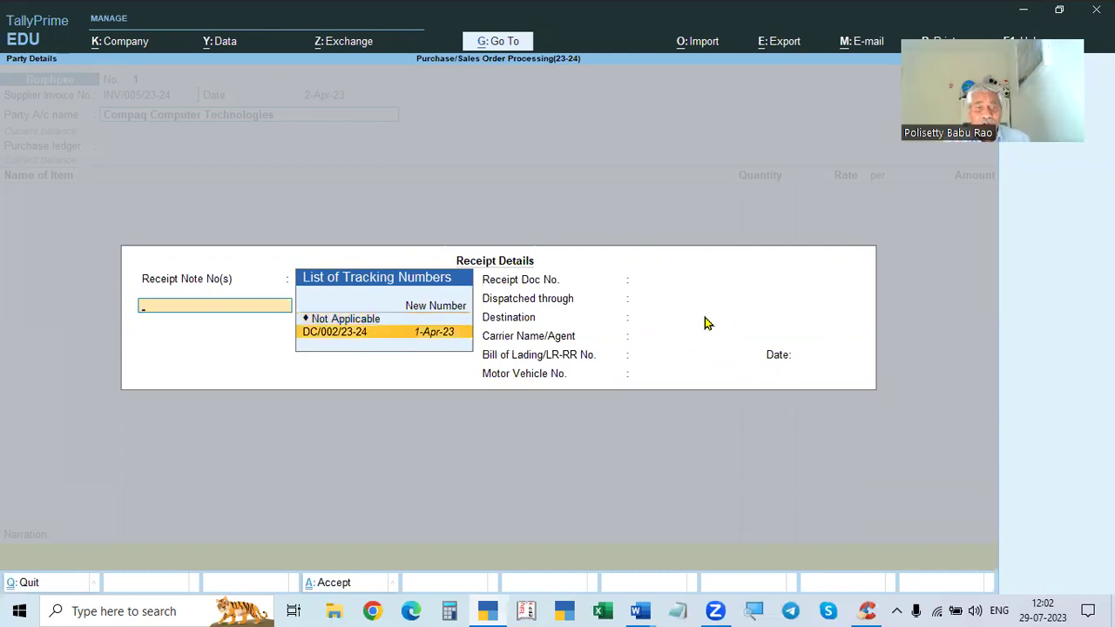
key(Return)
key(Return)
key(Return)
key(Return)
key(Return)
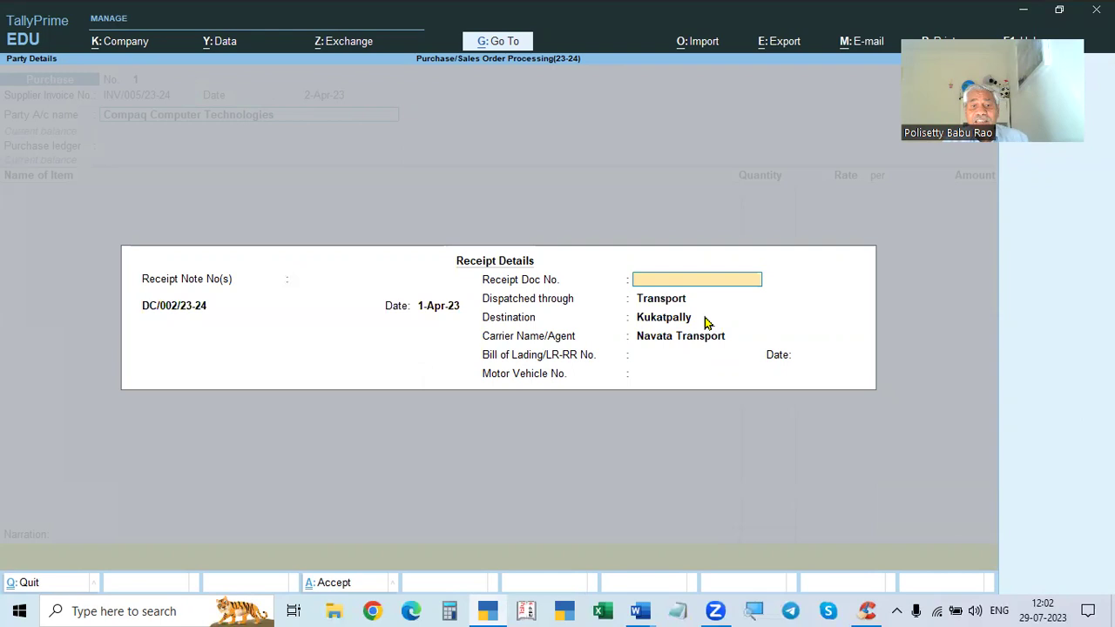
key(Return)
key(Return)
key(Return)
key(Return)
key(Return)
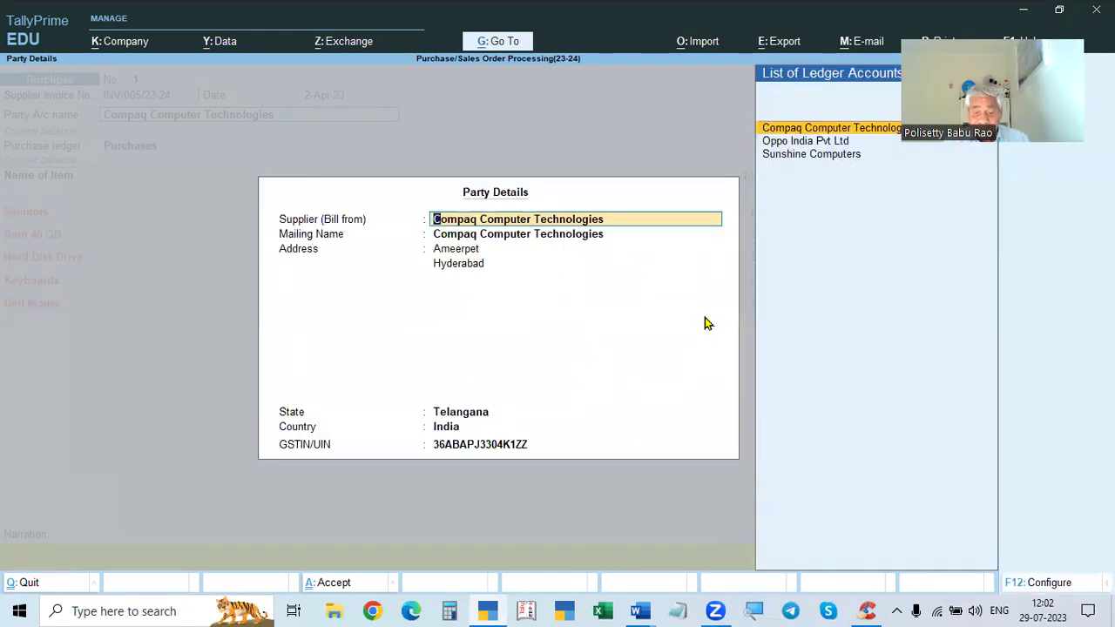
- Return to the receipt details and set the receipt document number to 569845
key(Escape)
key(Return)
key(Return)
key(Return)
key(Return)
key(BackSpace)
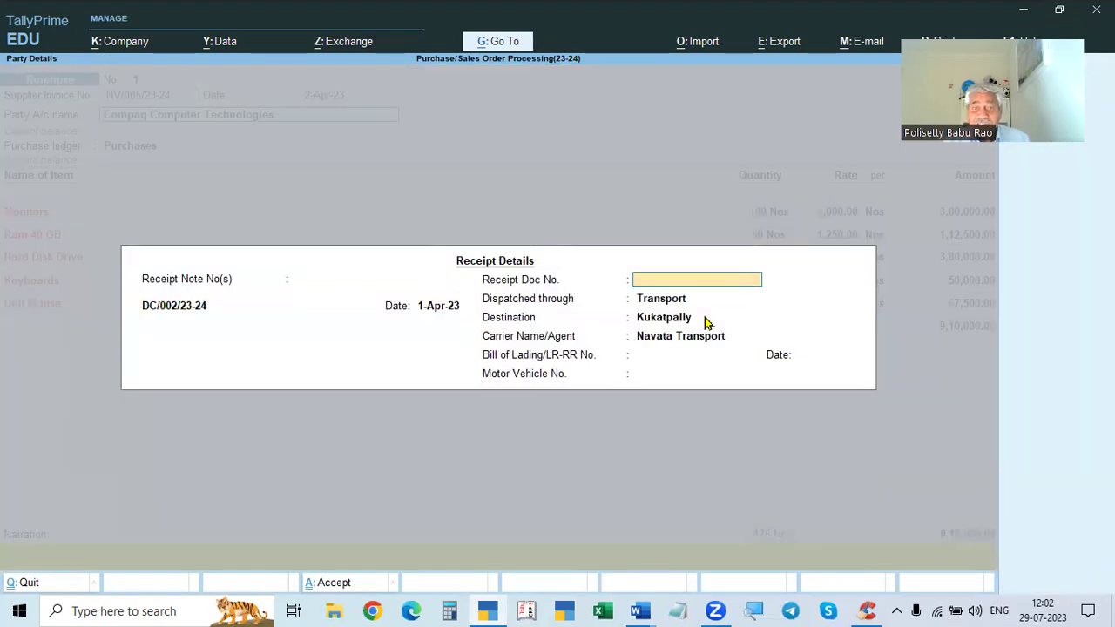
text(5698)
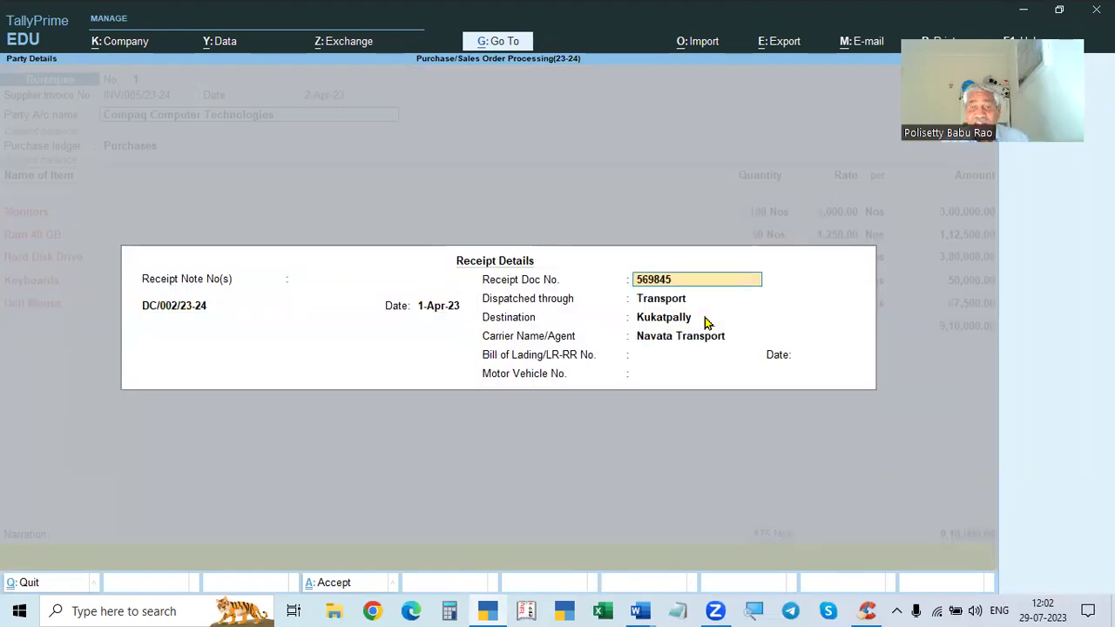
text(45)
key(Return)
key(Return)
key(Return)
key(Return)
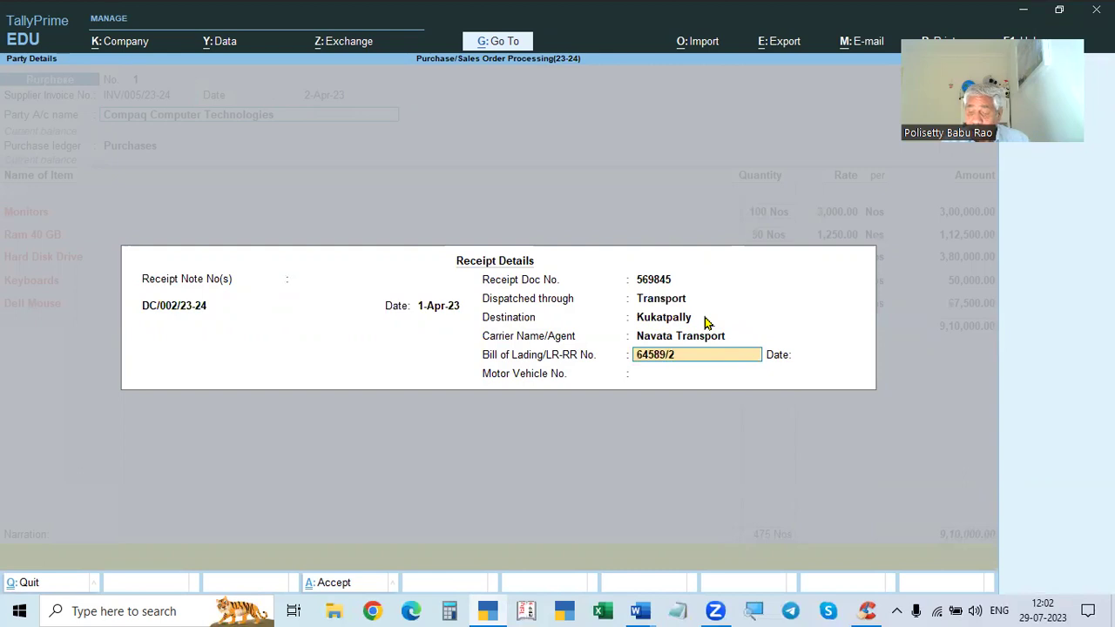
key(Return)
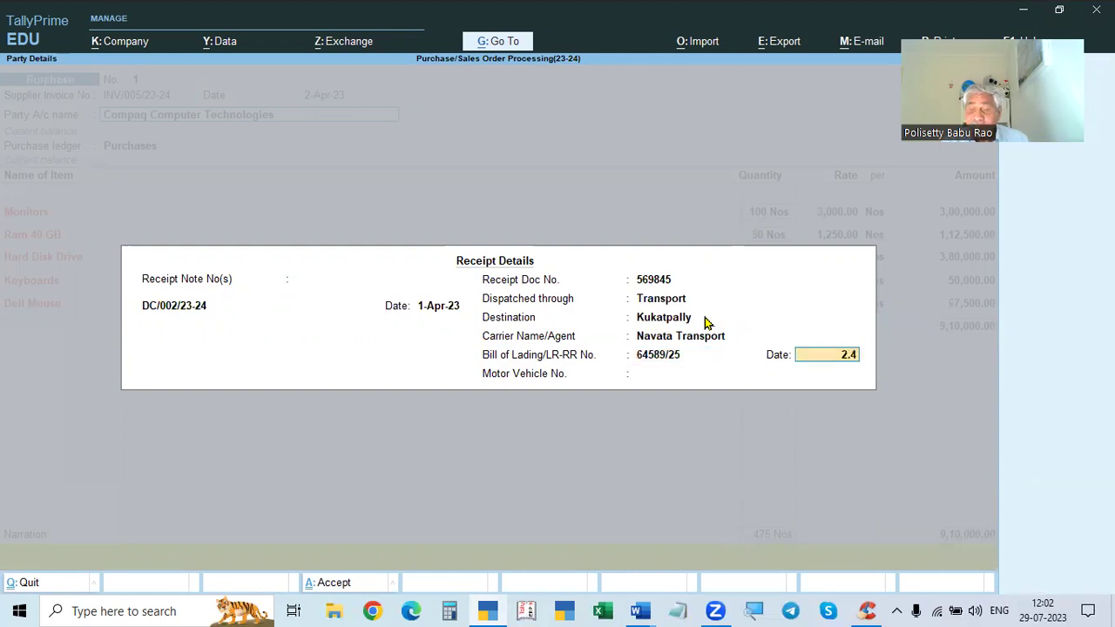
key(Return)
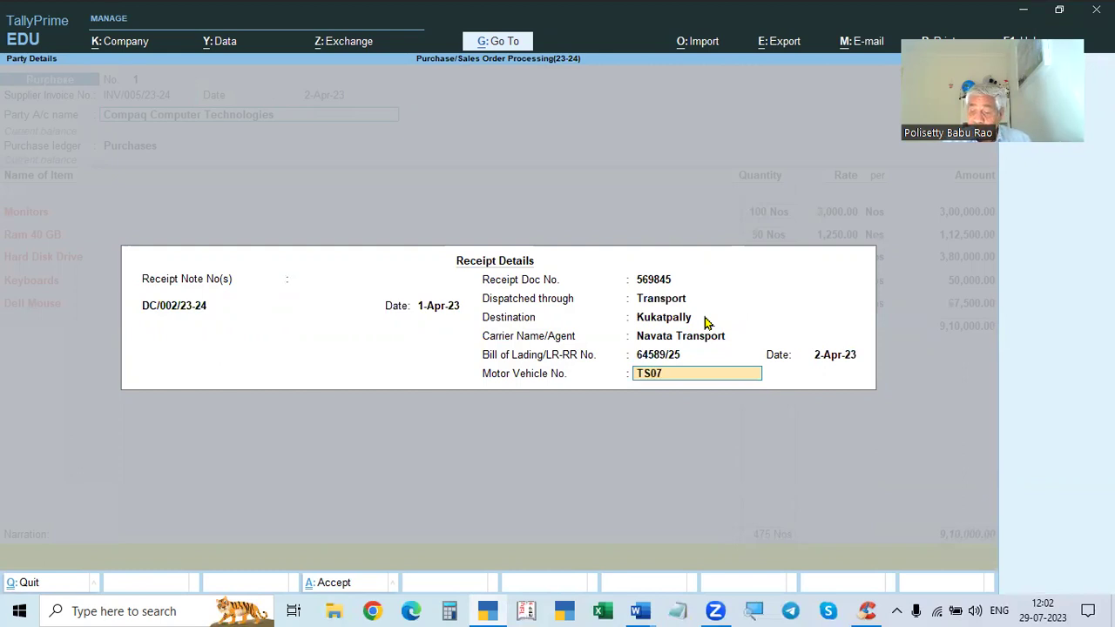
text(TS07-5824)
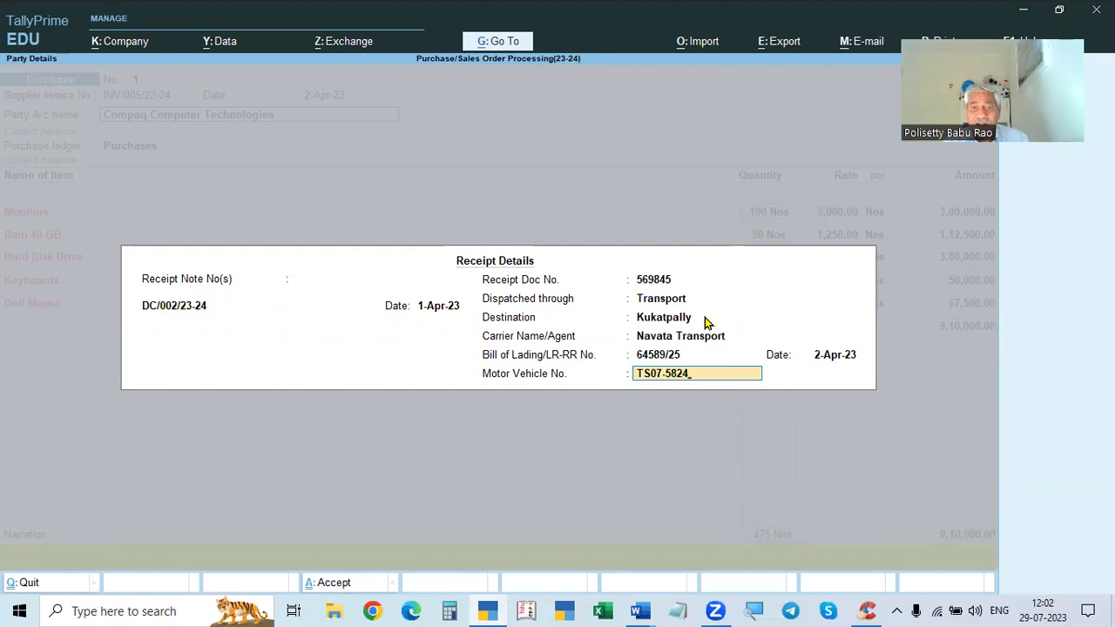
key(Return)
key(ctrl+a)
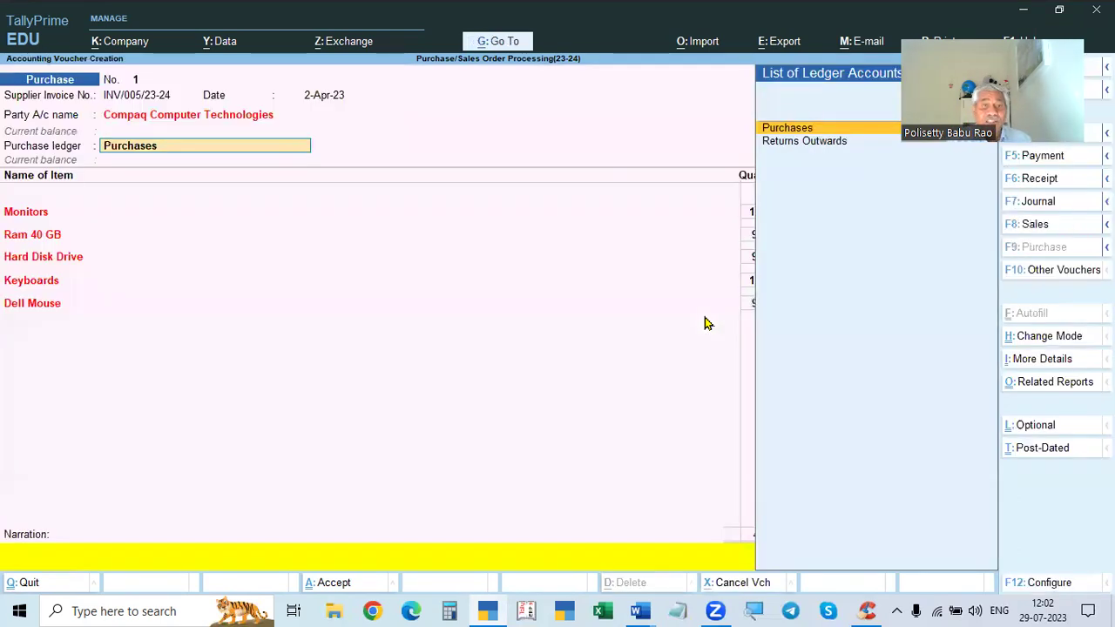
- Keep the Purchases ledger, accept the default tracking and order allocations for all five items from Monitors to Dell Mouse, and end the item list
key(Return)
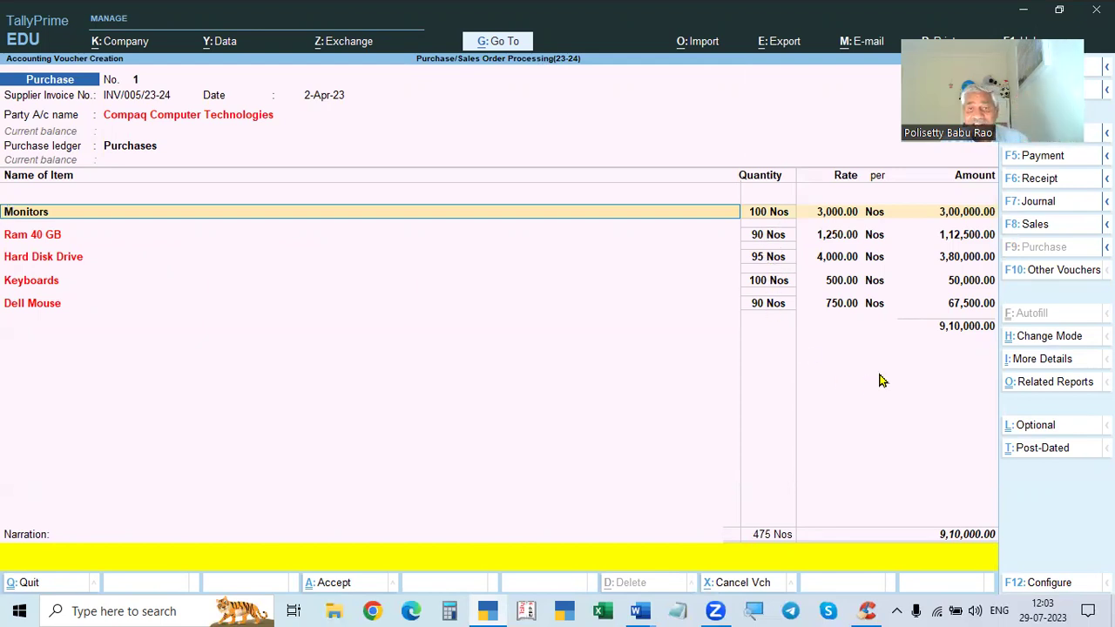
key(Return)
key(Return)
key(Return)
key(Return)
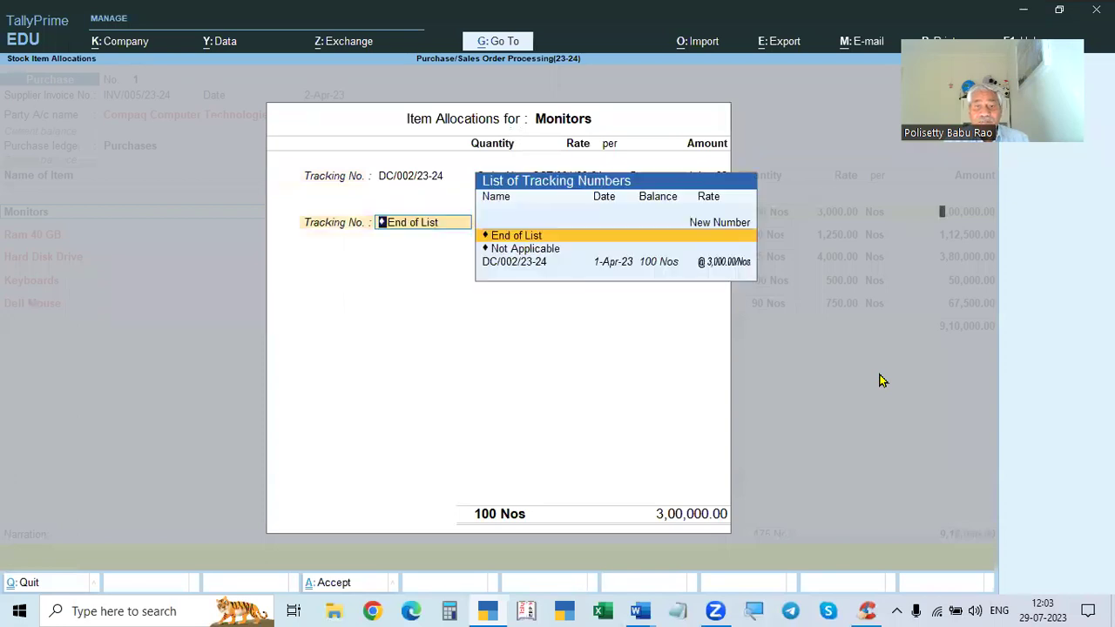
key(Return)
key(Return)
key(Return)
key(Return)
key(Return)
key(Return)
key(Return)
key(Return)
key(Return)
key(Return)
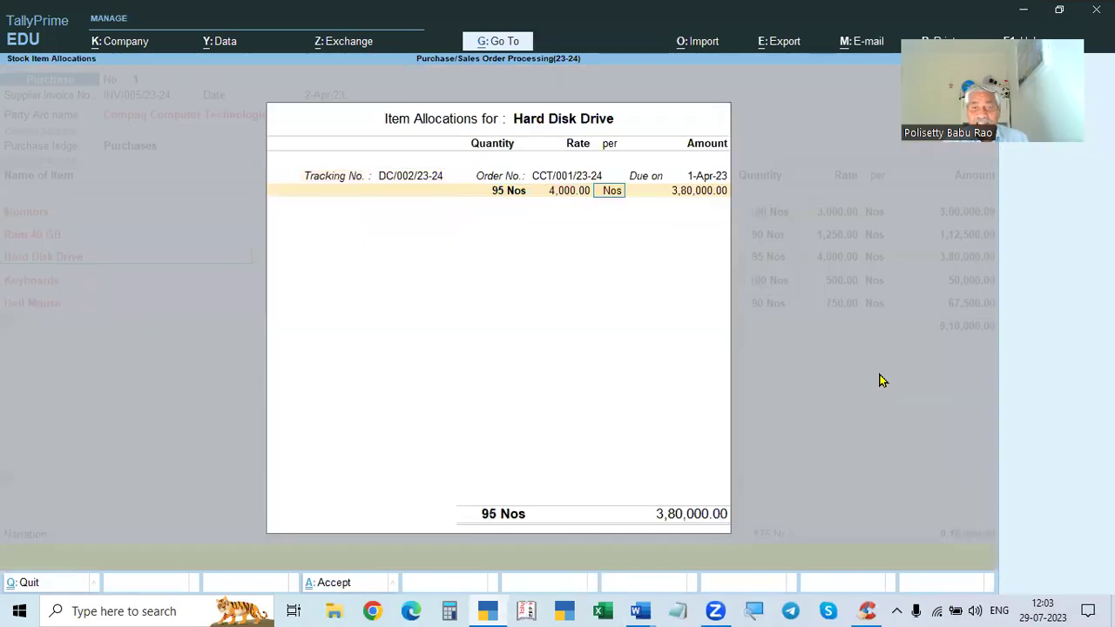
key(Return)
key(Return)
key(Return)
key(Return)
key(Return)
key(Return)
key(Return)
key(Return)
key(Return)
key(Return)
key(Return)
key(Return)
key(Return)
key(Return)
key(Return)
key(Return)
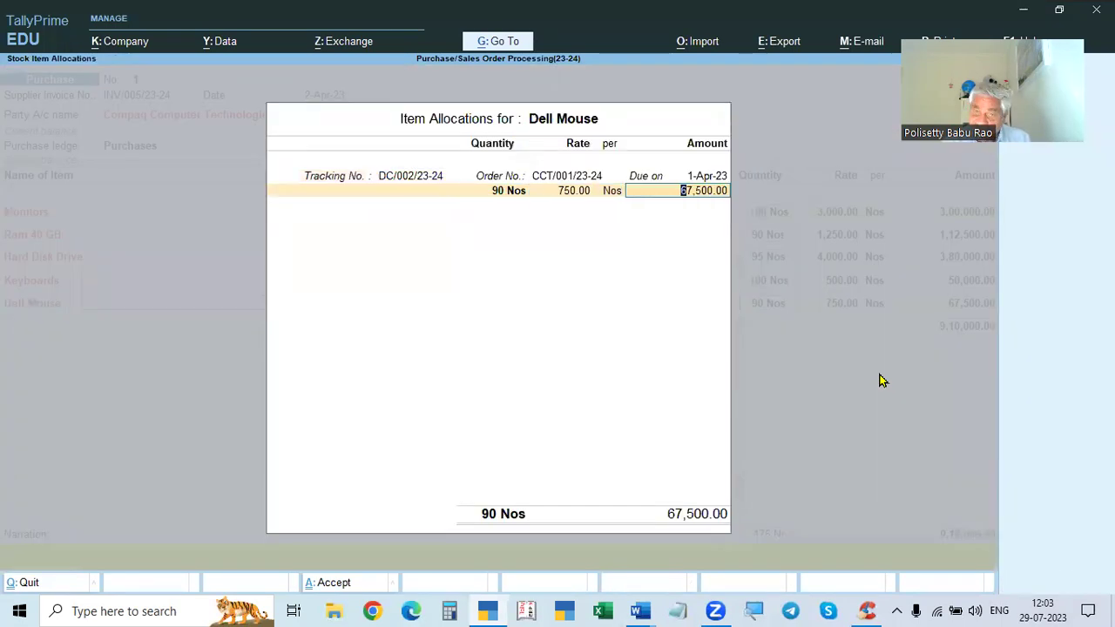
key(Return)
key(Return)
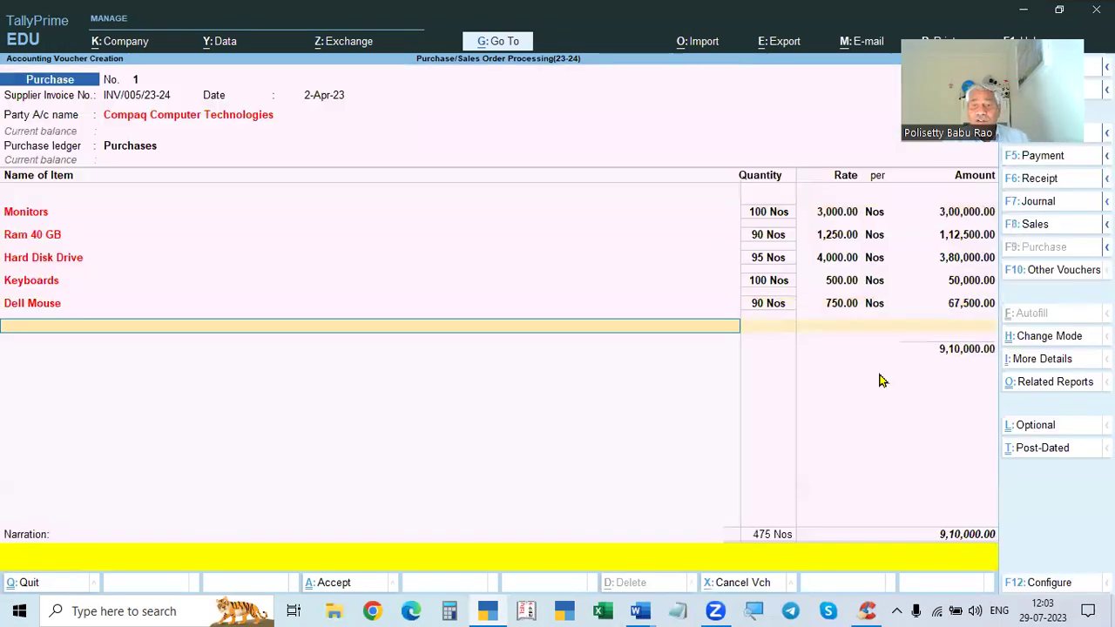
key(Return)
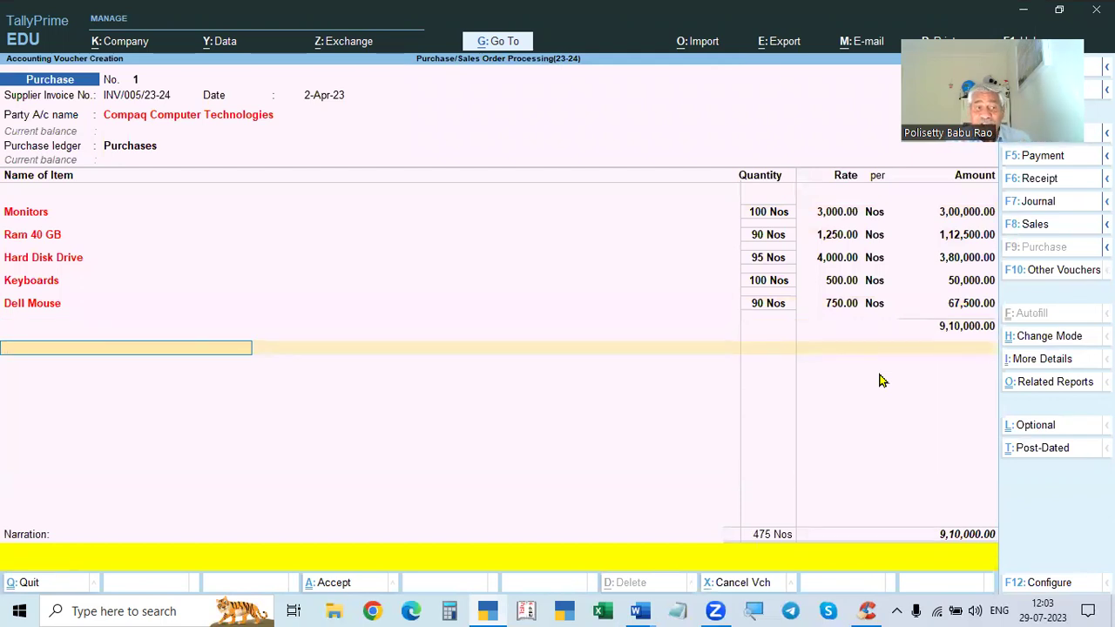
- Add the CGST and SGST tax ledgers below the items at their calculated amounts and end the ledger list
text(Gst)
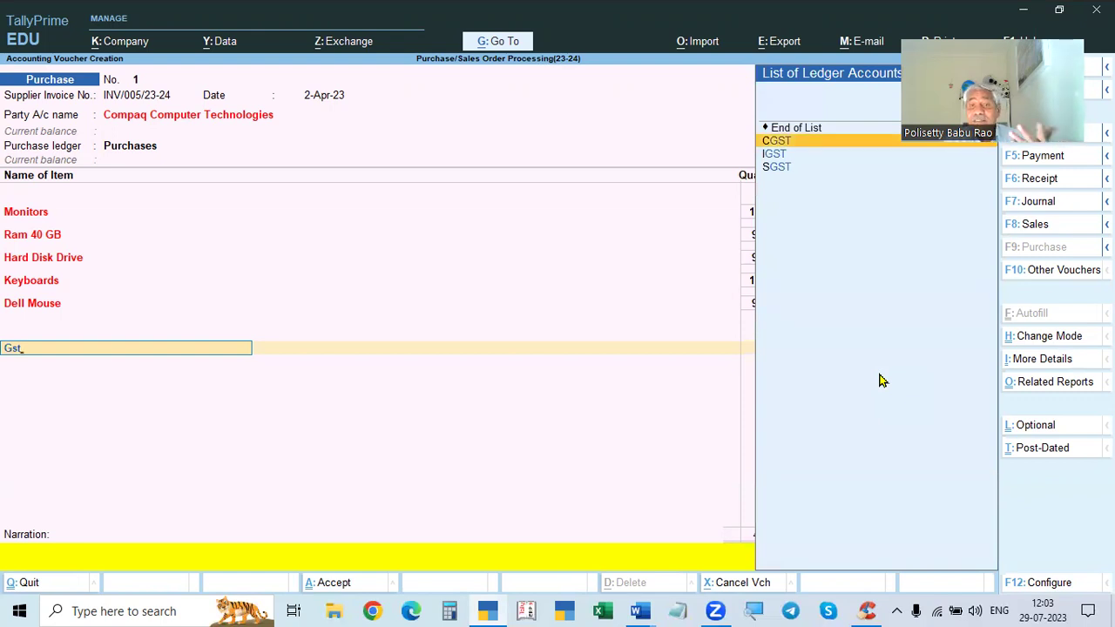
key(Return)
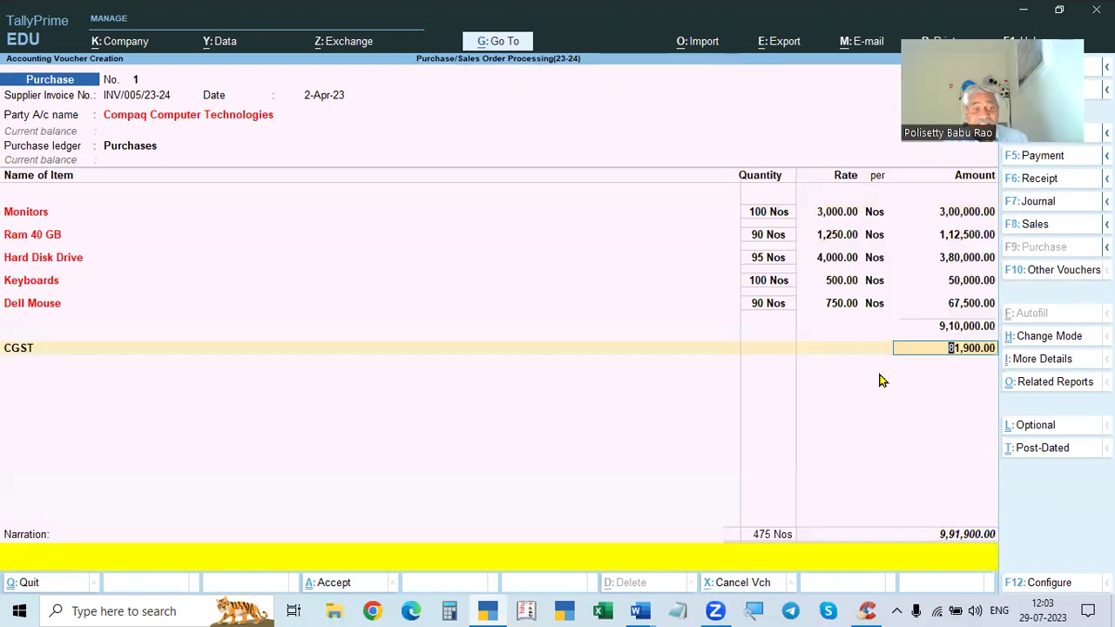
key(Return)
text(at)
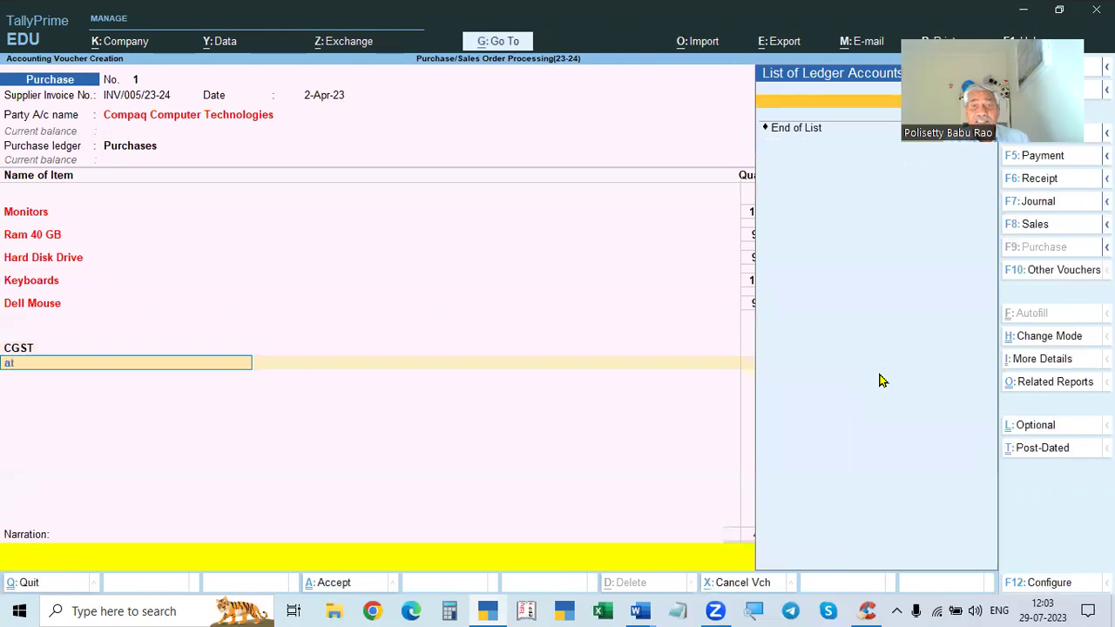
key(BackSpace)
key(BackSpace)
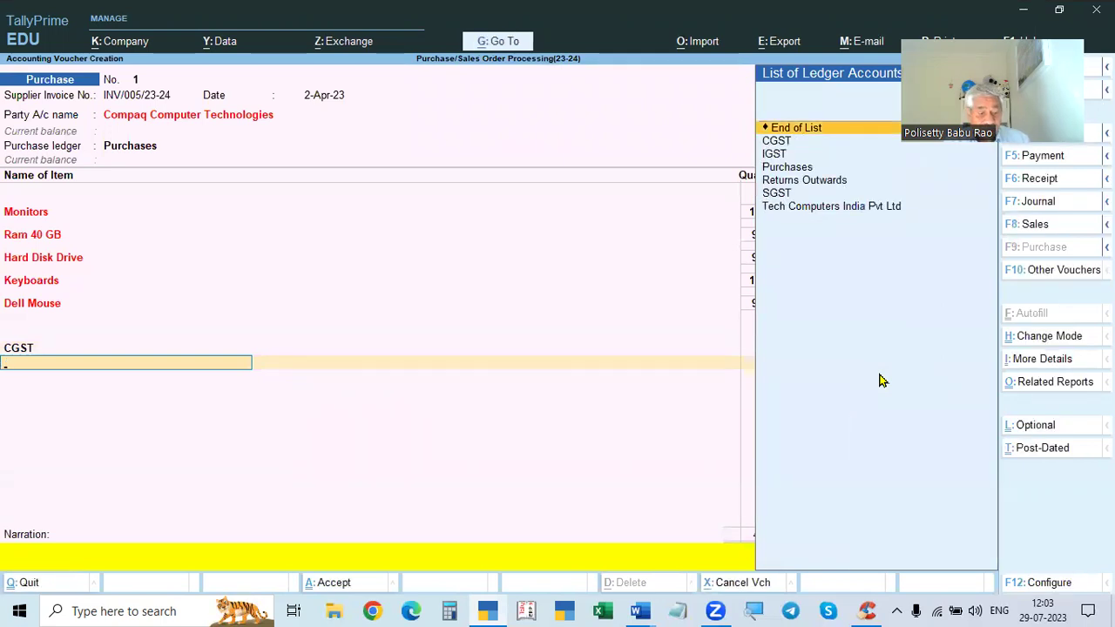
text(sgst)
key(Return)
key(Return)
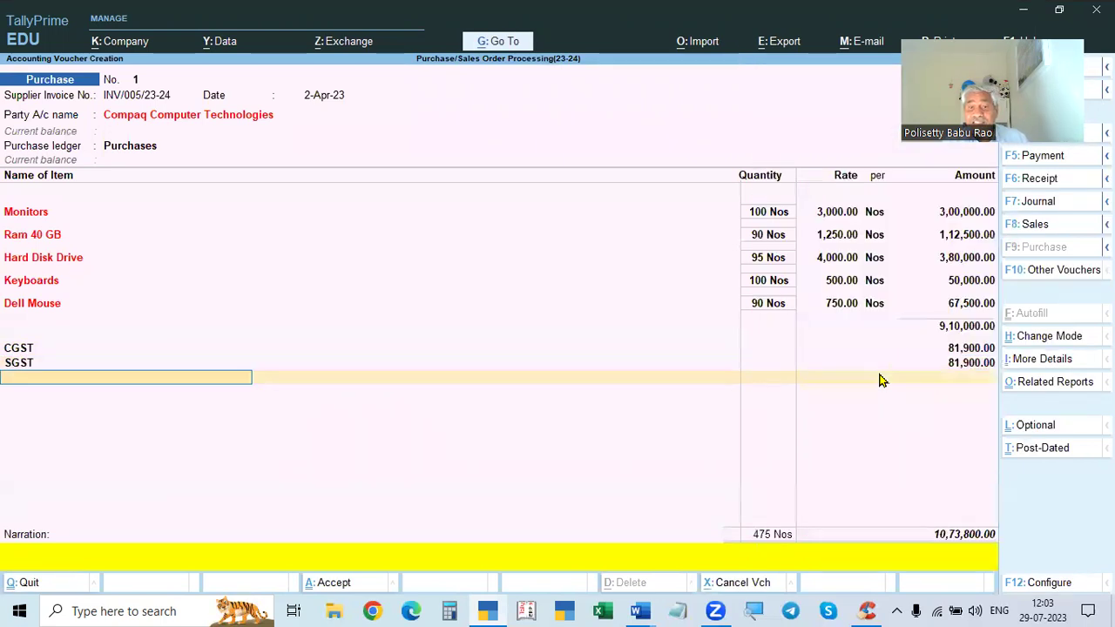
key(Return)
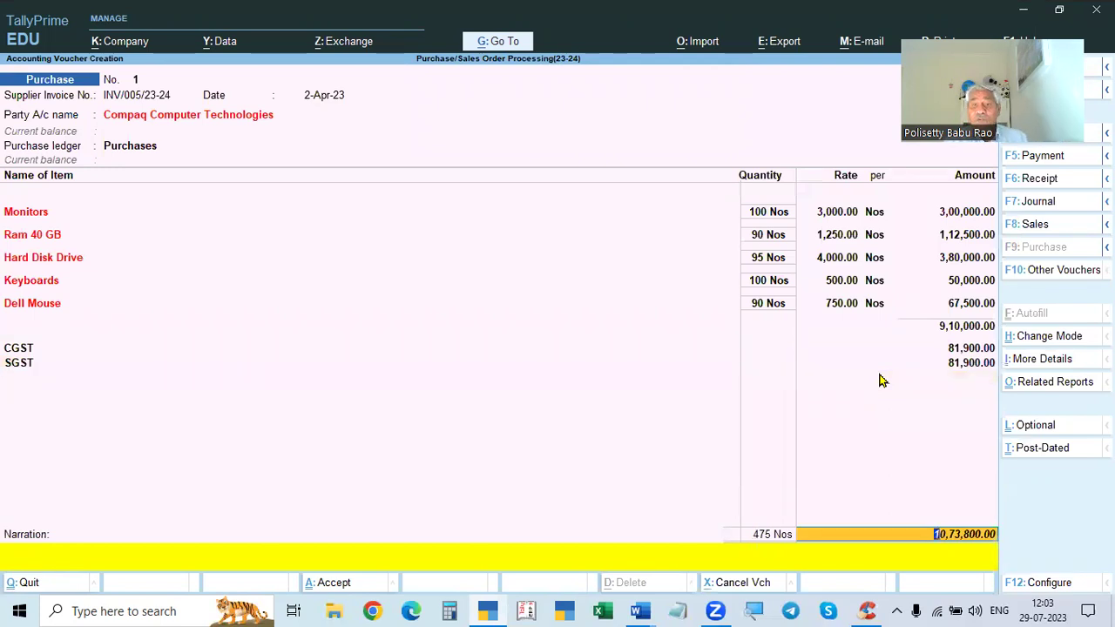
- Accept the new bill reference INV/005/23-24 for the full invoice amount, leave the narration blank, and save the purchase voucher
key(Return)
key(Return)
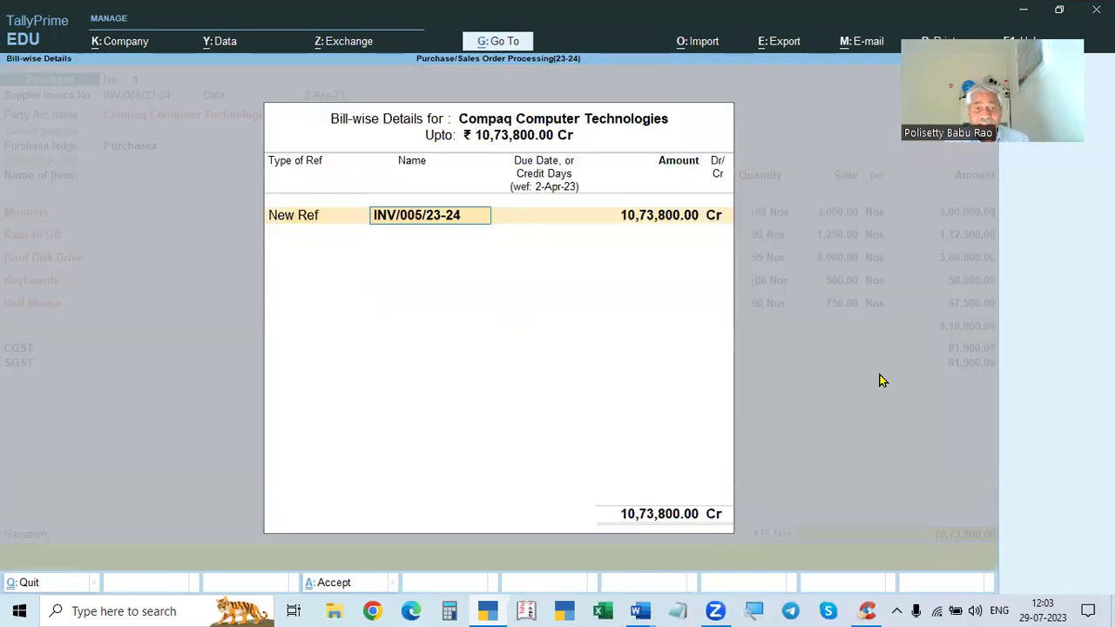
key(Return)
key(Return)
key(Return)
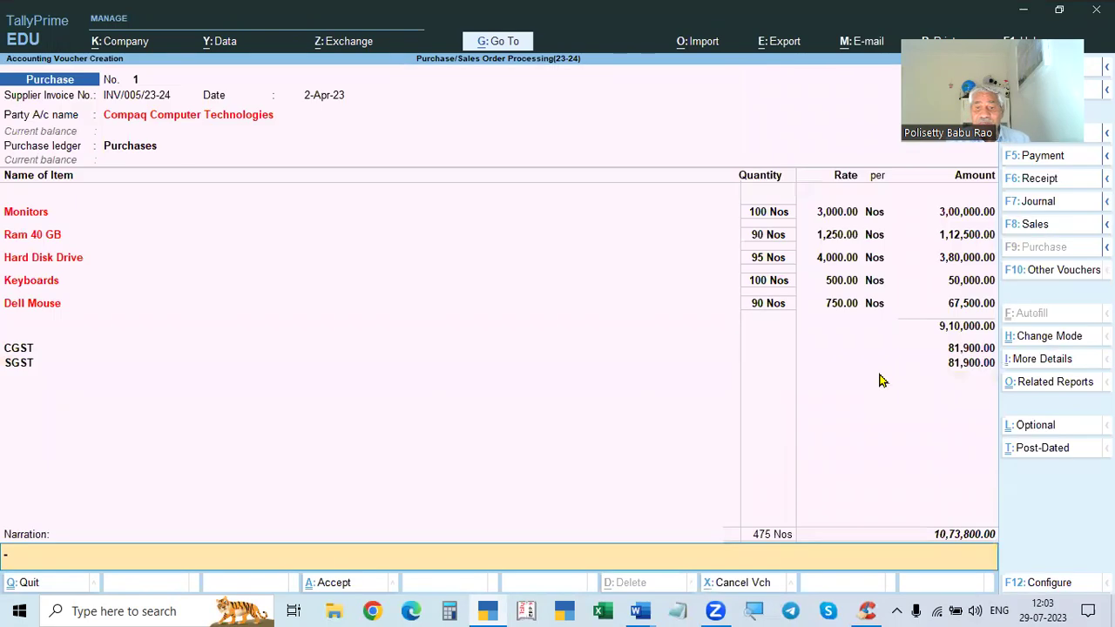
key(Return)
key(Return)
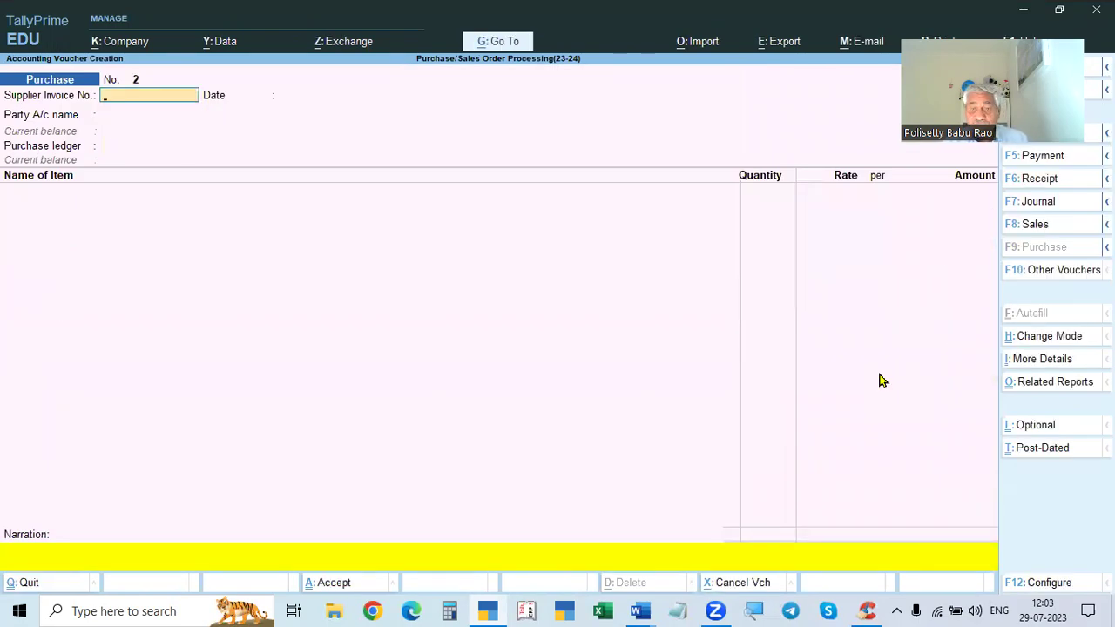
- Leave voucher entry and review the Stock Summary for the closing quantities and values of the items
key(Escape)
key(Return)
key(Down)
key(Down)
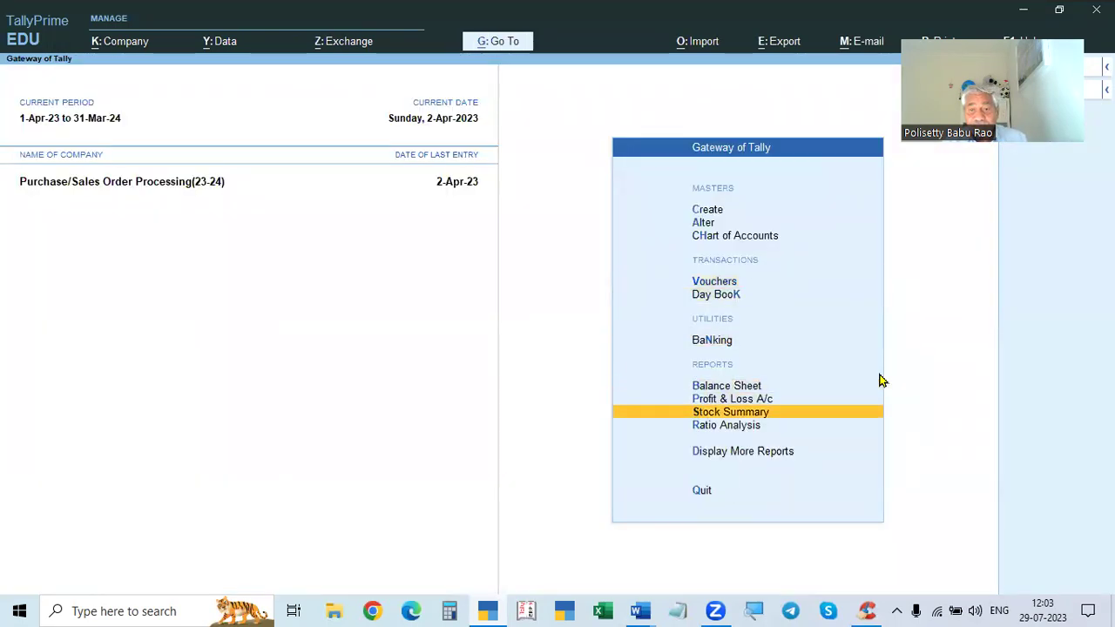
key(Return)
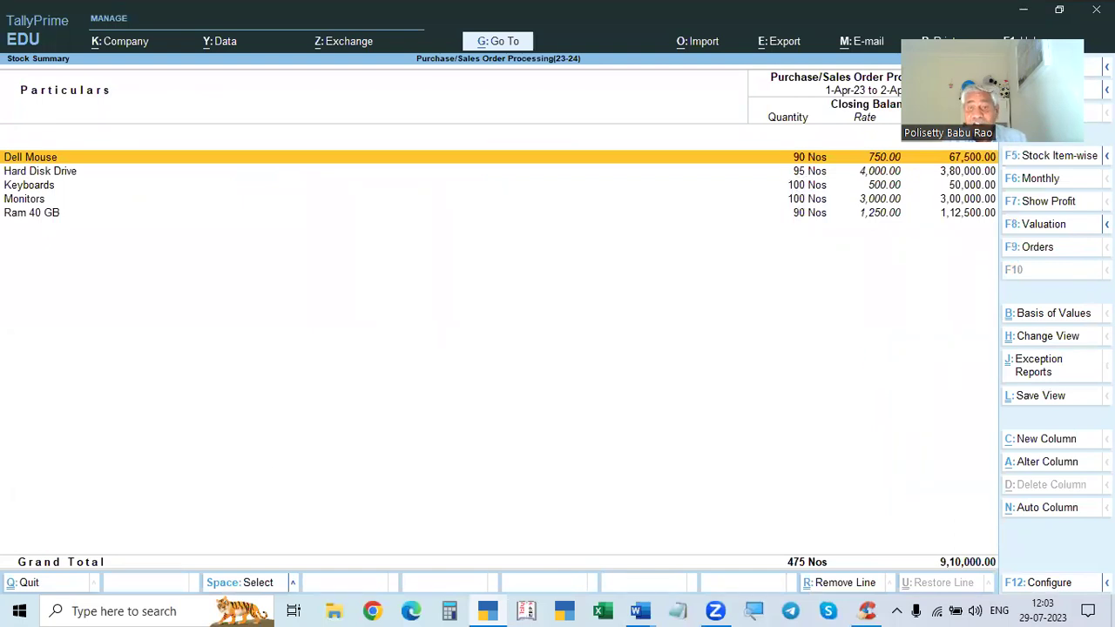
key(Escape)
- Trace Purchase Accounts in the Profit & Loss A/c down to the Compaq Computer Technologies purchase voucher, and return to the Gateway
key(Up)
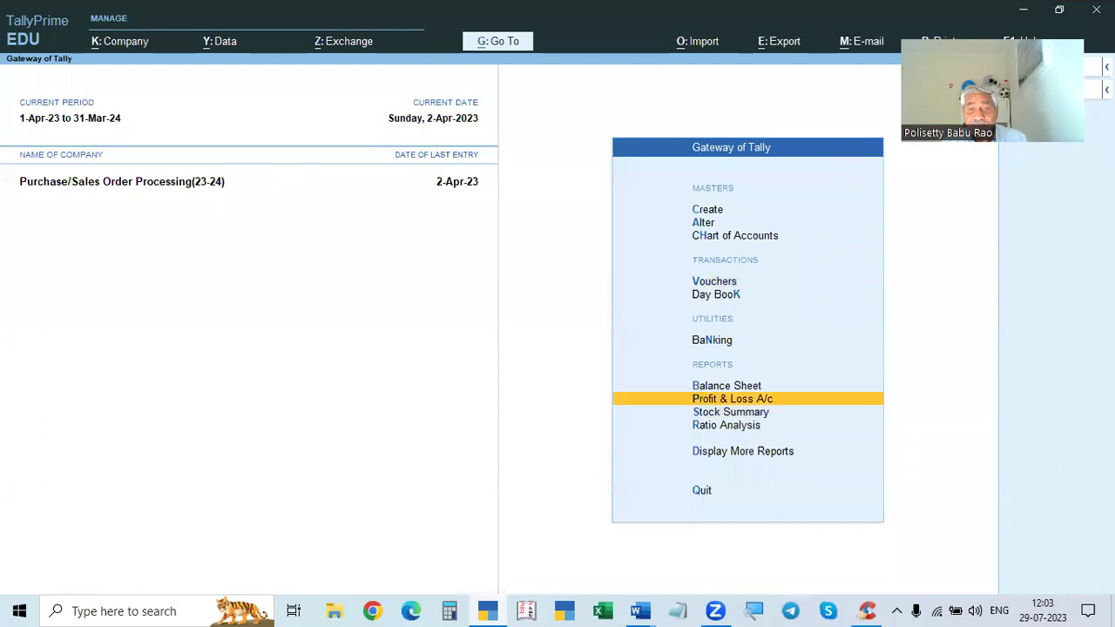
key(Return)
key(Down)
key(Return)
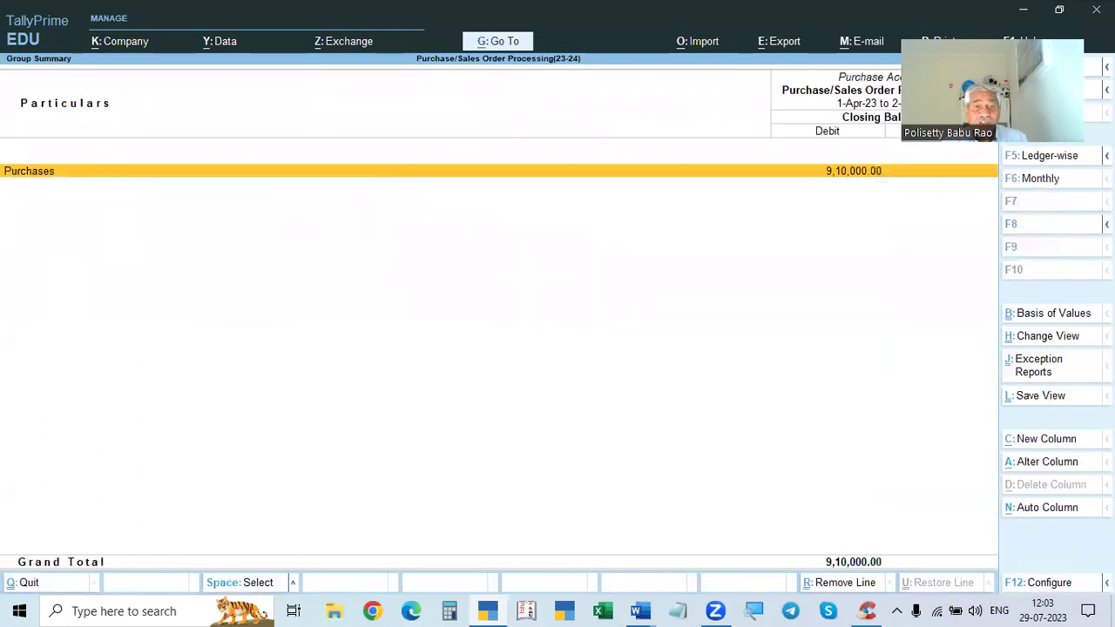
key(Return)
key(Return)
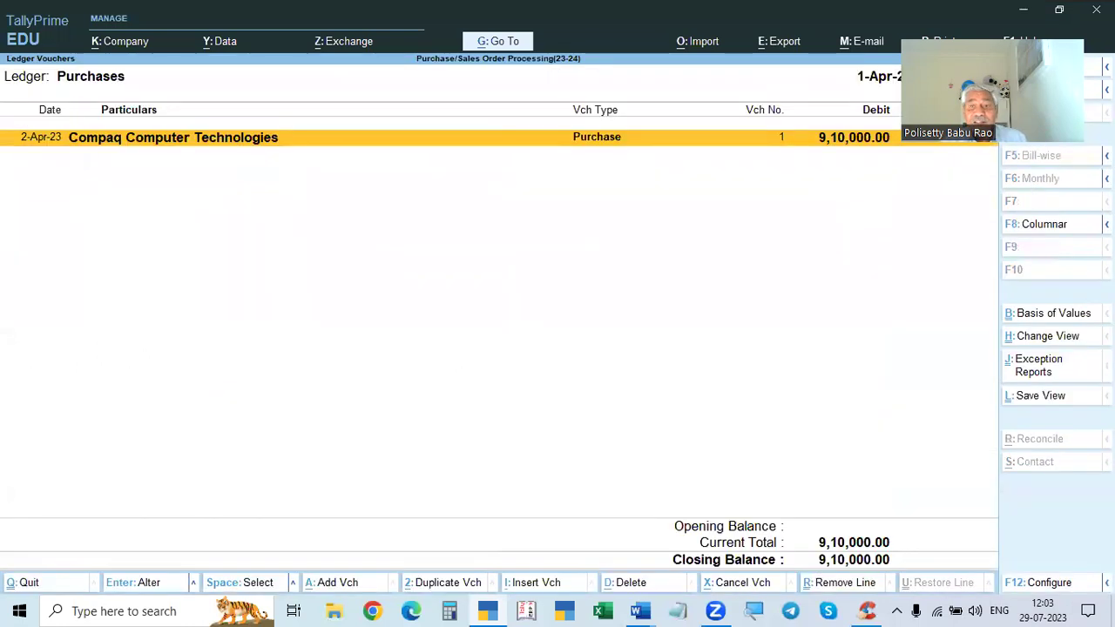
key(Return)
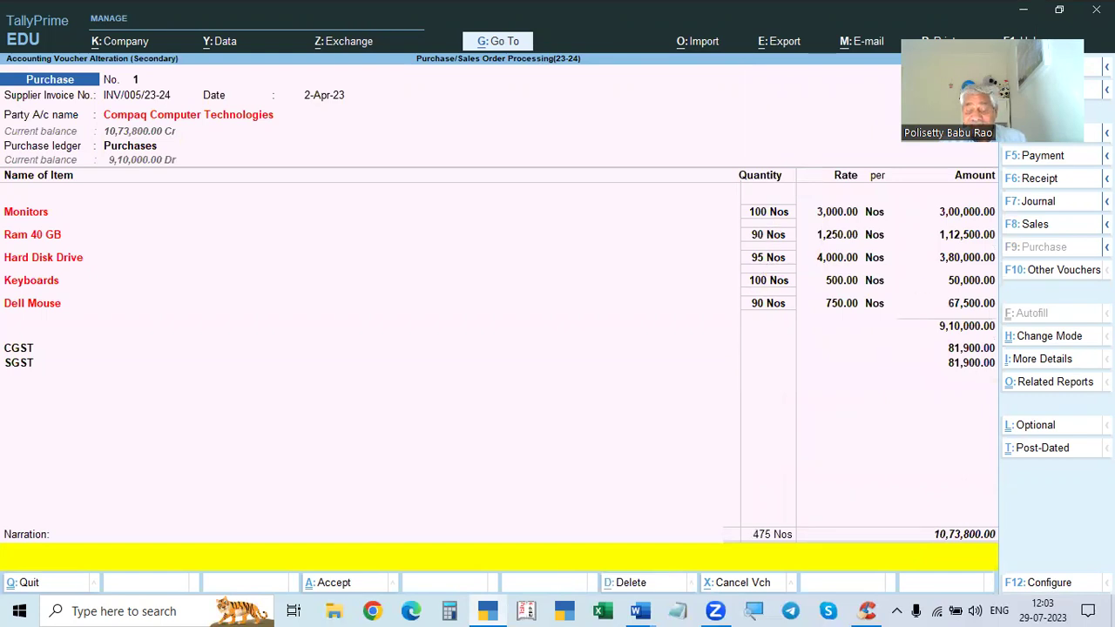
key(Escape)
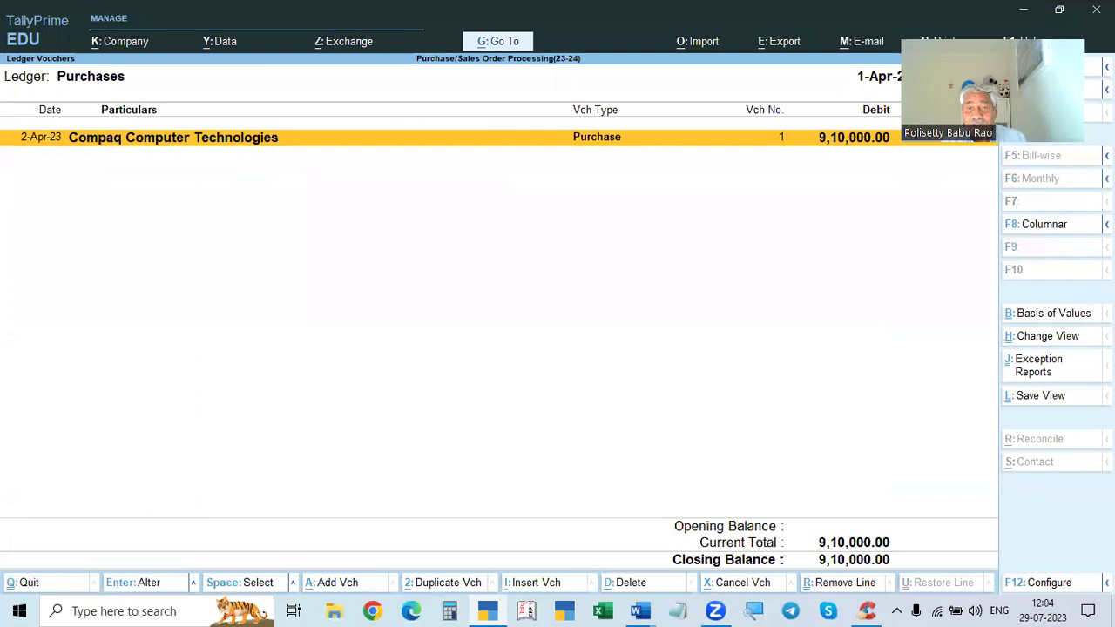
key(Escape)
key(Escape)
key(Escape)
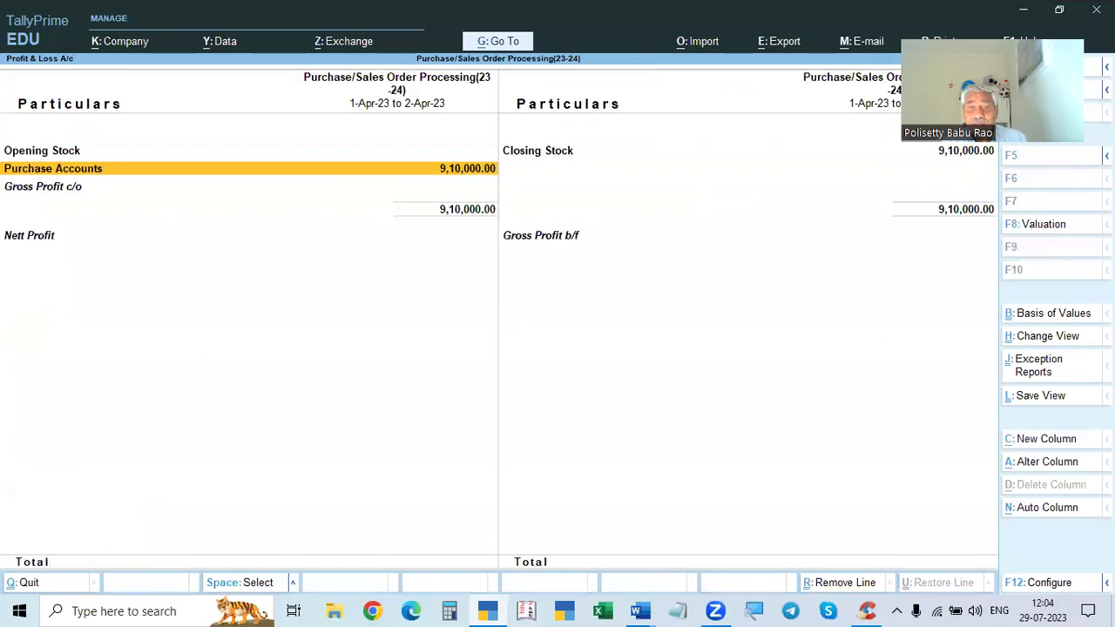
key(Escape)
- Trace Current Liabilities in the Balance Sheet through Sundry Creditors to the Compaq Computer Technologies purchase voucher, and return to the creditors list
key(Up)
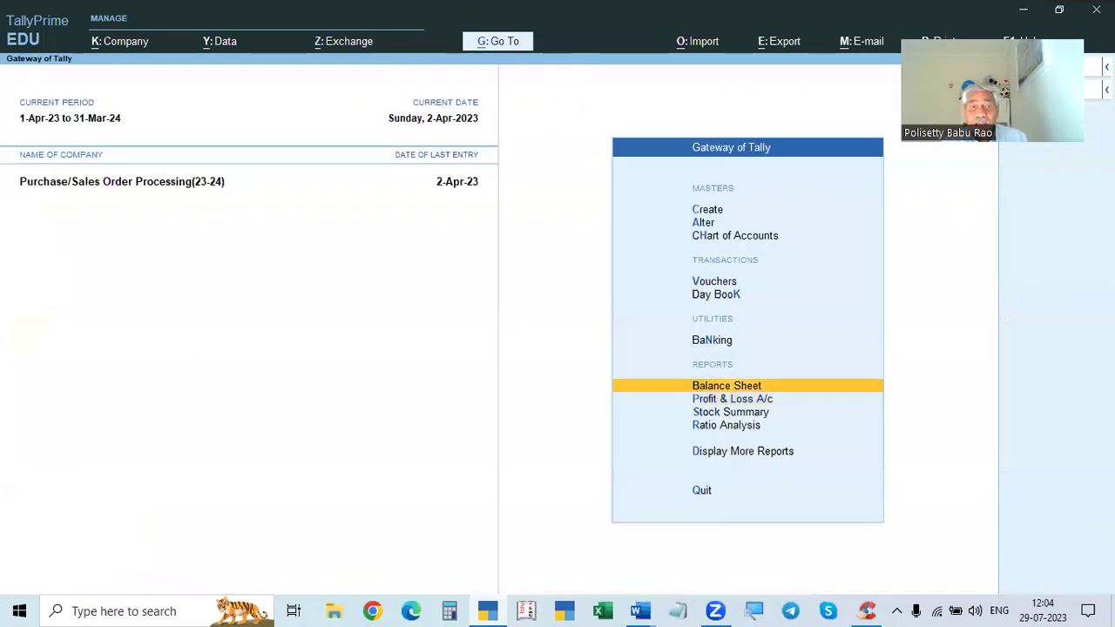
key(Return)
key(Down)
key(Down)
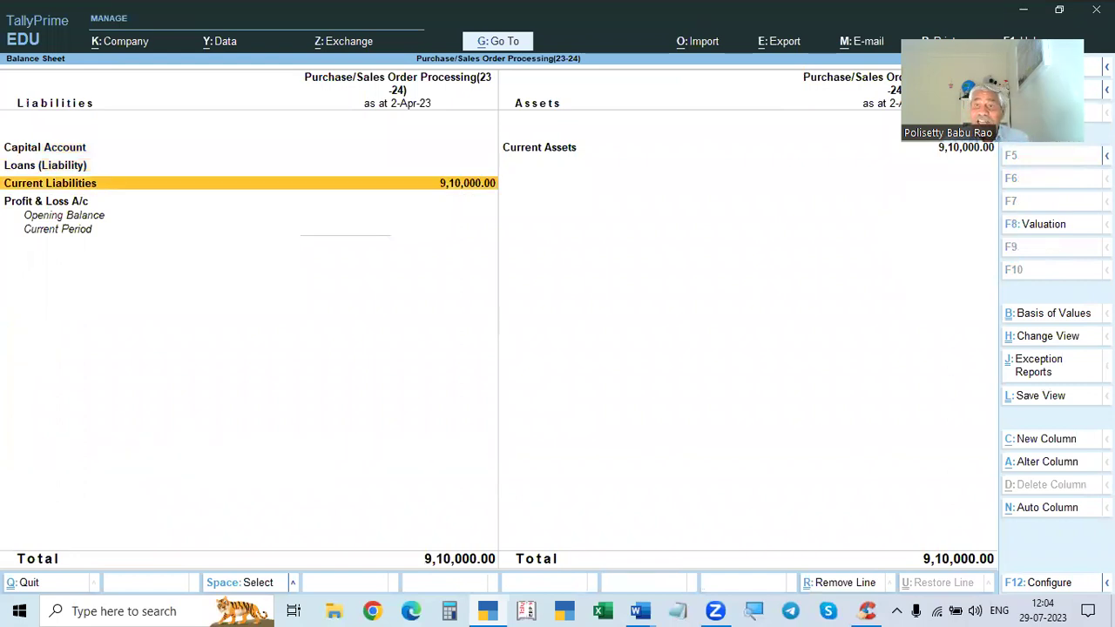
key(Return)
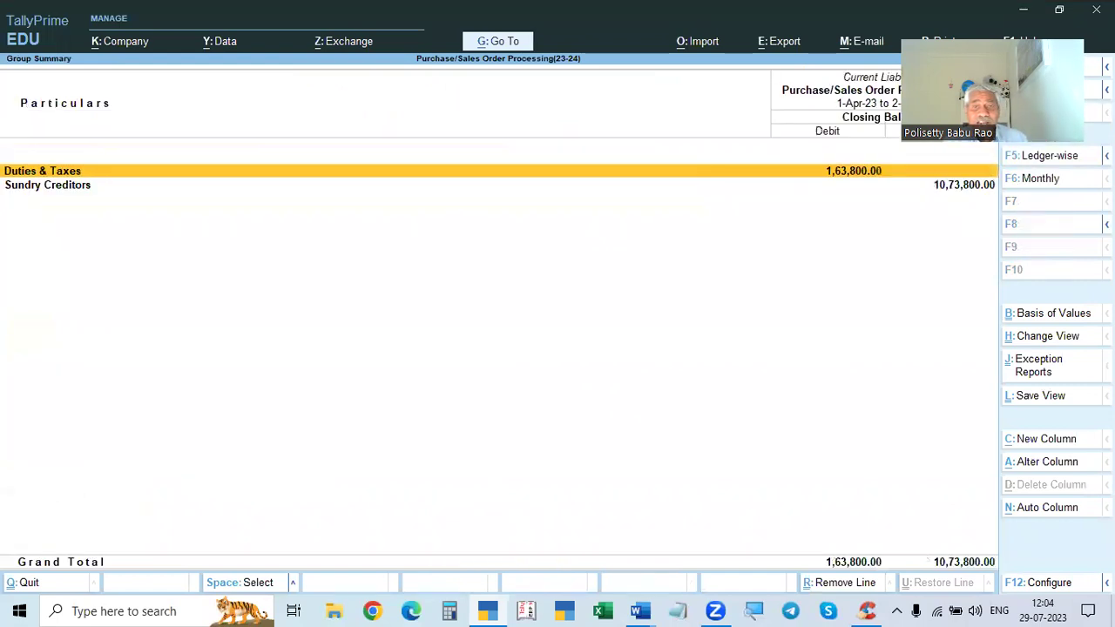
key(Down)
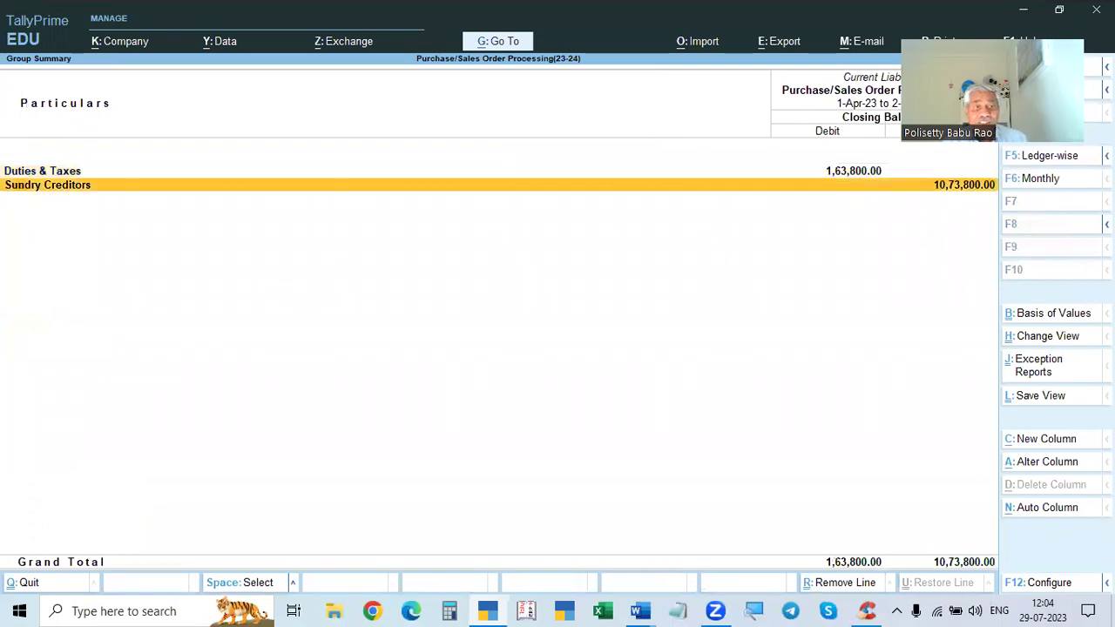
key(Return)
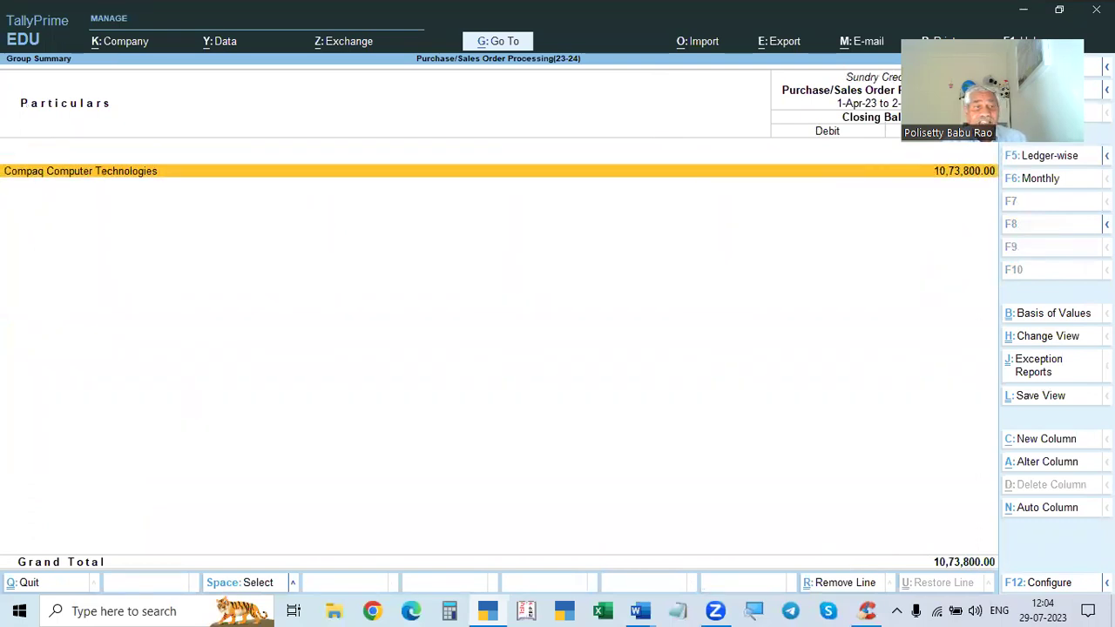
key(Return)
key(Return)
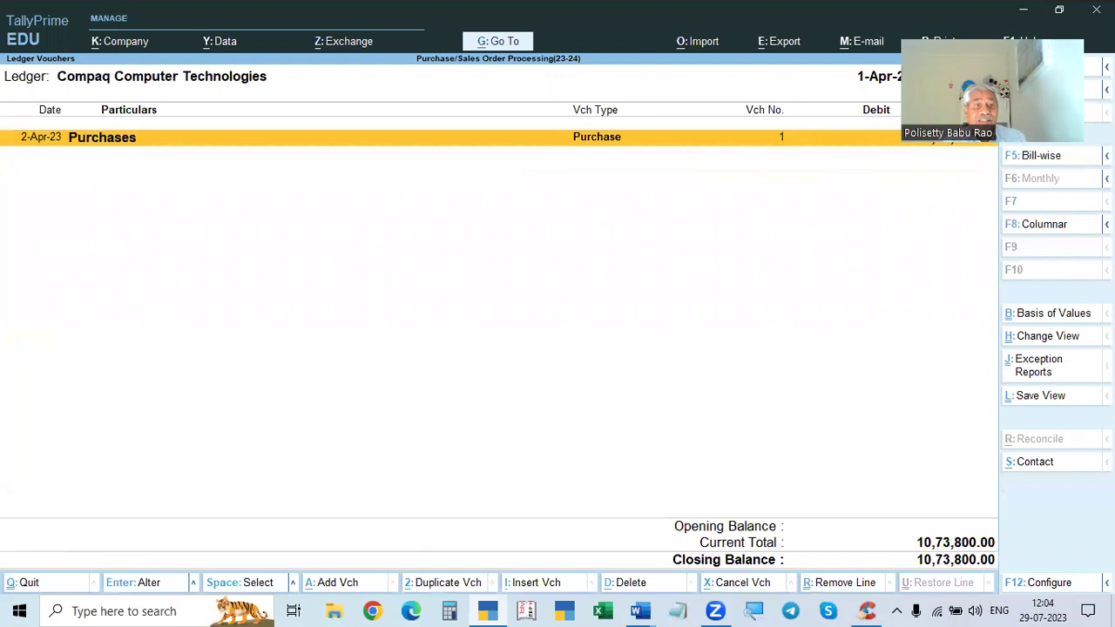
key(Return)
key(Escape)
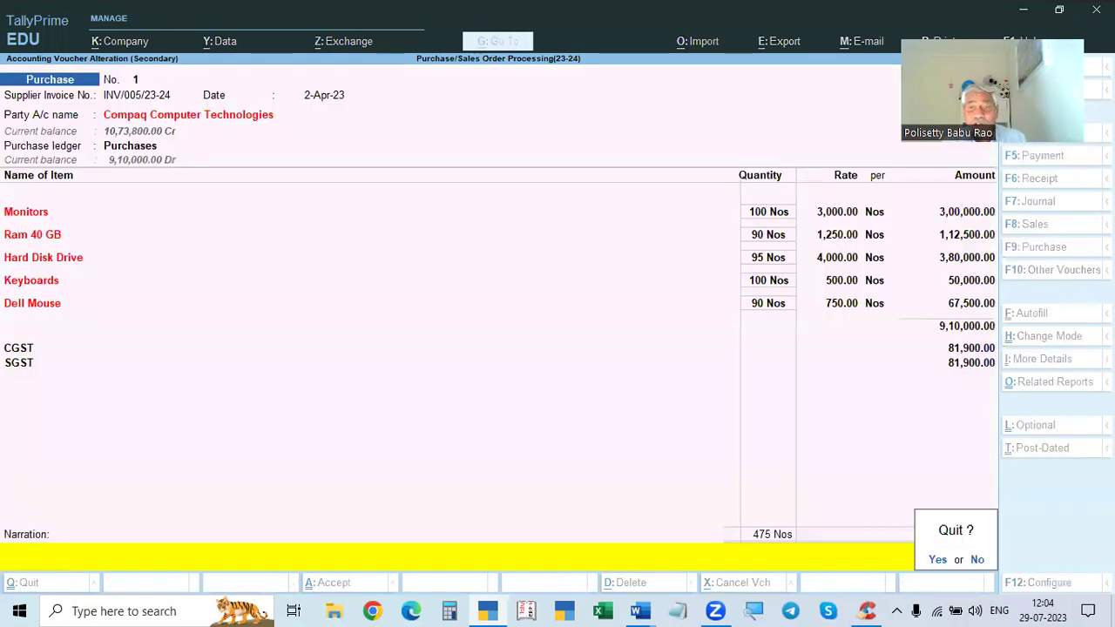
key(y)
key(Escape)
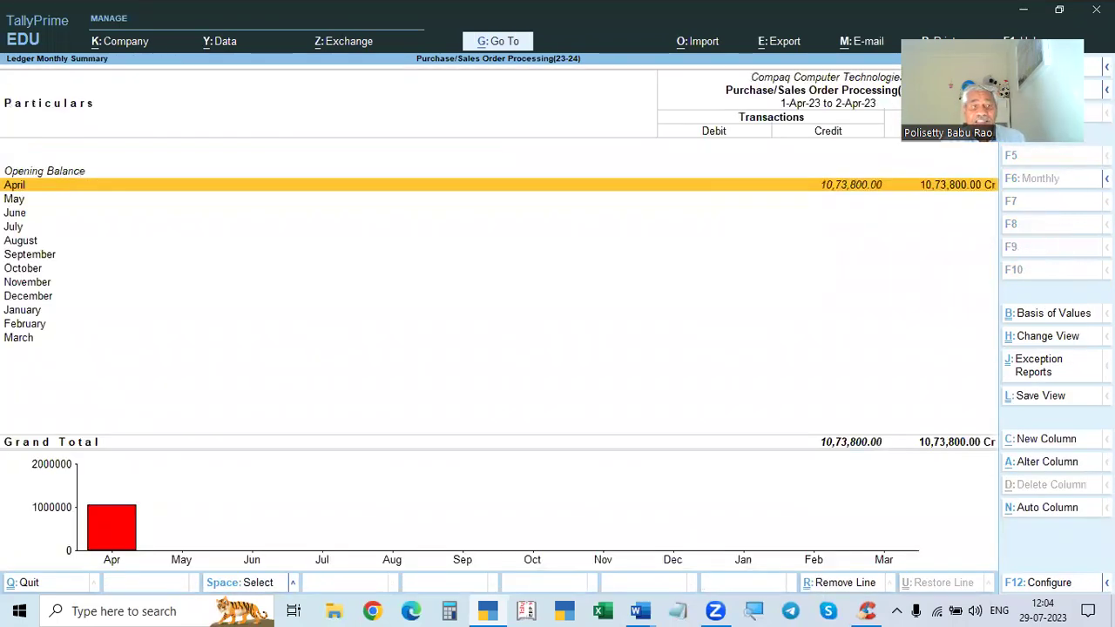
key(Escape)
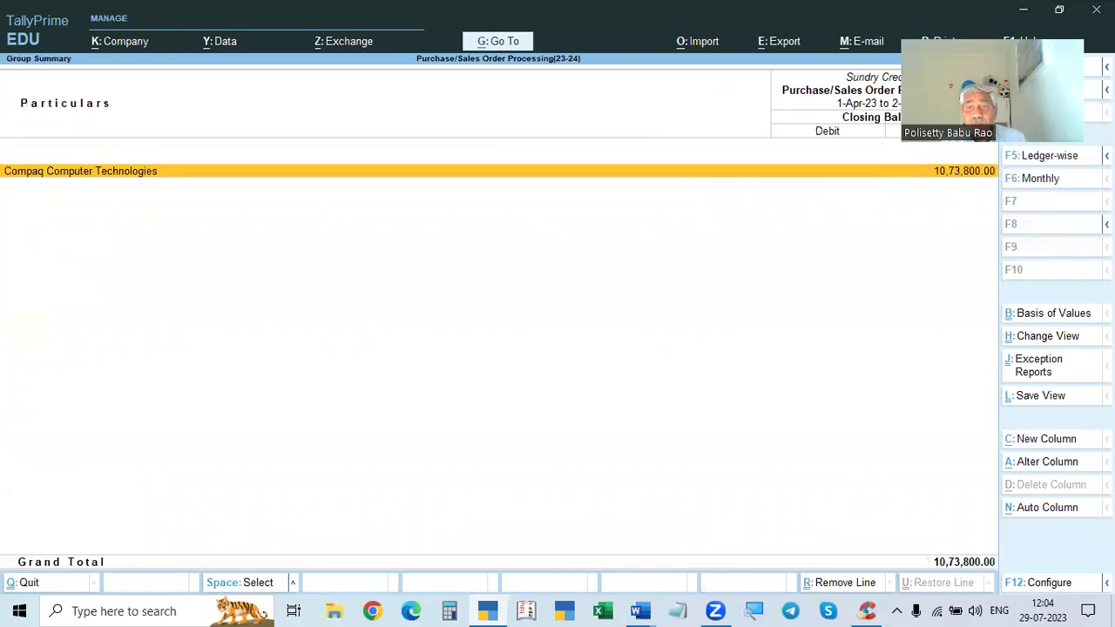
- Examine the CGST and SGST balances under Duties & Taxes and return to the Gateway, staying in the program
key(Escape)
key(Up)
key(Return)
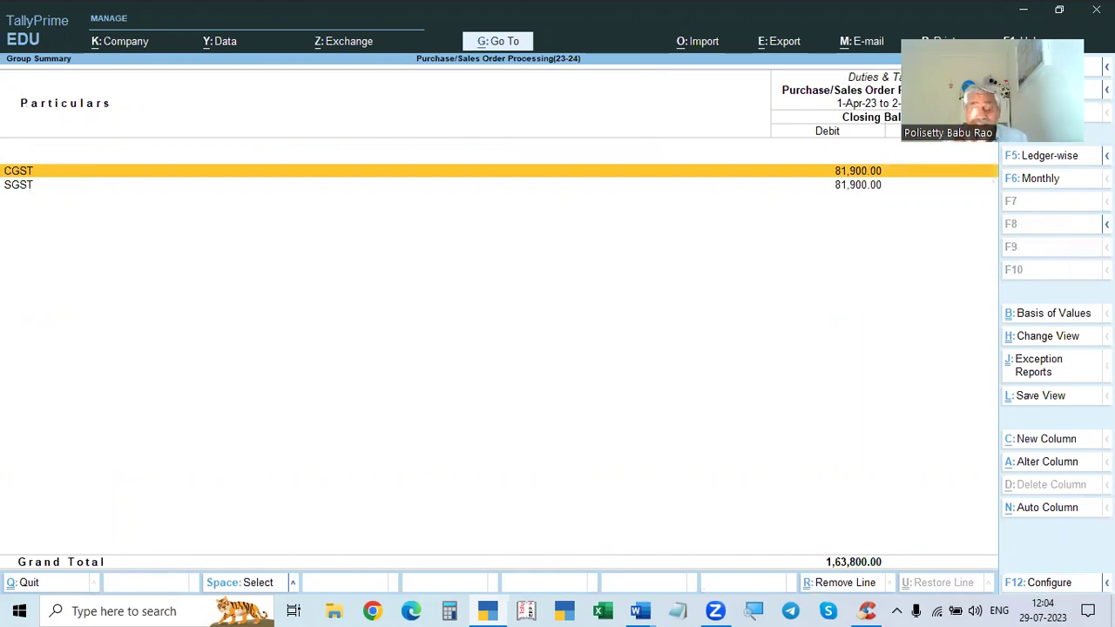
key(Escape)
key(Escape)
key(Escape)
key(Escape)
key(n)
- Check the Purchase Orders Book among the inventory books
key(Down)
key(Down)
key(Down)
key(Down)
key(Down)
key(Down)
key(Down)
key(Down)
key(Down)
key(Down)
key(Return)
key(Down)
key(Down)
key(Down)
key(Down)
key(Down)
key(Down)
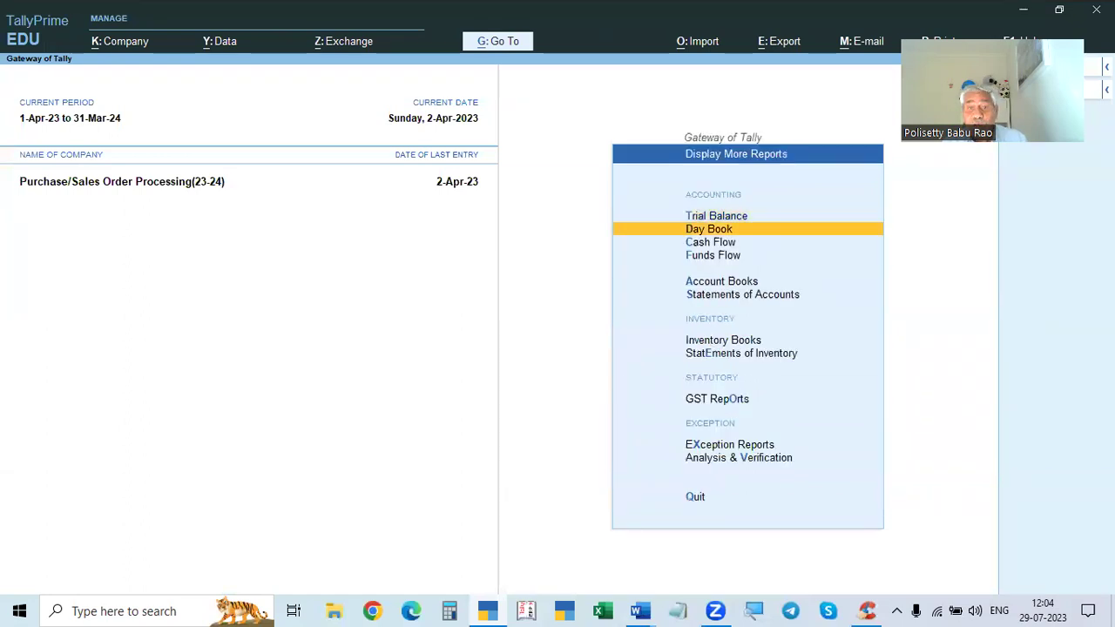
key(Return)
key(Down)
key(Down)
key(Down)
key(Down)
key(Return)
key(Escape)
- Check the Receipt Note Register and the Rejections Out Register, and leave the inventory books
key(Down)
key(Return)
key(Escape)
key(Down)
key(Return)
key(Escape)
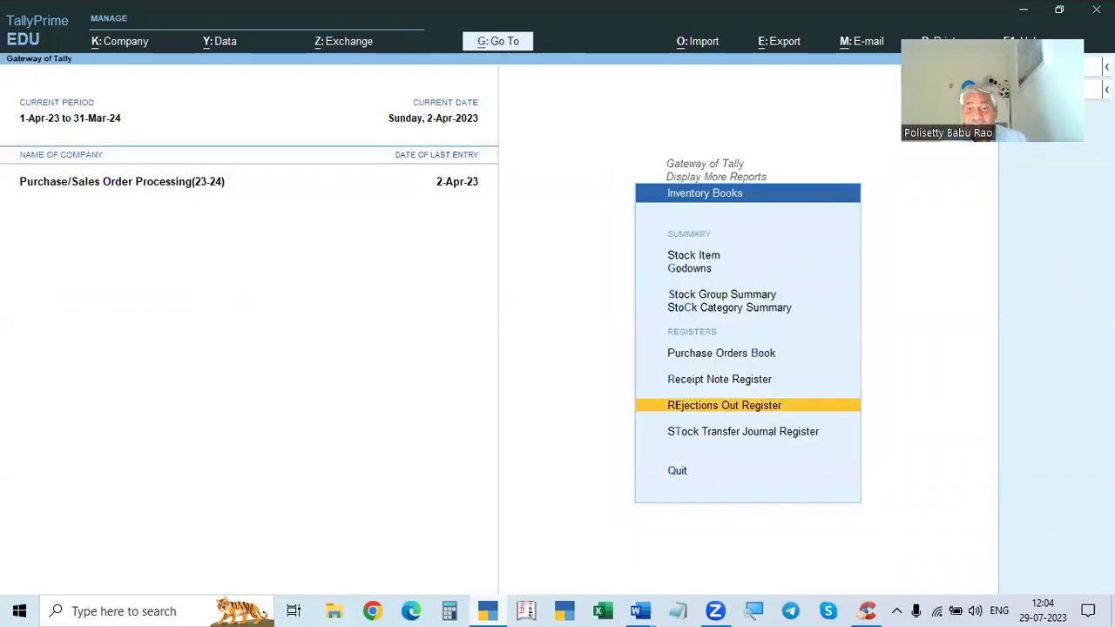
key(Escape)
- Open the Purchase Order Outstandings reports among the statements of inventory
key(Down)
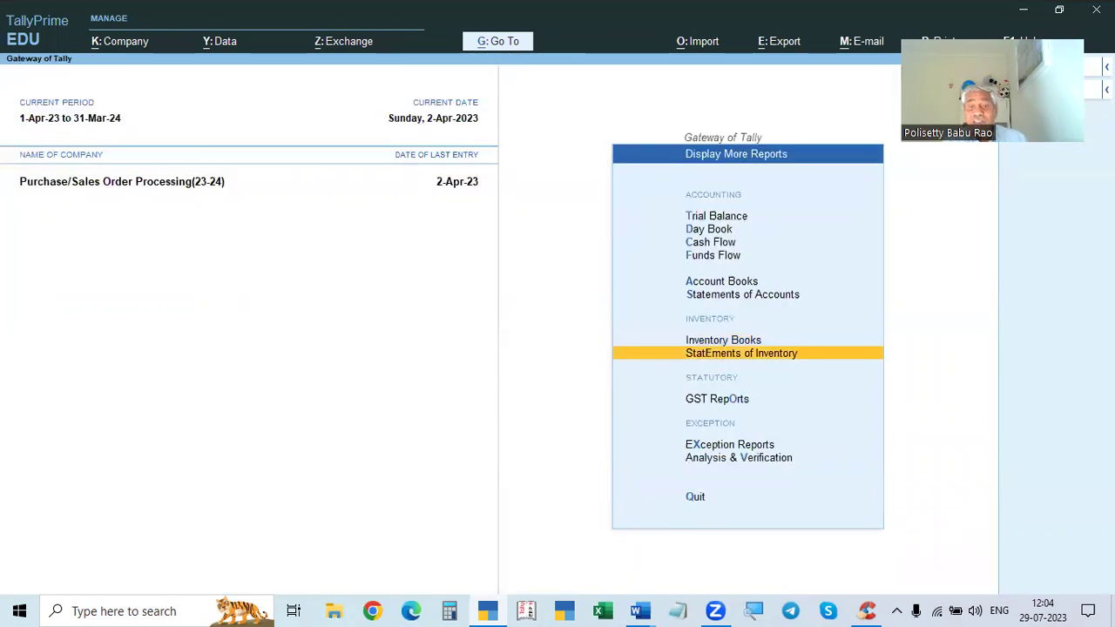
key(Return)
key(Down)
key(Down)
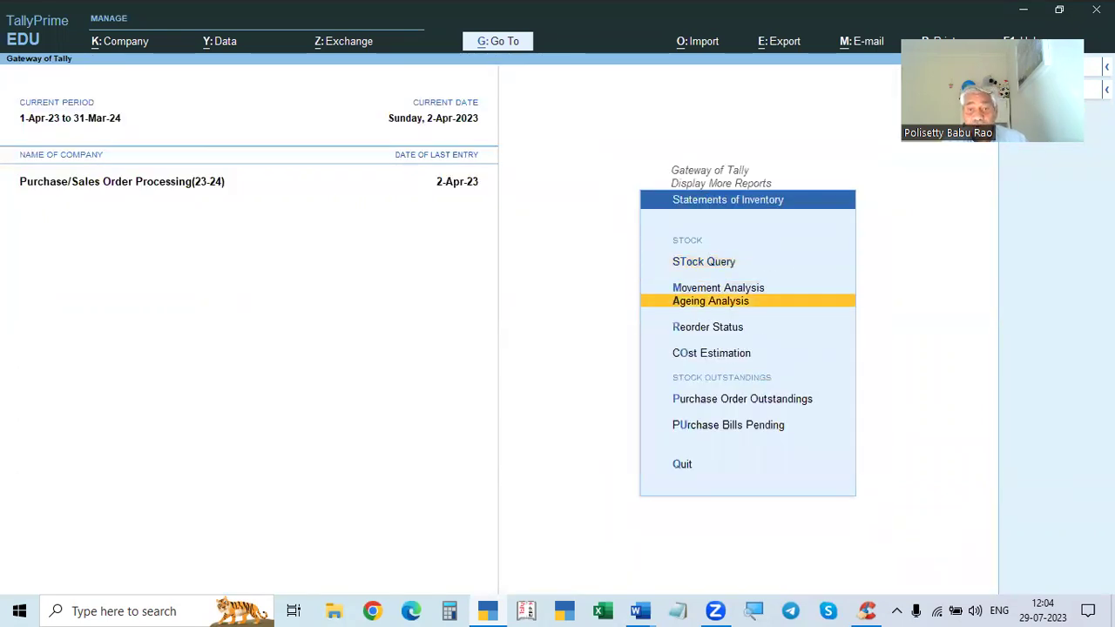
key(Down)
key(Down)
key(Down)
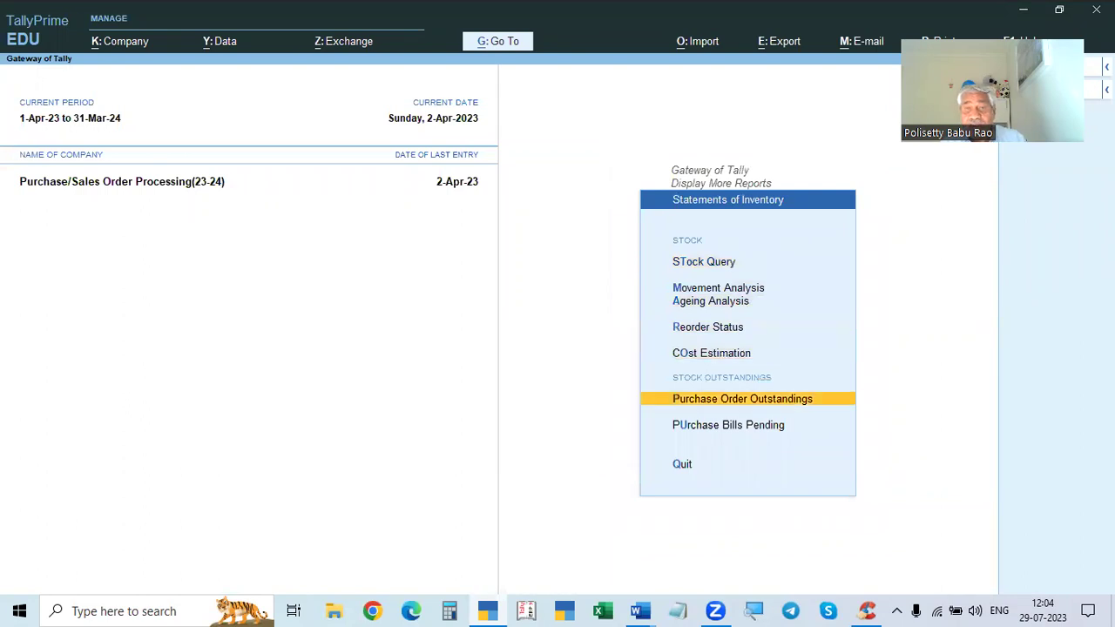
key(Return)
- Check the purchase order outstandings for the Compaq Computer Technologies ledger and leave the ledger selection
key(Down)
key(Down)
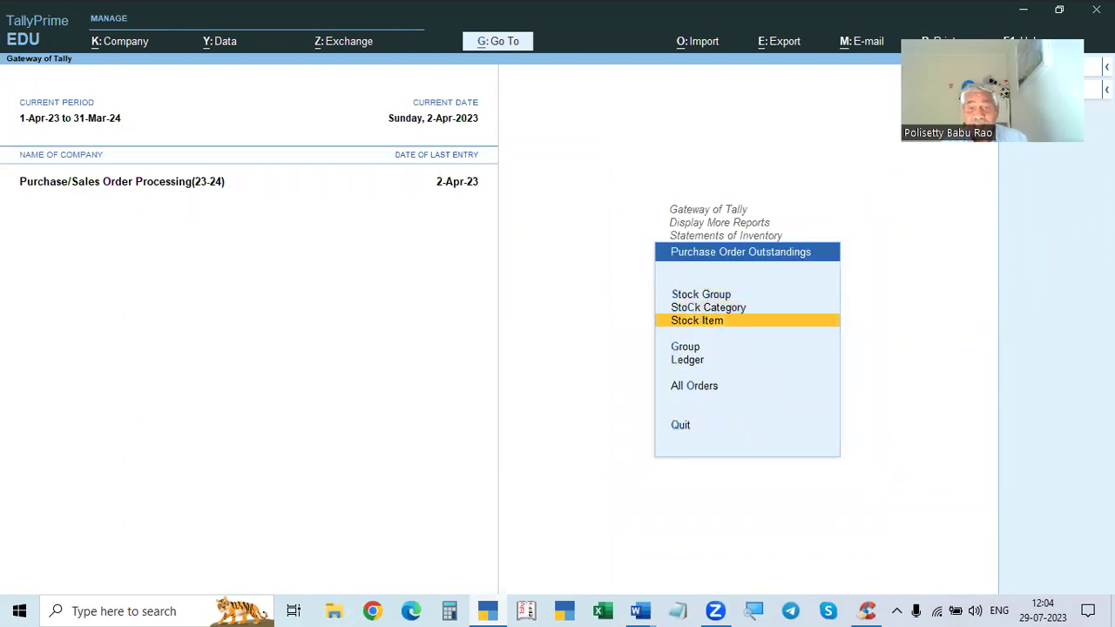
key(Down)
key(Down)
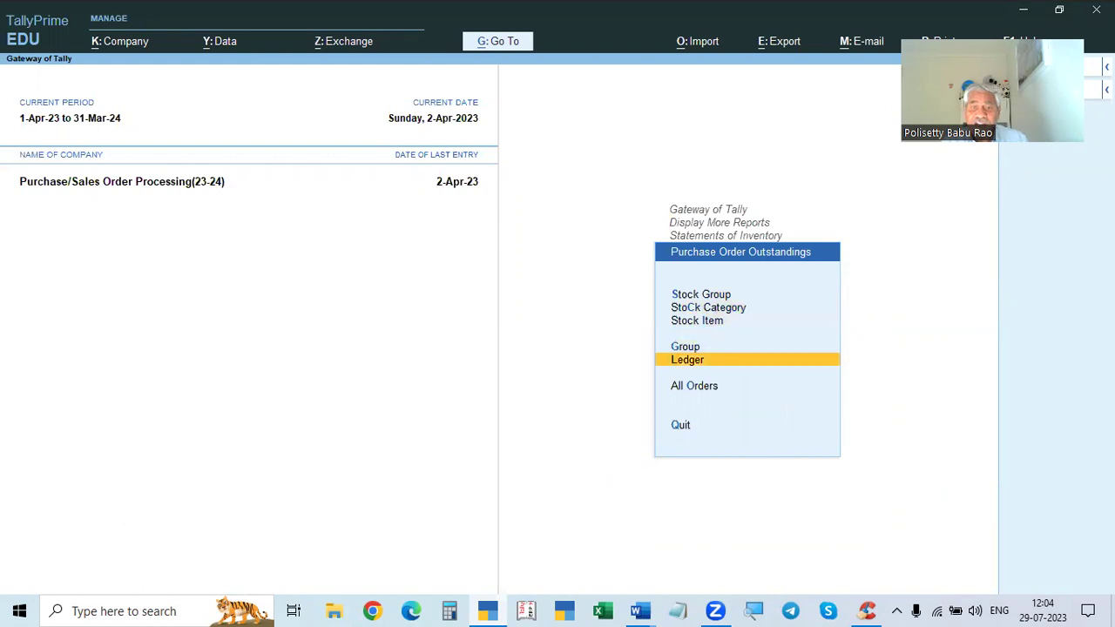
key(Return)
key(Down)
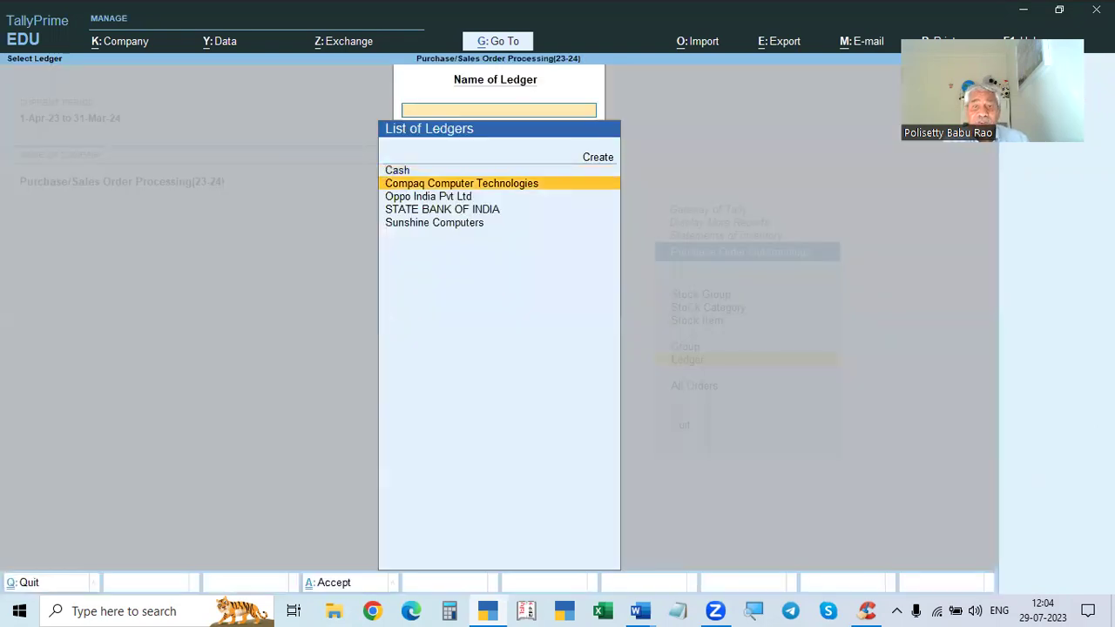
key(Return)
key(Escape)
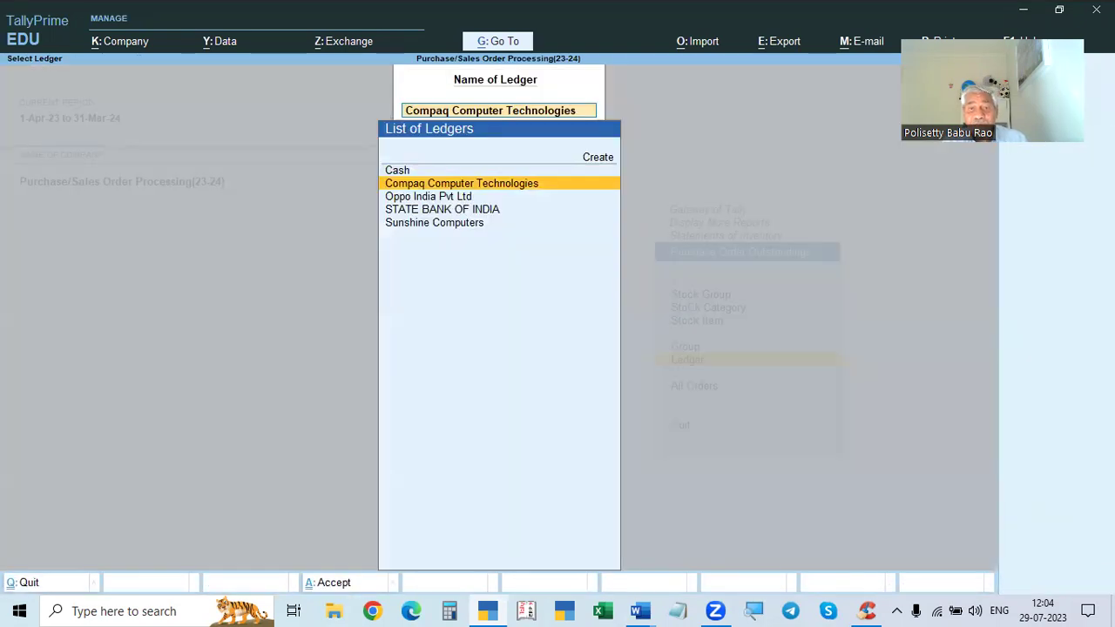
key(BackSpace)
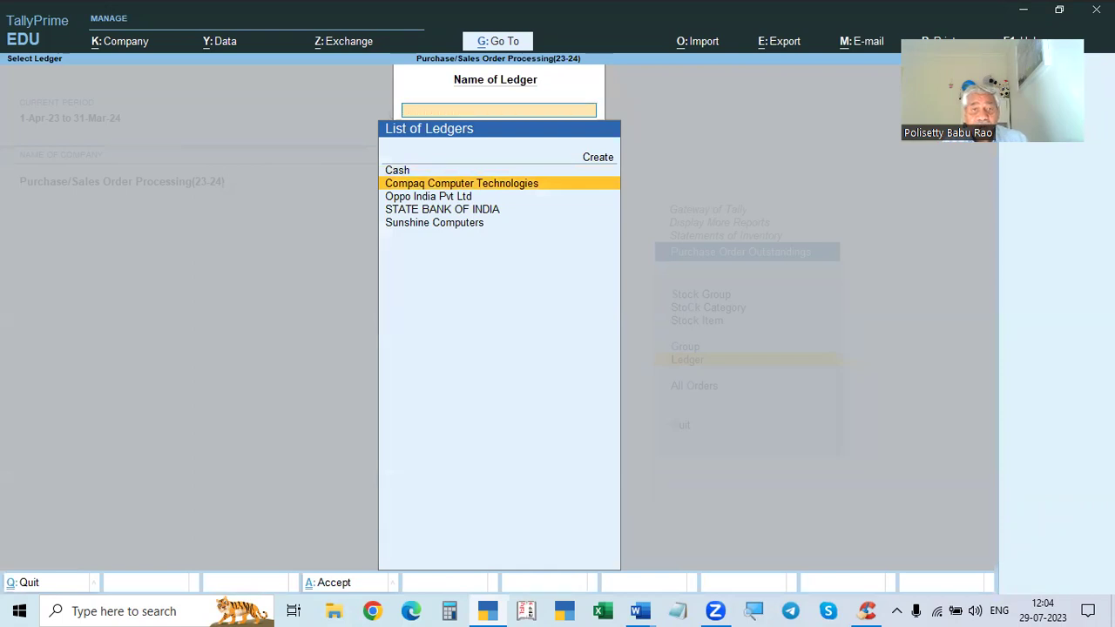
key(Escape)
key(Escape)
- Review all outstanding purchase orders by item and return to the Gateway of Tally
key(Up)
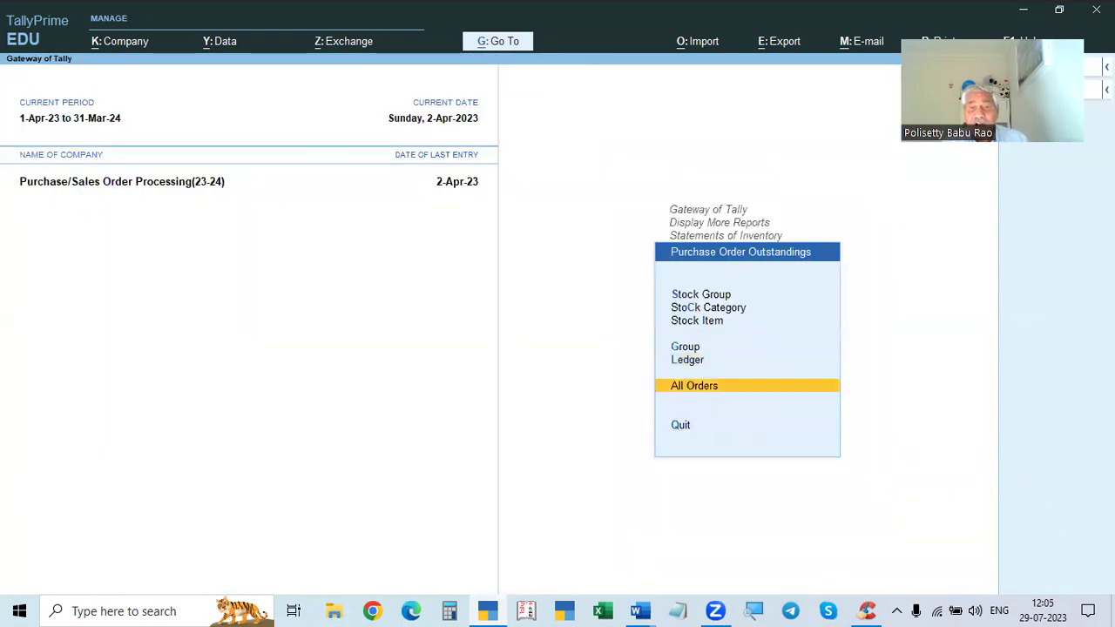
key(Return)
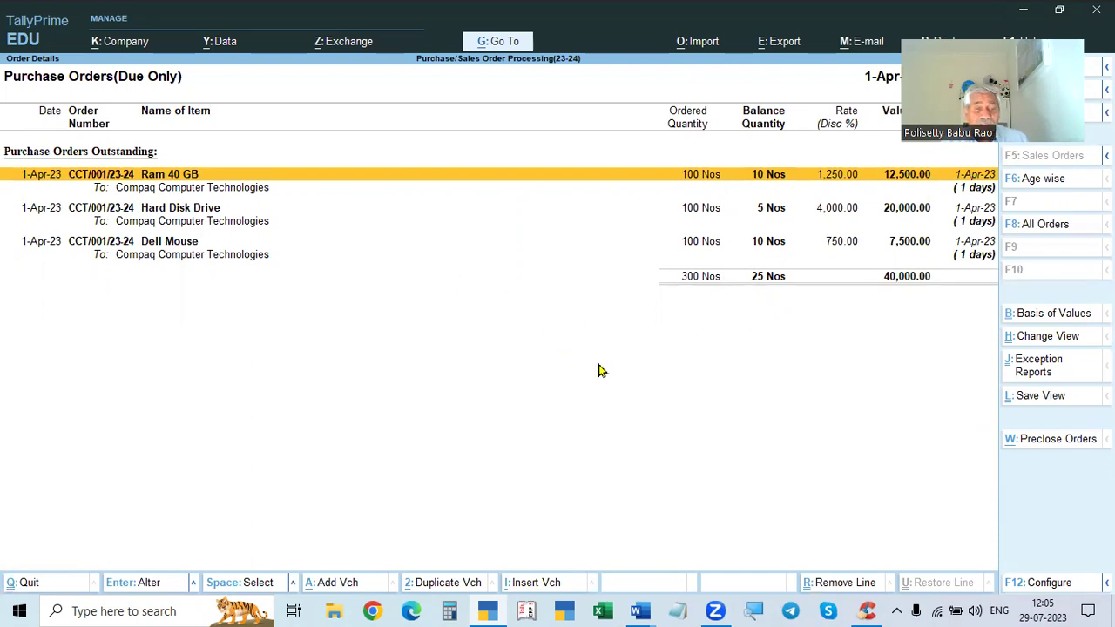
key(Escape)
key(Escape)
key(Escape)
key(Escape)
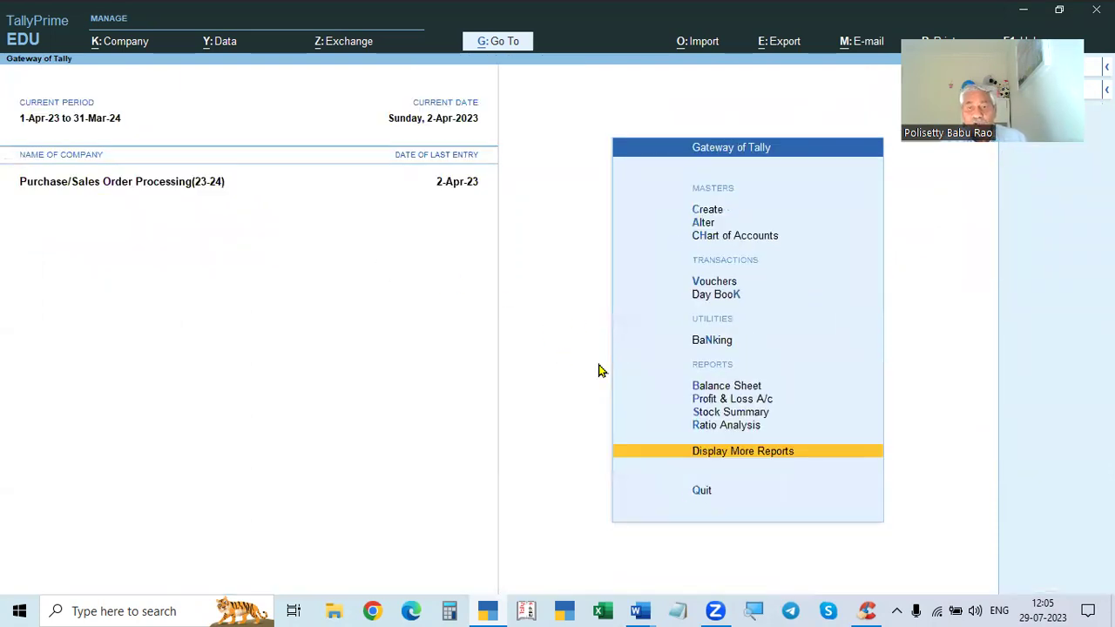
key(Escape)
key(Escape)
- Switch to the ORDER PROCESSING document in Word and reread the receipt, rejection, invoice and purchase return transactions
key(alt+Tab)
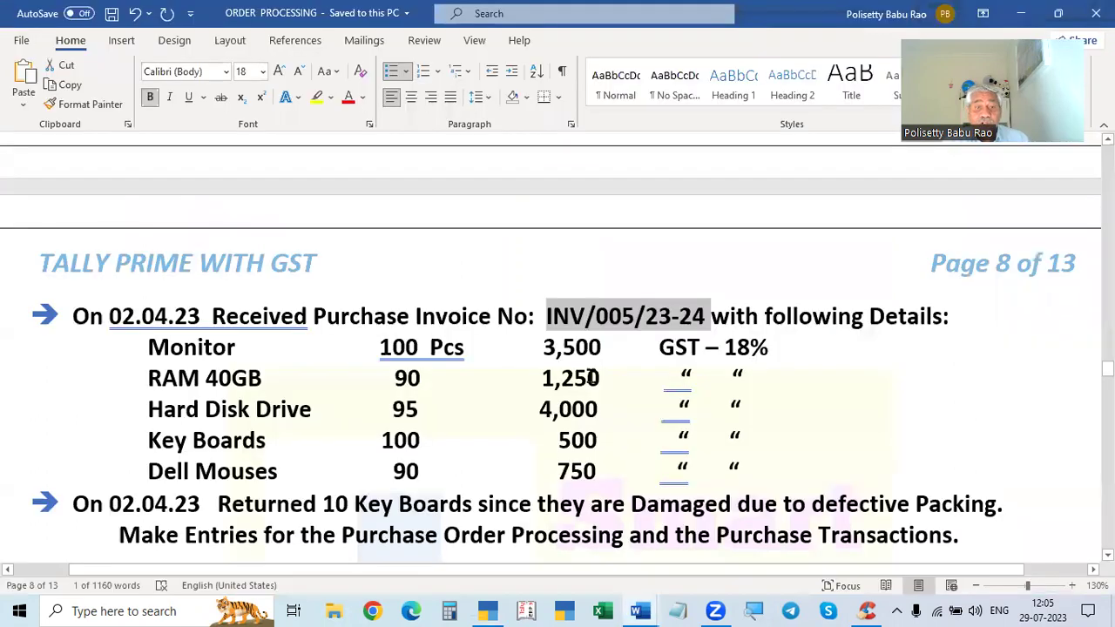
scroll(498, 381, down, 1)
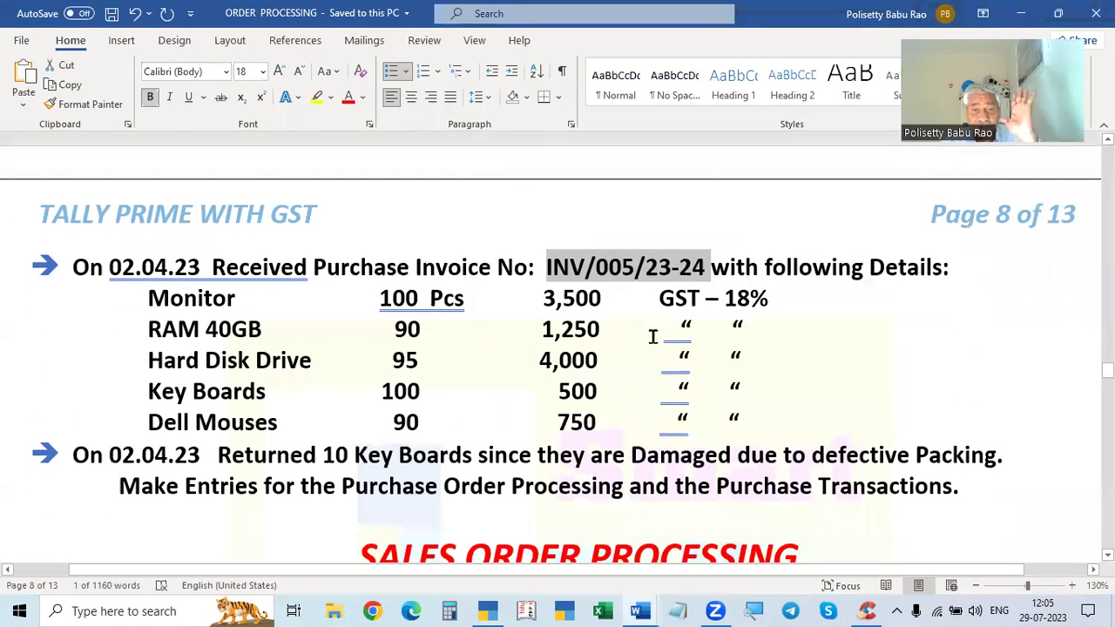
scroll(759, 391, down, 1)
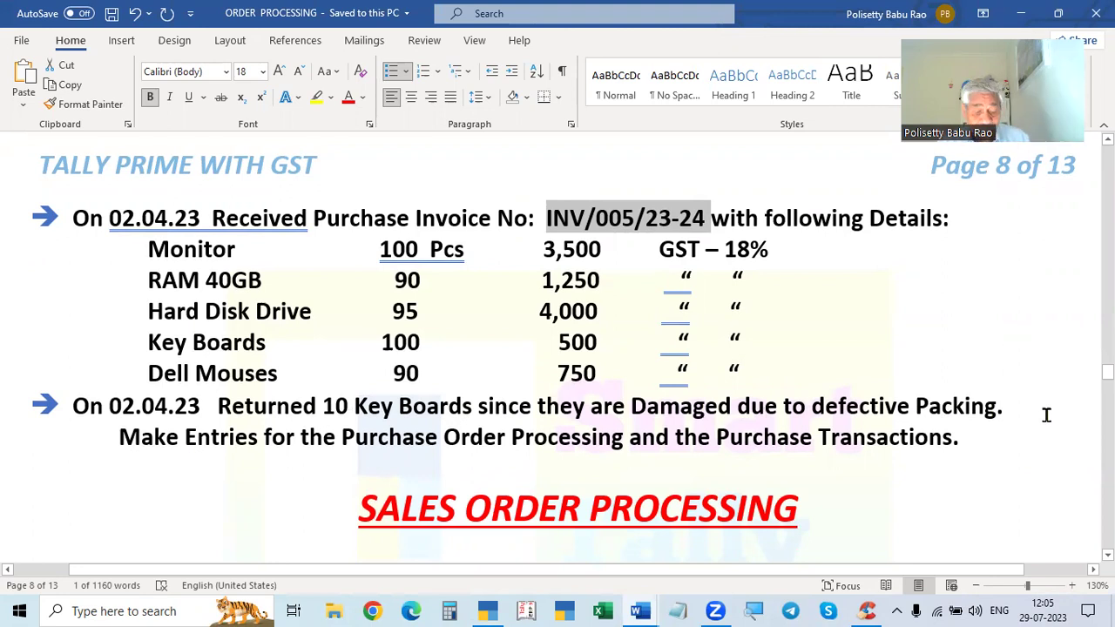
key(alt+Tab)
key(alt+Tab)
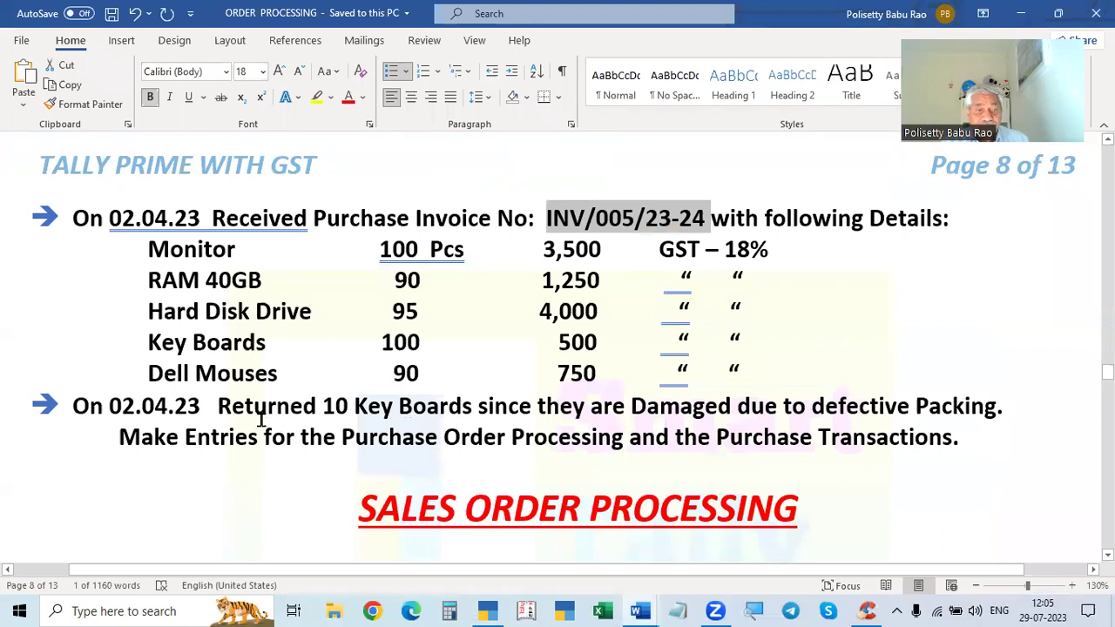
scroll(233, 415, up, 15)
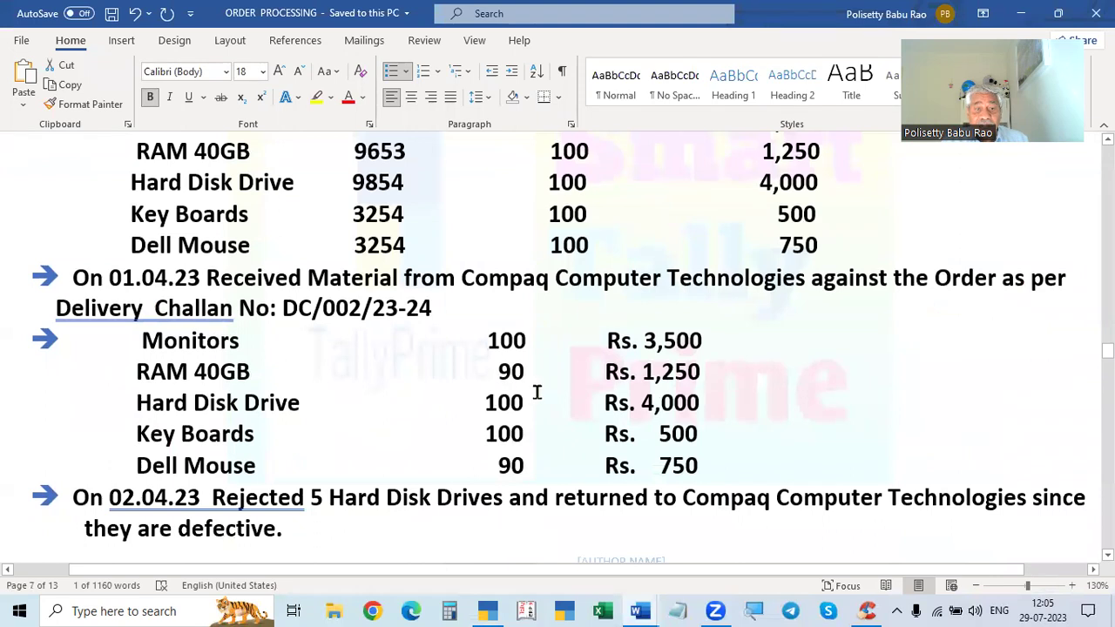
scroll(540, 398, down, 3)
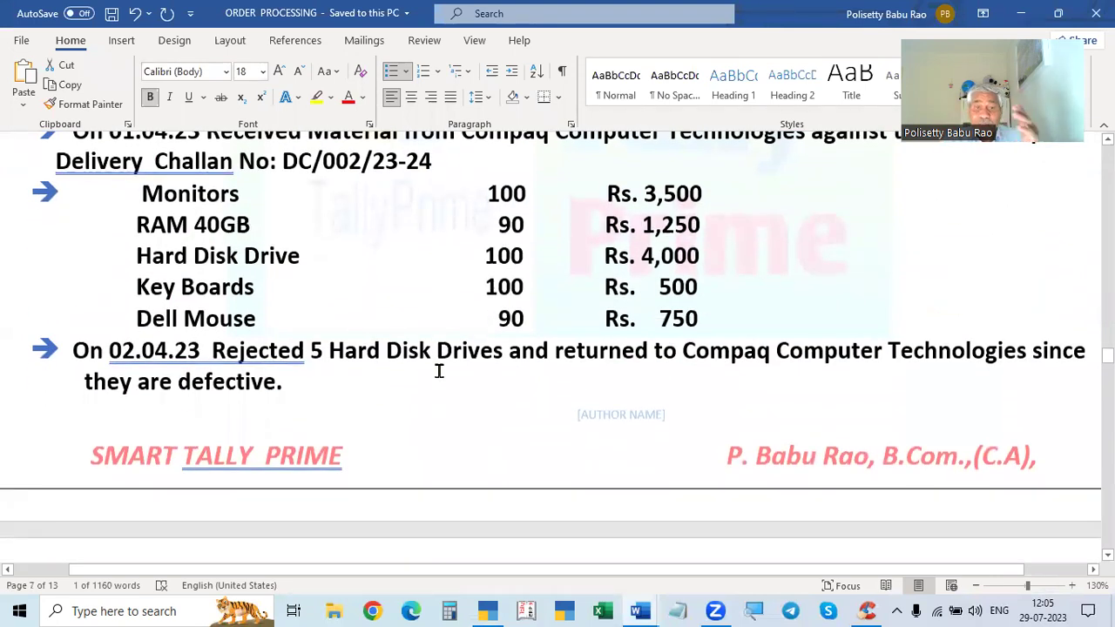
scroll(440, 374, down, 4)
scroll(440, 379, down, 5)
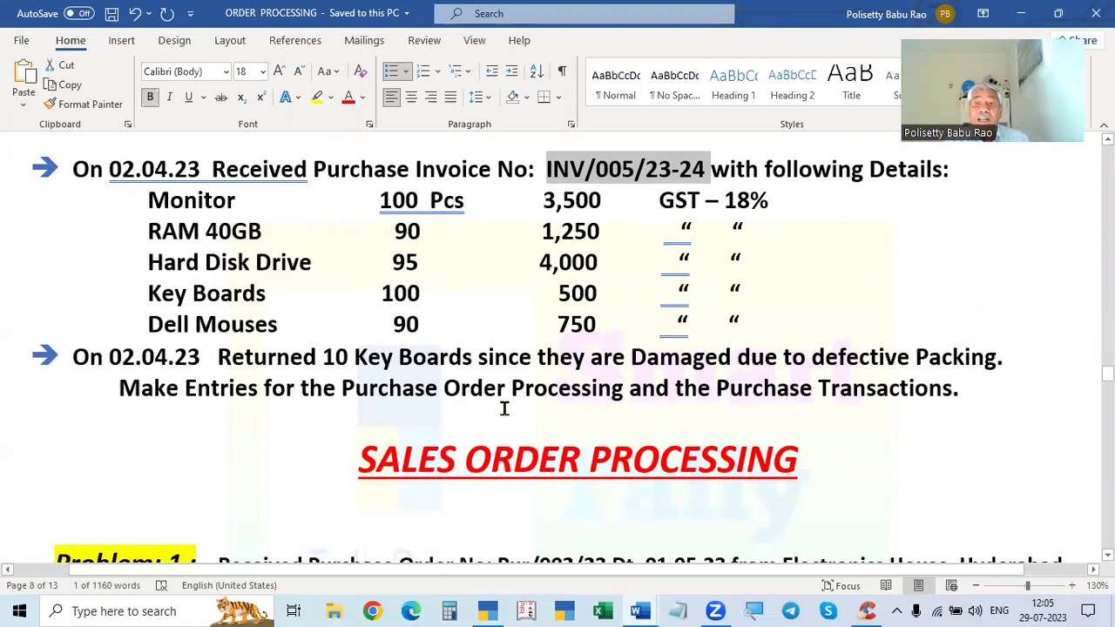
- Switch back to TallyPrime, open accounting voucher creation, and recheck the keyboard return details in the Word document
key(alt+Tab)
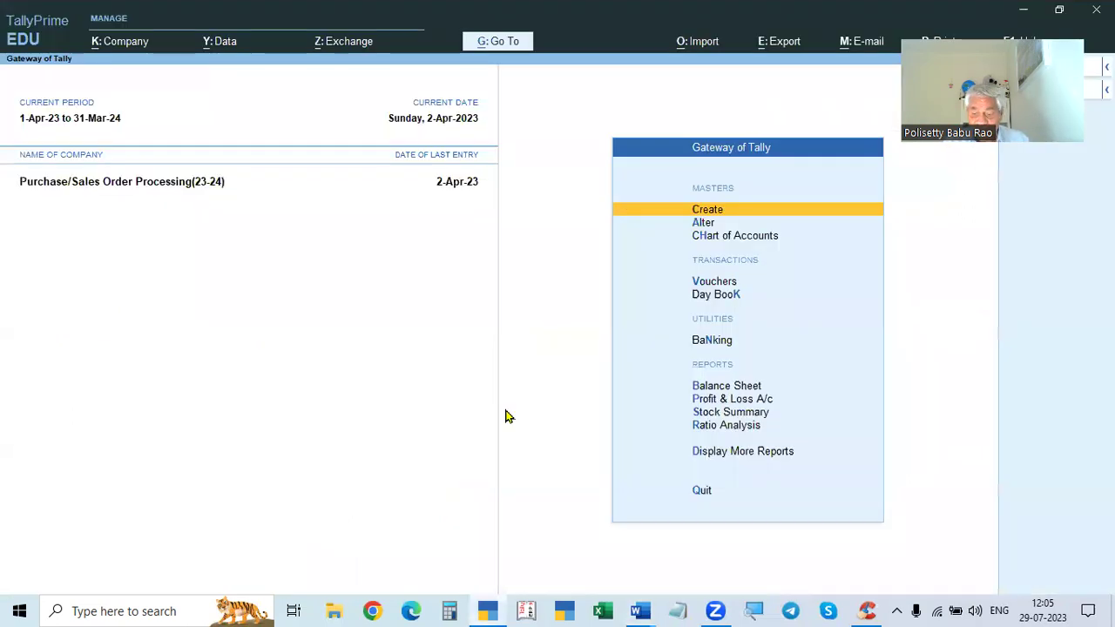
key(Down)
key(Down)
key(Down)
key(Return)
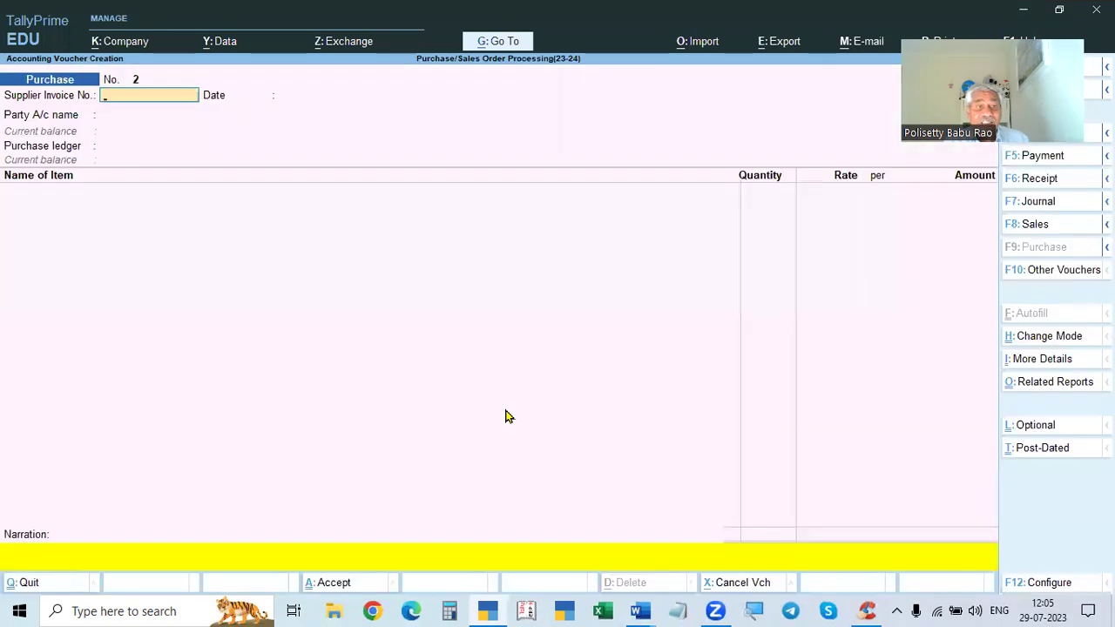
key(alt+Tab)
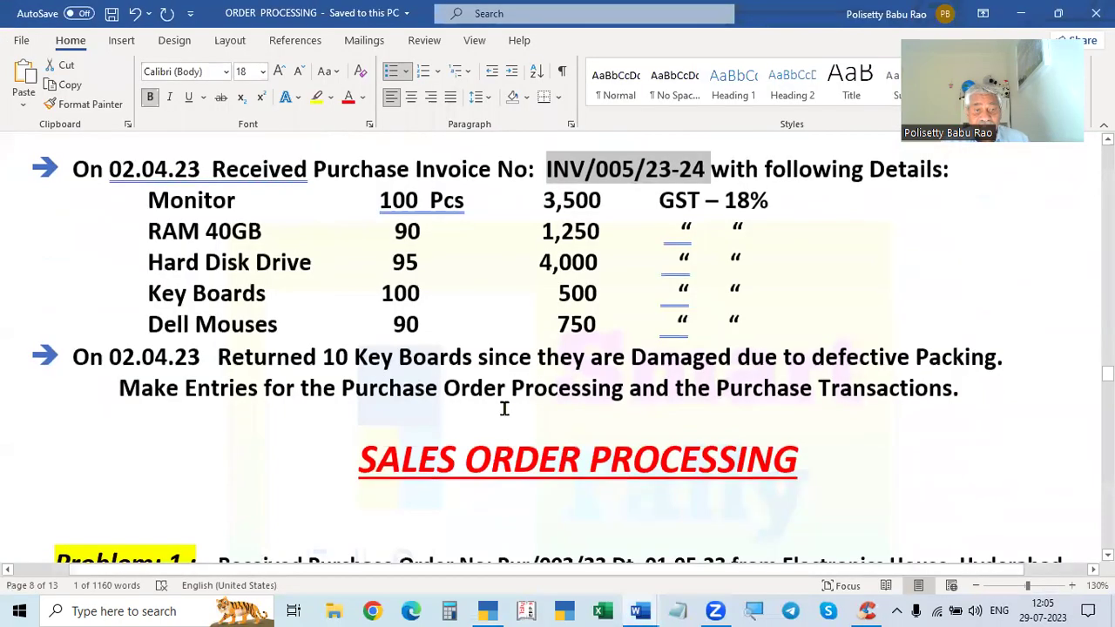
key(alt+Tab)
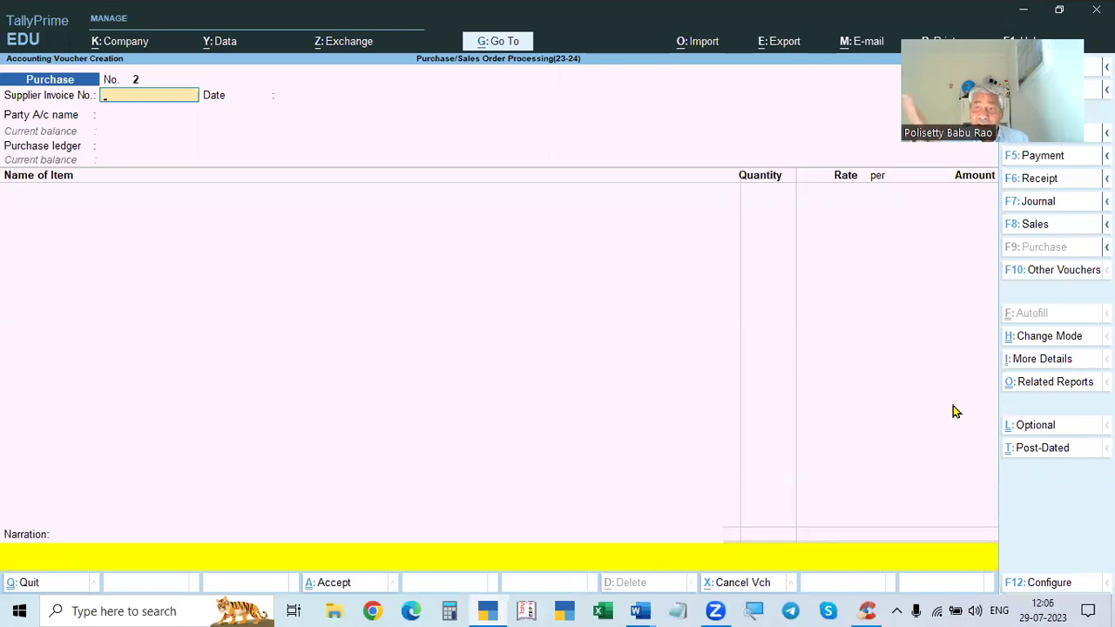
- Set the voucher date to the 2nd and start a debit note with Compaq Computer Technologies as the party
key(F2)
text(2)
key(Return)
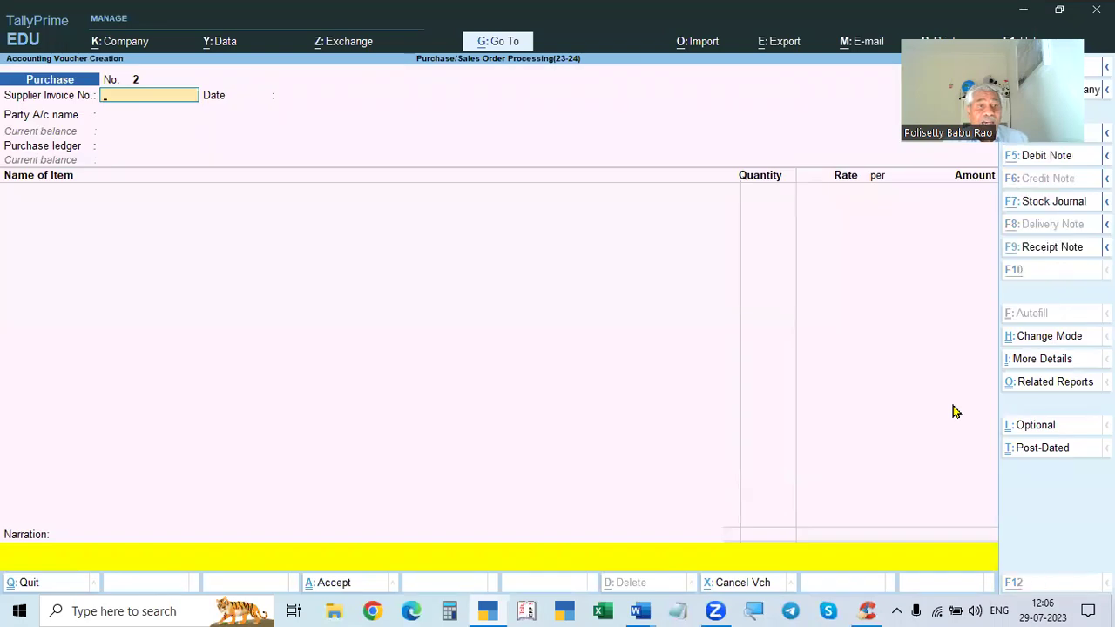
key(alt+Tab)
key(alt+Tab)
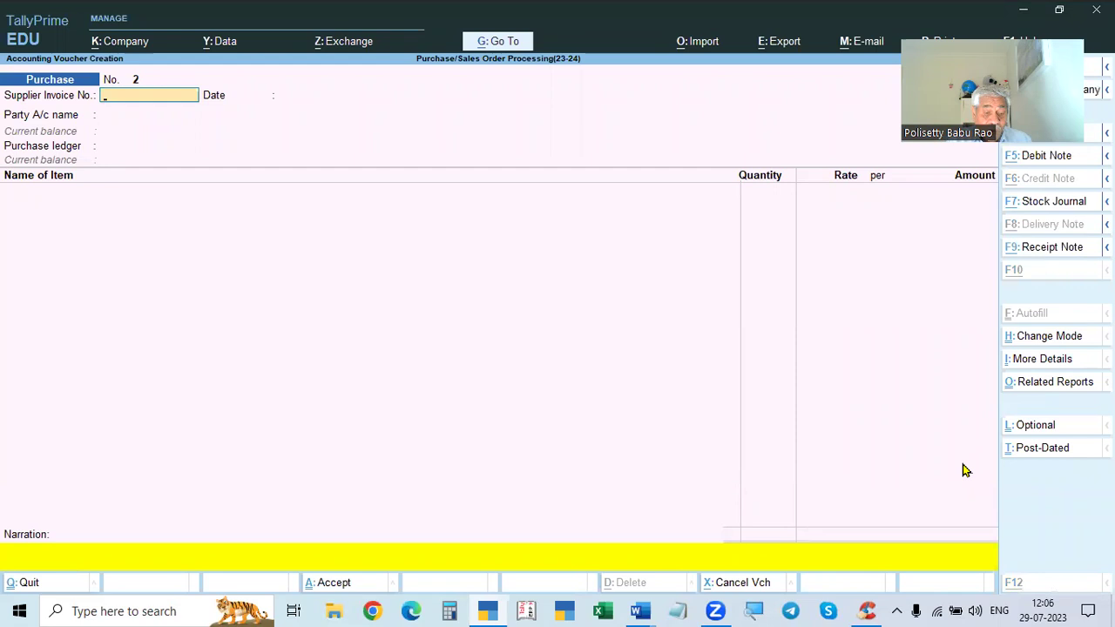
key(ctrl+F9)
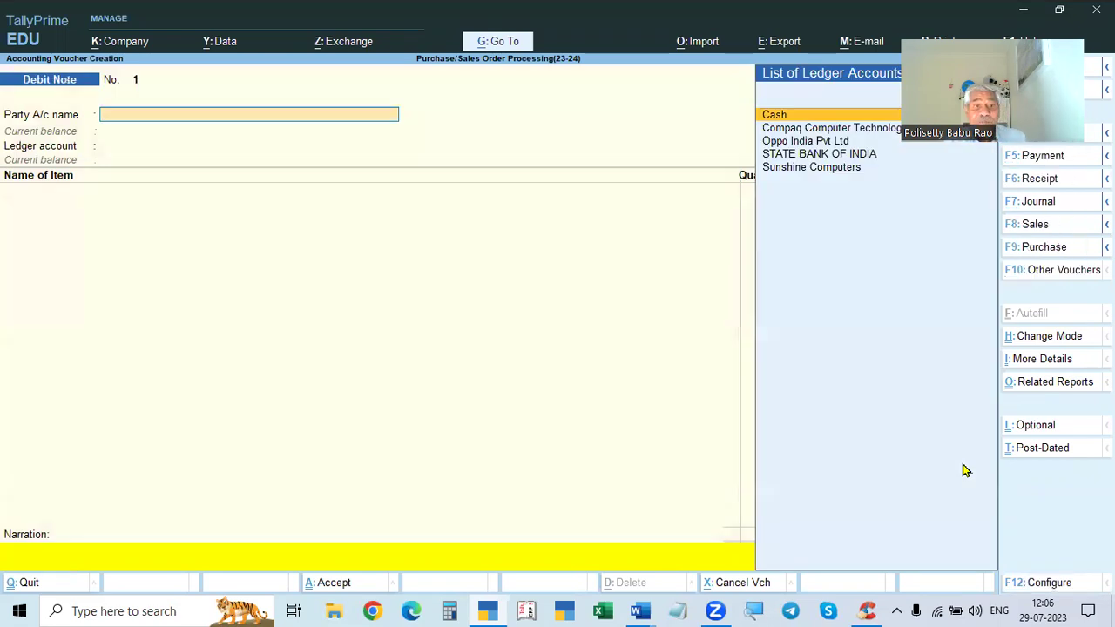
key(Down)
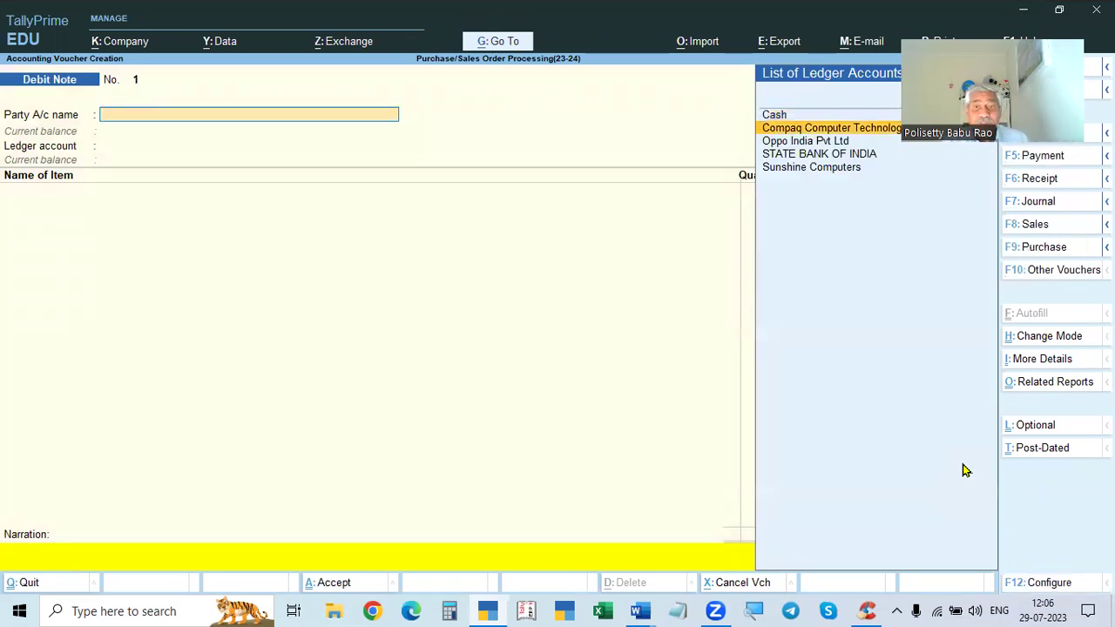
key(Return)
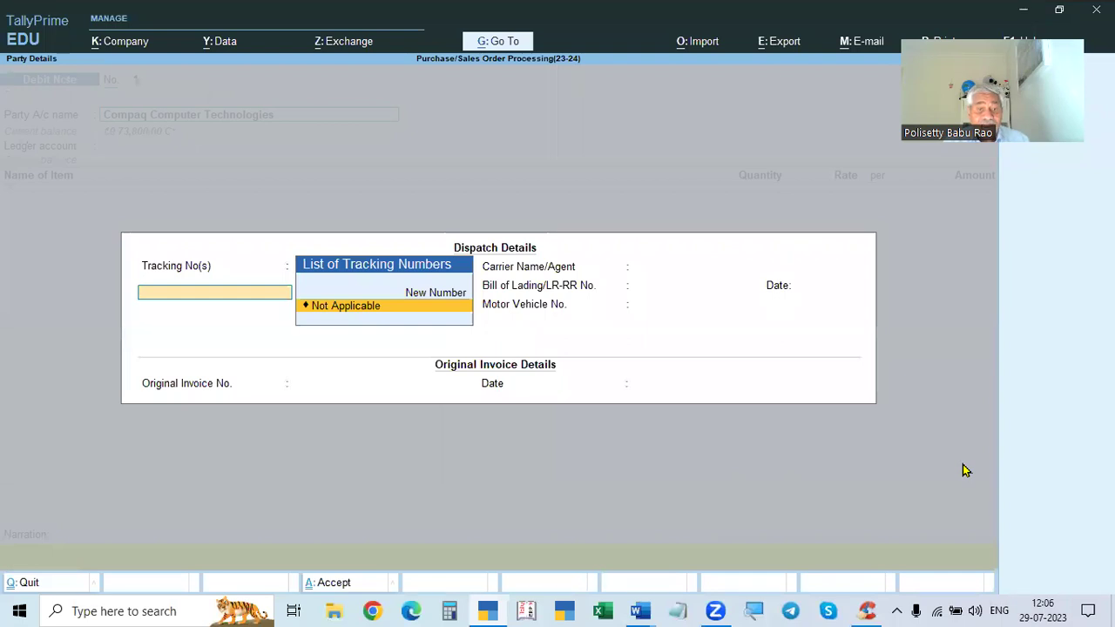
- Set the debit note's tracking number to Not Applicable and leave its carrier, lading and vehicle details blank
key(Return)
key(Return)
key(Return)
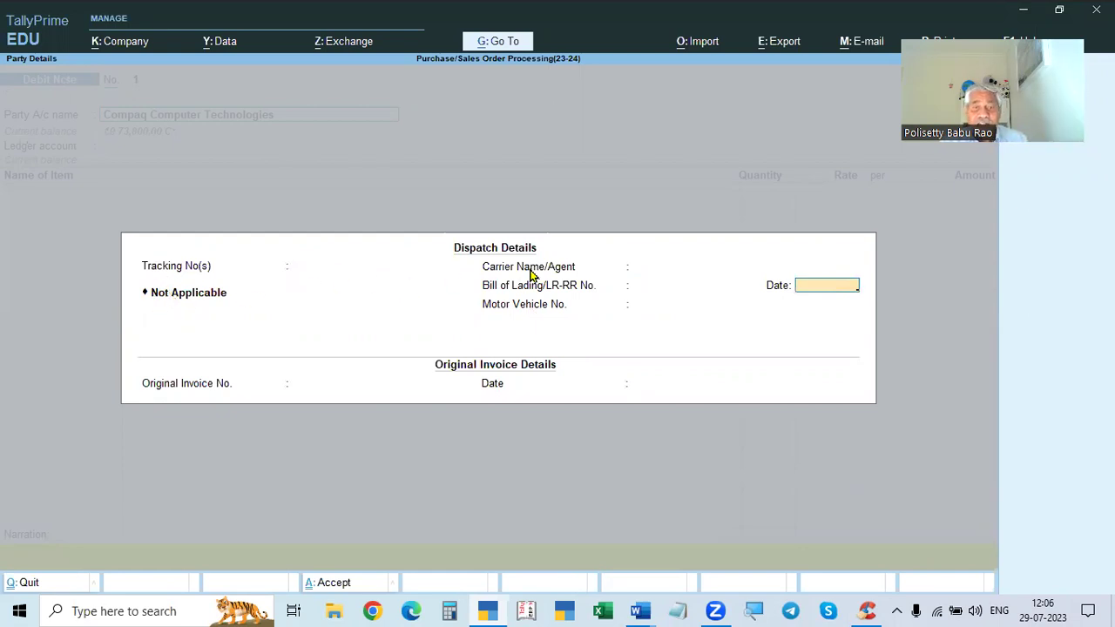
key(Return)
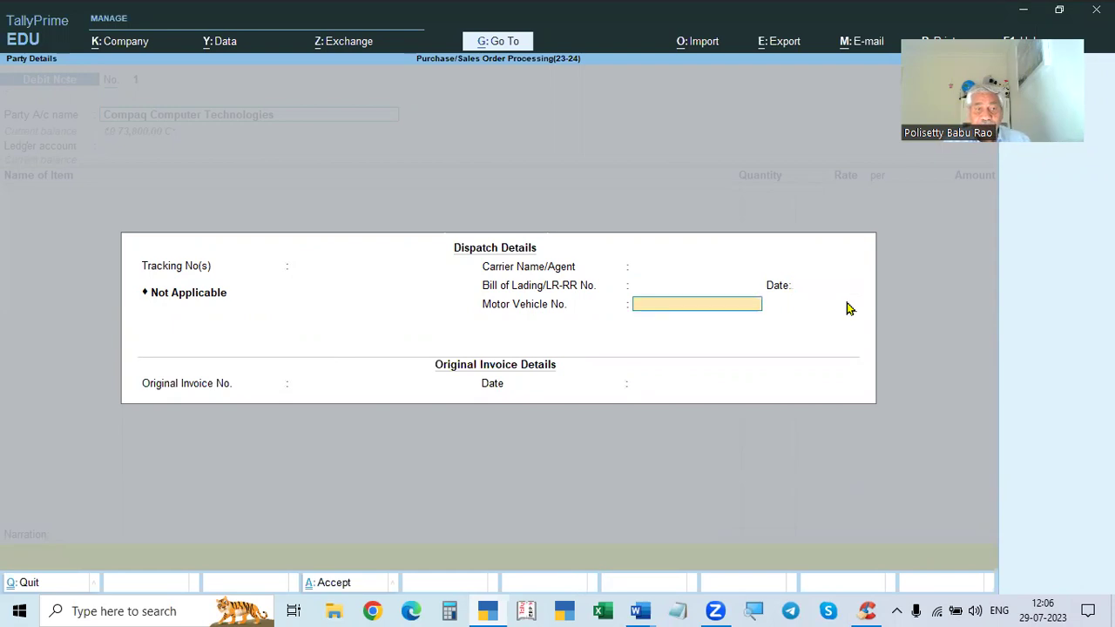
key(Return)
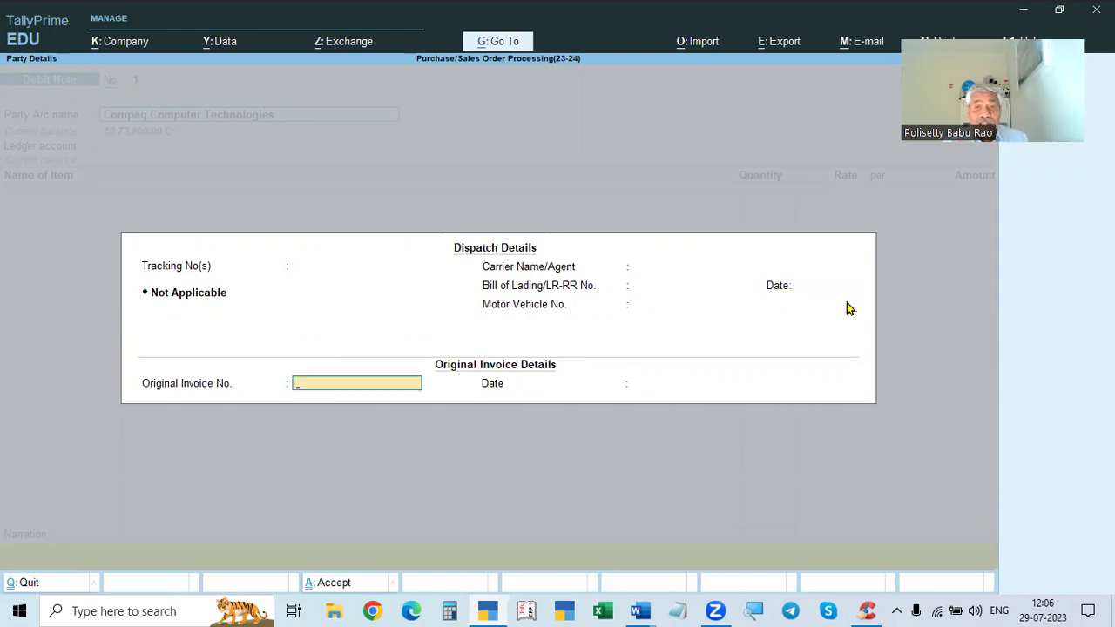
- Copy INV/005/23-24 from the Word document as the original invoice number, date it 2.4, and accept the party details
key(alt+Tab)
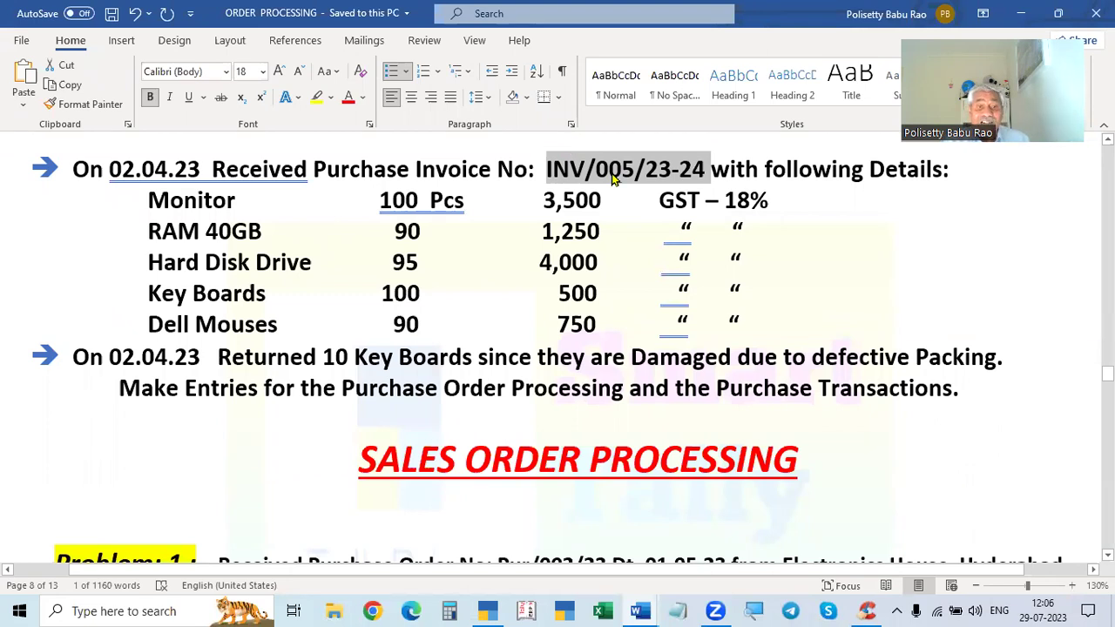
key(ctrl+c)
key(alt+Tab)
key(ctrl+alt+v)
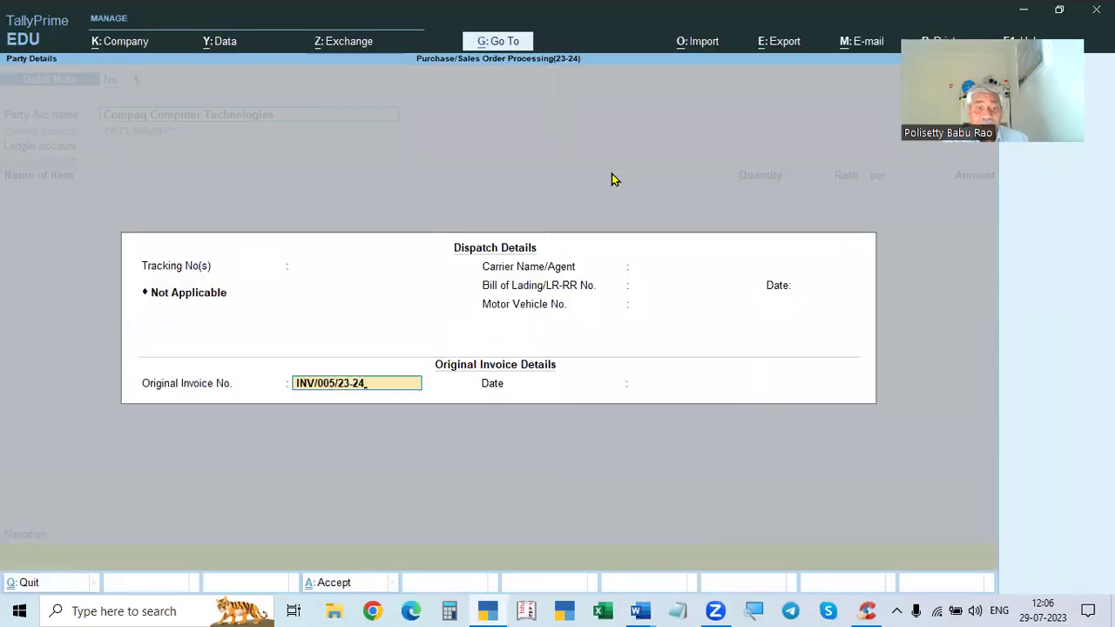
key(Return)
text(2.4)
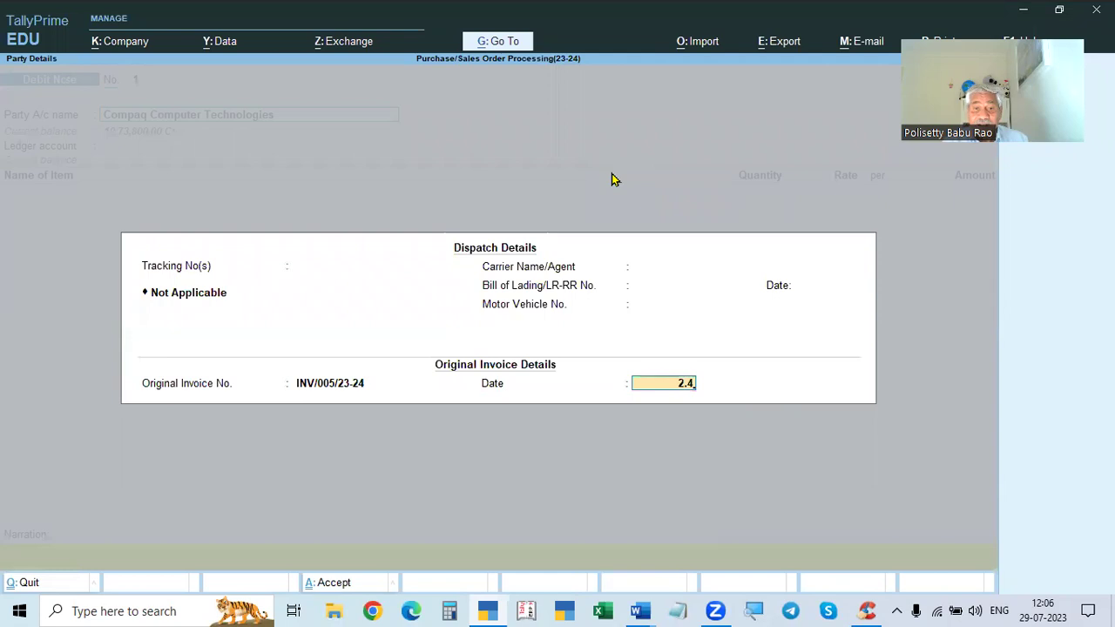
key(Return)
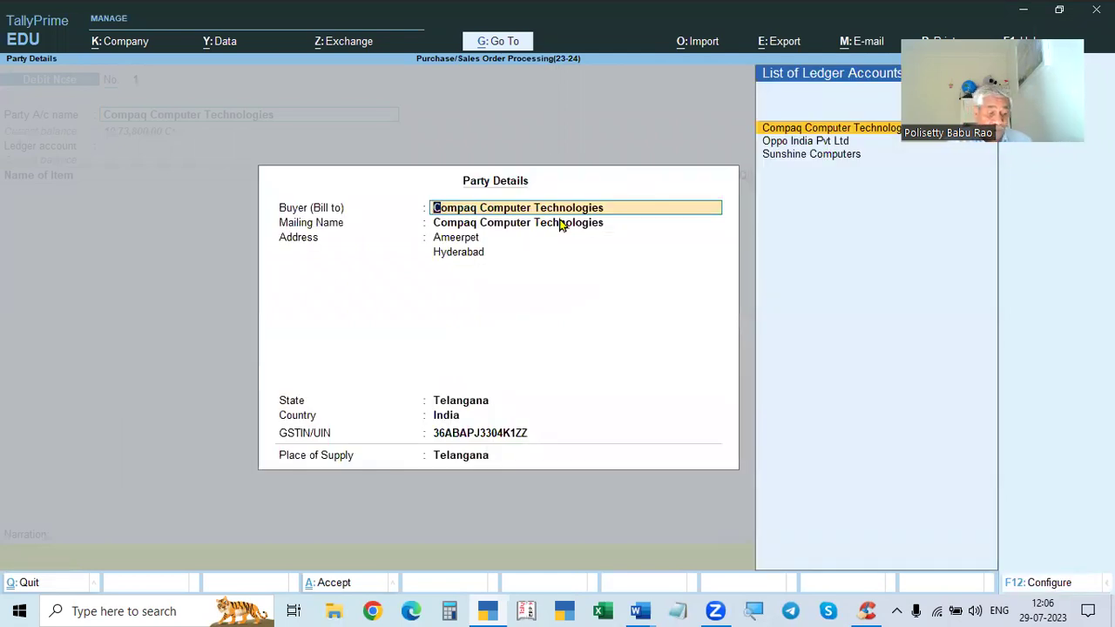
key(ctrl+a)
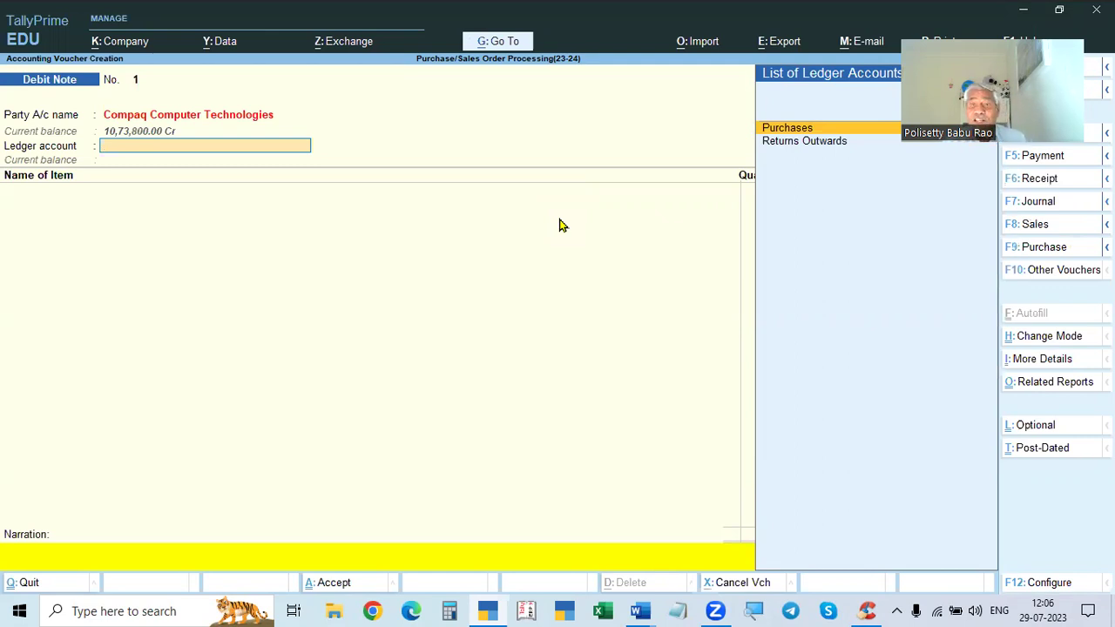
- Choose Returns Outwards as the debit note's ledger account and recheck the keyboard return details in the Word document
key(Down)
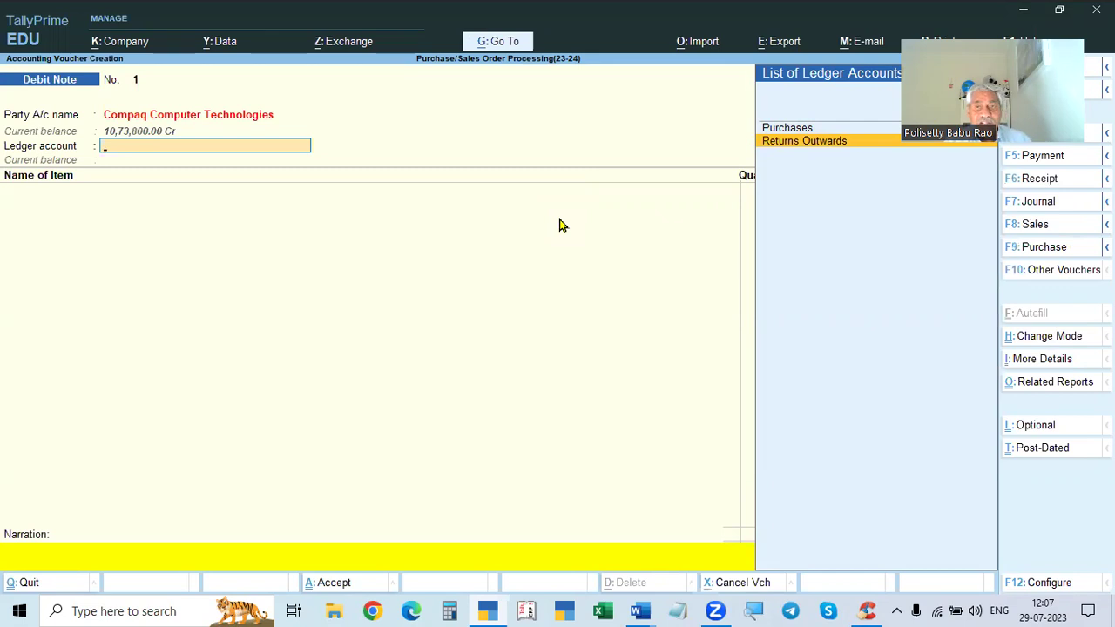
key(Return)
key(alt+Tab)
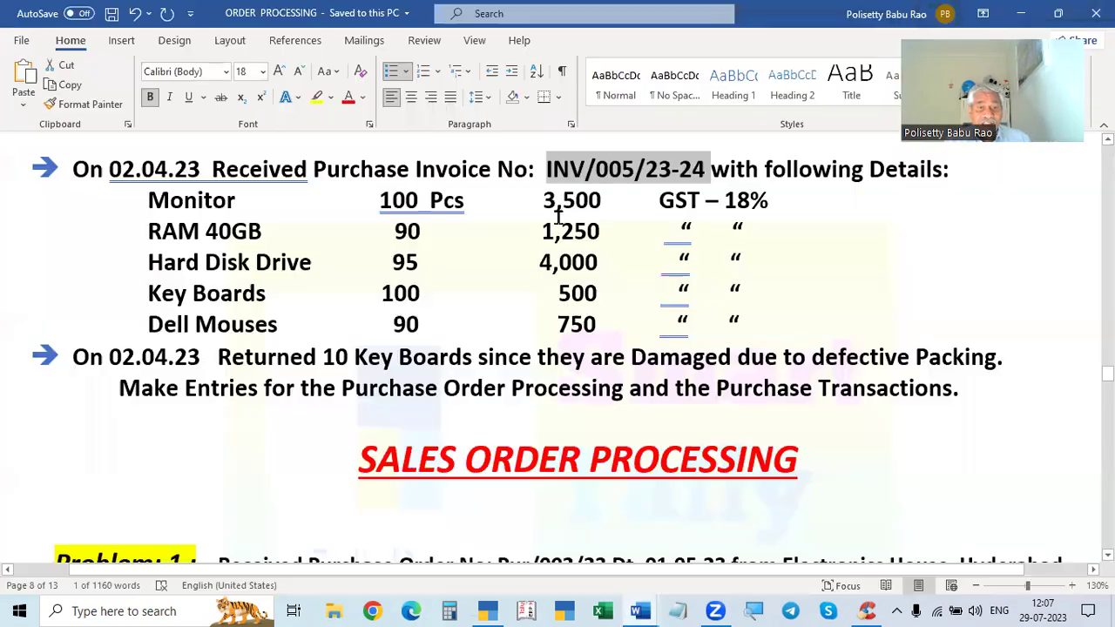
key(alt+Tab)
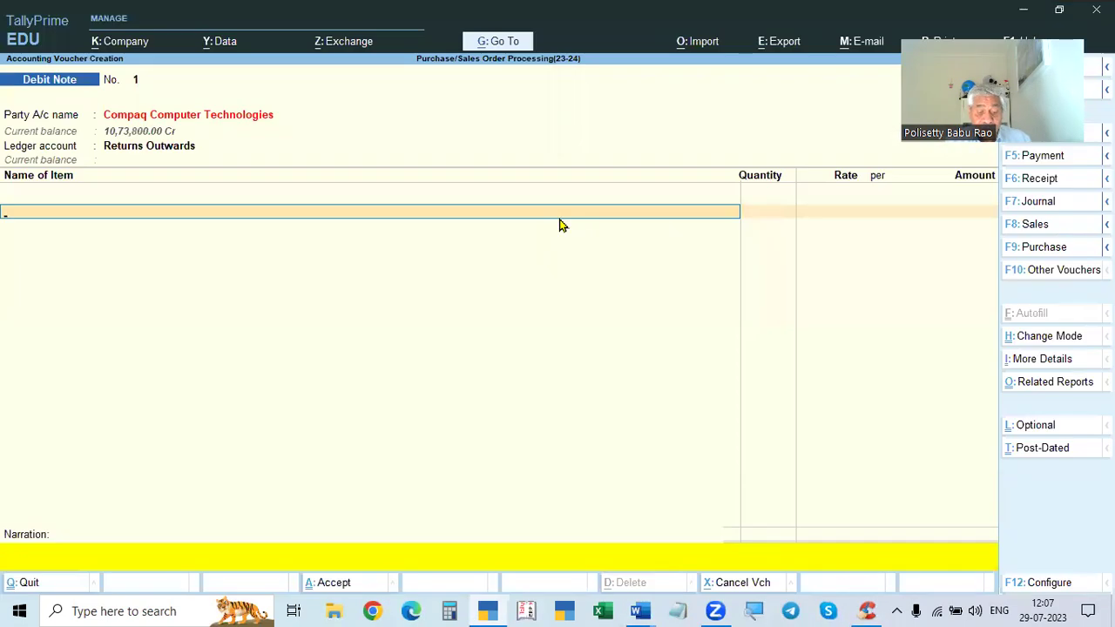
- Add Keyboards to the debit note with tracking and order numbers Not Applicable and a quantity of 10 Nos
text(k)
key(Return)
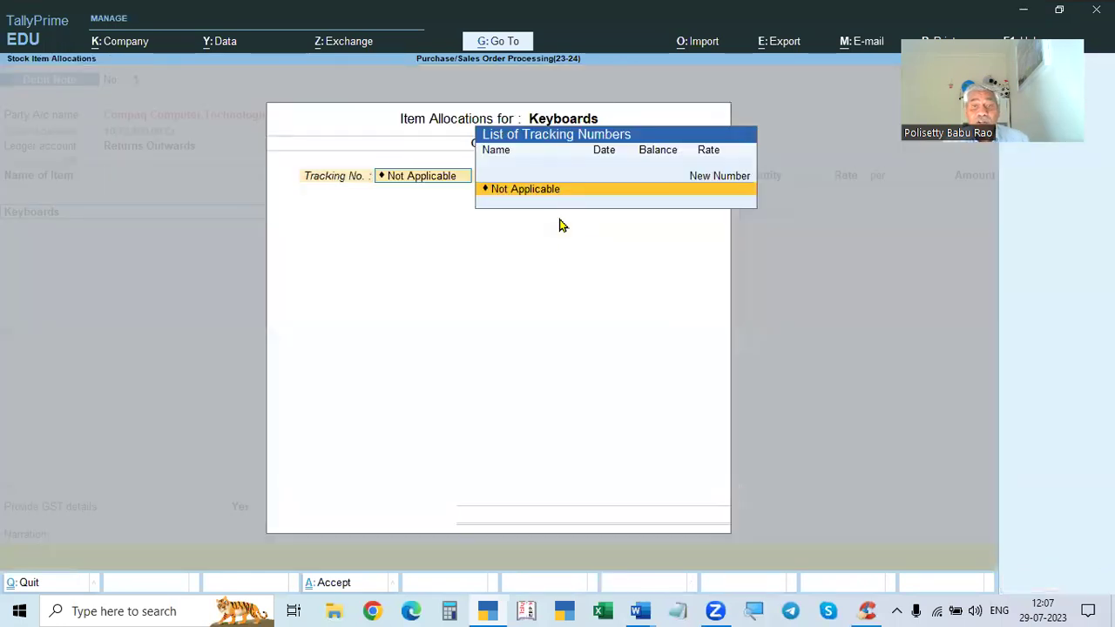
key(Return)
key(Return)
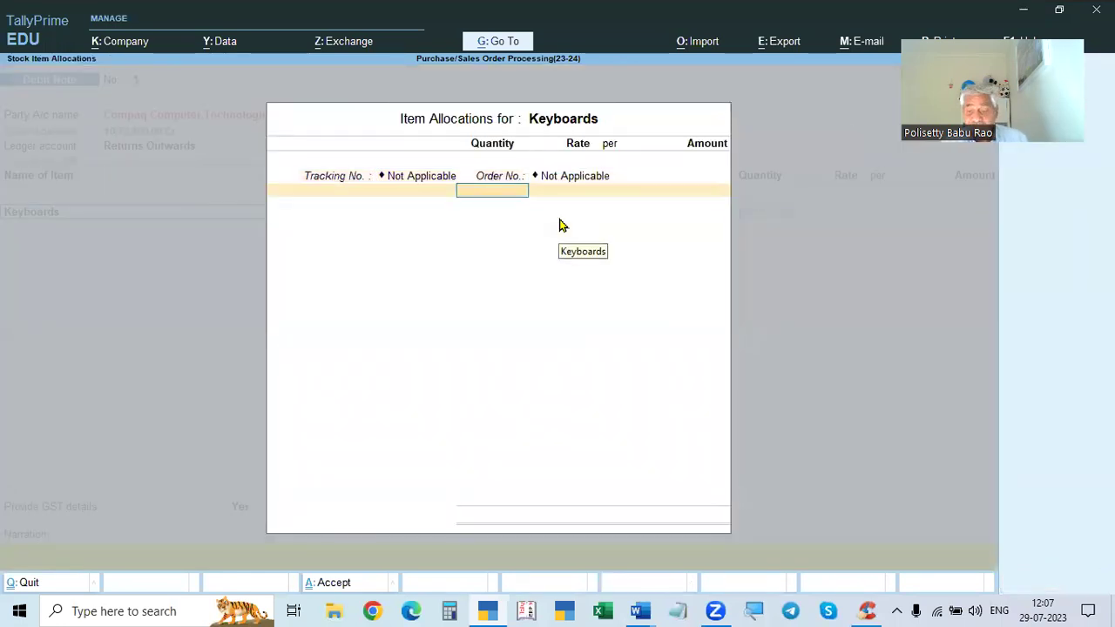
key(Return)
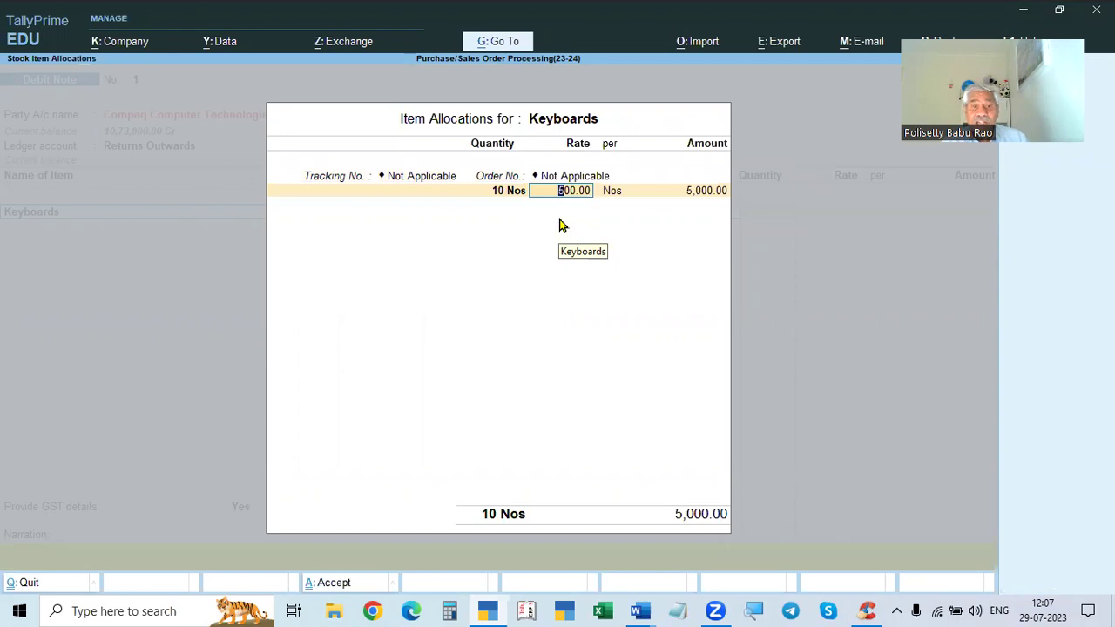
- Check the keyboard rate against the Word document, accept 500 per Nos, and end the item list
key(alt+Tab)
key(alt+Tab)
key(Return)
key(Return)
key(Return)
key(Return)
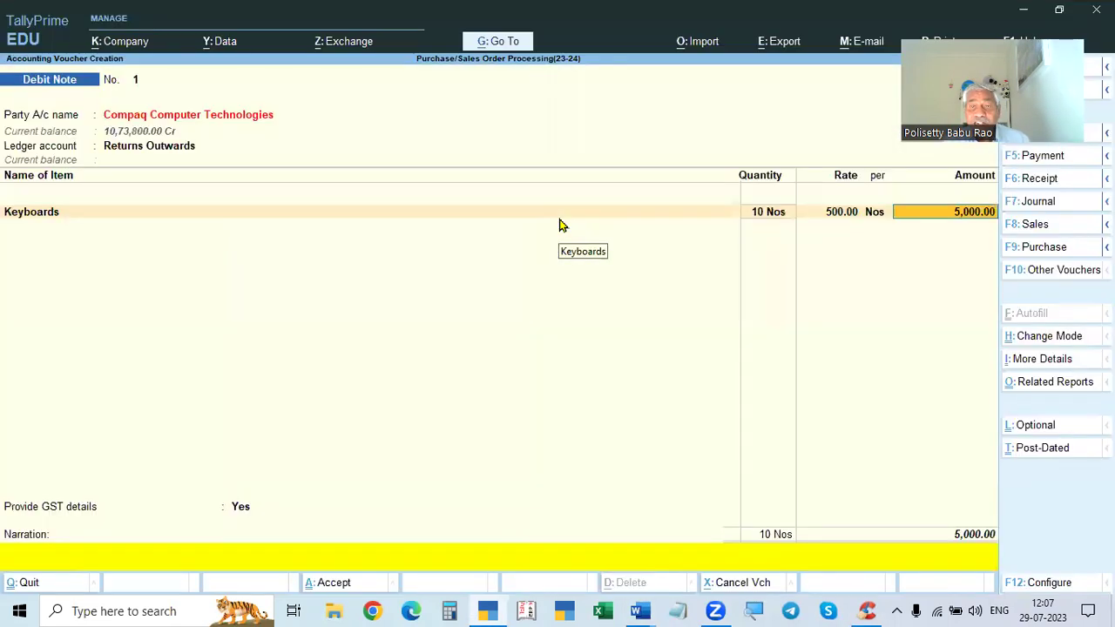
key(Return)
key(Return)
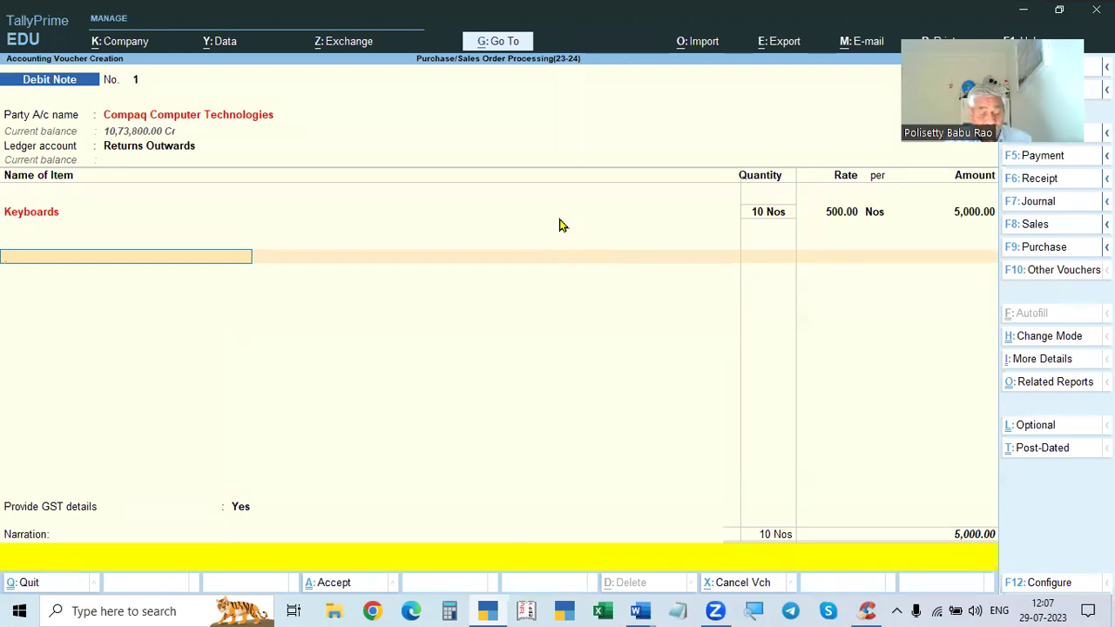
- Add the CGST and SGST tax ledgers below the Keyboards item and end the ledger list
text(cgst)
key(Return)
key(Return)
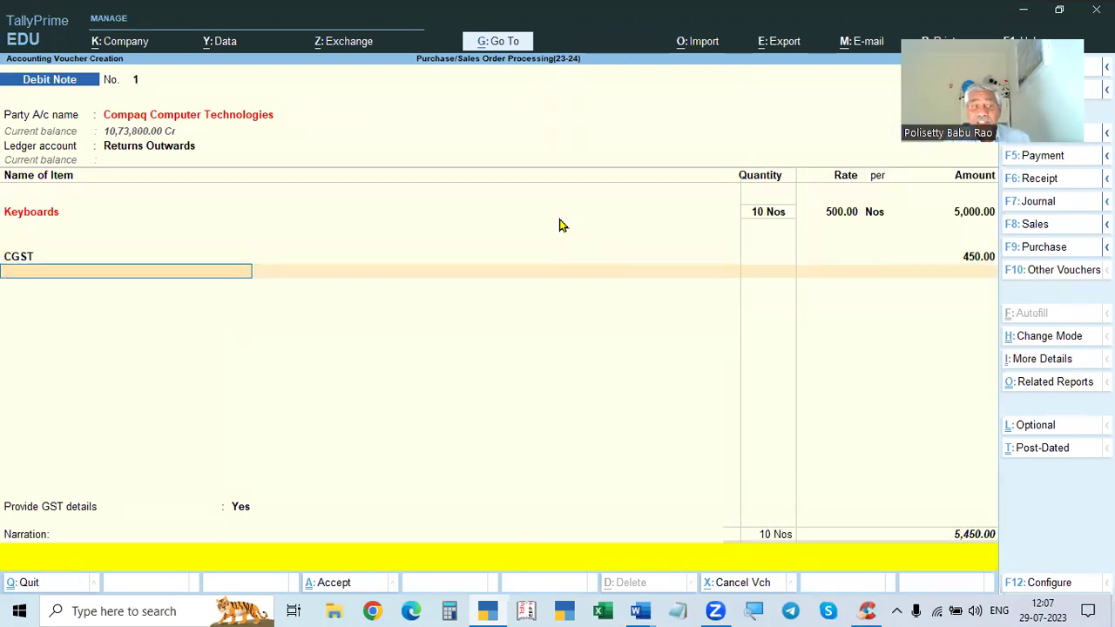
text(at)
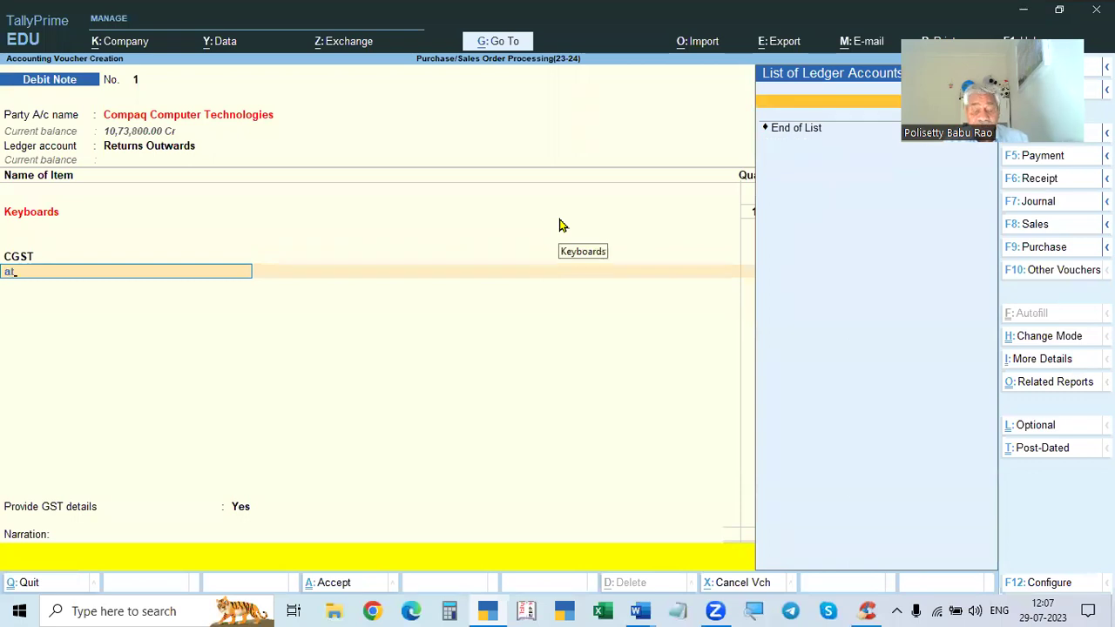
key(BackSpace)
key(BackSpace)
text(ds)
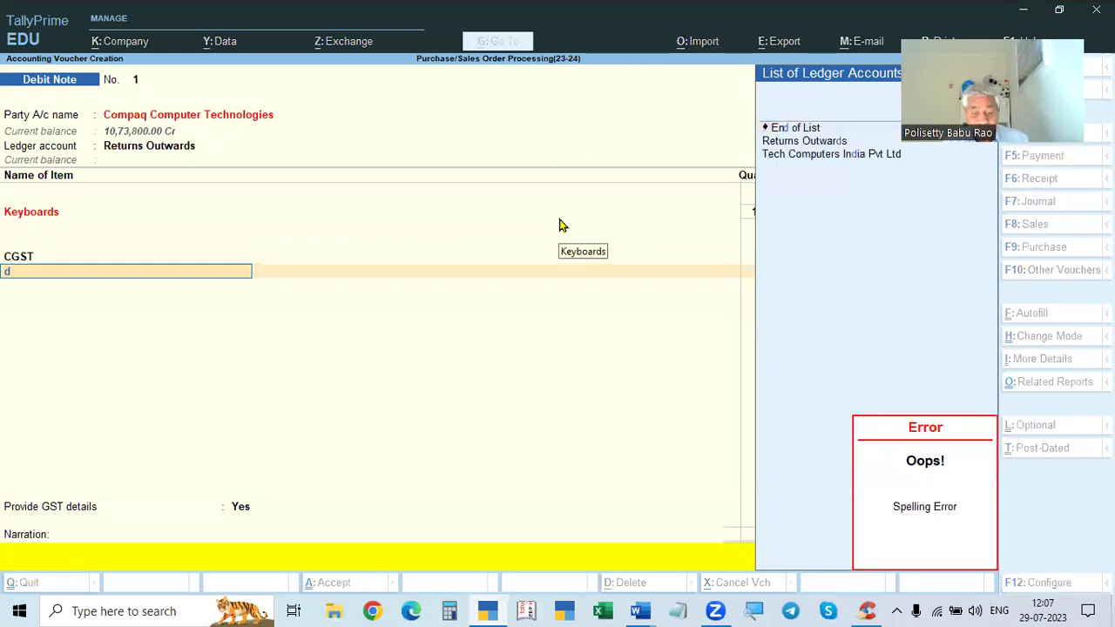
key(BackSpace)
key(BackSpace)
text(sg)
key(Return)
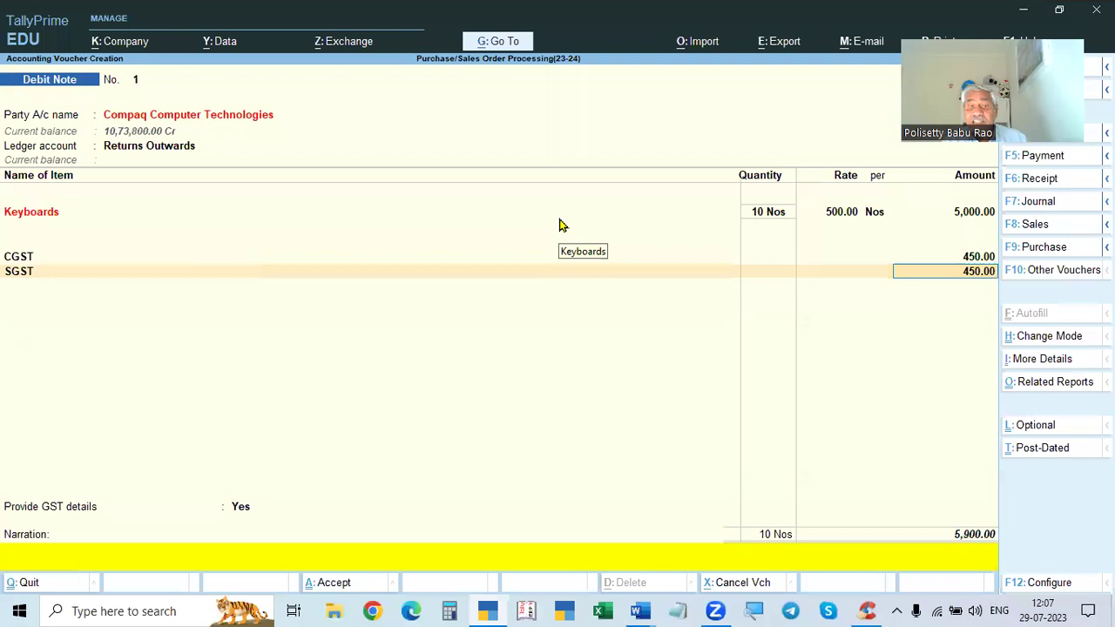
key(Return)
key(Return)
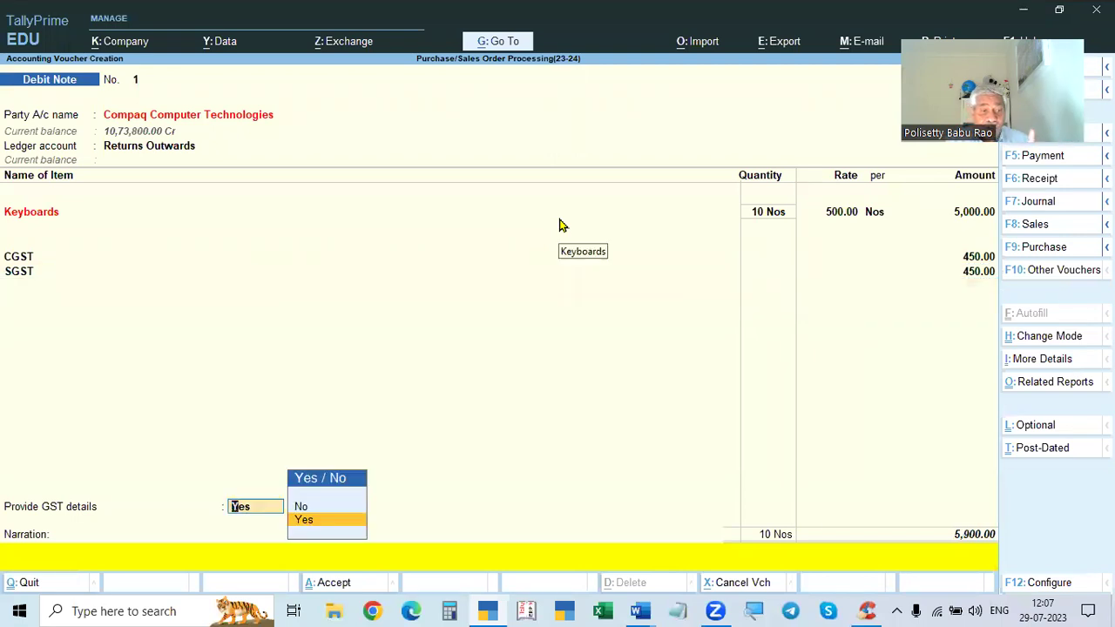
- Provide GST details with 07-Others as the reason for issuing the note, leaving the supplier's note number and date blank
key(Return)
key(Down)
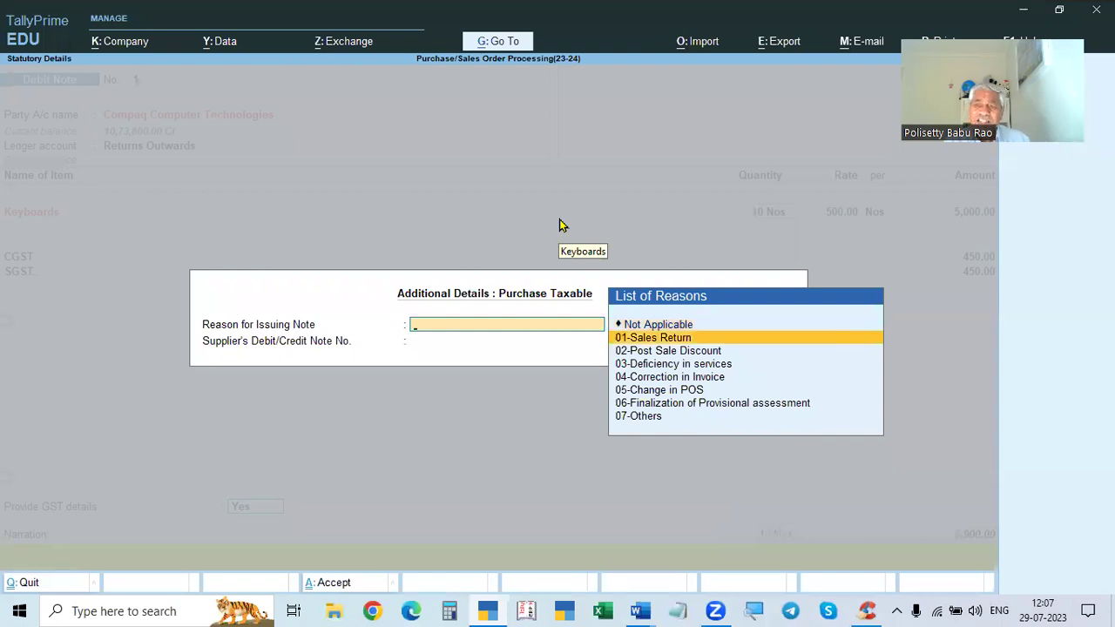
key(Down)
key(Down)
key(Down)
key(Down)
key(Down)
key(Down)
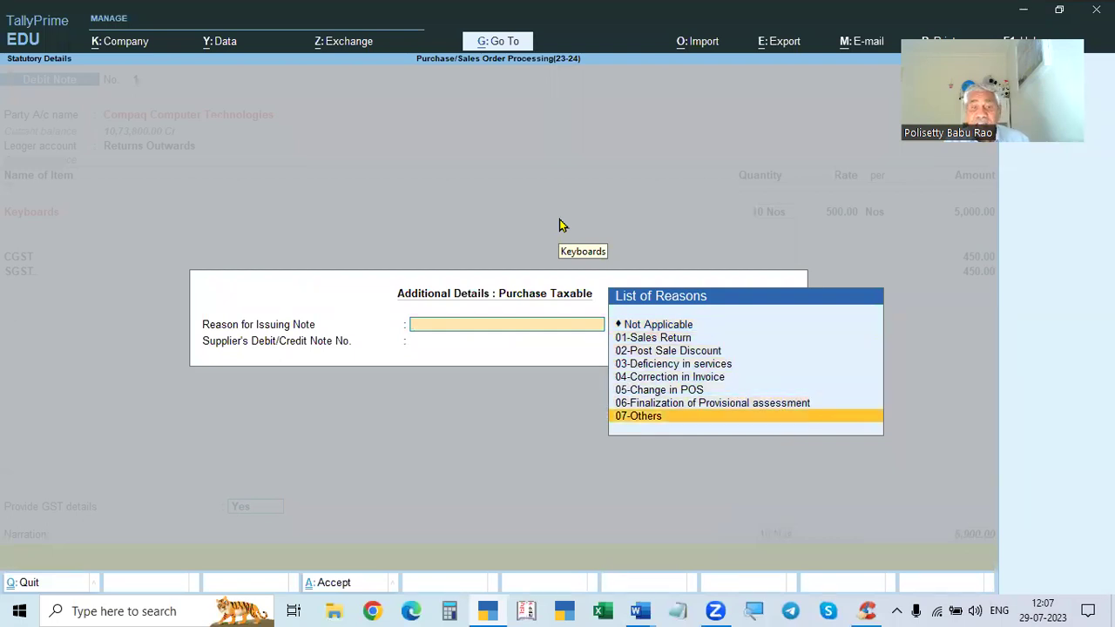
key(Return)
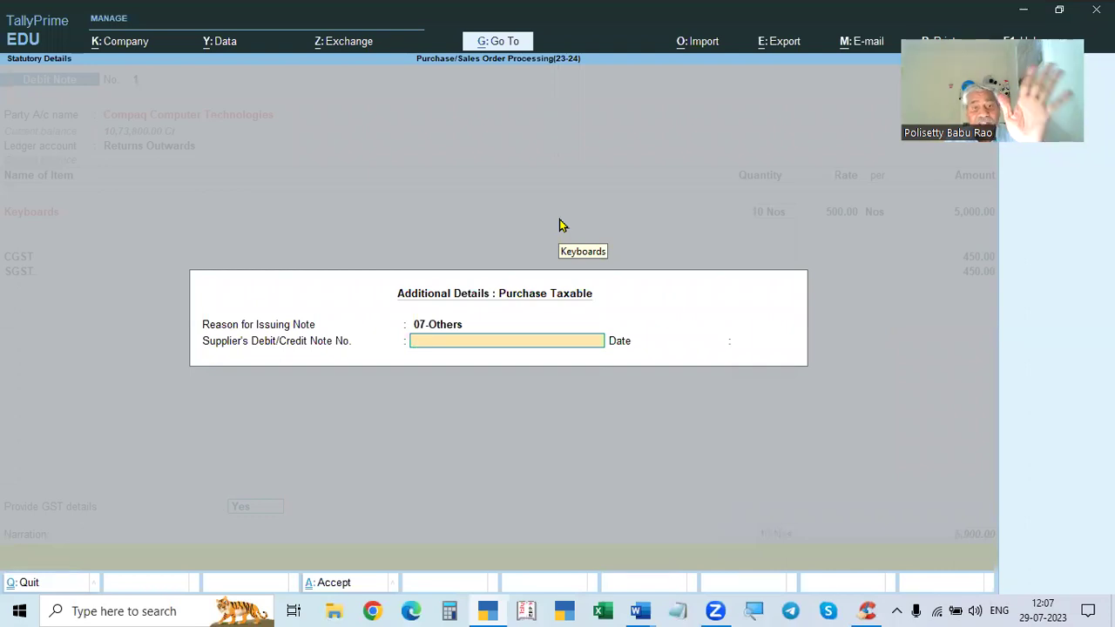
key(Return)
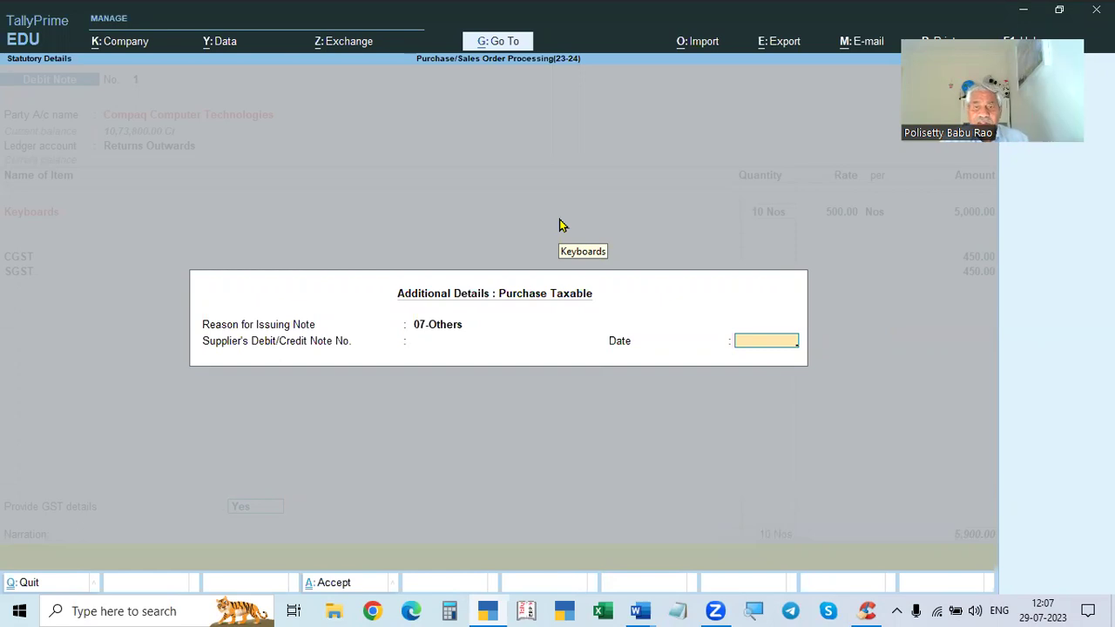
key(Return)
key(Return)
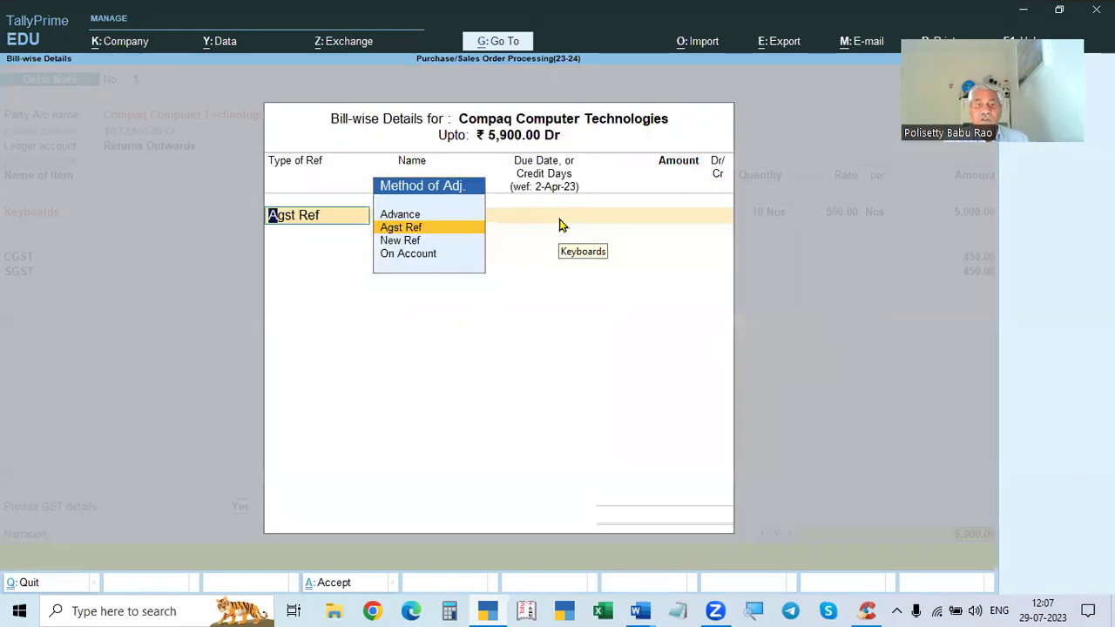
- Adjust the 5,900 Dr bill amount as Agst Ref against pending bill INV/005/23-24 and save the debit note
key(Return)
key(Return)
key(BackSpace)
key(BackSpace)
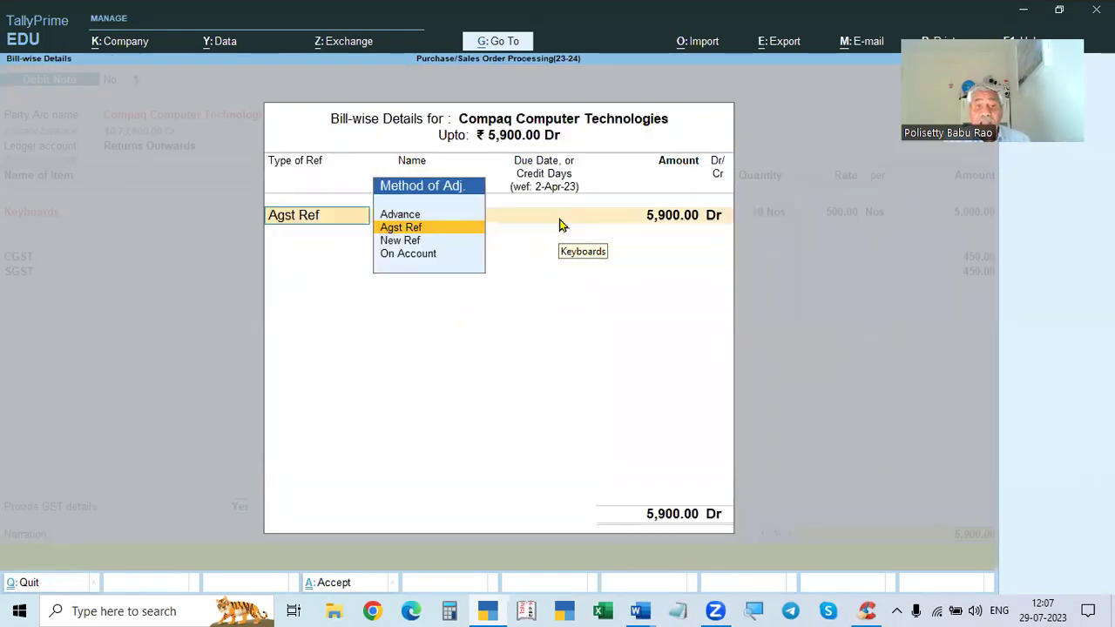
key(Return)
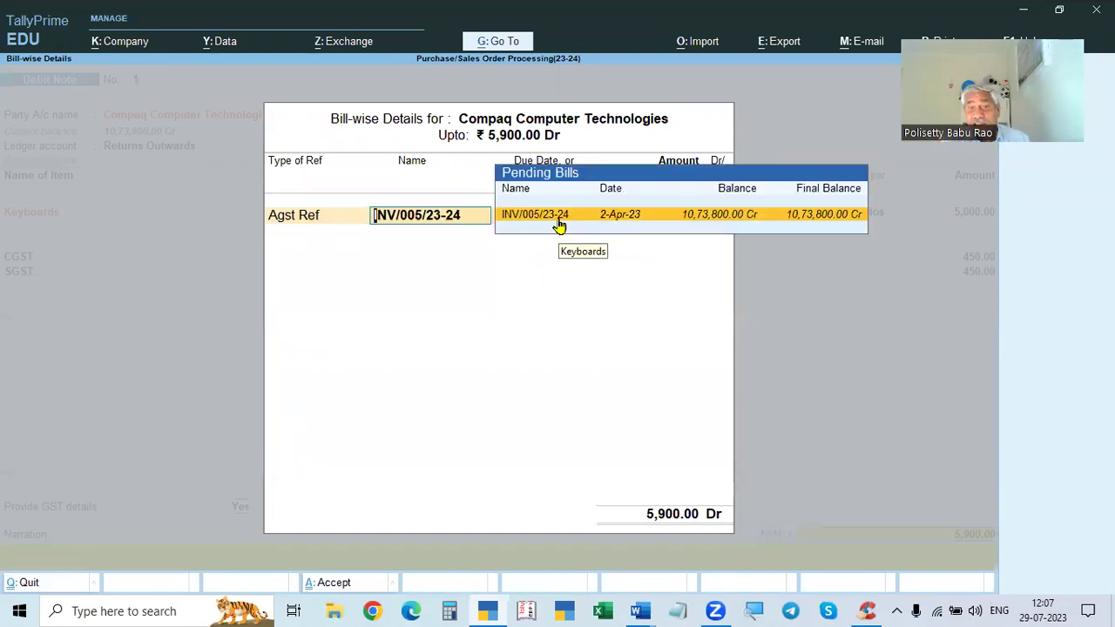
key(Return)
key(Return)
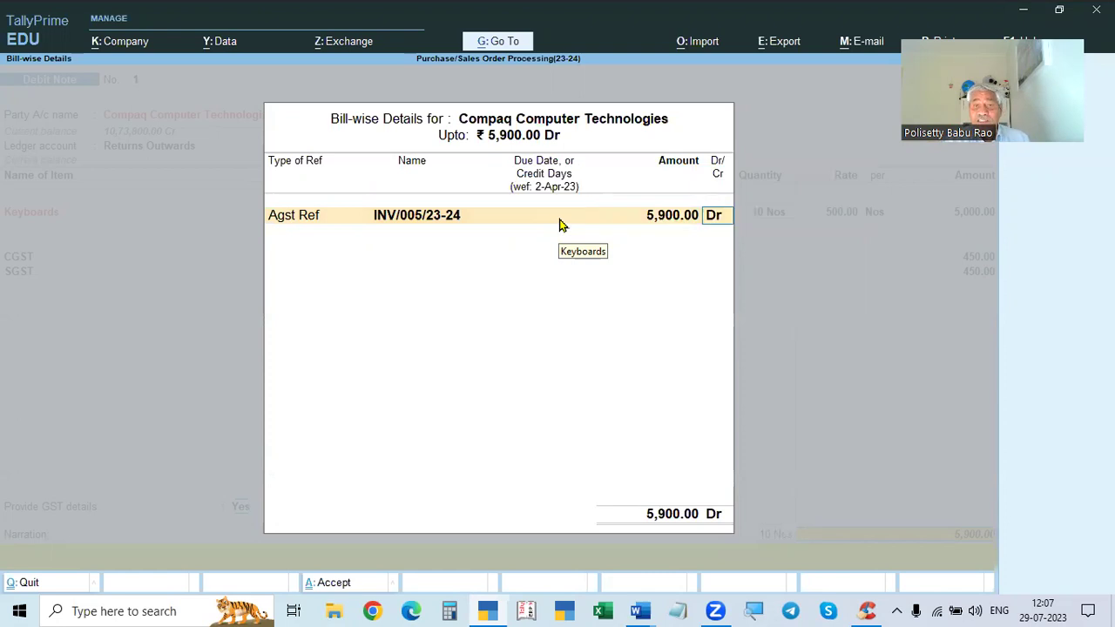
key(Return)
key(Return)
key(Return)
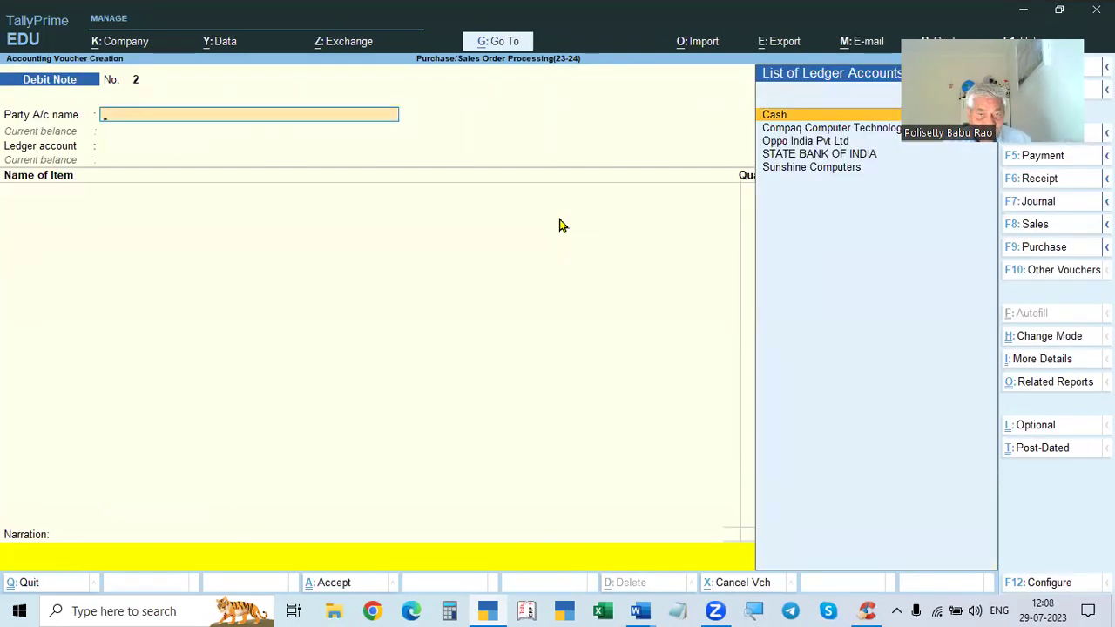
- Leave voucher entry and open the Stock Summary to check the closing quantities of Keyboards and Monitors
key(Escape)
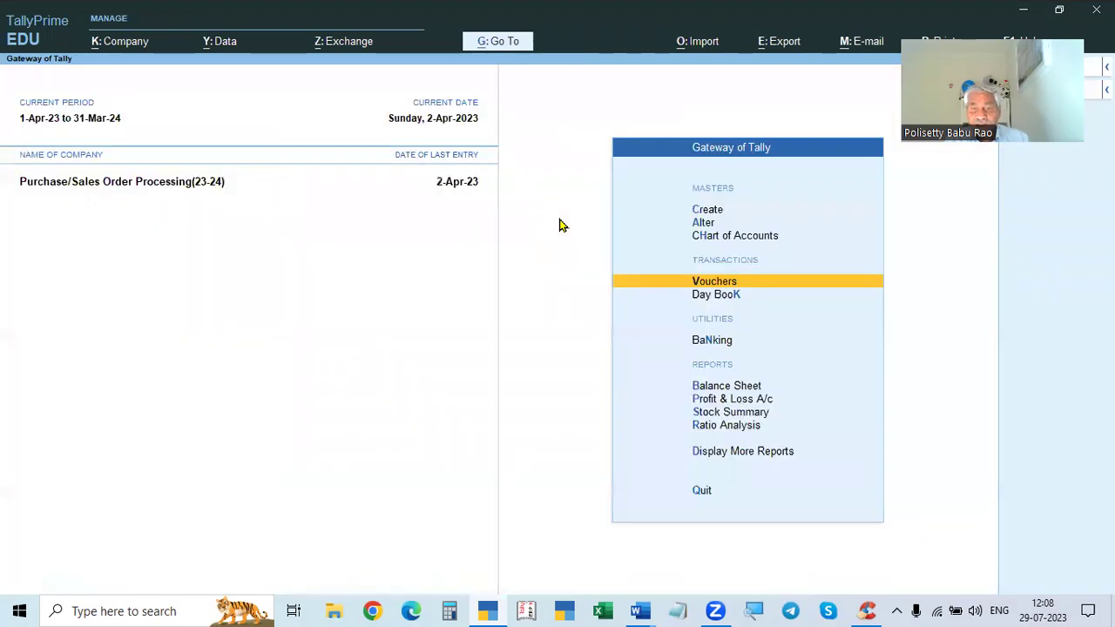
key(Down)
key(Down)
key(Down)
key(Down)
key(Down)
key(Return)
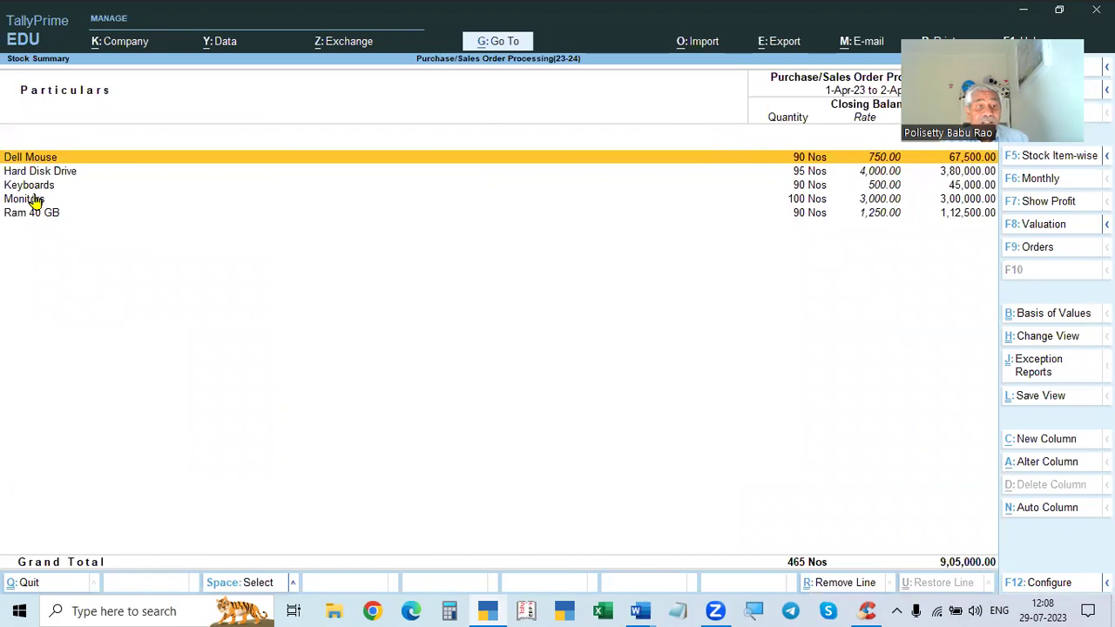
click(807, 186)
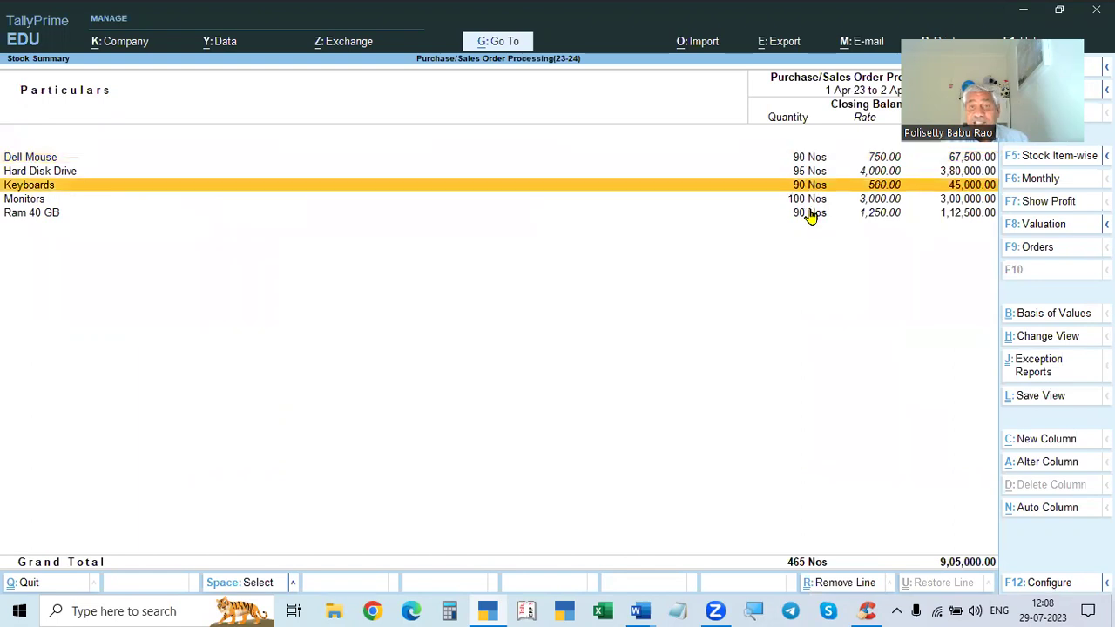
click(808, 200)
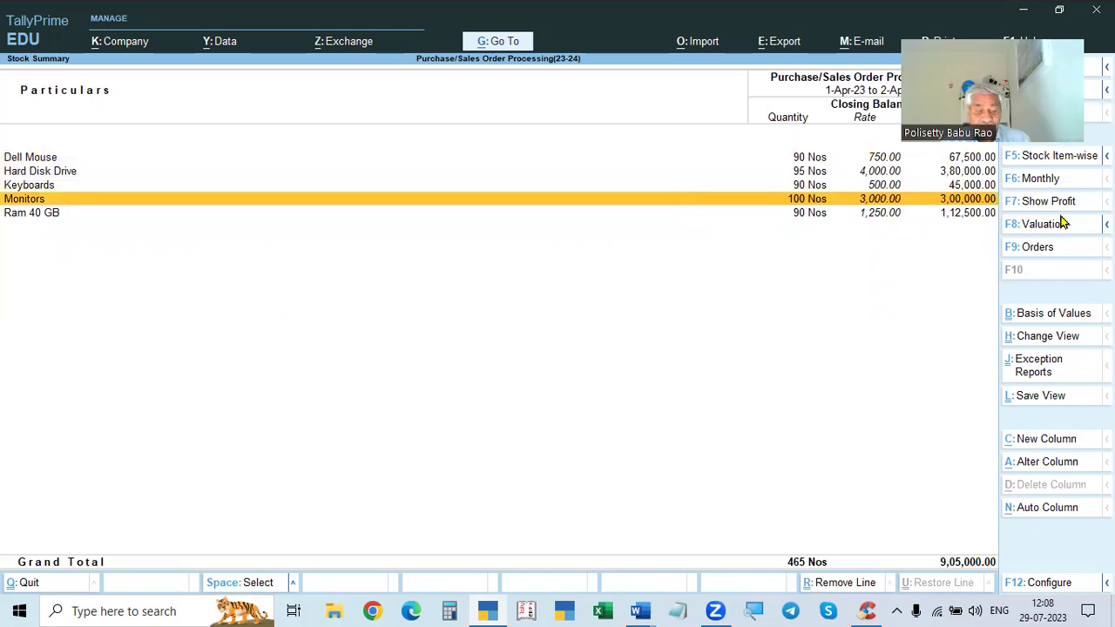
- Close the Stock Summary and go to the Statements of Inventory among the additional reports
key(Escape)
key(Down)
key(Down)
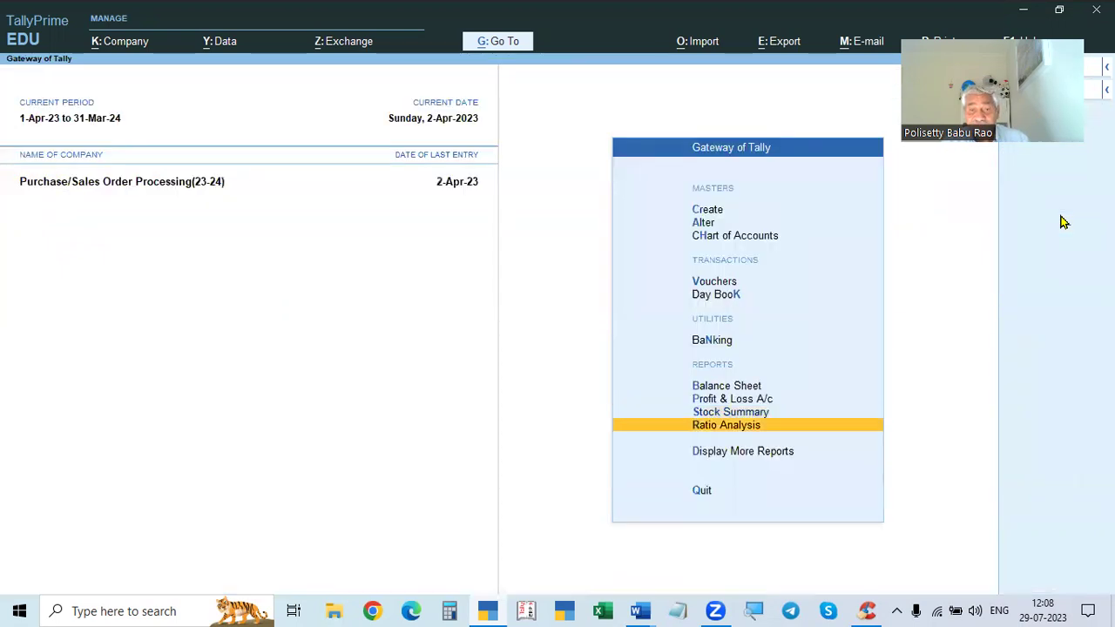
key(Return)
key(Down)
key(Down)
key(Down)
key(Down)
key(Down)
key(Return)
key(Down)
key(Up)
key(Escape)
key(Down)
key(Down)
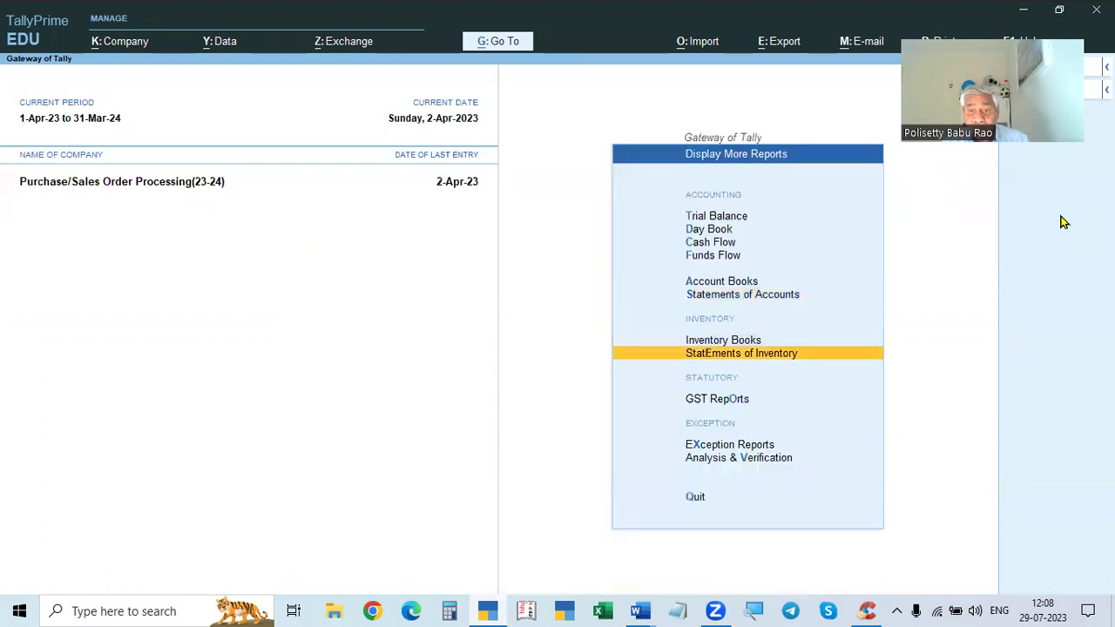
key(Return)
- View the Purchase Order Outstandings report for all orders and examine the balance quantities
key(Down)
key(Down)
key(Down)
key(Down)
key(Down)
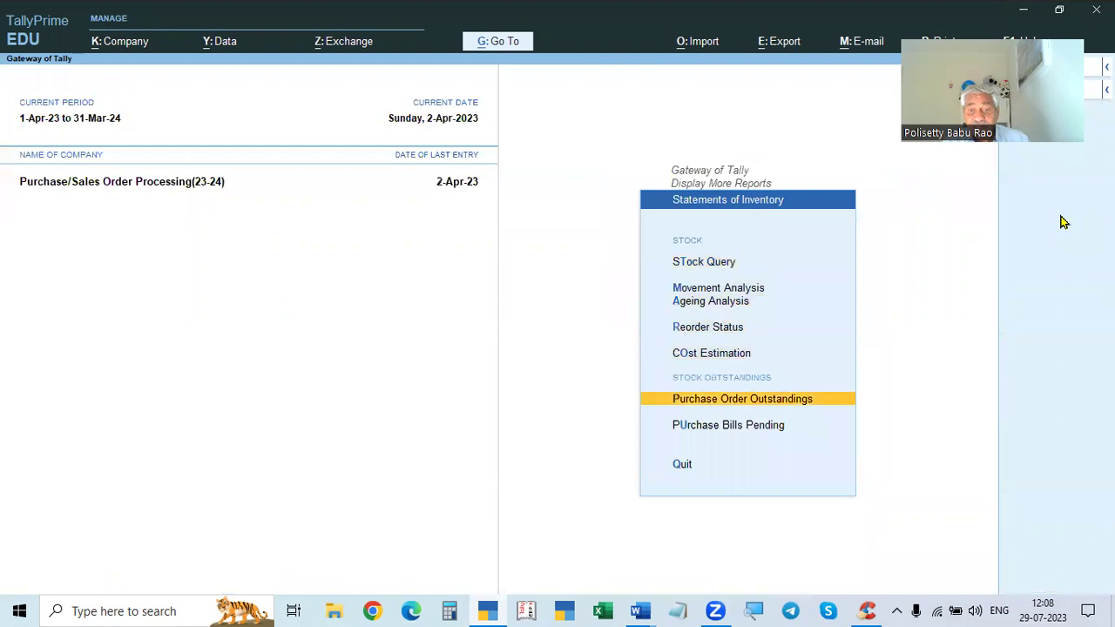
key(Return)
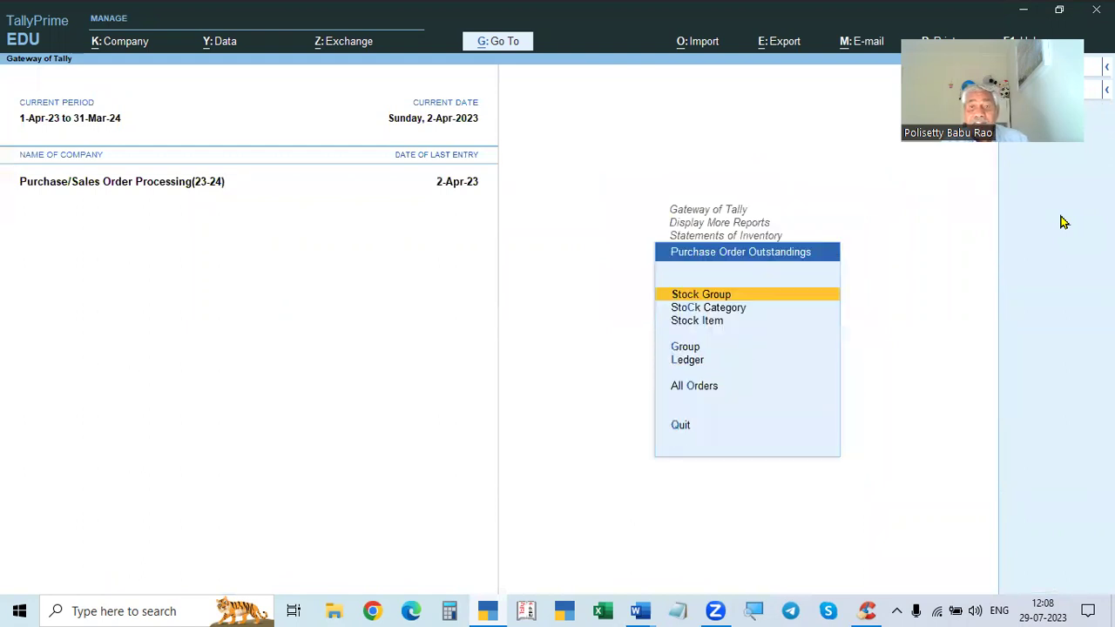
key(Down)
key(Down)
key(Down)
key(Down)
key(Down)
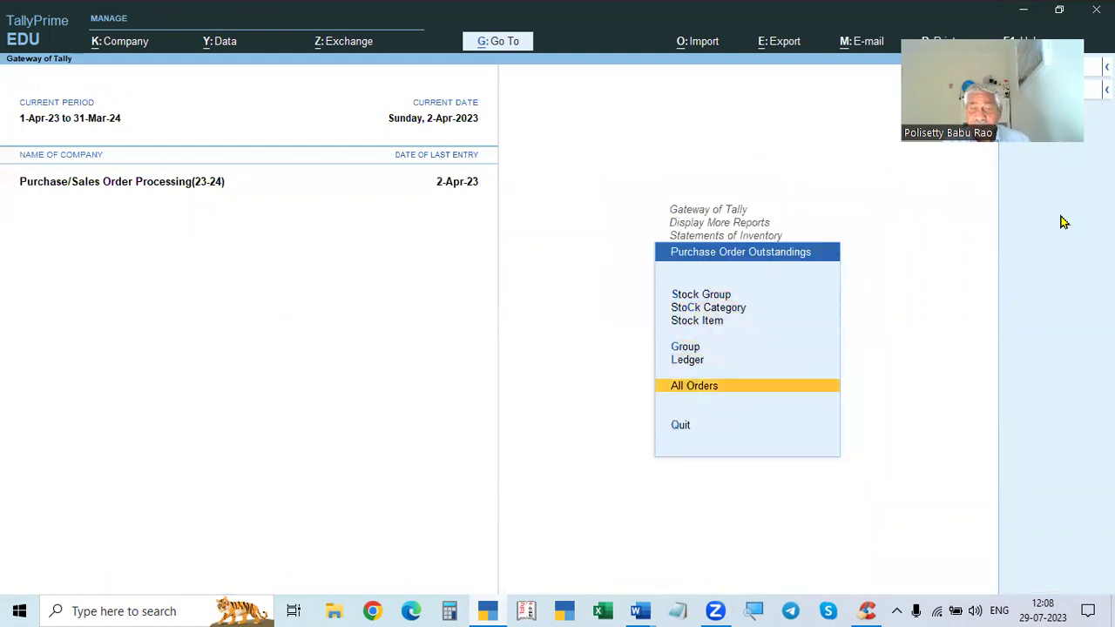
key(Return)
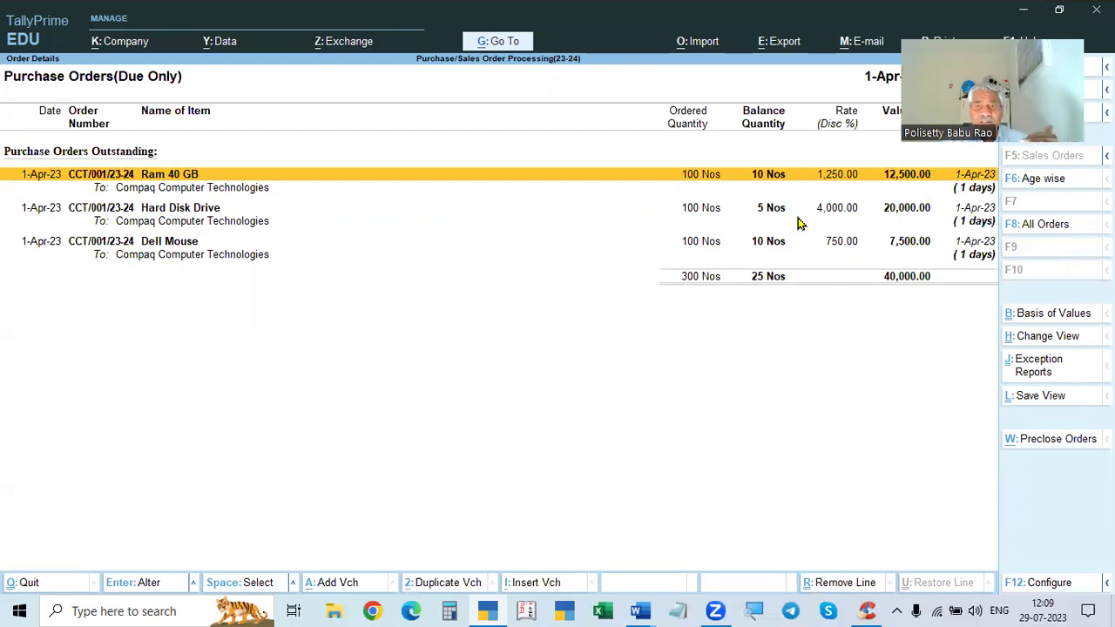
click(1013, 447)
click(1013, 446)
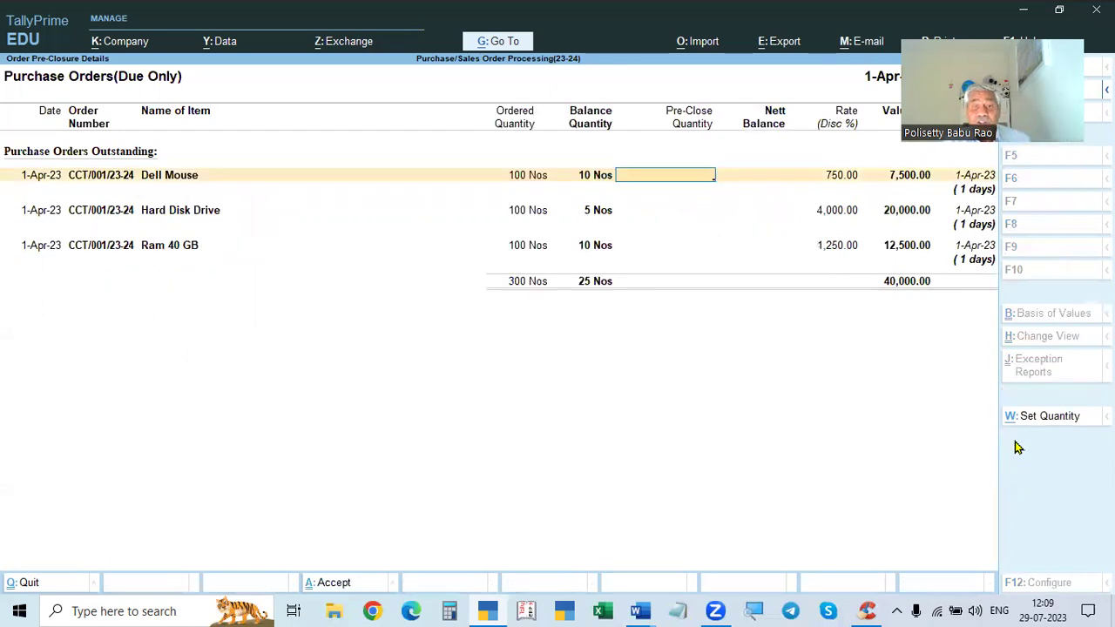
key(Escape)
key(y)
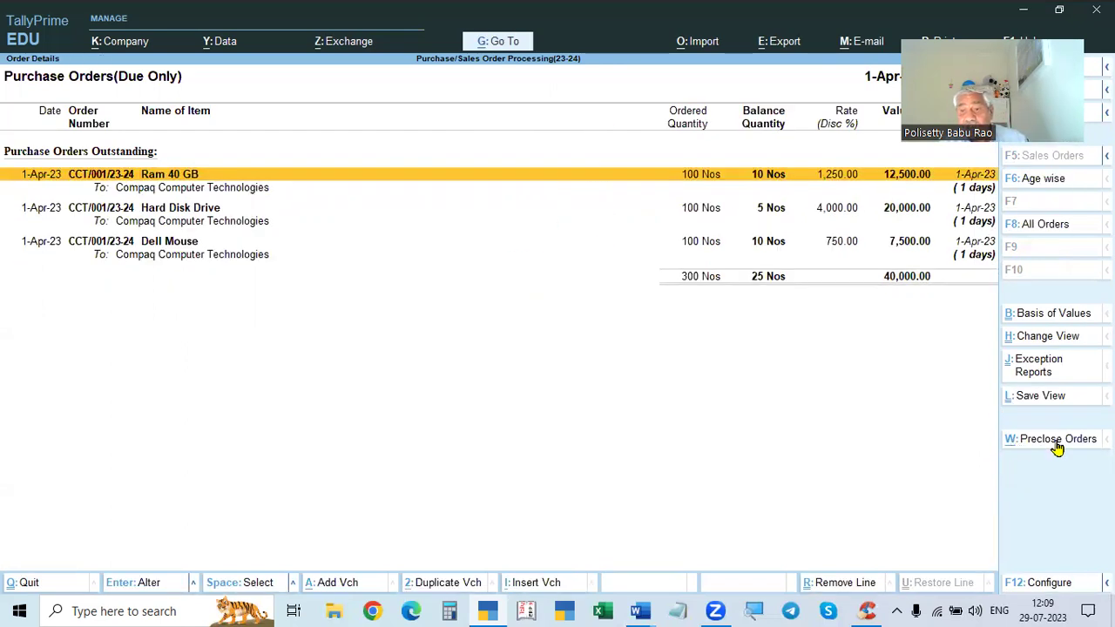
- Start preclosing the due purchase orders and preclose 10 Nos of Dell Mouse, closed on 2-Apr-23, without a reason
click(1057, 446)
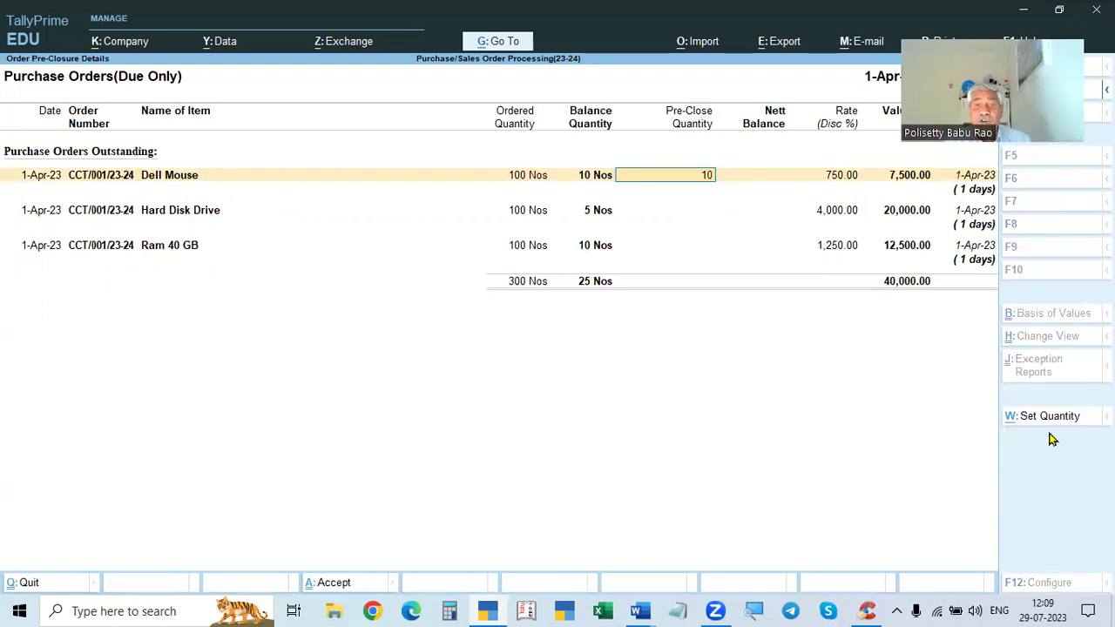
key(Return)
key(Return)
key(Return)
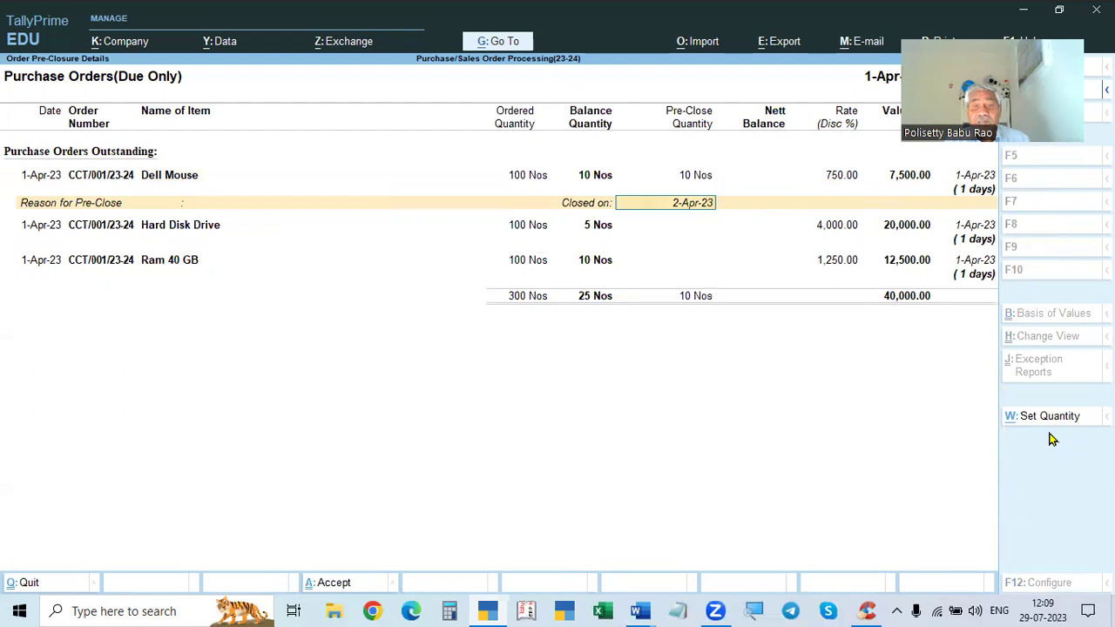
key(Return)
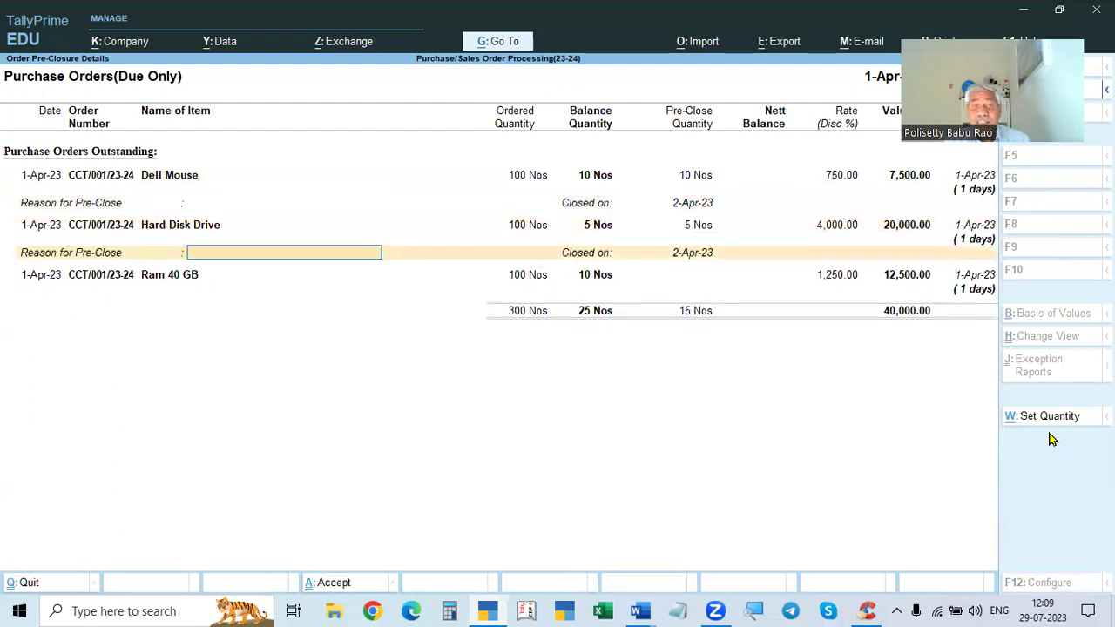
- Clear the pre-close quantity of the Hard Disk Drive order so that it stays open
key(BackSpace)
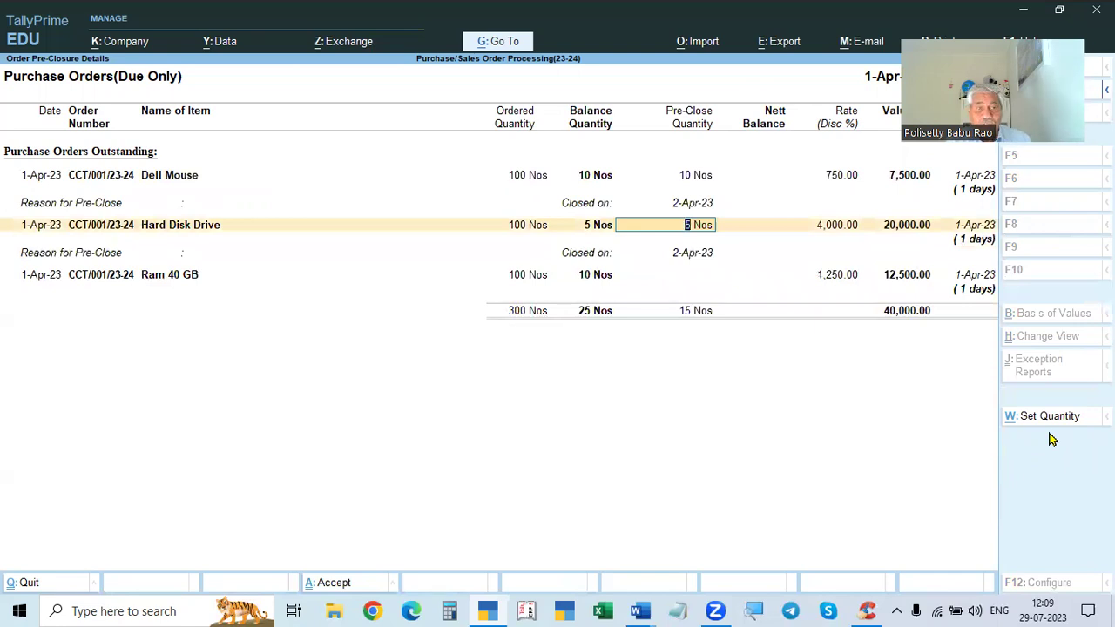
key(BackSpace)
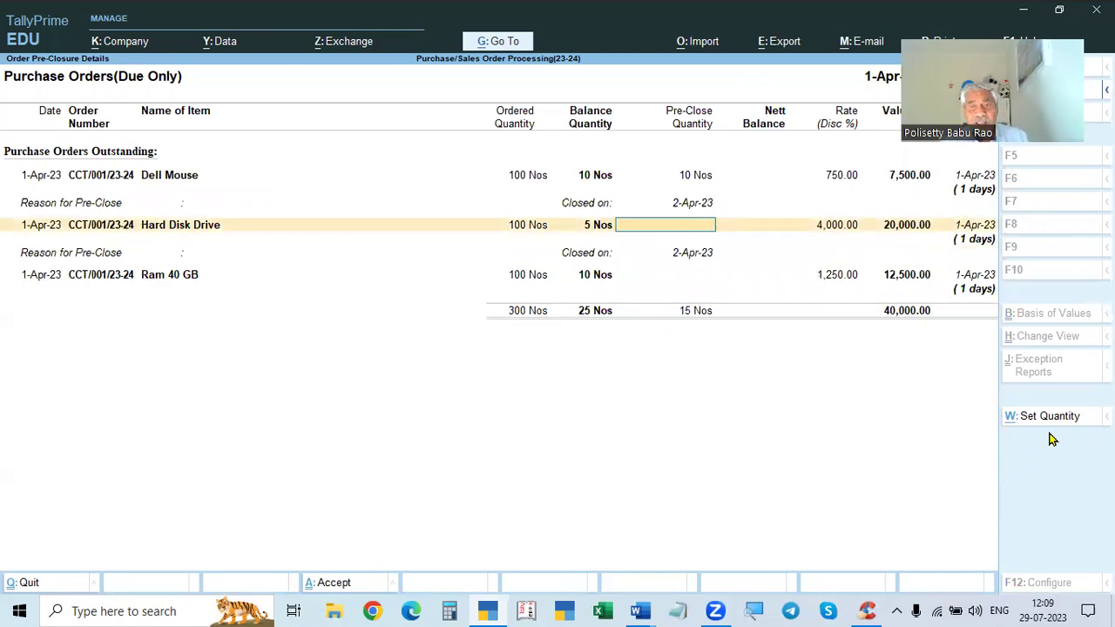
key(Return)
- Preclose 10 Nos of Ram 40 GB on 2-Apr-23 with the reason "not required" and accept the order pre-closure
text(10)
key(Return)
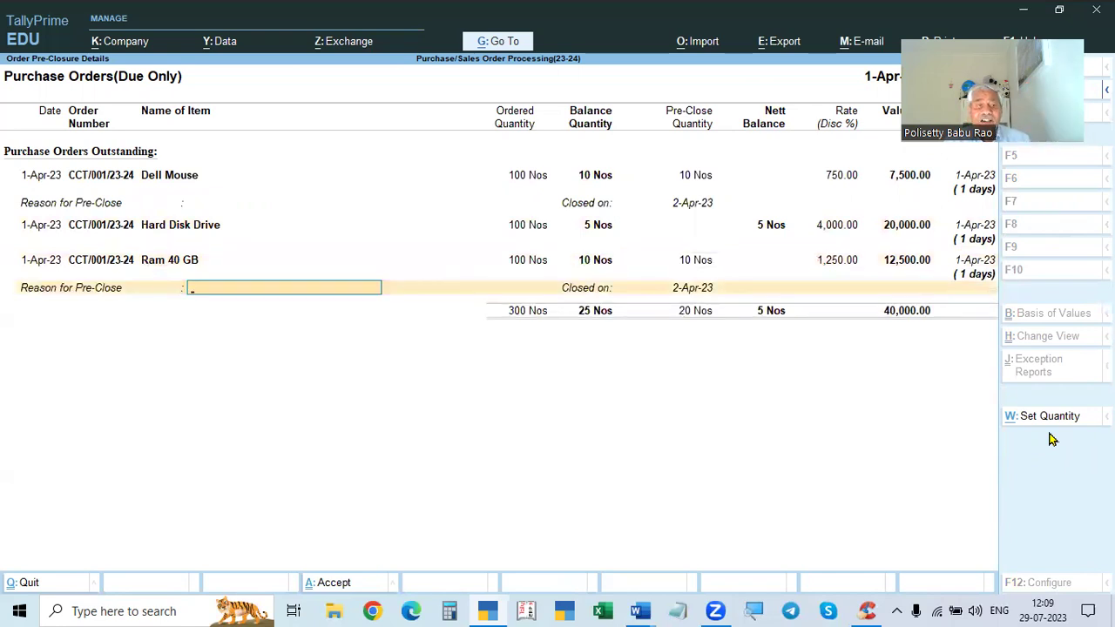
text(late sup)
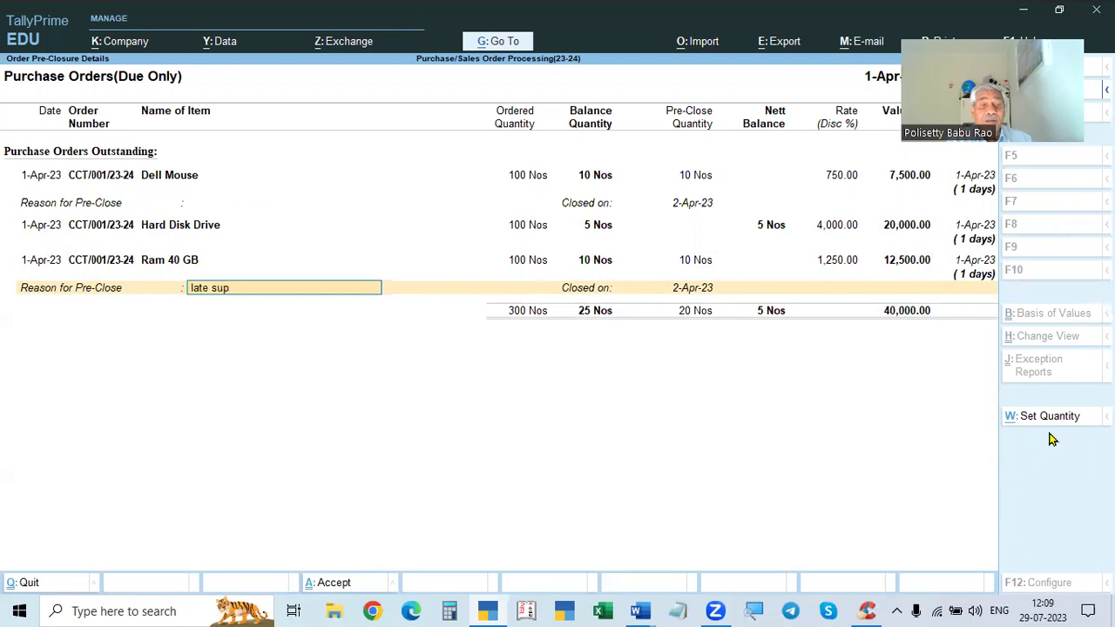
text(plyt)
key(BackSpace)
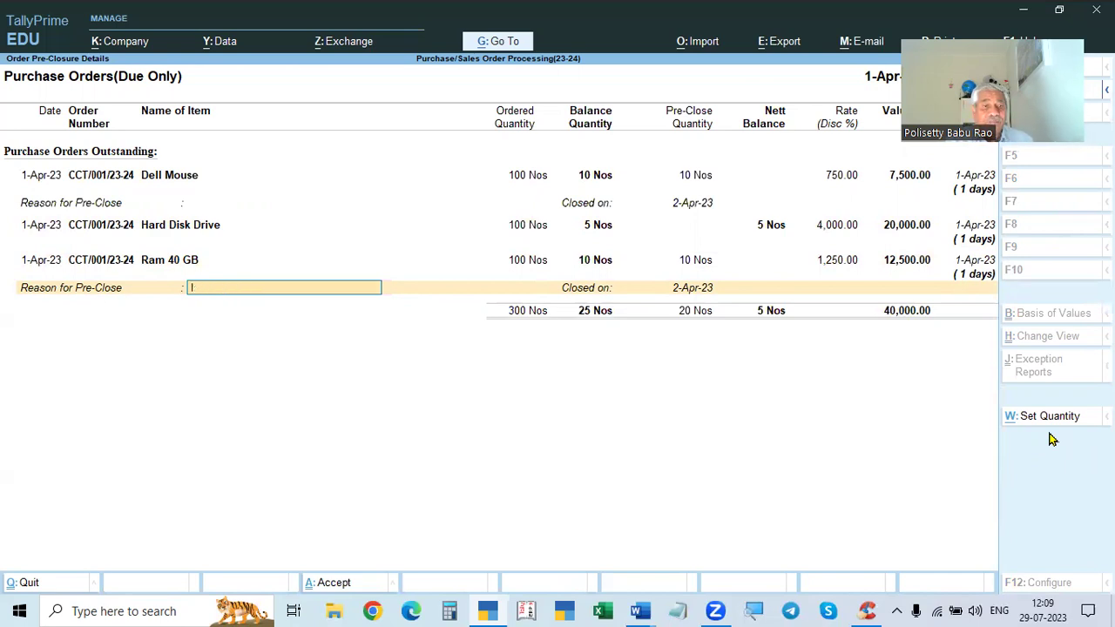
text(not required)
key(Return)
key(Return)
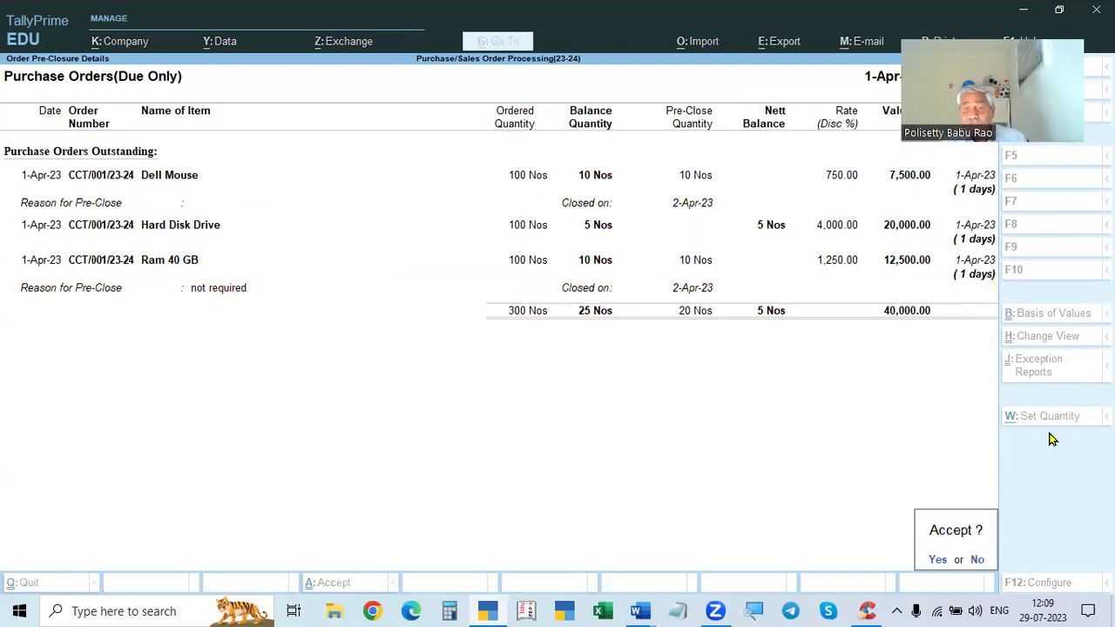
key(y)
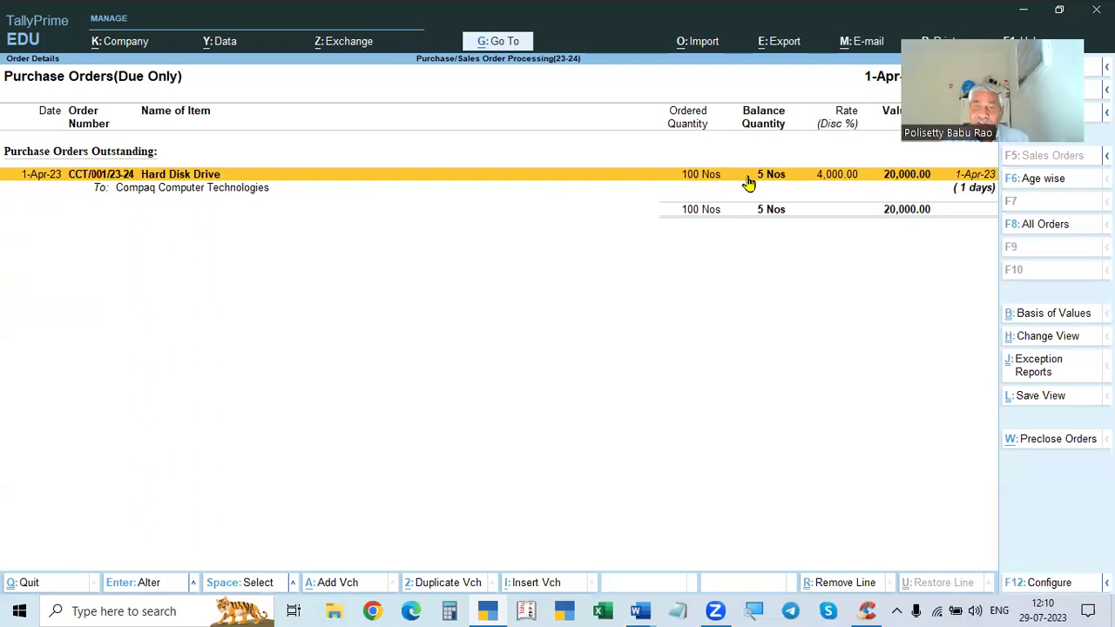
click(1049, 442)
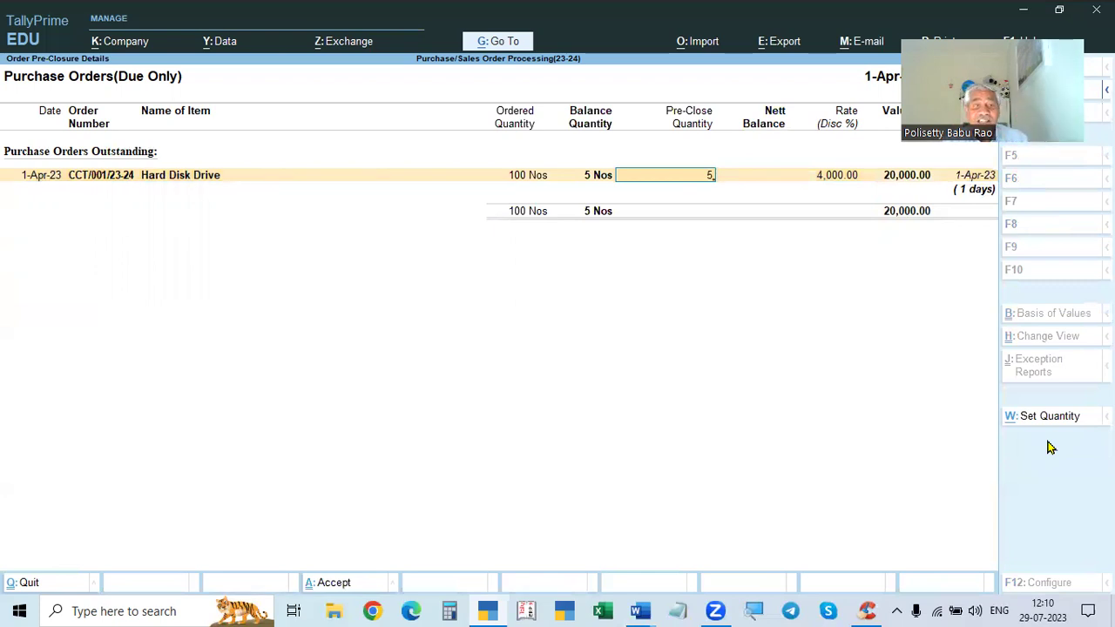
key(Return)
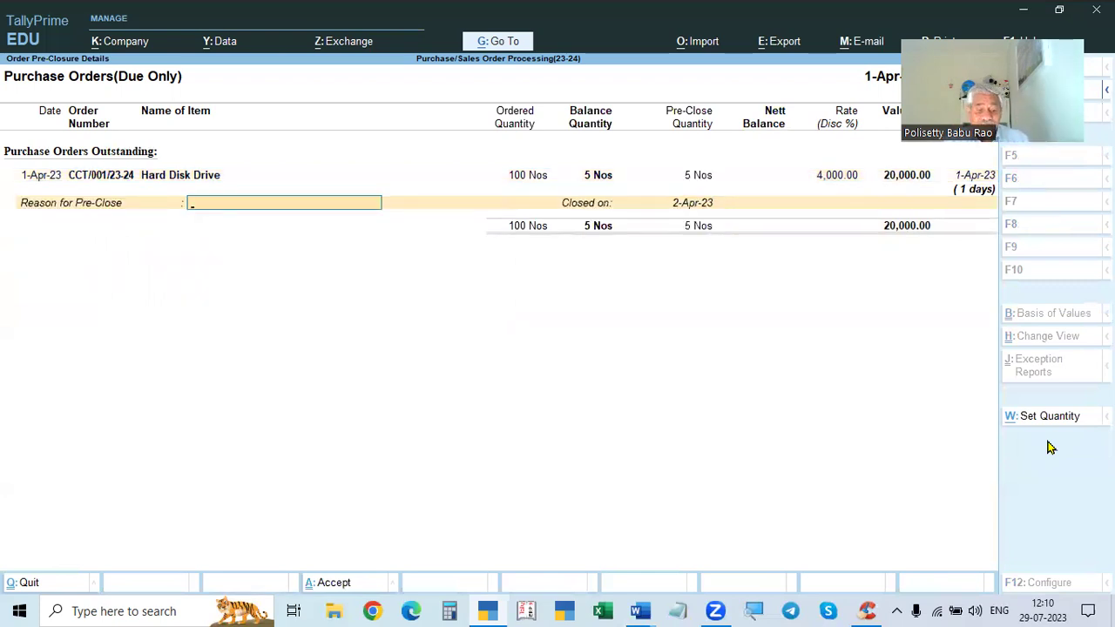
text(not requieed)
key(BackSpace)
key(BackSpace)
key(BackSpace)
key(BackSpace)
key(BackSpace)
key(BackSpace)
key(BackSpace)
key(BackSpace)
key(BackSpace)
key(BackSpace)
key(BackSpace)
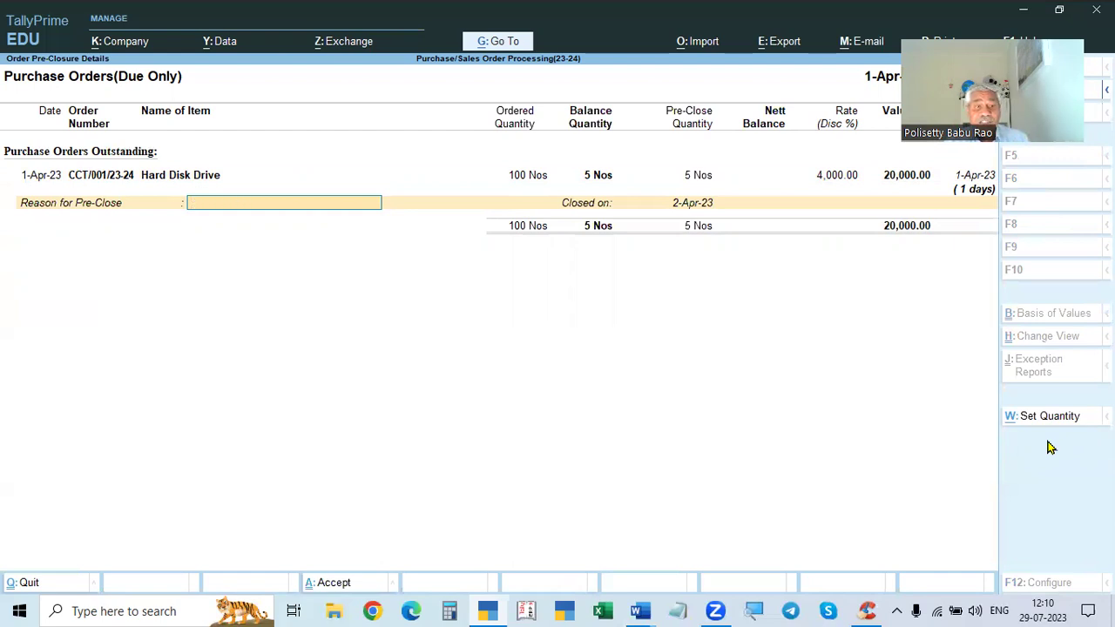
key(BackSpace)
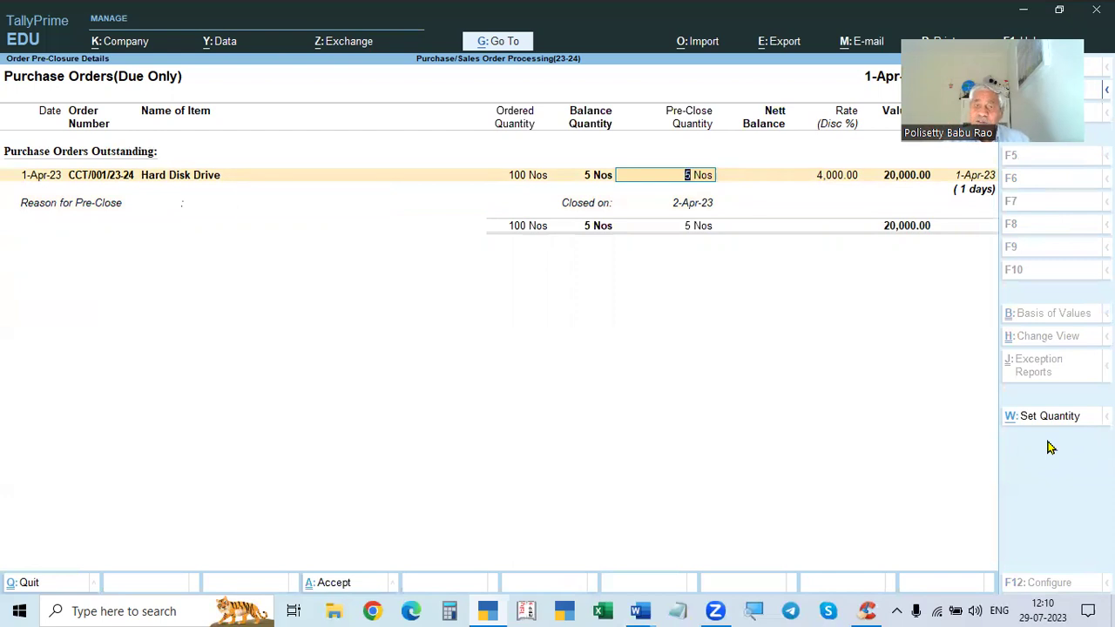
key(BackSpace)
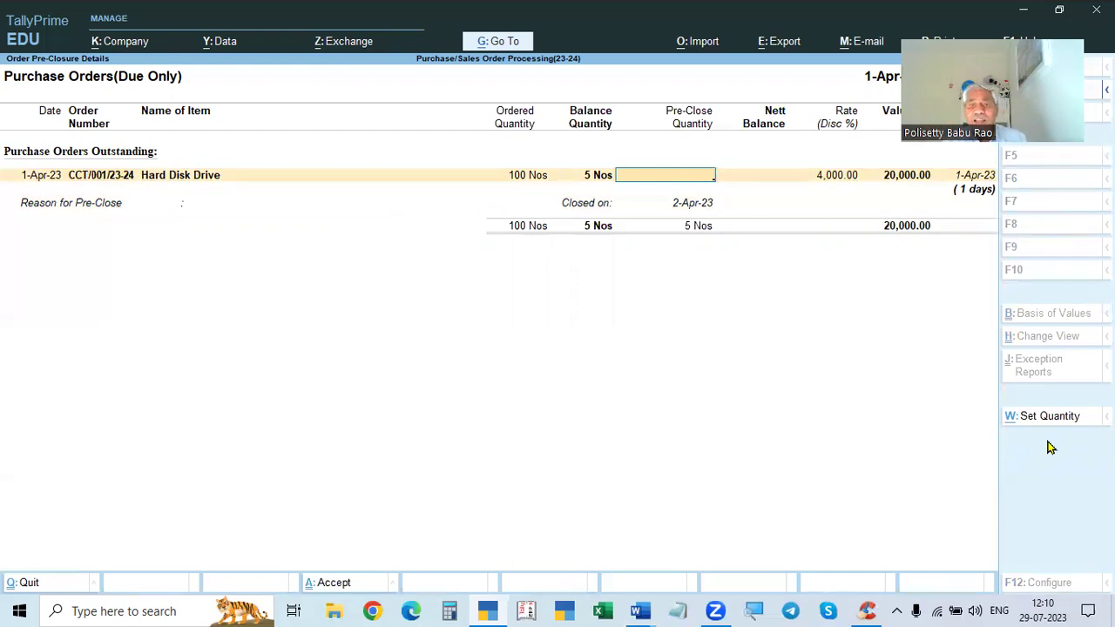
key(Escape)
key(Return)
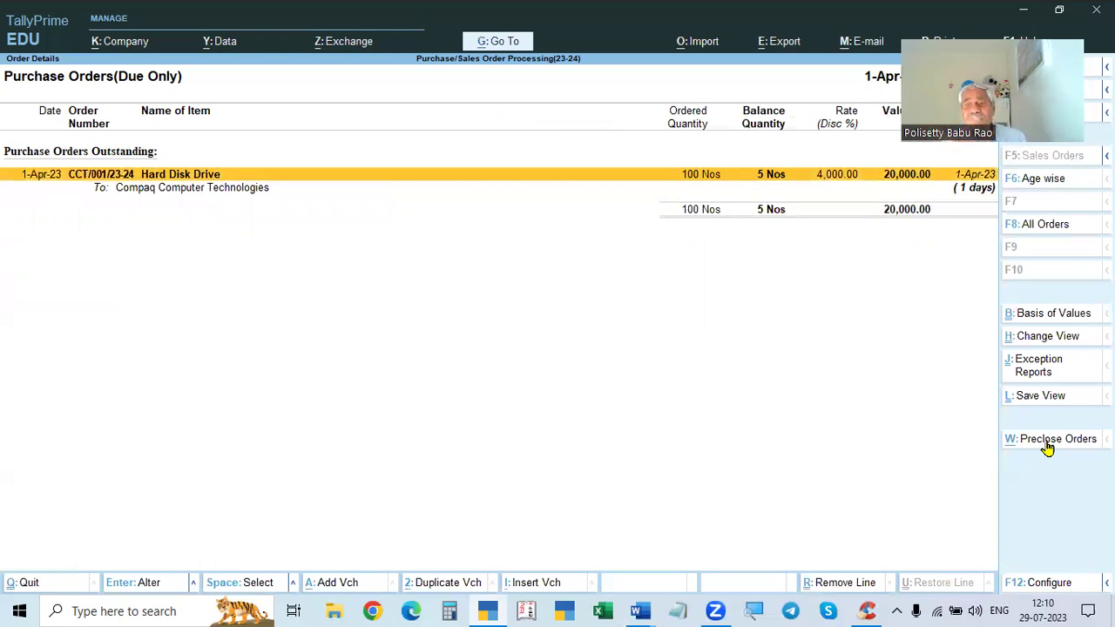
- Close the Purchase Order Outstandings report and return to the Gateway of Tally without quitting
key(Escape)
key(Escape)
key(Escape)
key(Escape)
key(Escape)
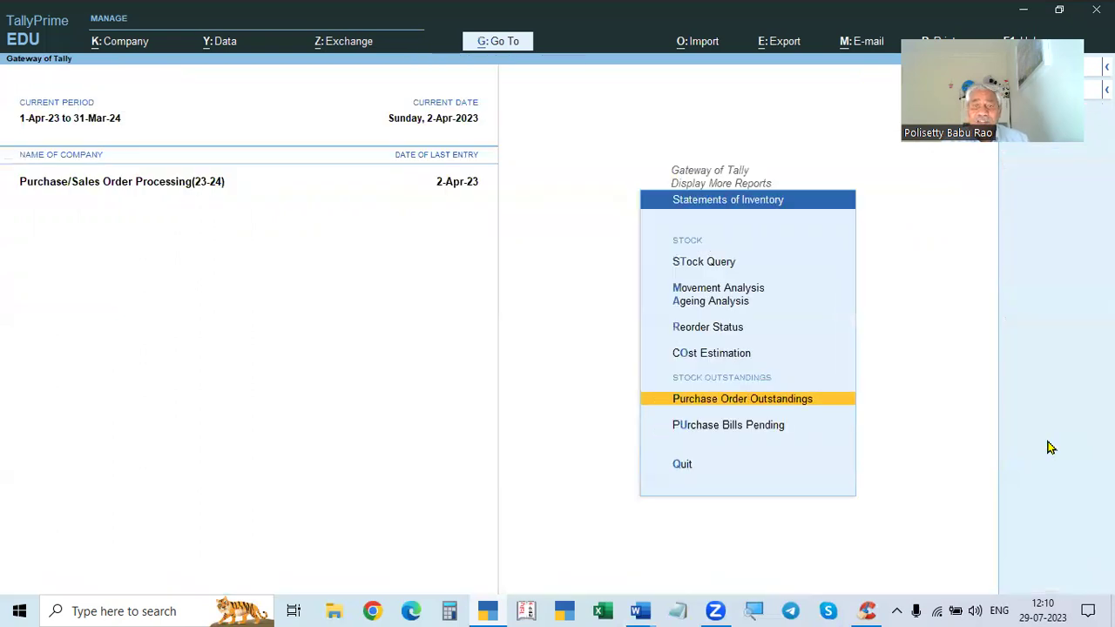
key(n)
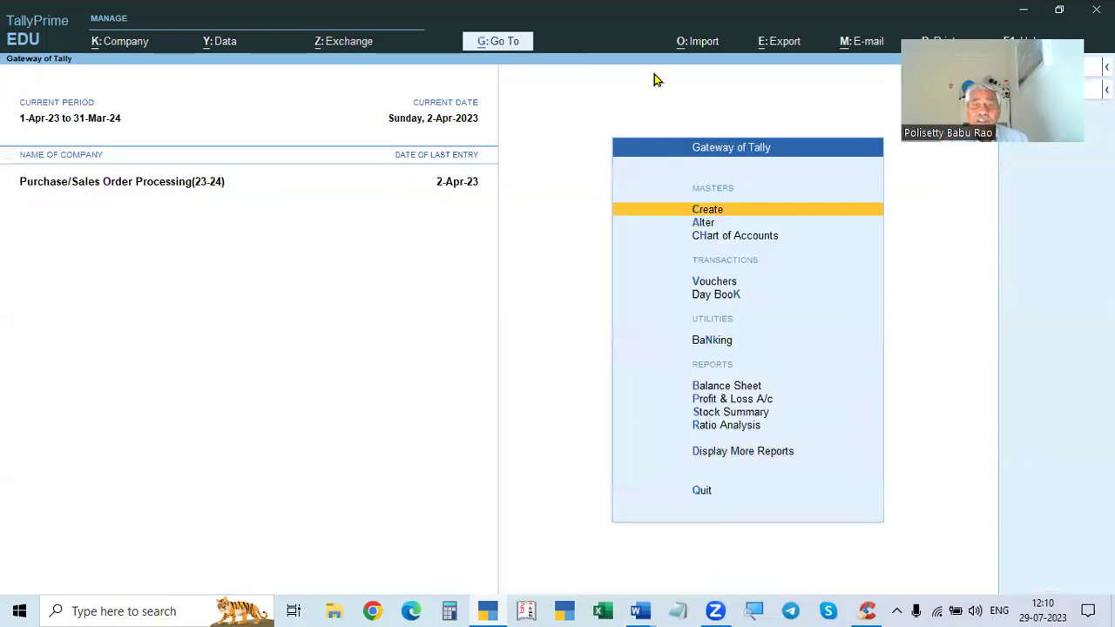